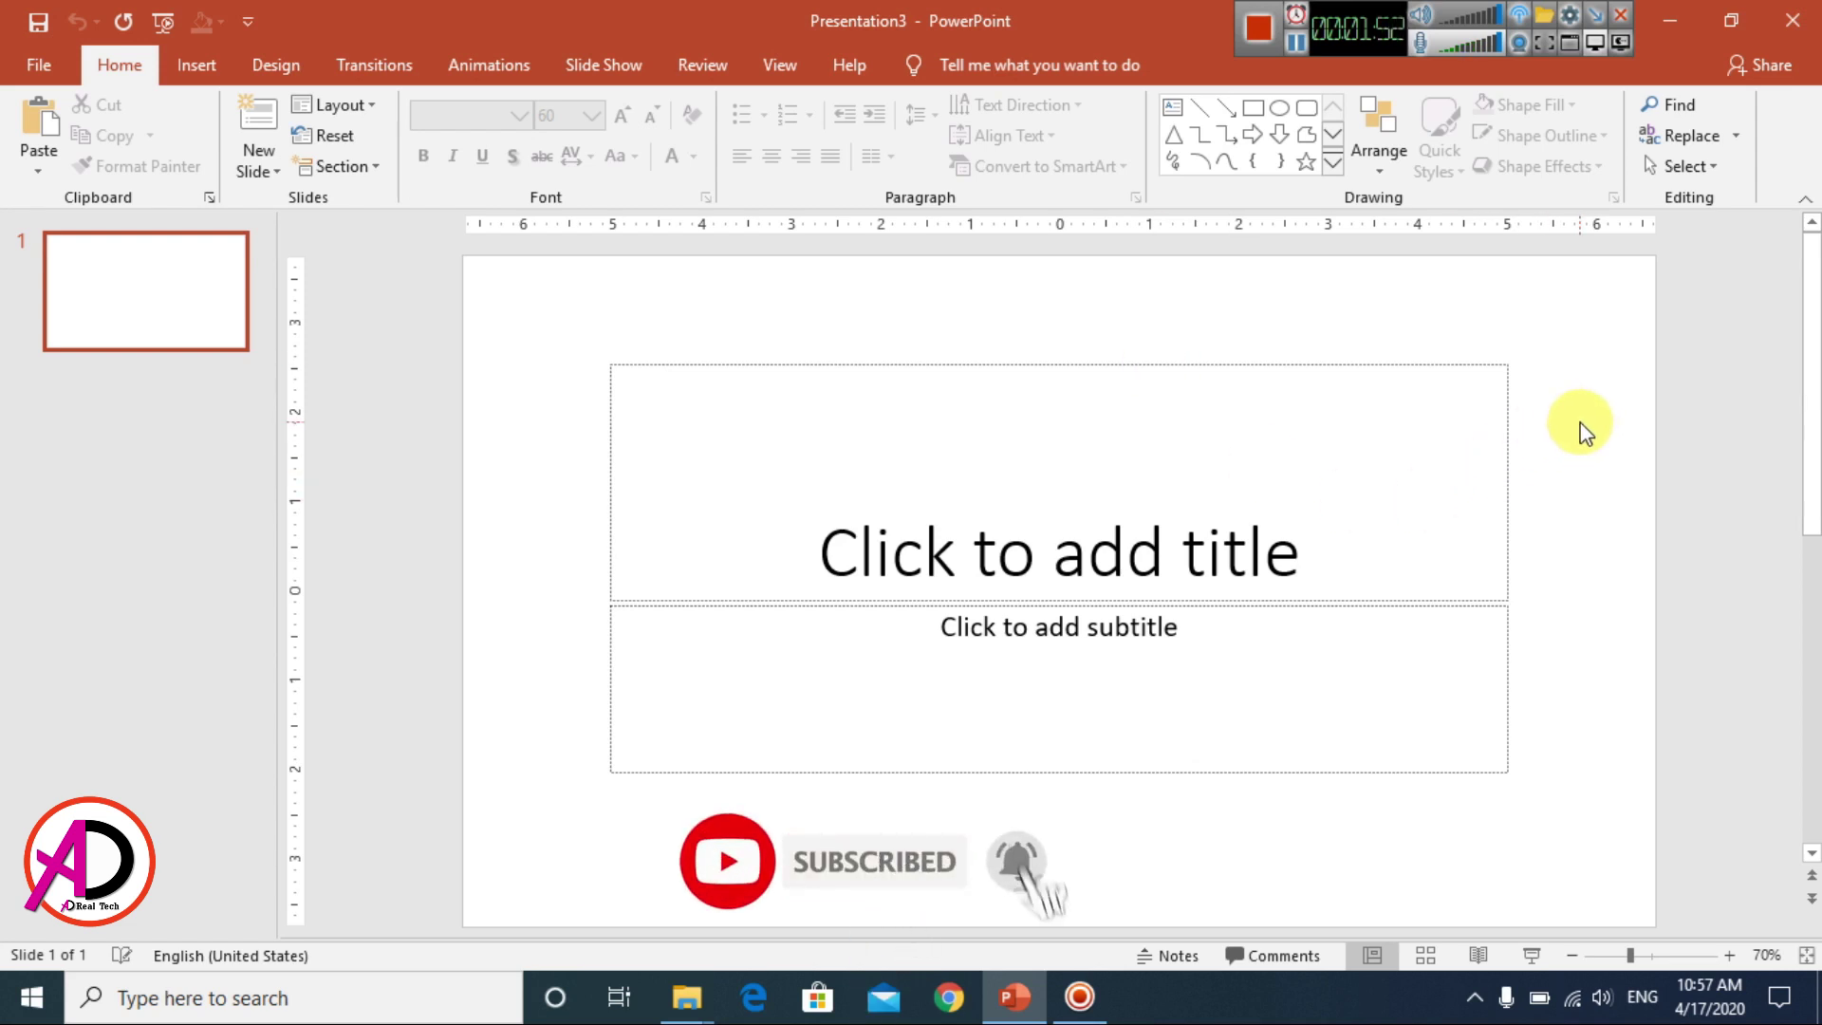
- Set a custom slide size of 6 in wide by 4 in high
click(284, 71)
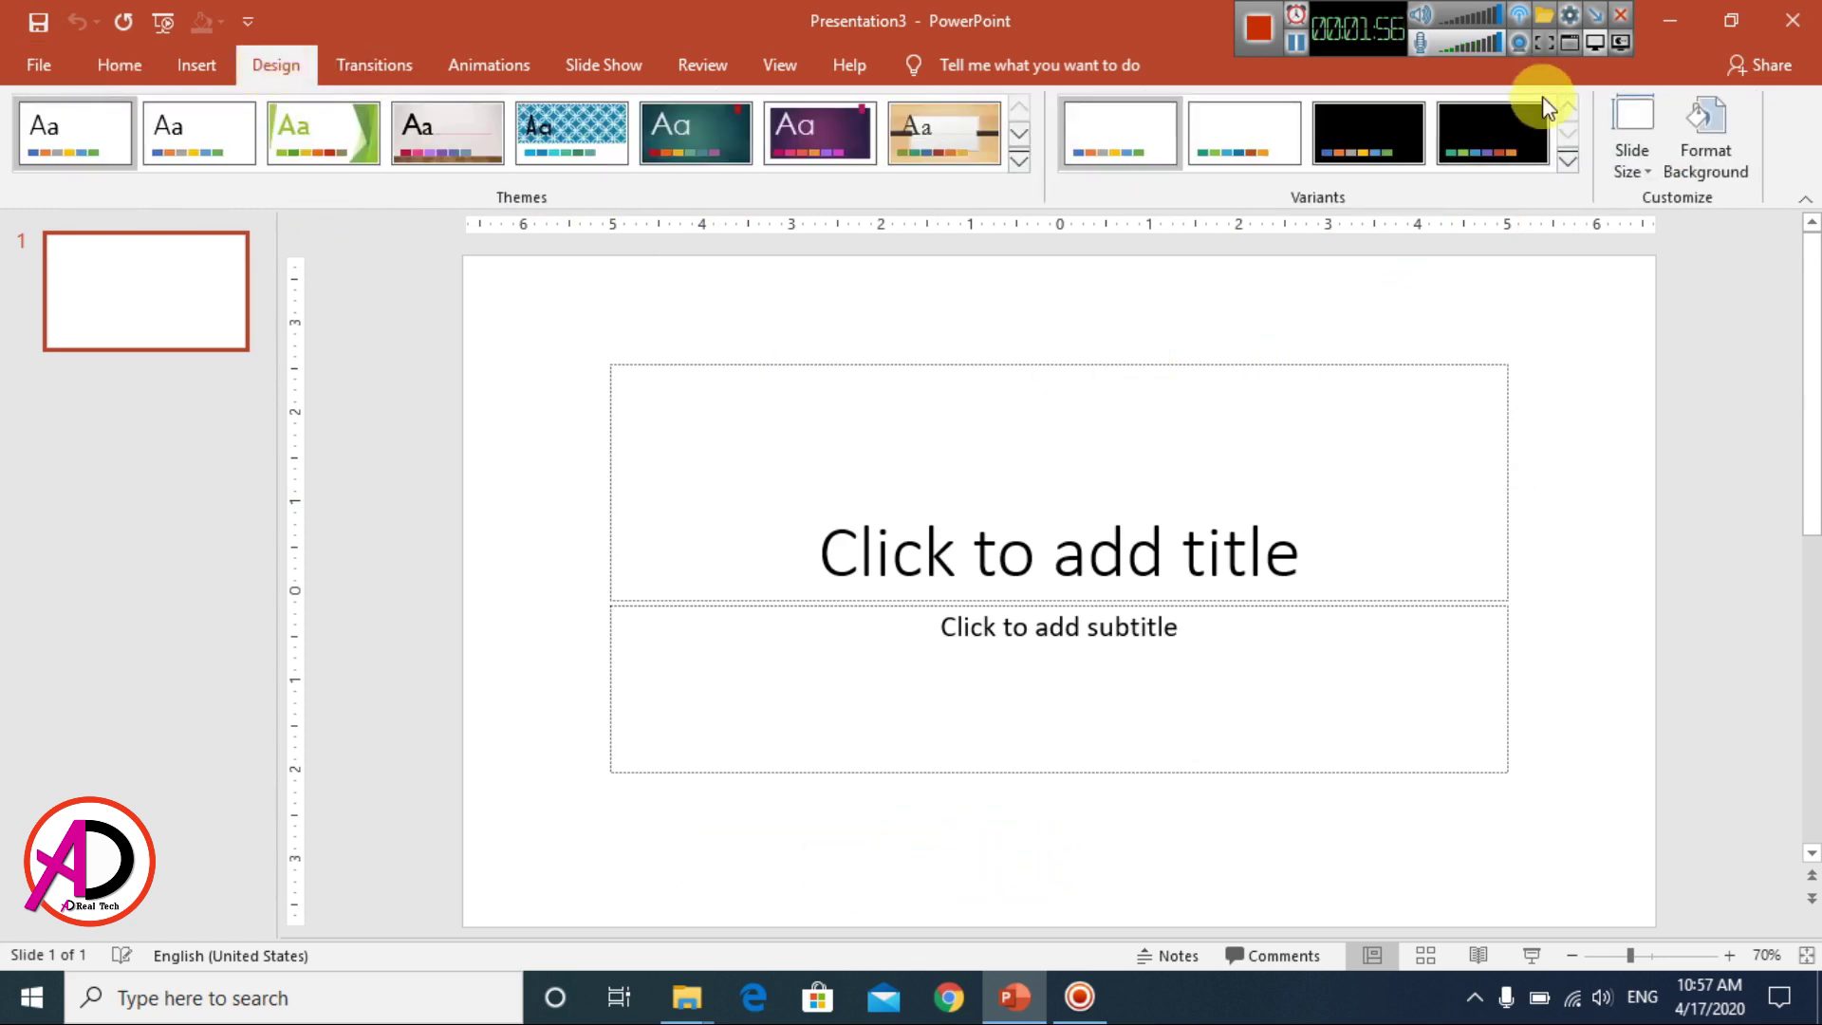
click(1640, 176)
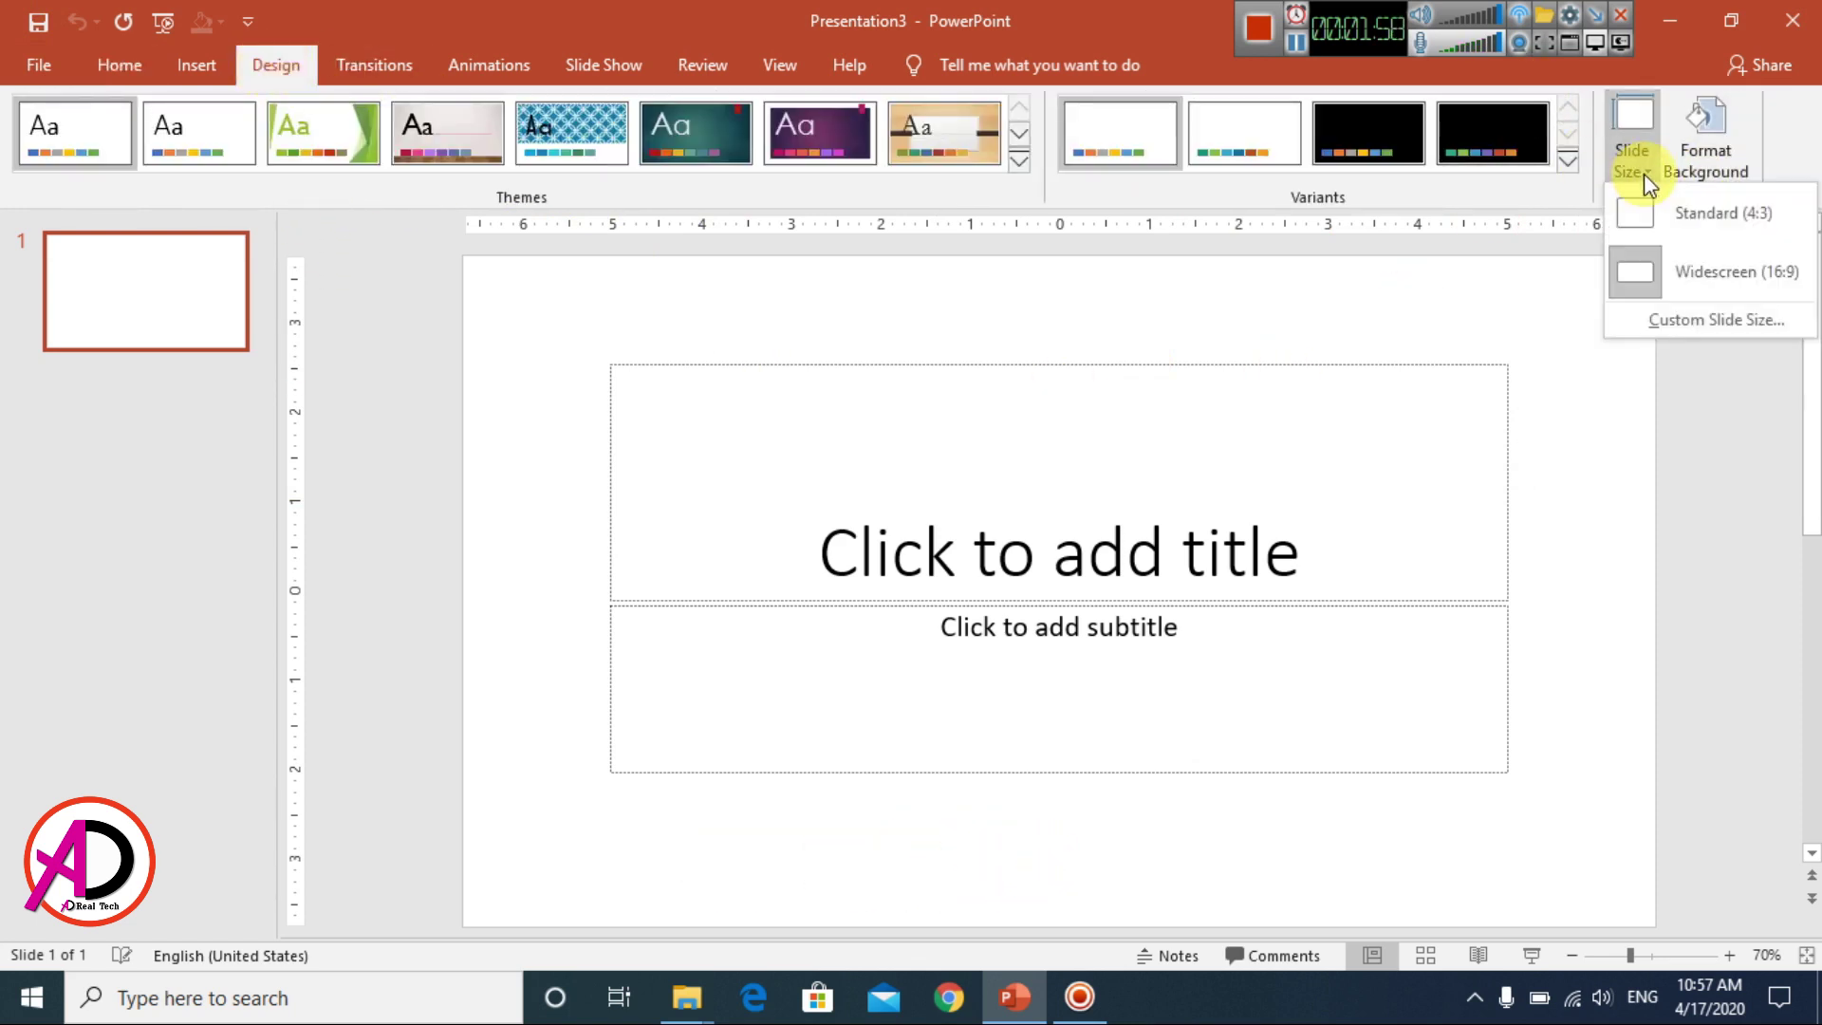
click(1771, 327)
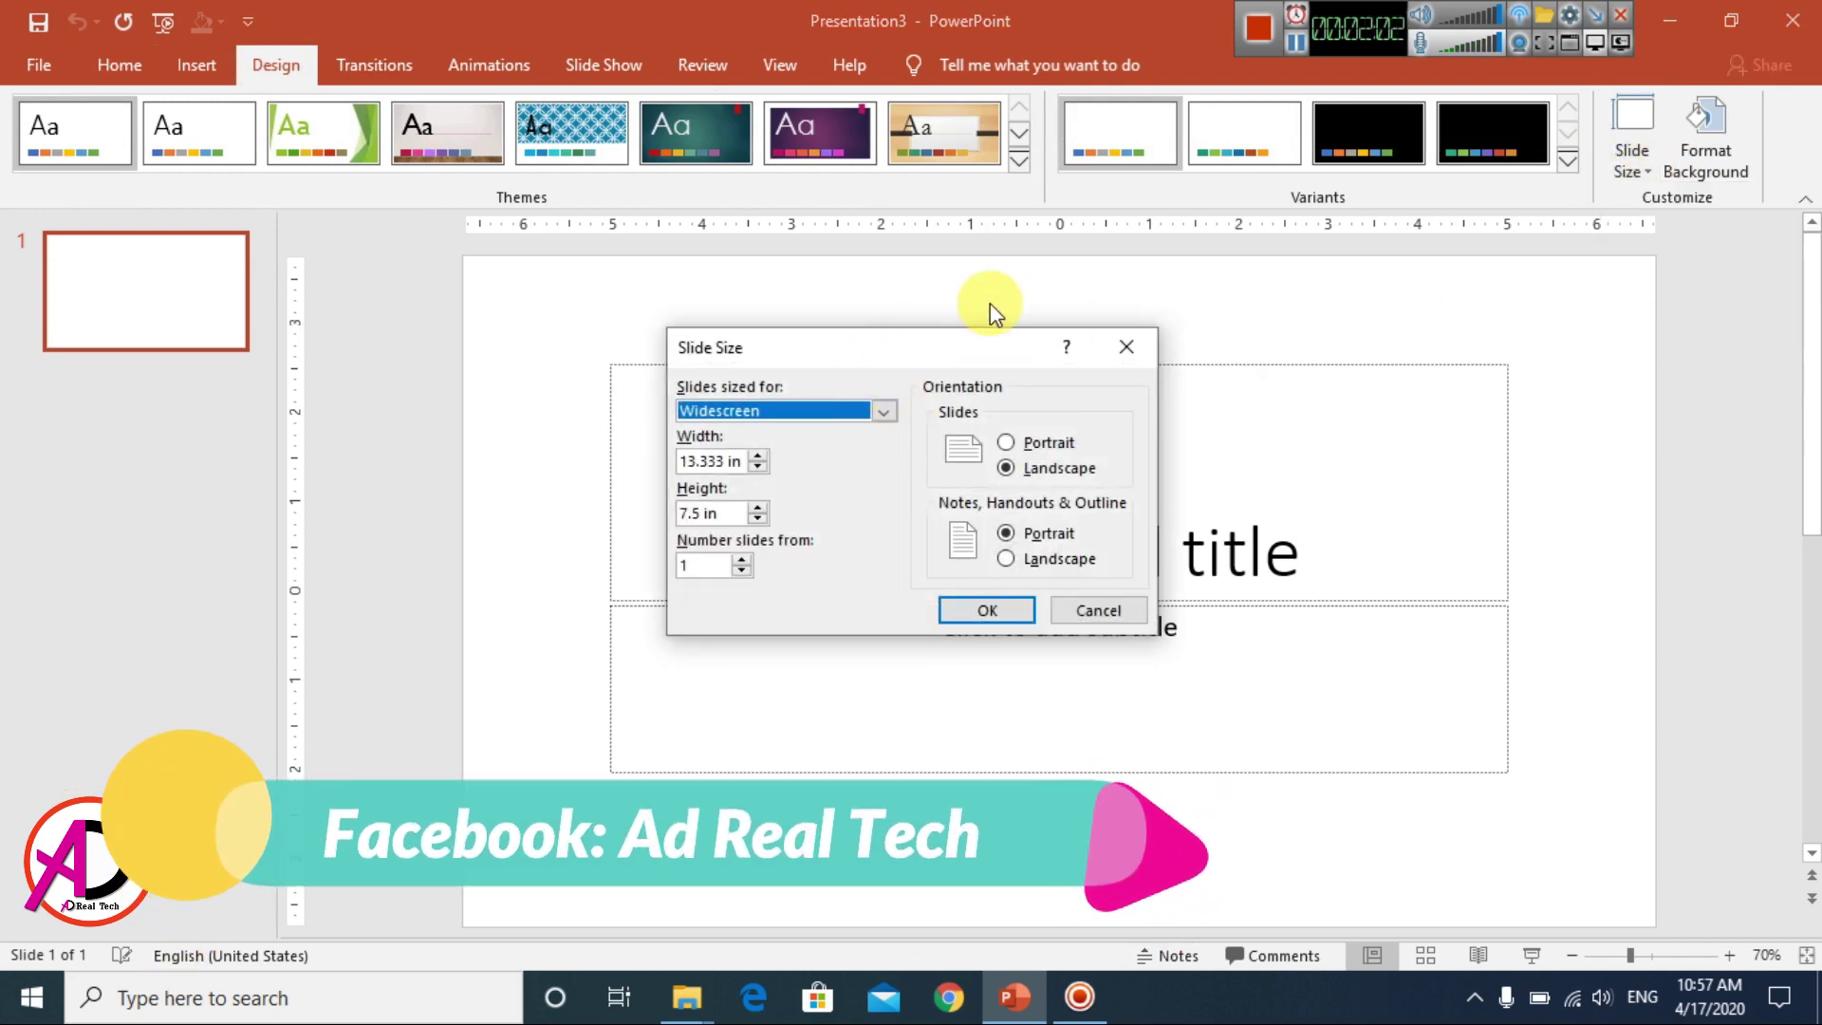
drag(989, 347, 1202, 292)
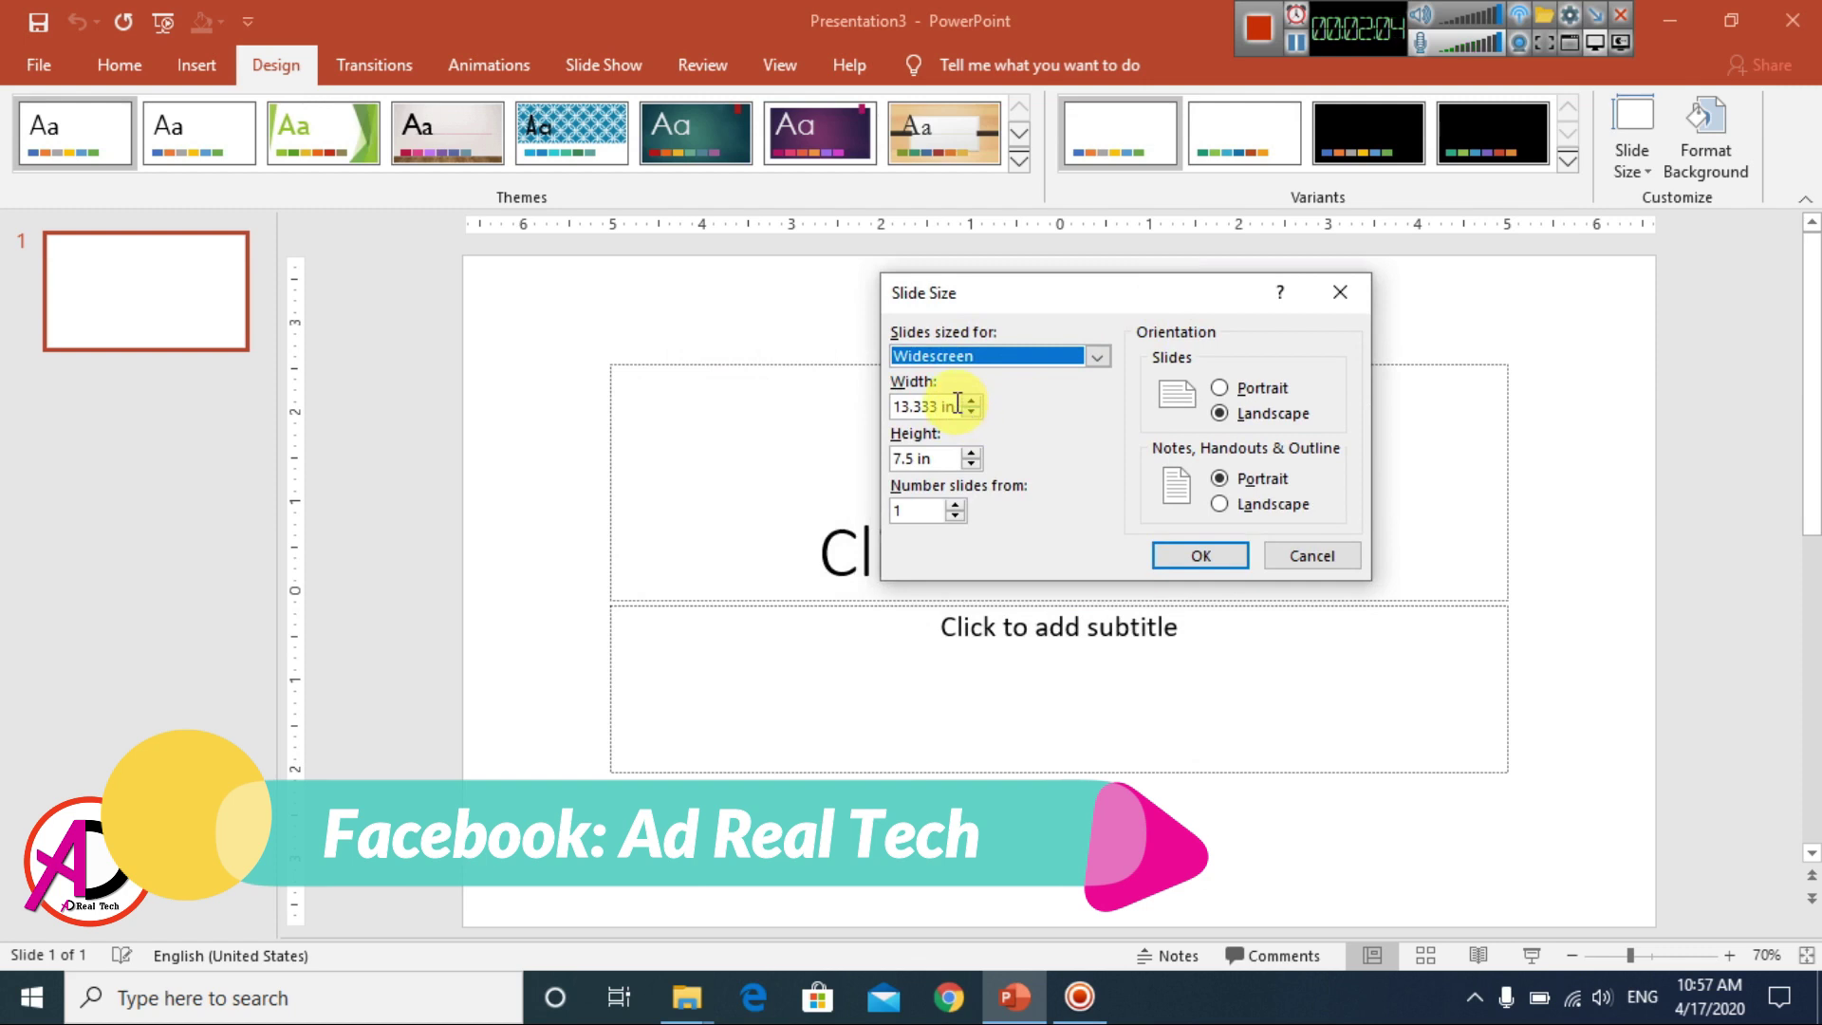
drag(957, 402, 912, 403)
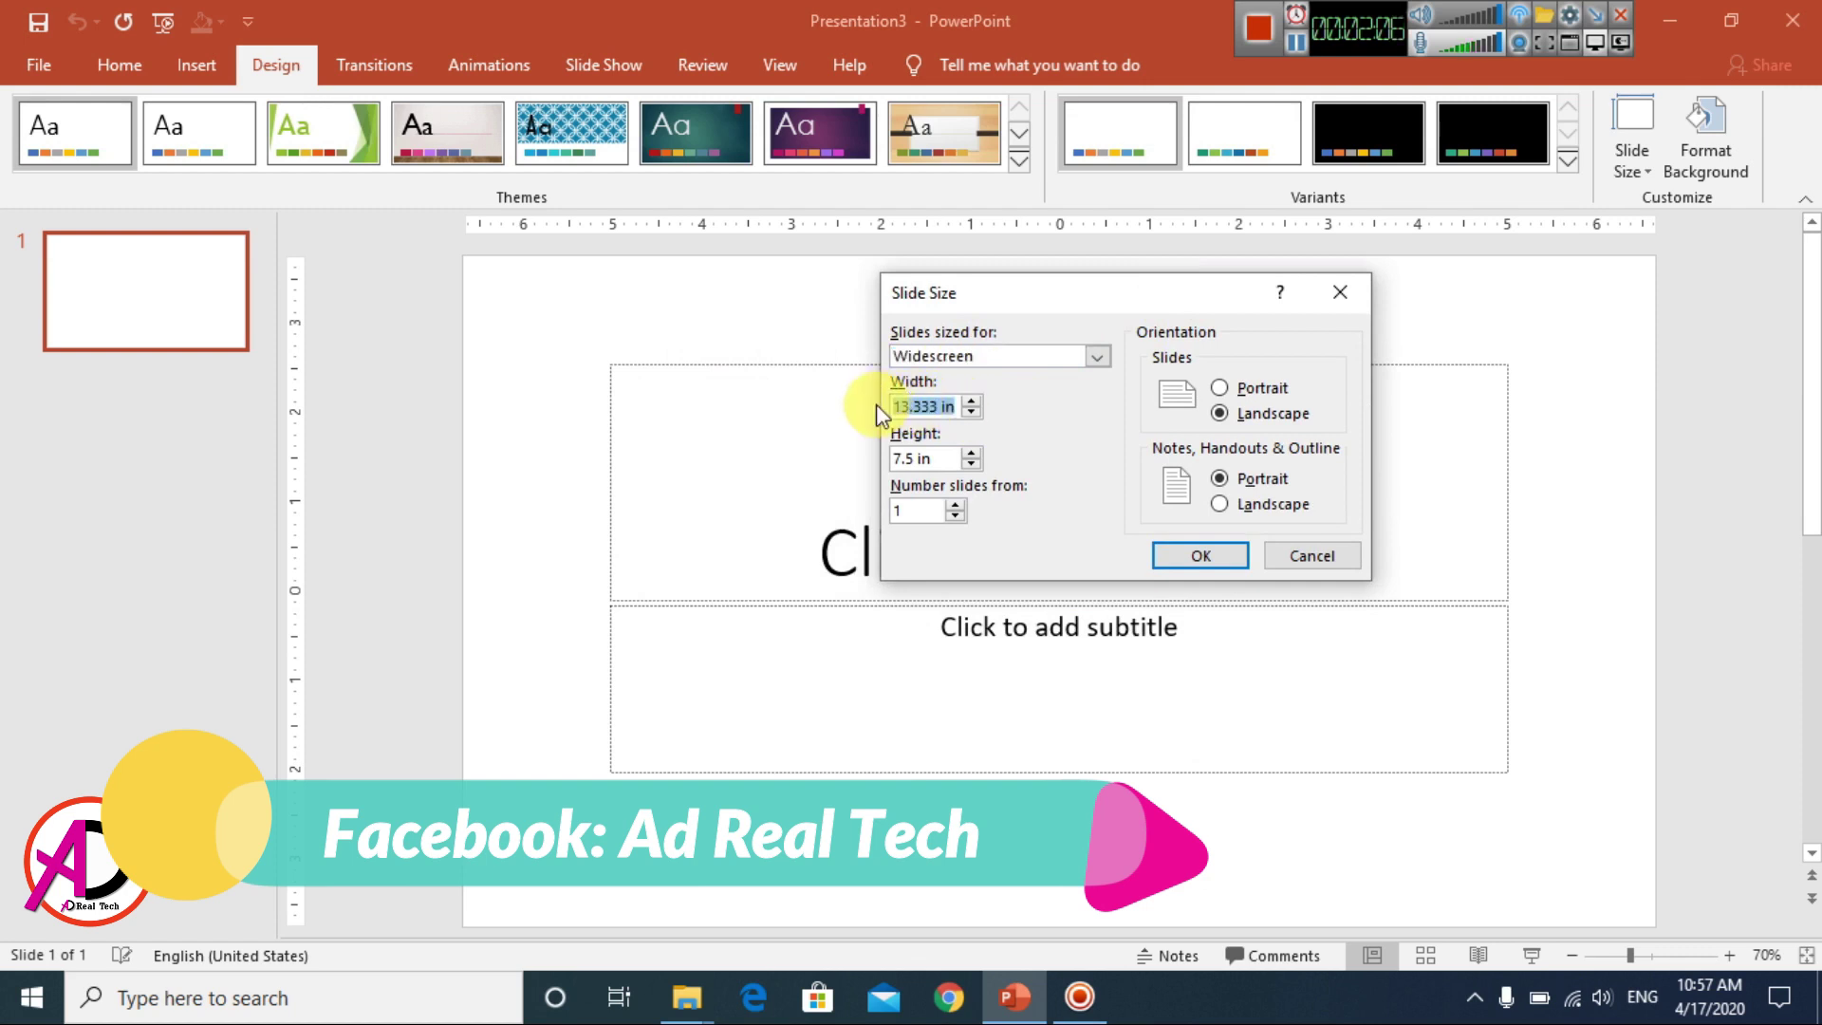
text(6)
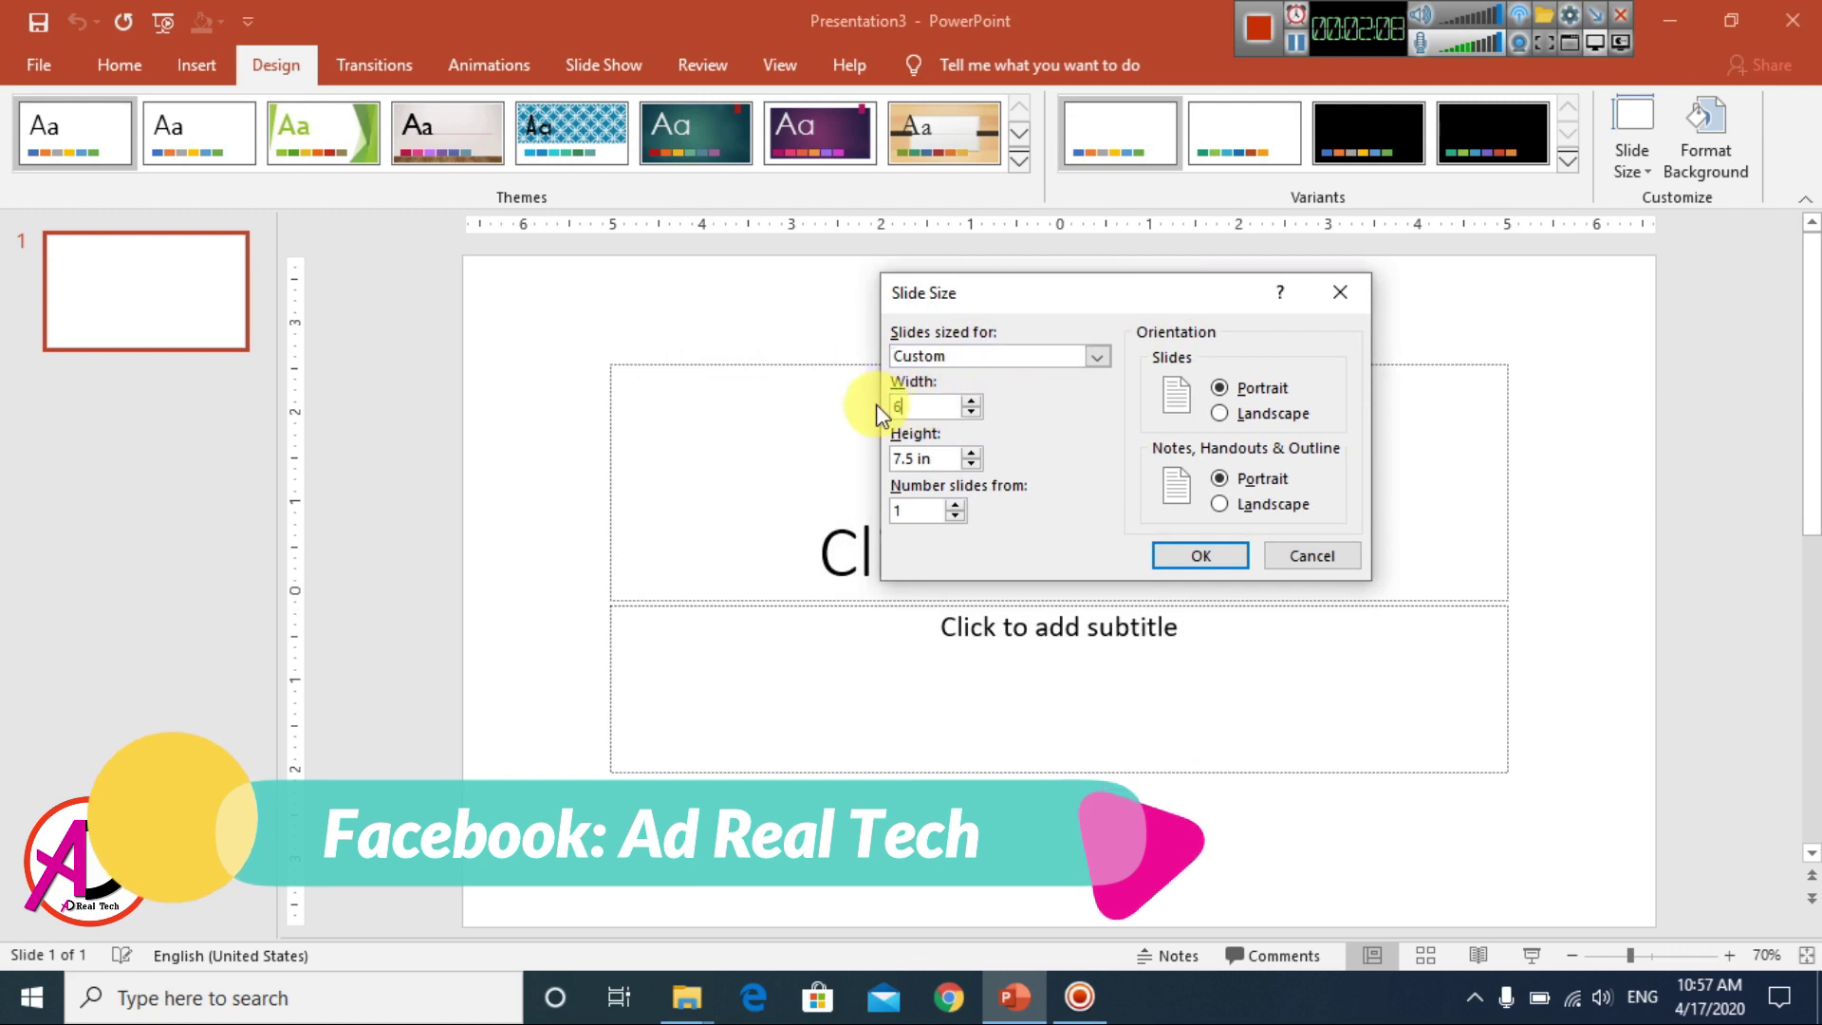
key(Tab)
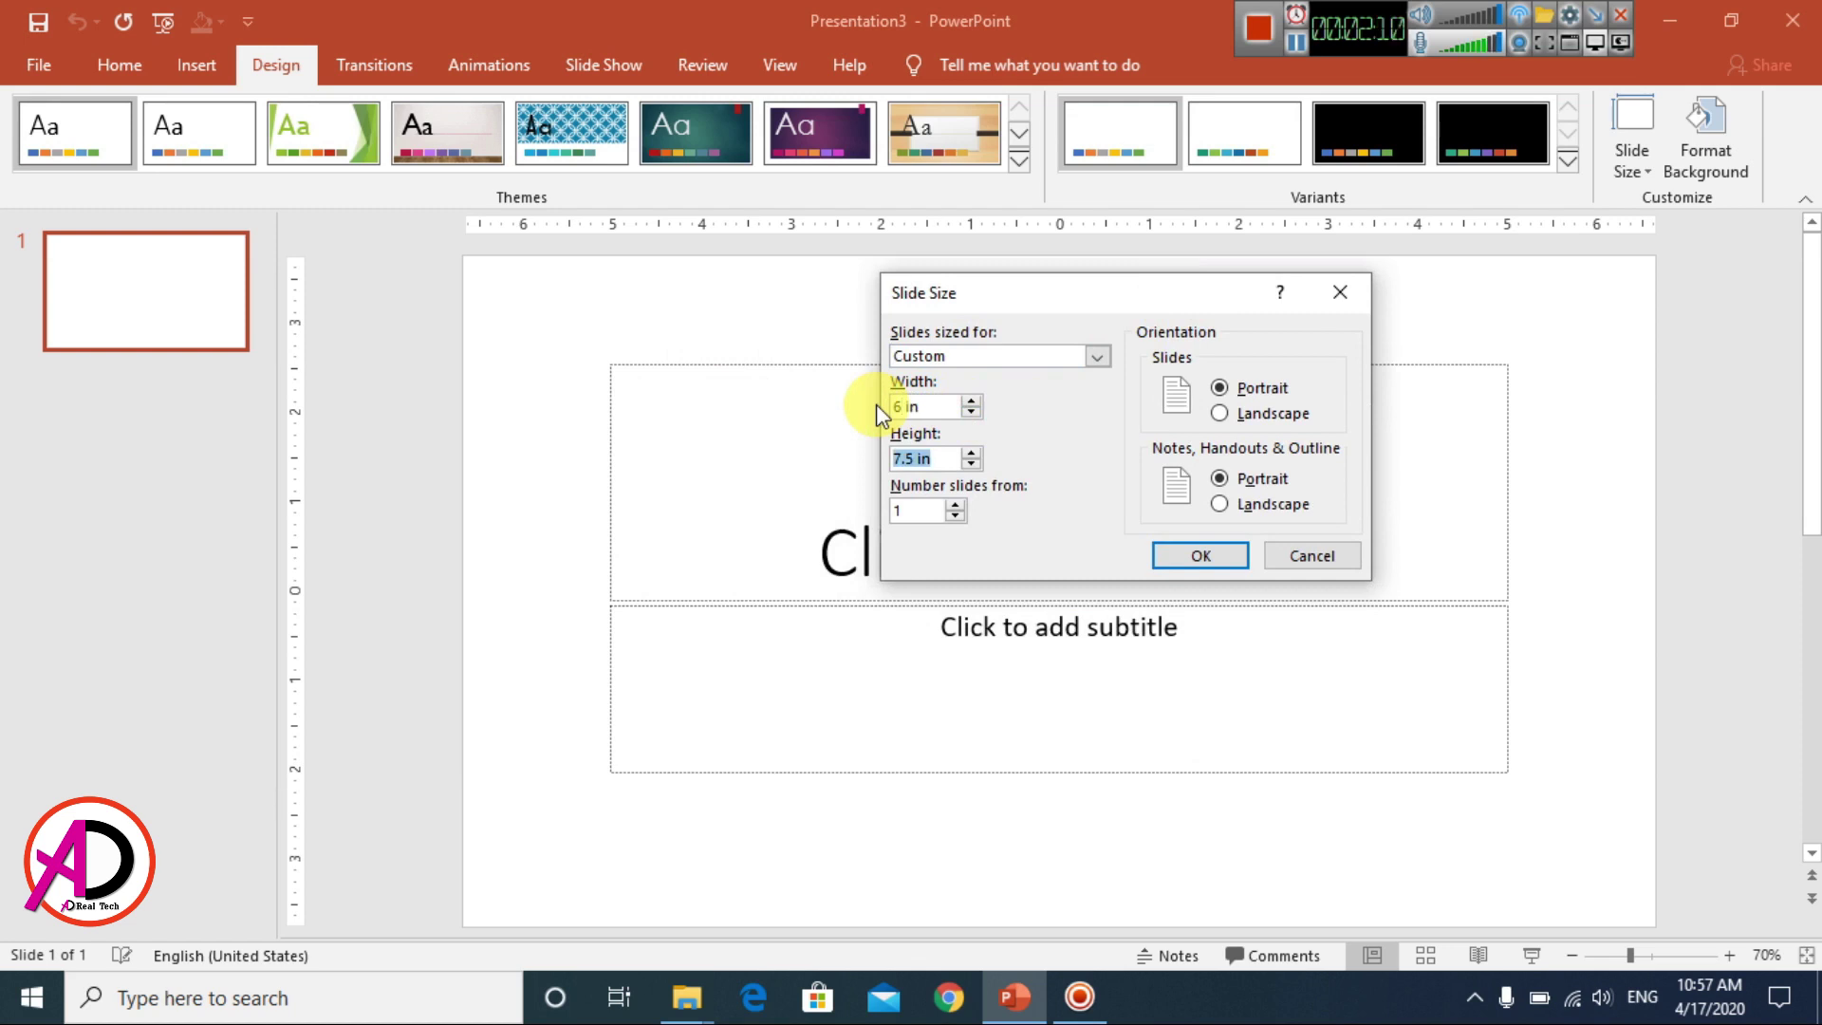
text(4)
key(Tab)
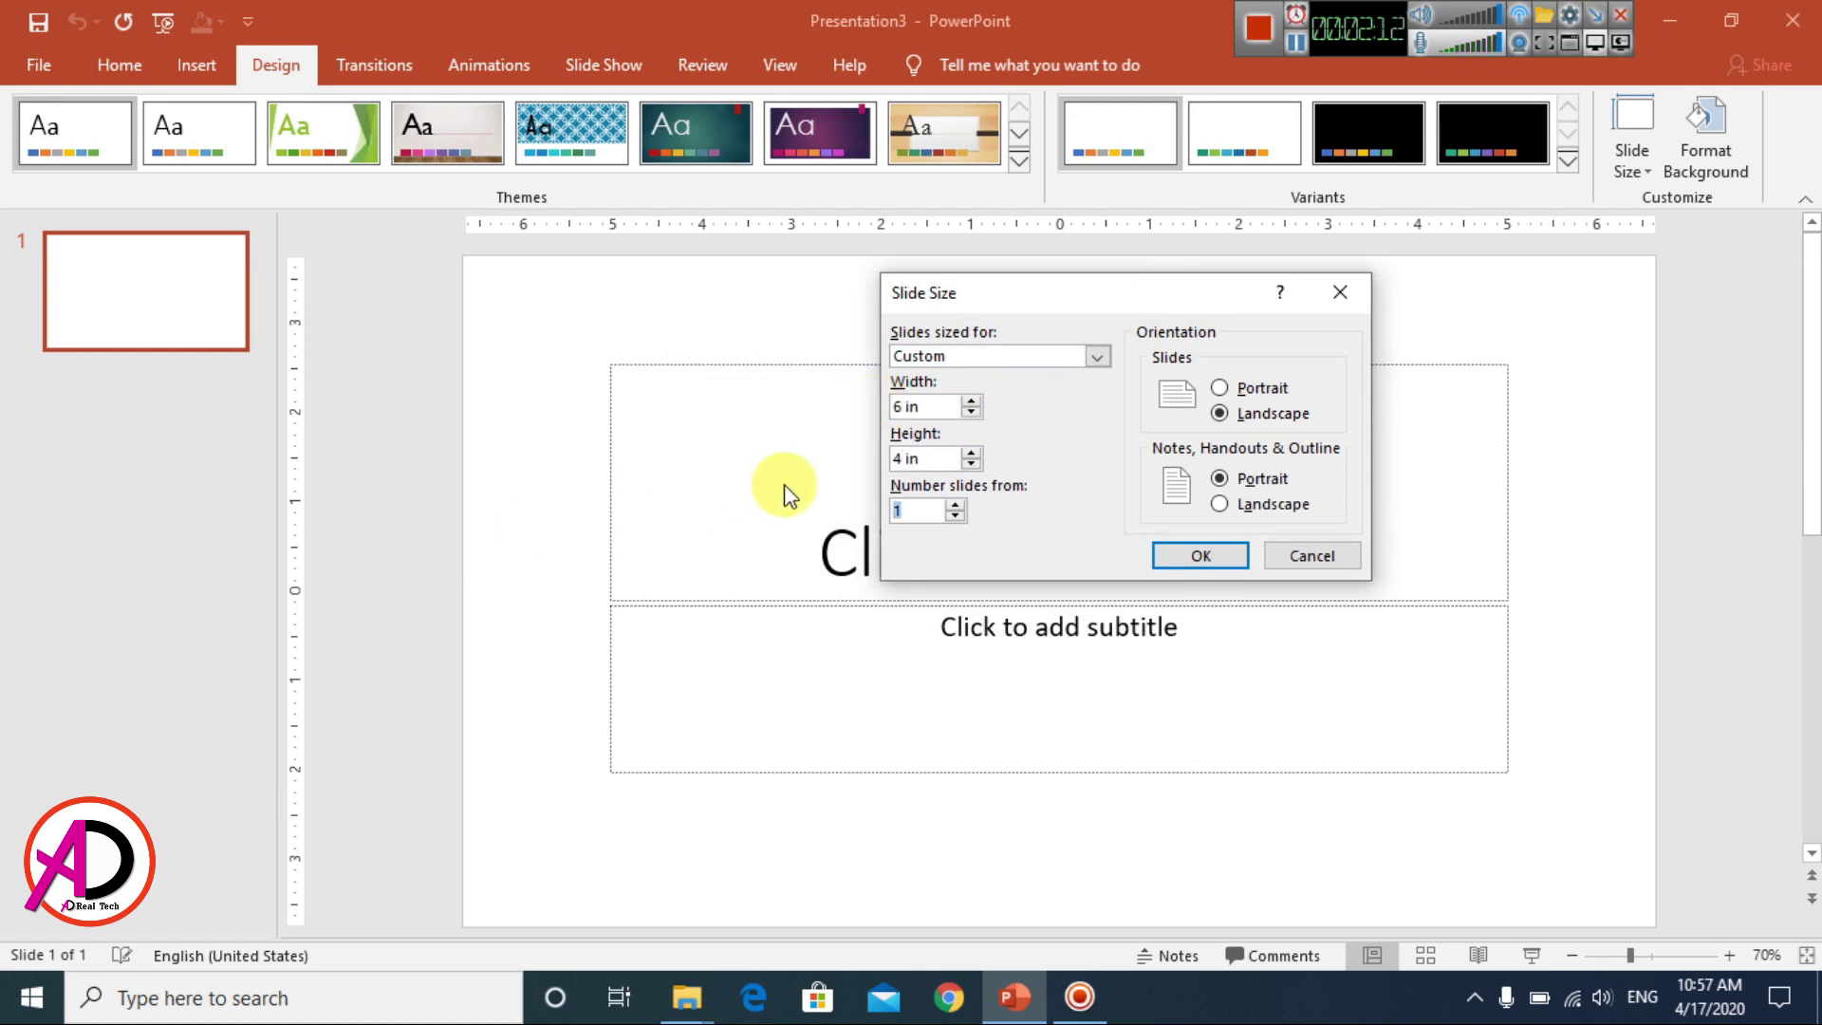
click(905, 406)
click(1210, 562)
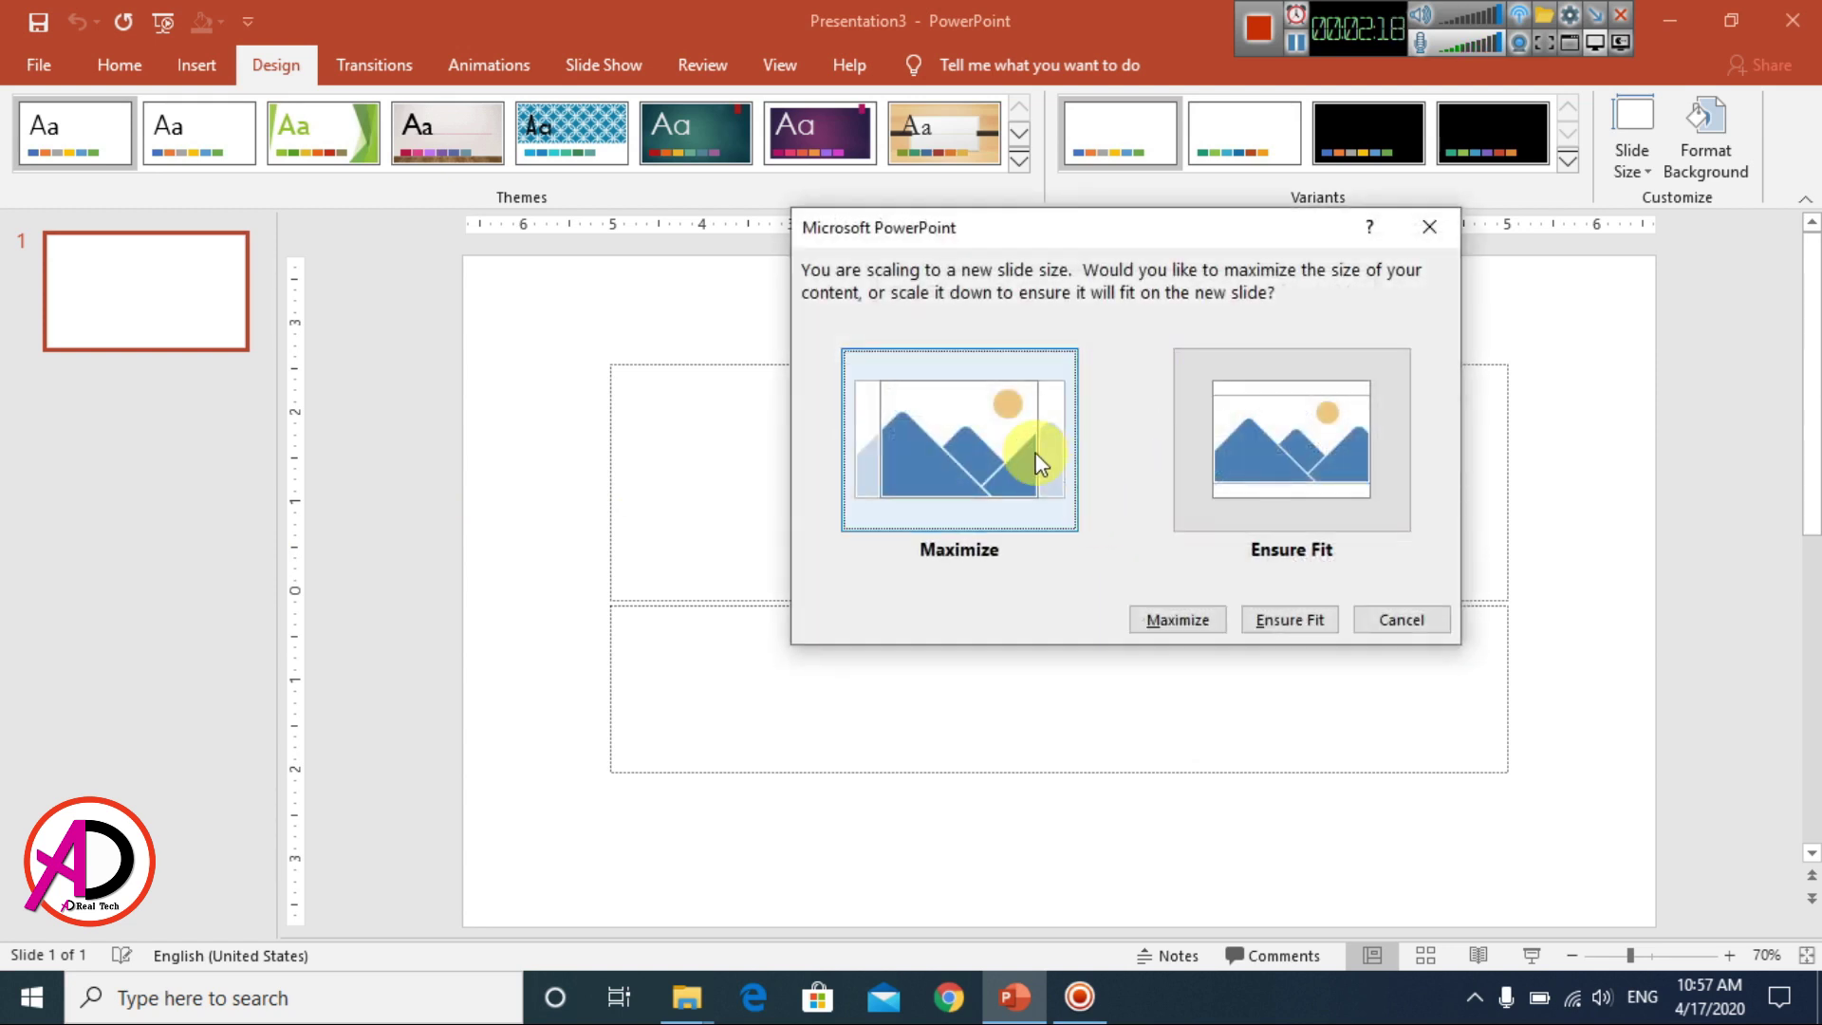
- Scale the content to fit, then delete the title and subtitle placeholders so the slide is blank
click(914, 451)
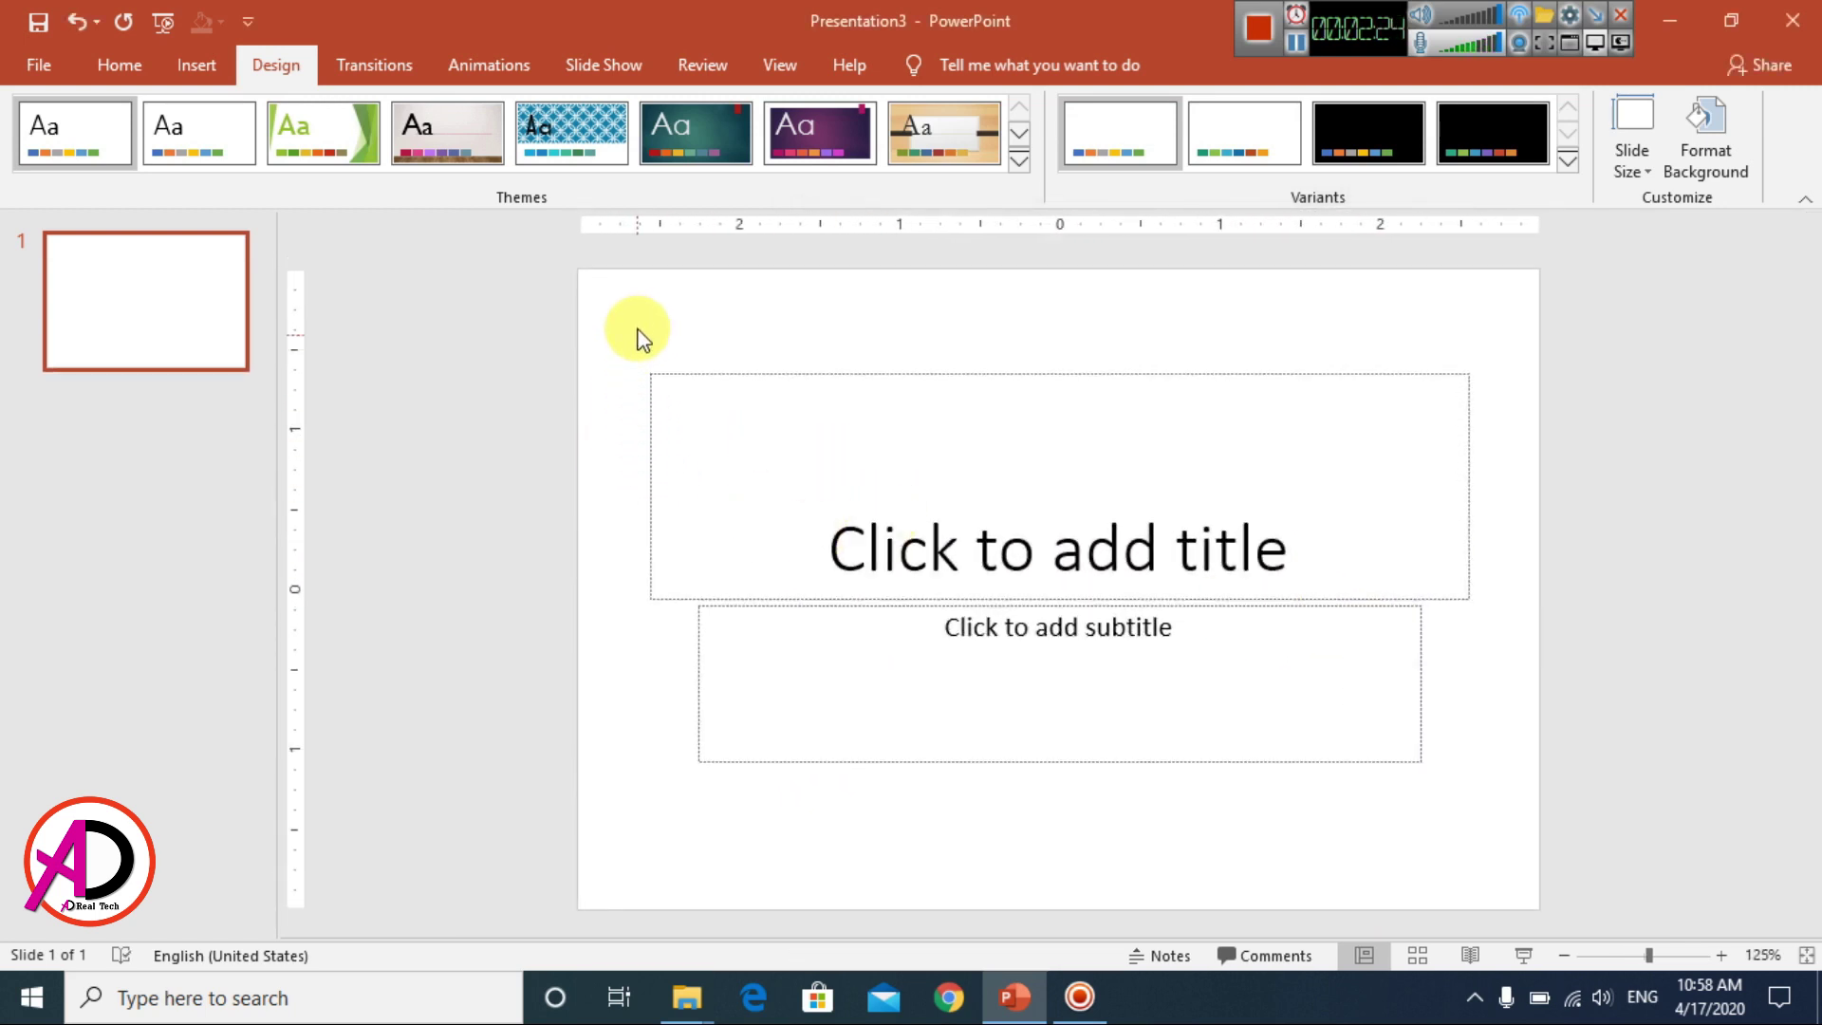
drag(621, 307, 1524, 874)
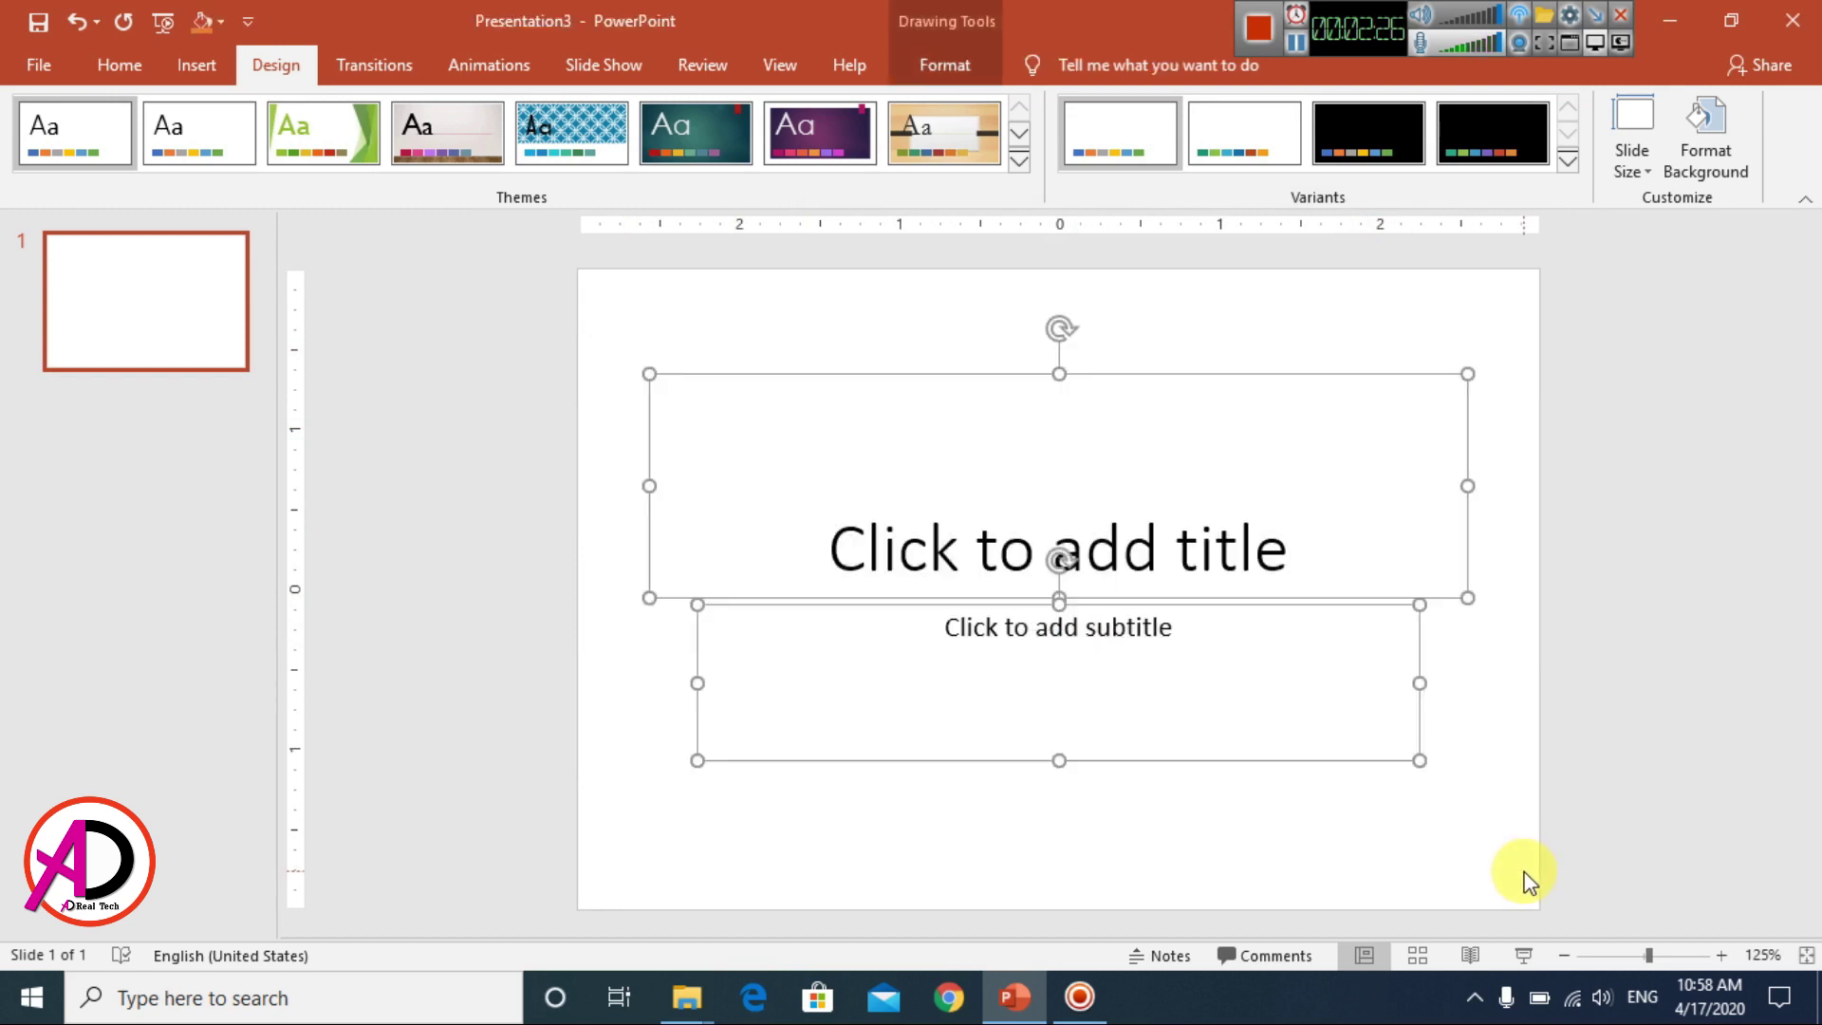
key(Delete)
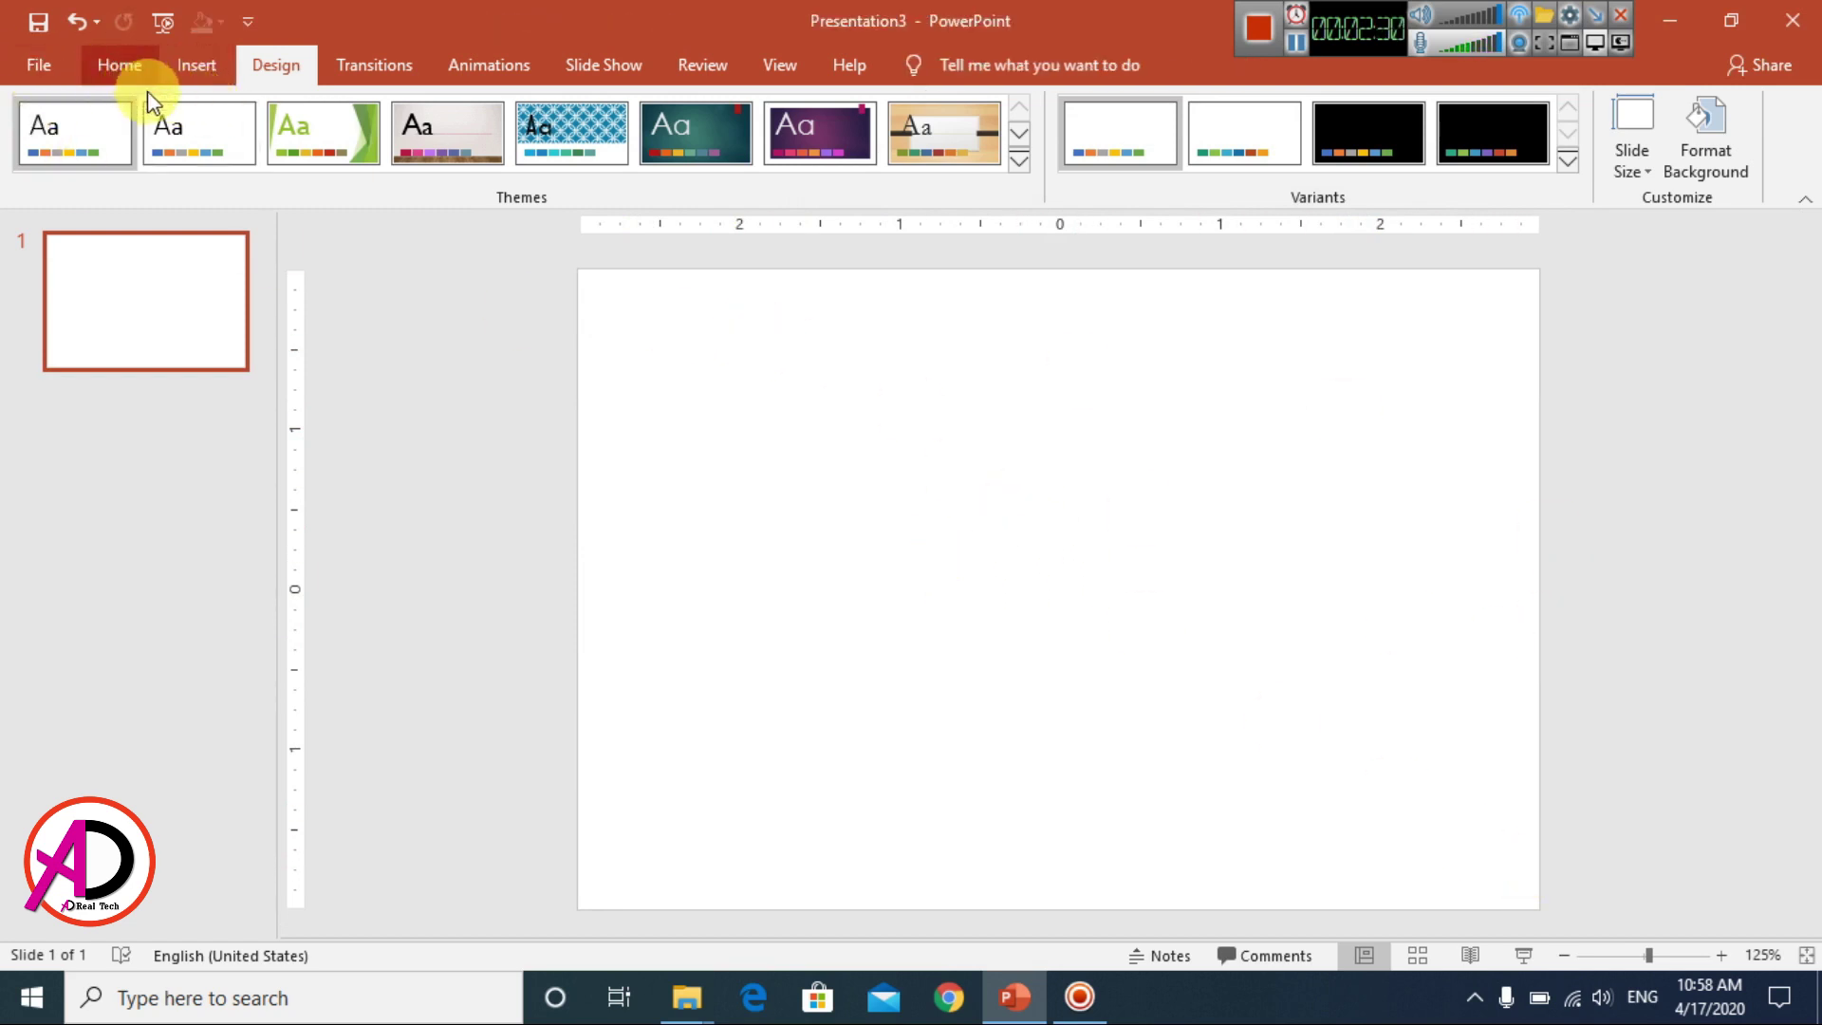
- Drag 'Image' from the Birthday Design folder onto the slide and enlarge it to 3.36" × 3.65" right of centre
click(195, 67)
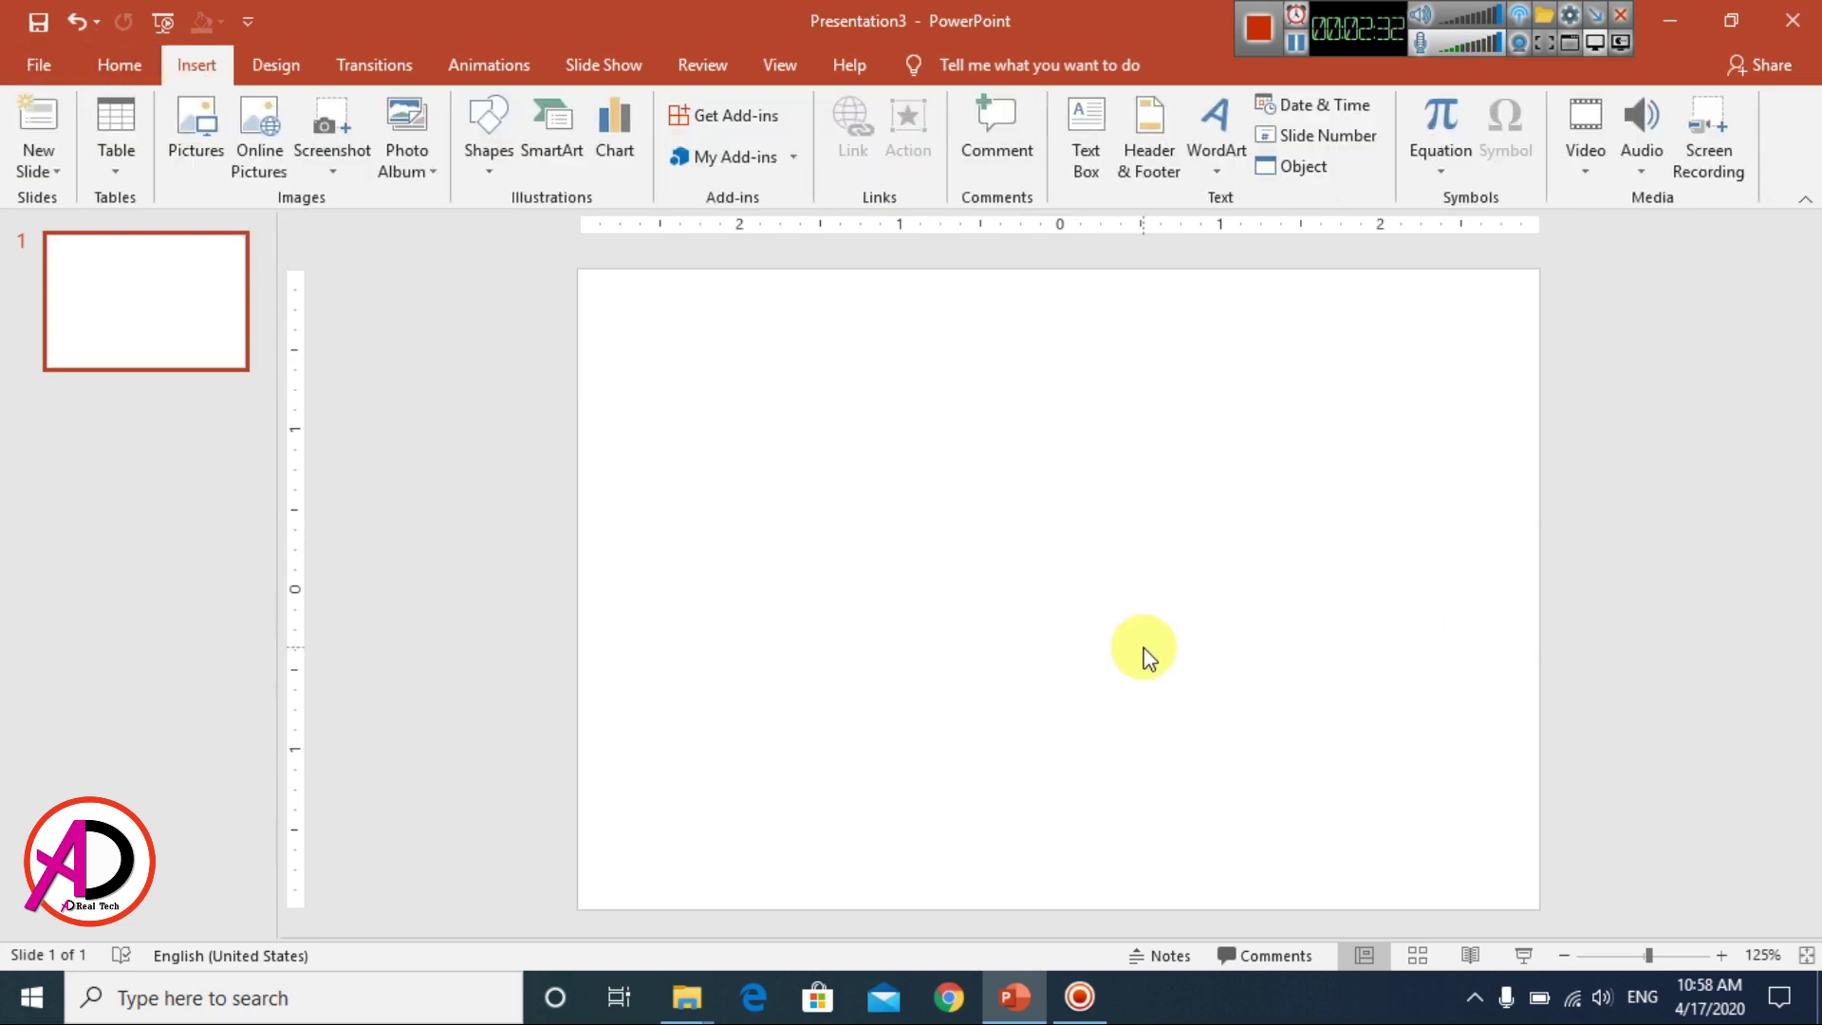
click(686, 996)
click(811, 869)
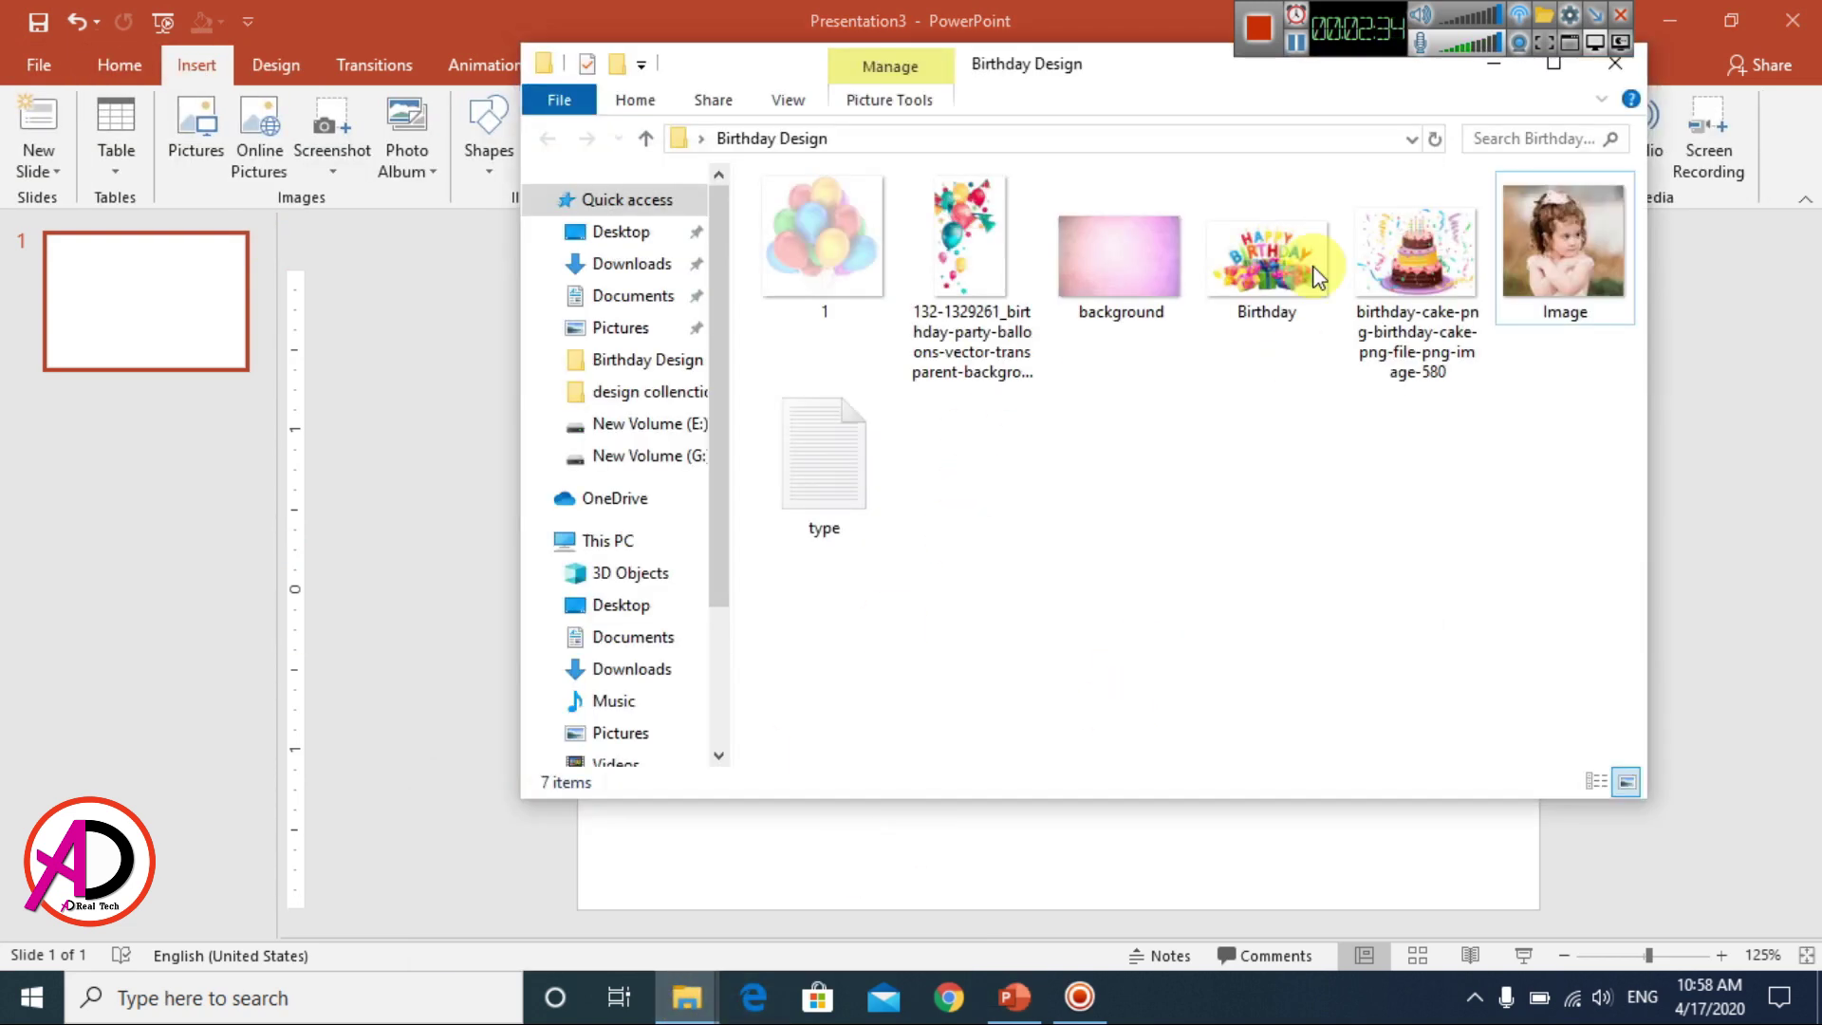
drag(1053, 92, 1007, 172)
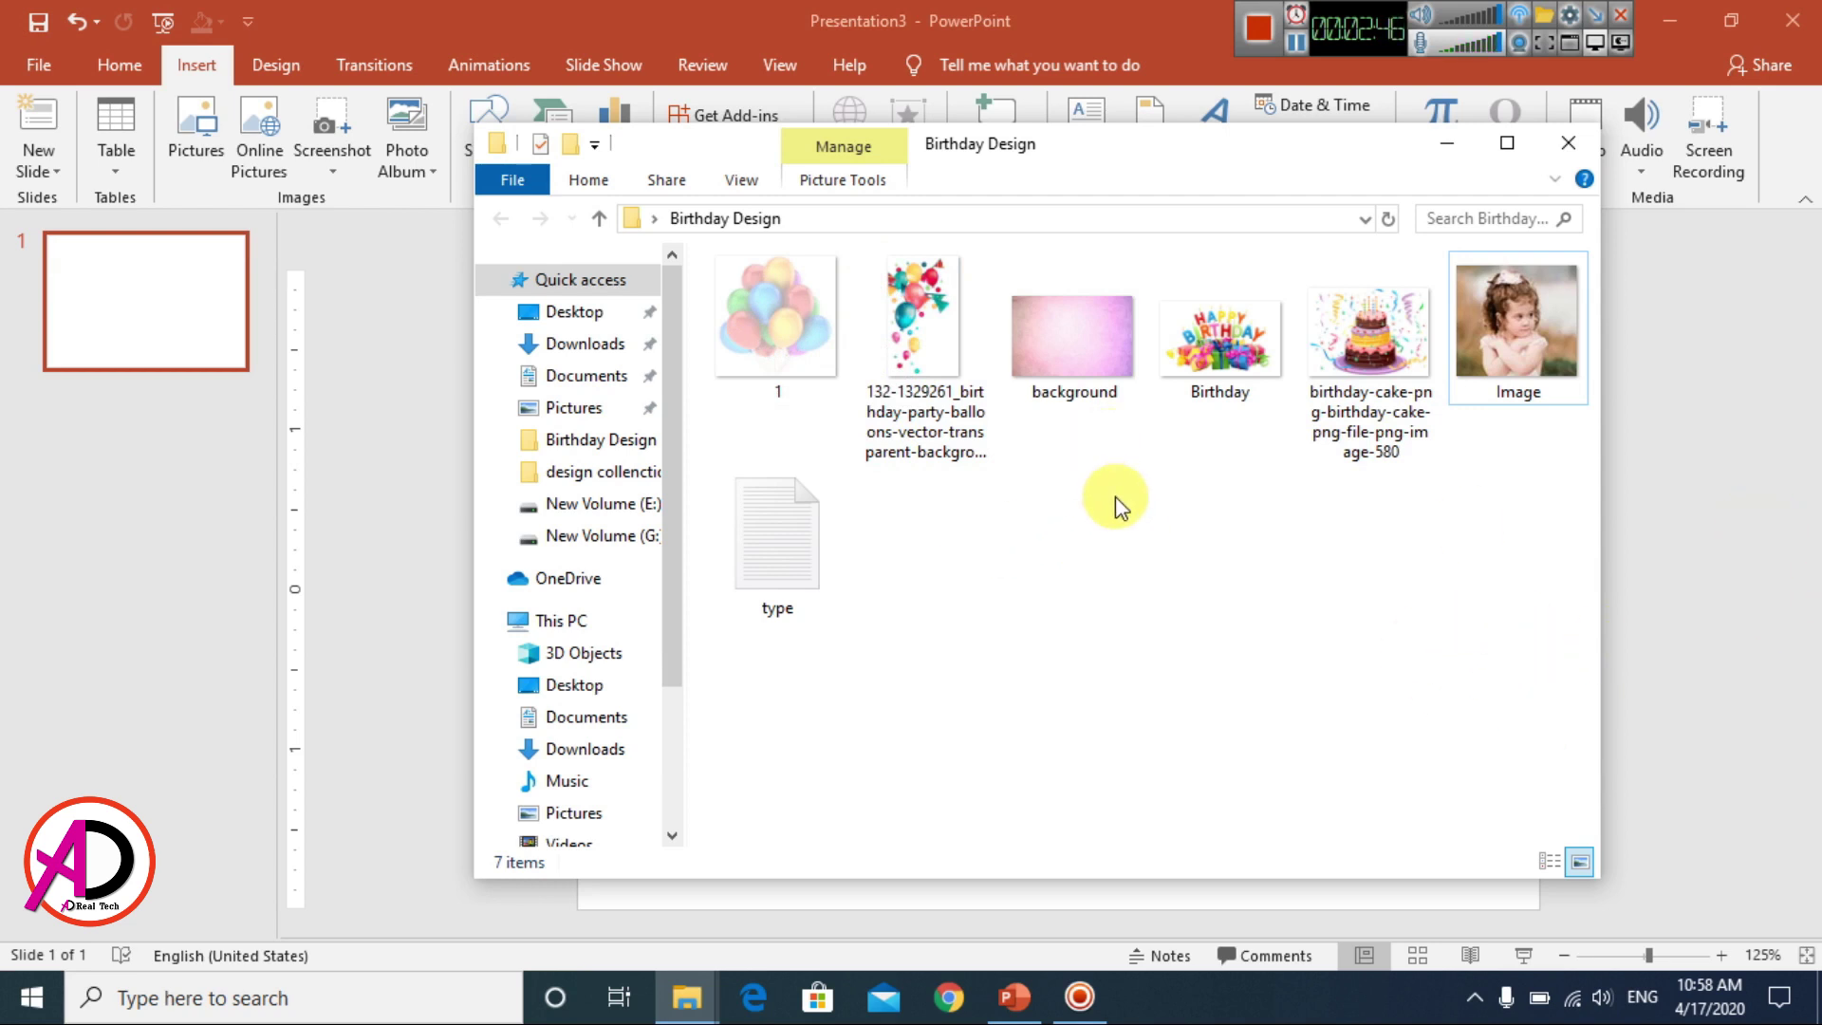
drag(1518, 360, 750, 607)
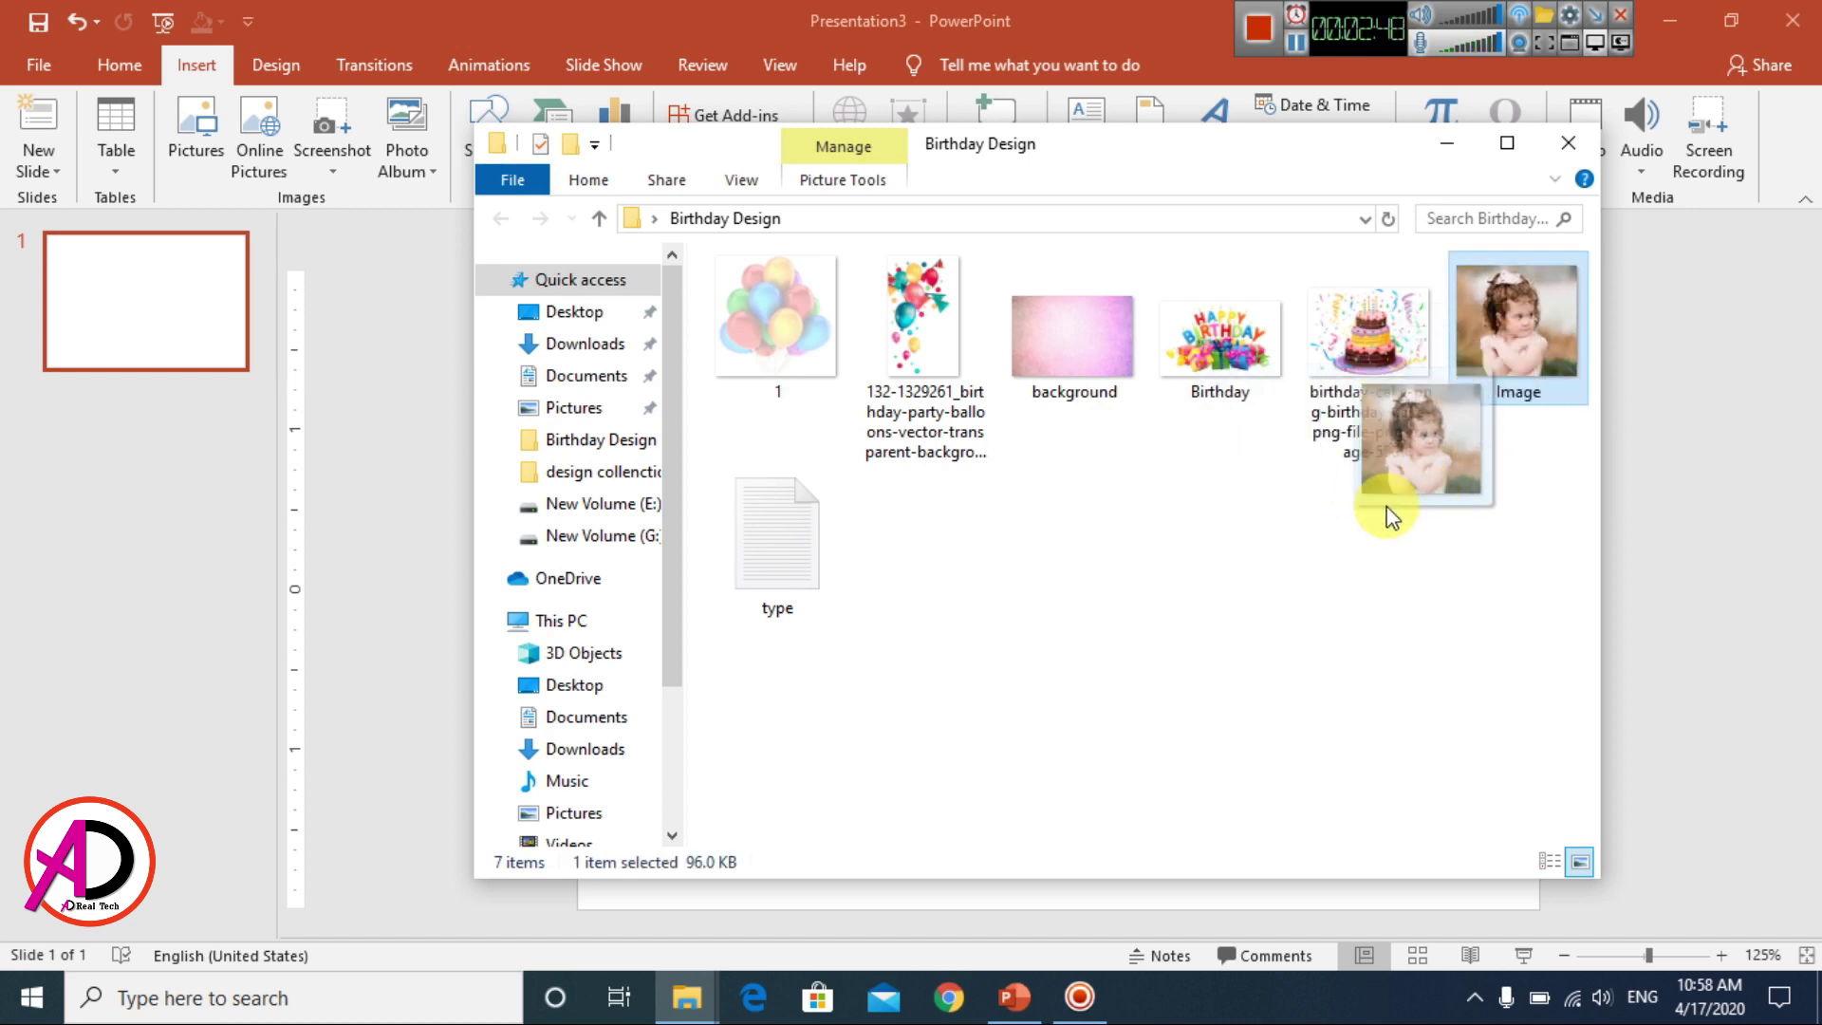
drag(1025, 584, 935, 545)
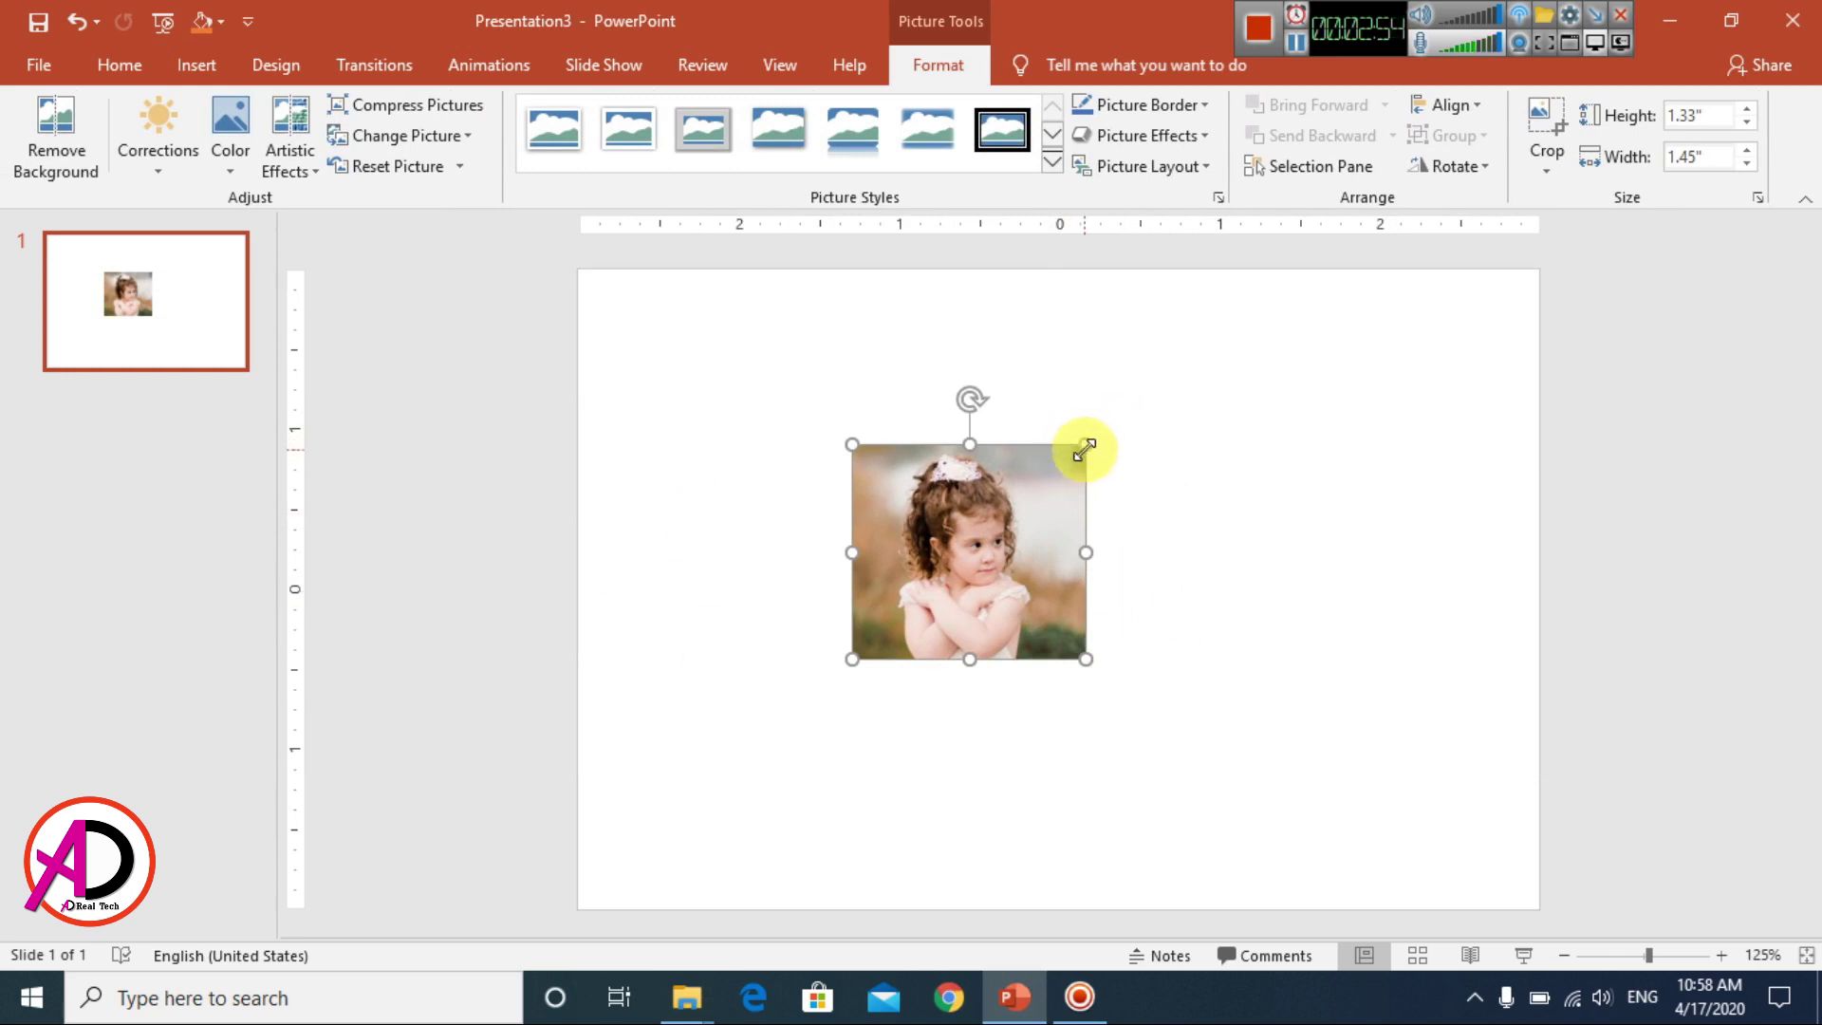
drag(1083, 449, 1261, 357)
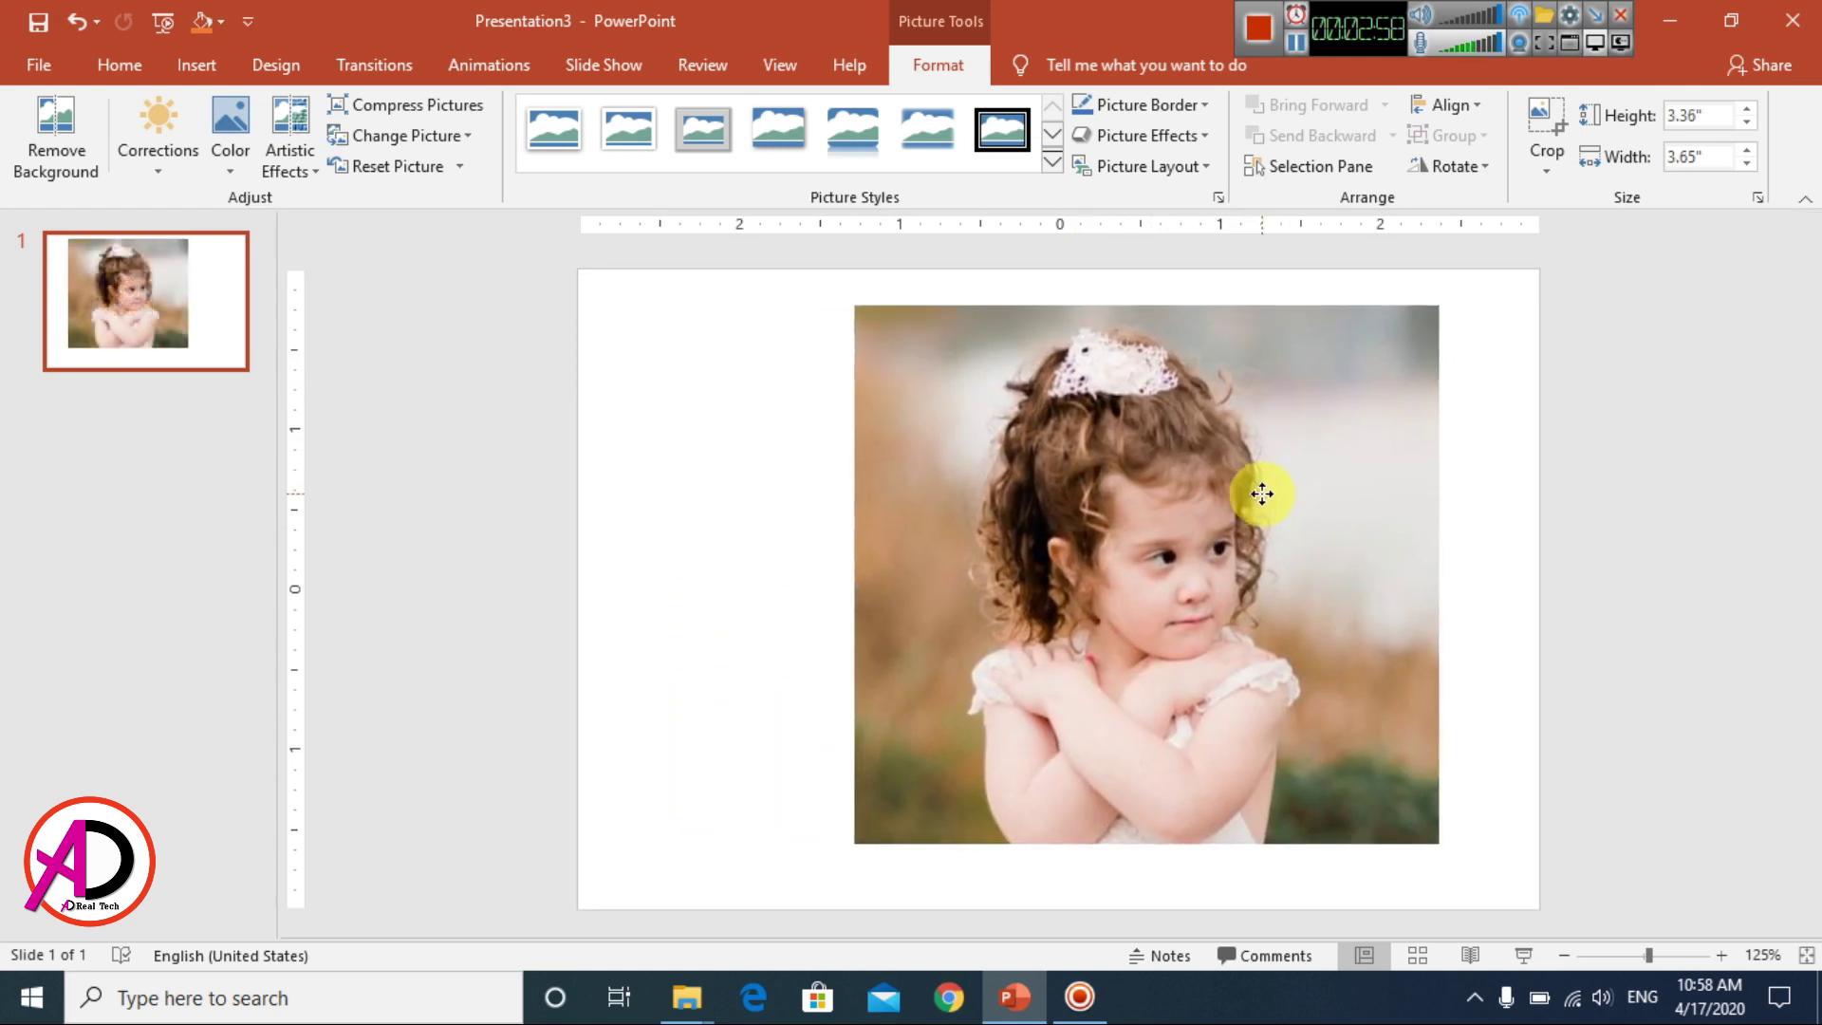
drag(1081, 470, 1288, 506)
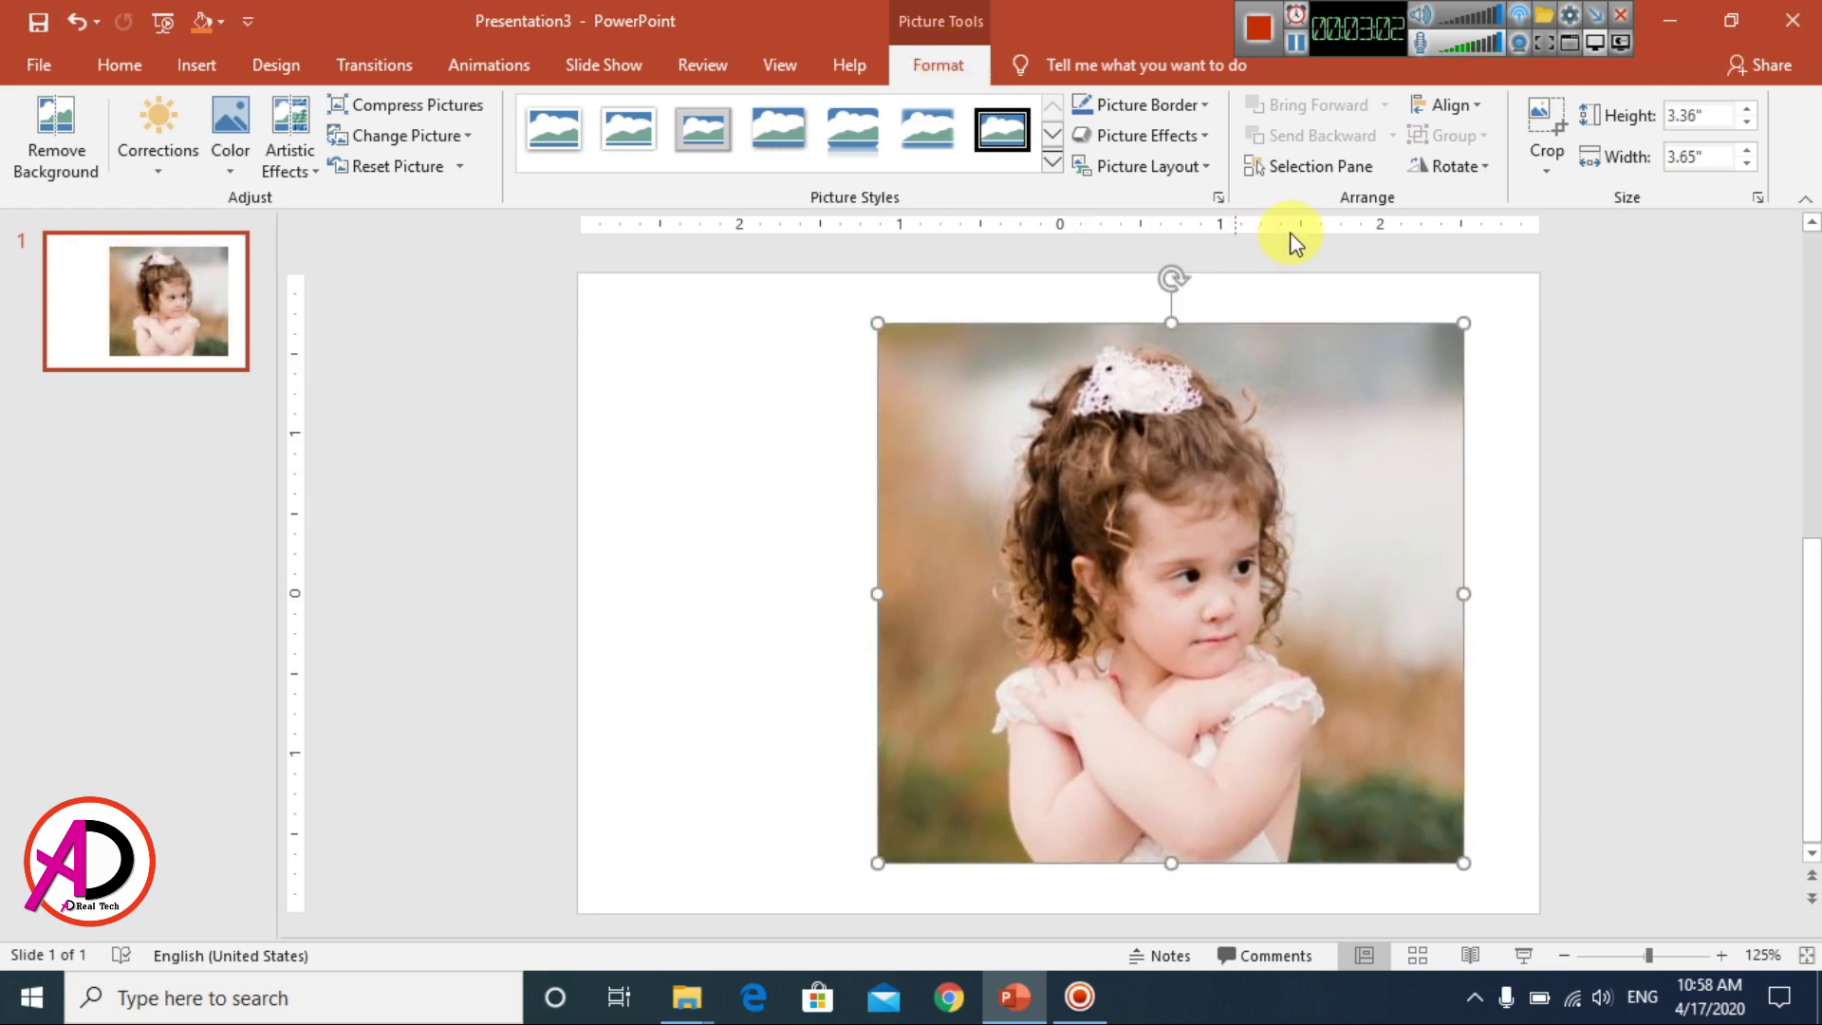
- Apply 75 pt soft edges to the girl's photo and shift it further right
click(1163, 141)
mouse_move(1168, 423)
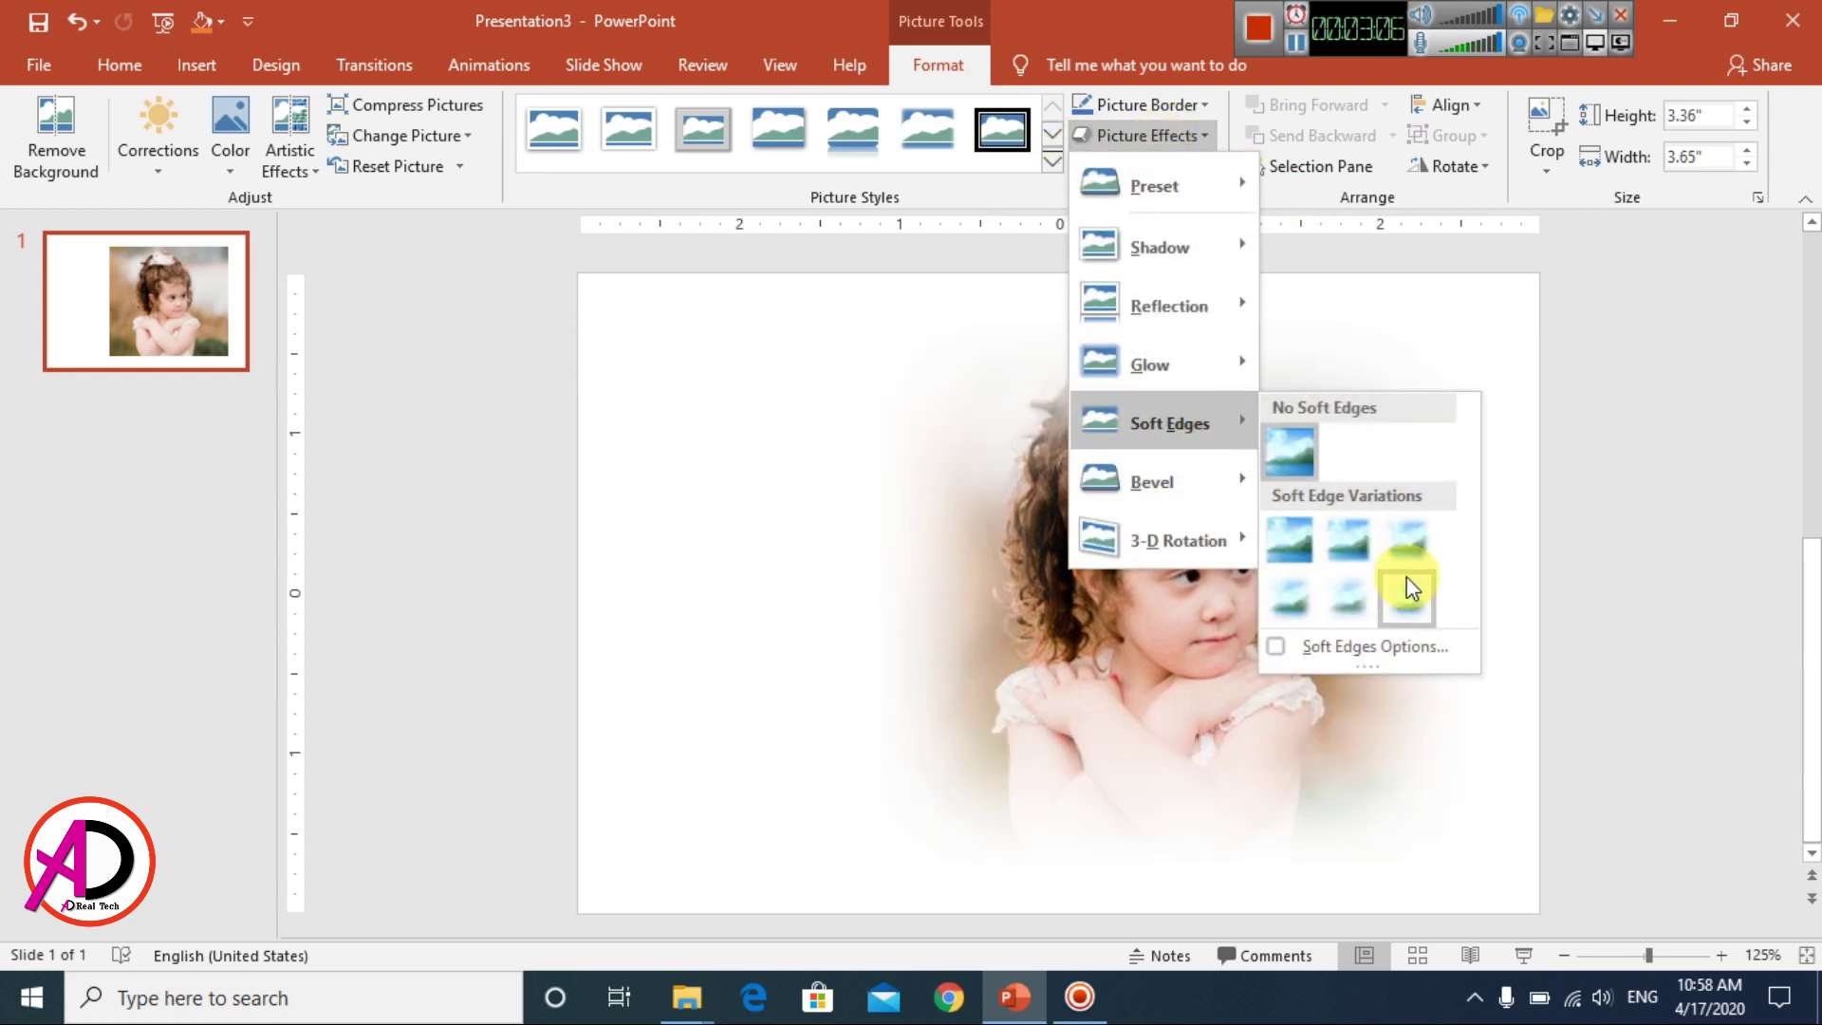
click(1406, 603)
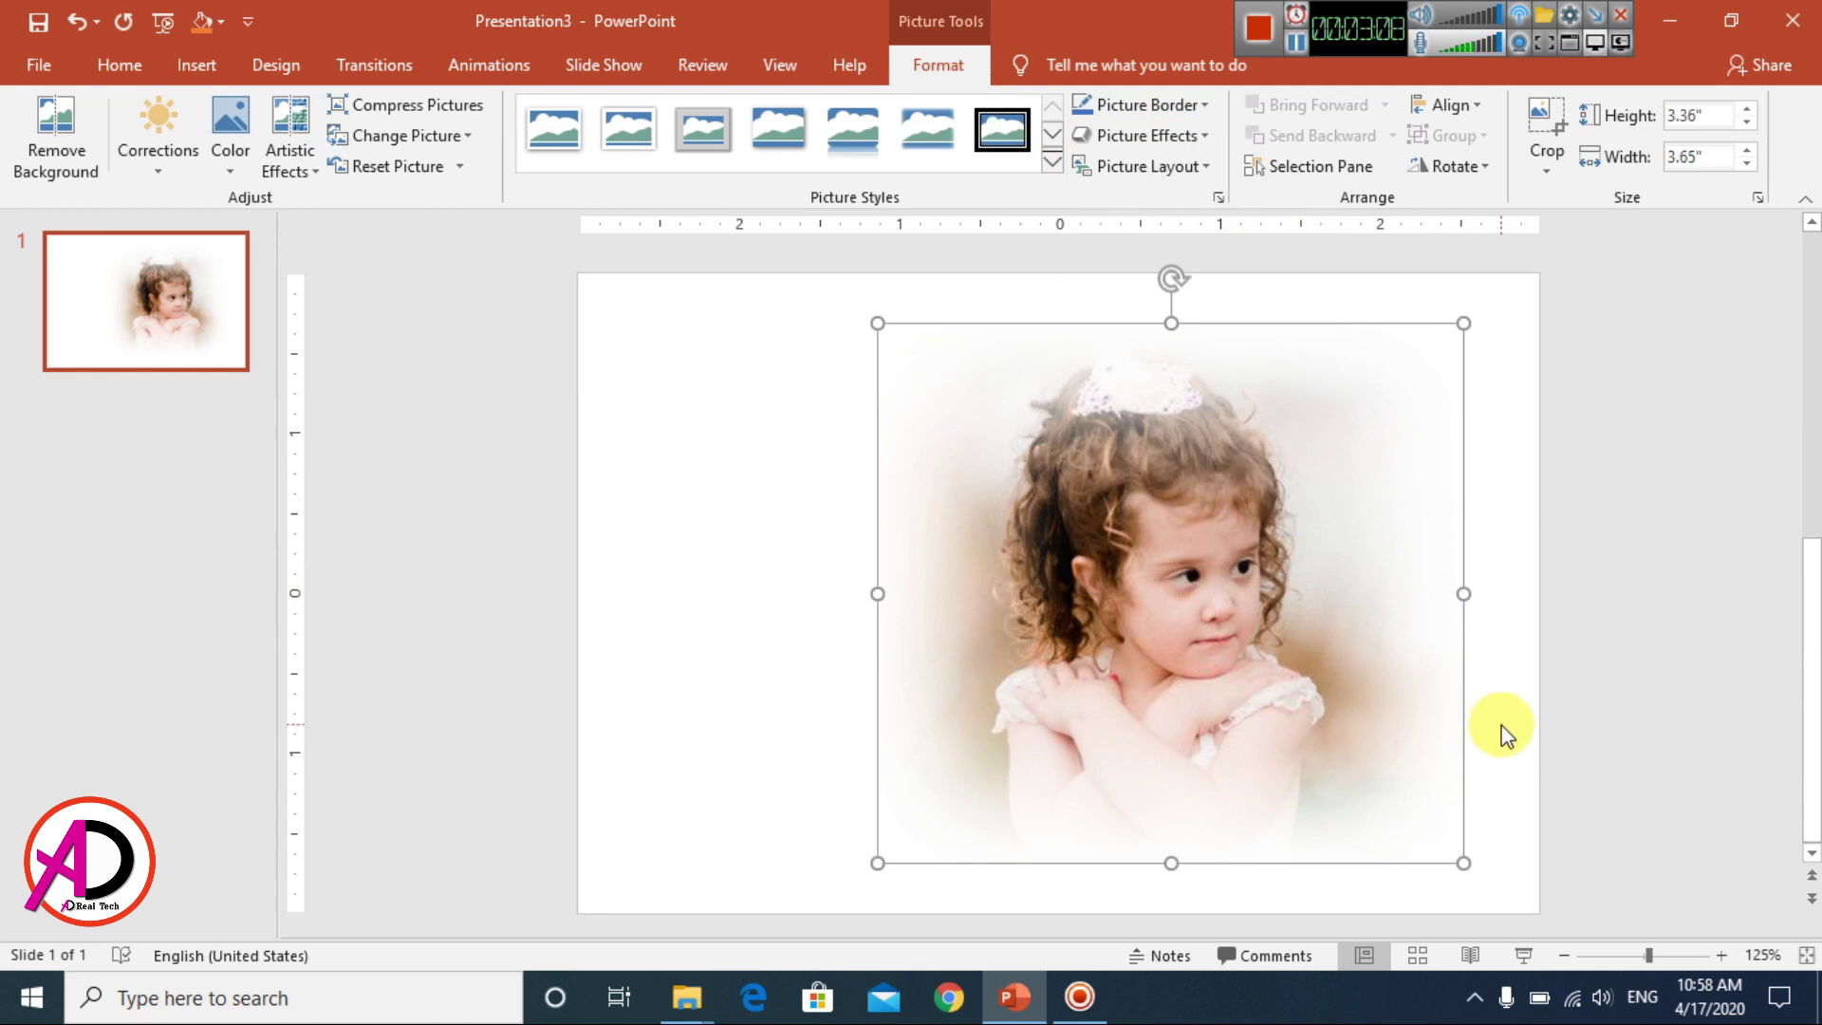
click(1219, 197)
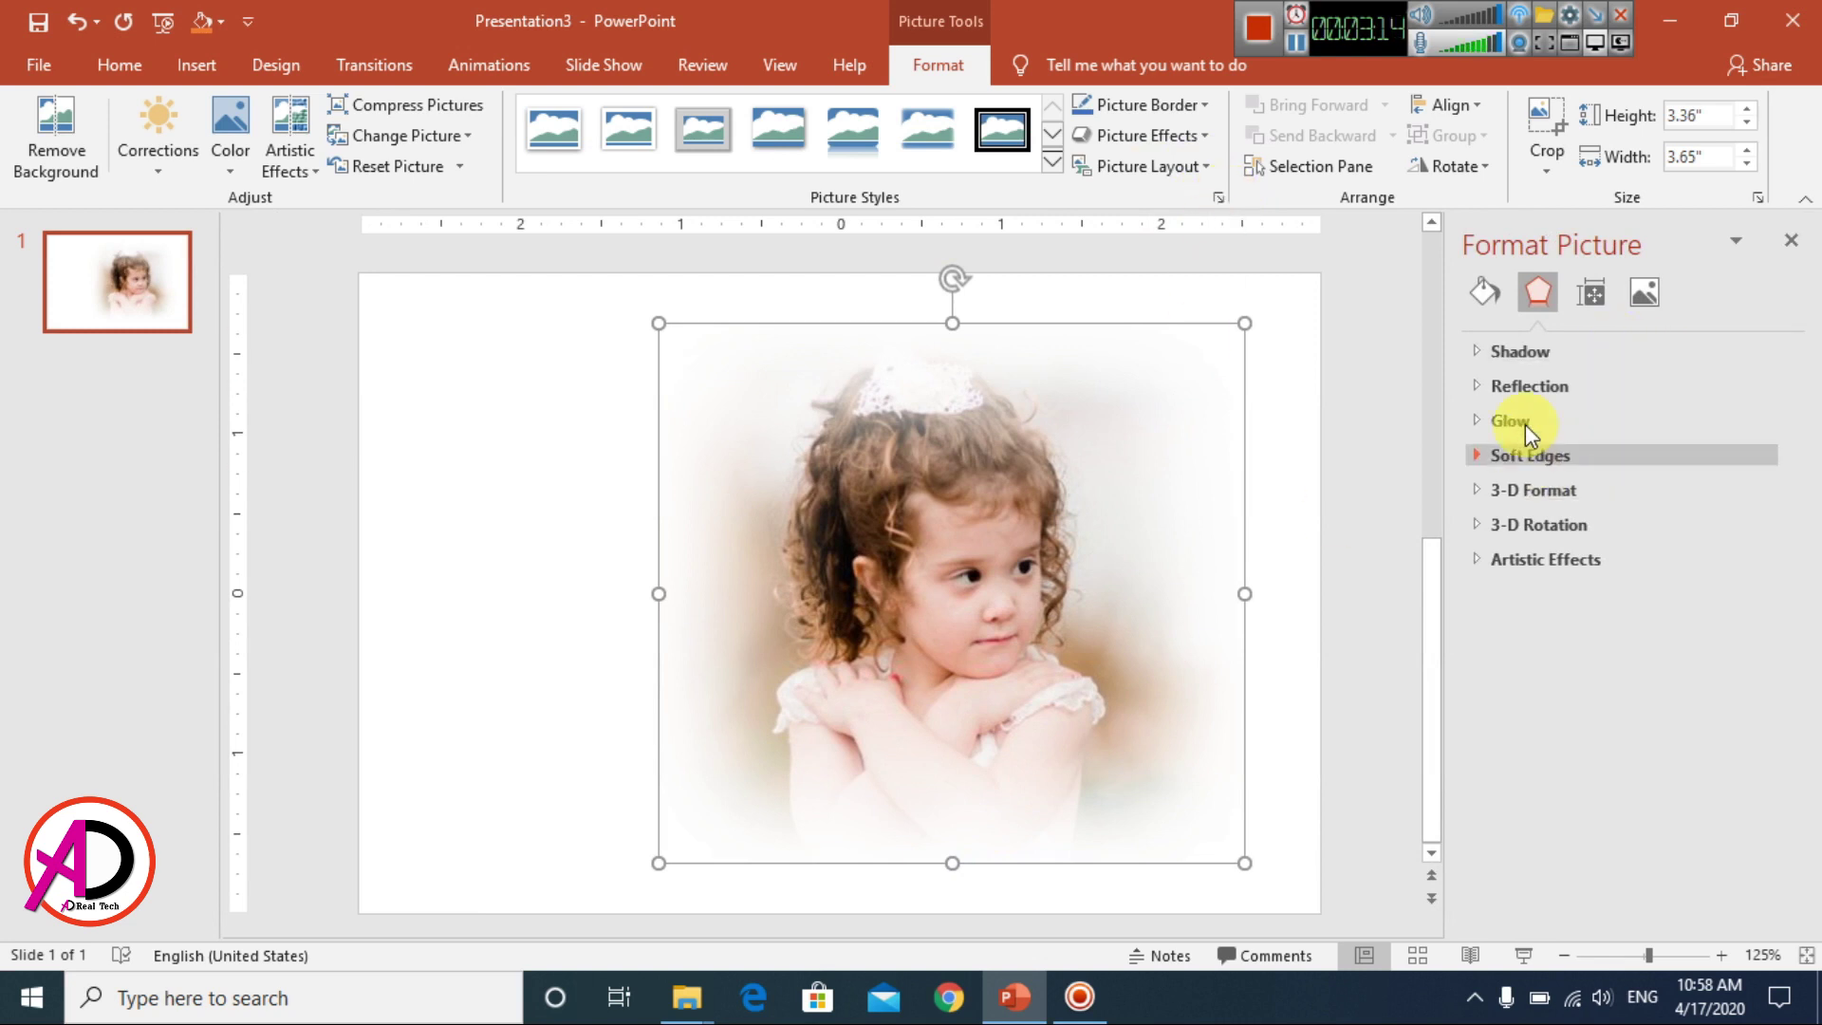
click(1472, 455)
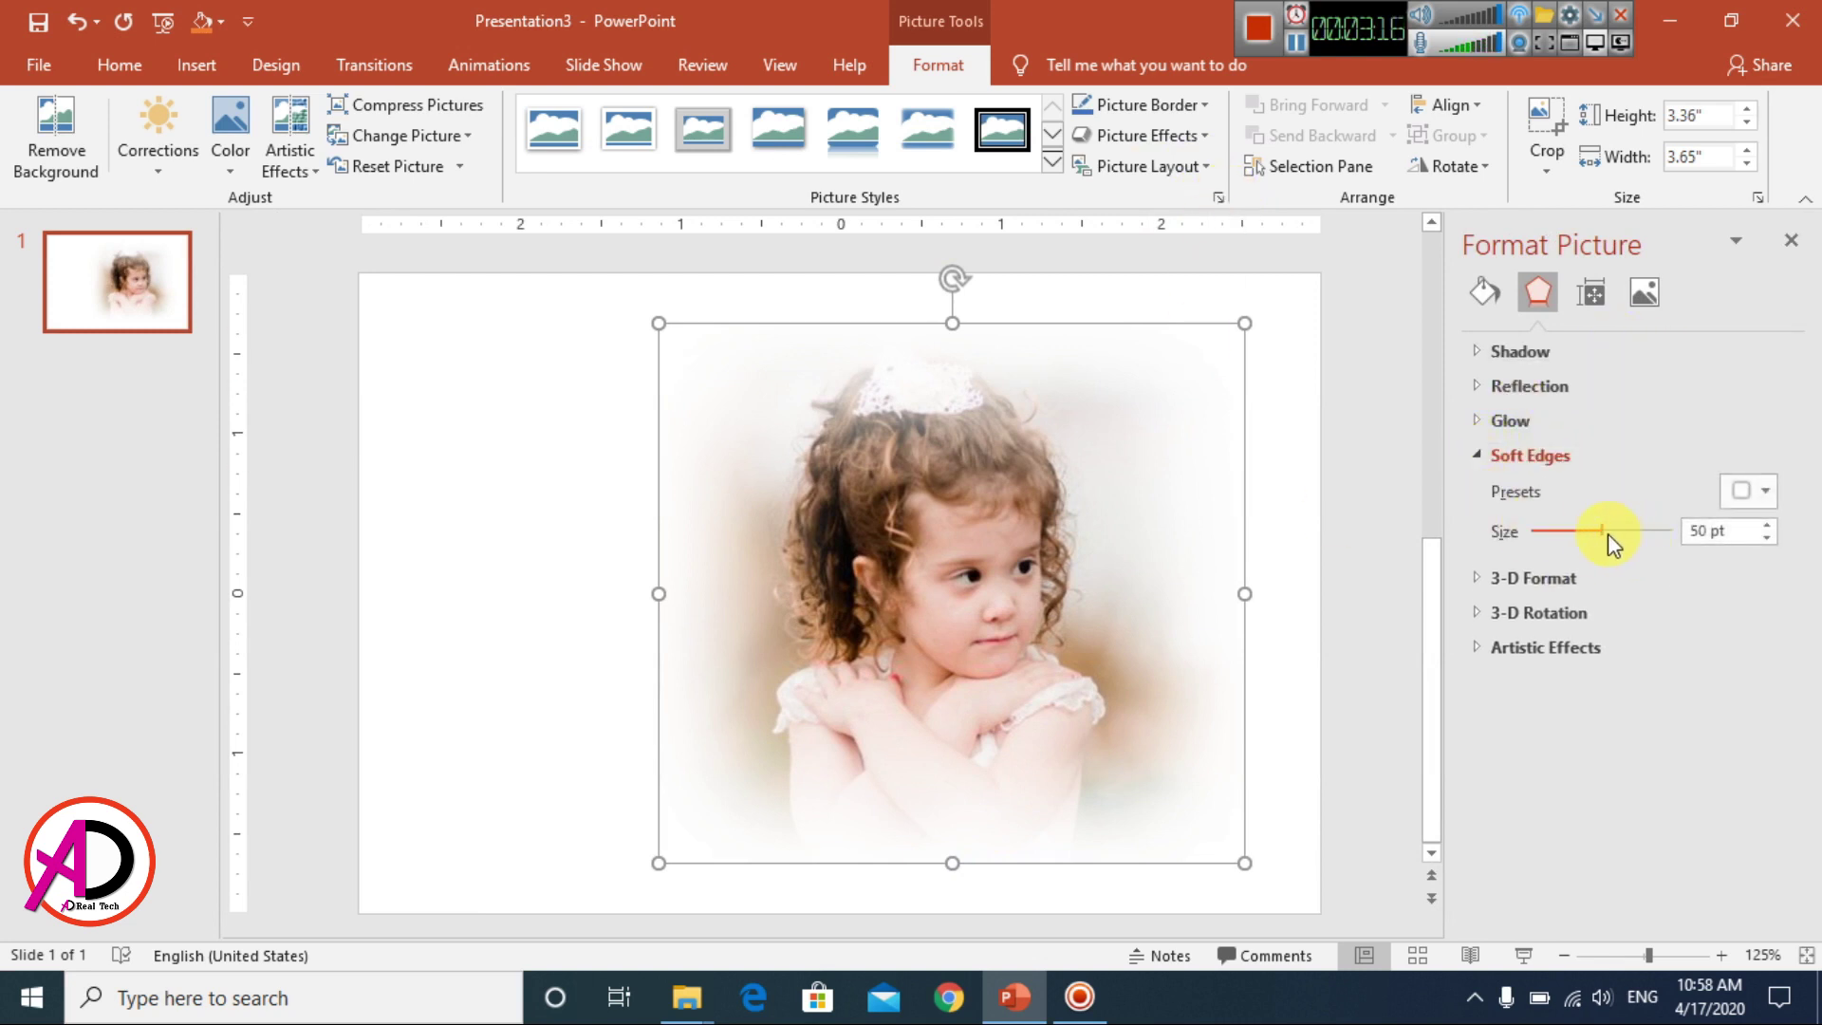
drag(1602, 527, 1637, 529)
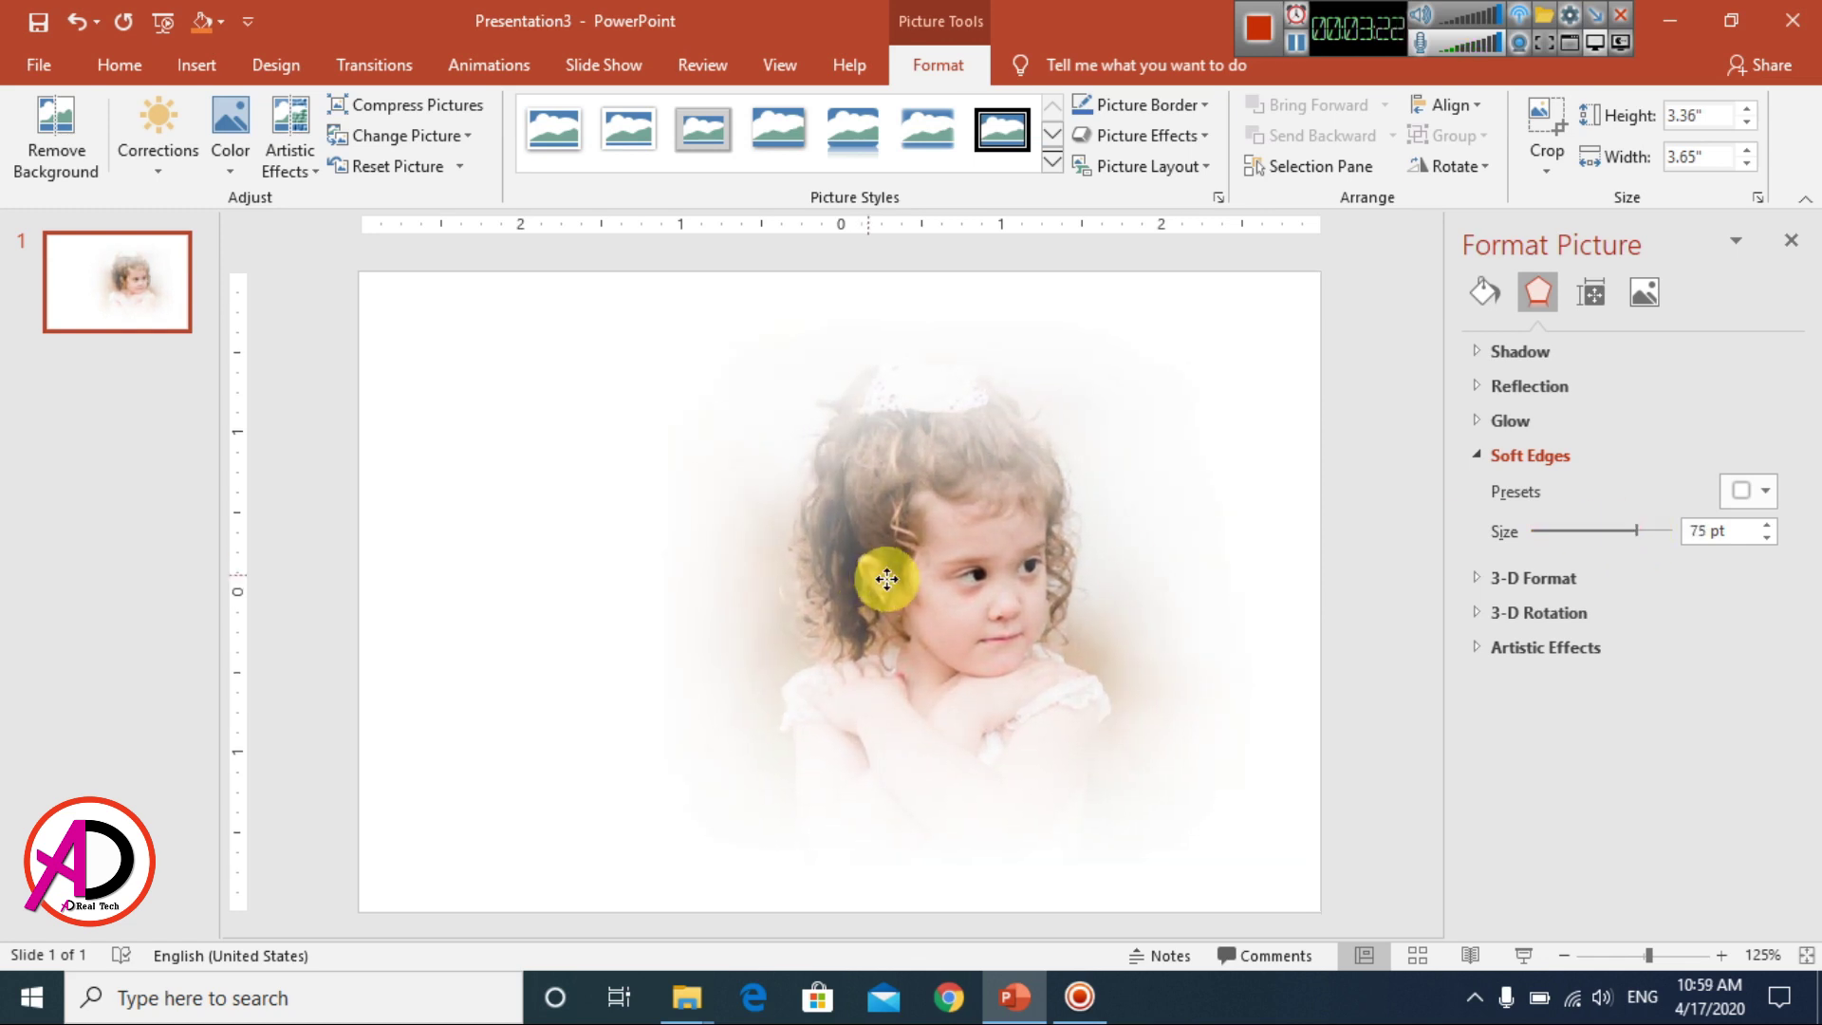
drag(866, 578, 959, 572)
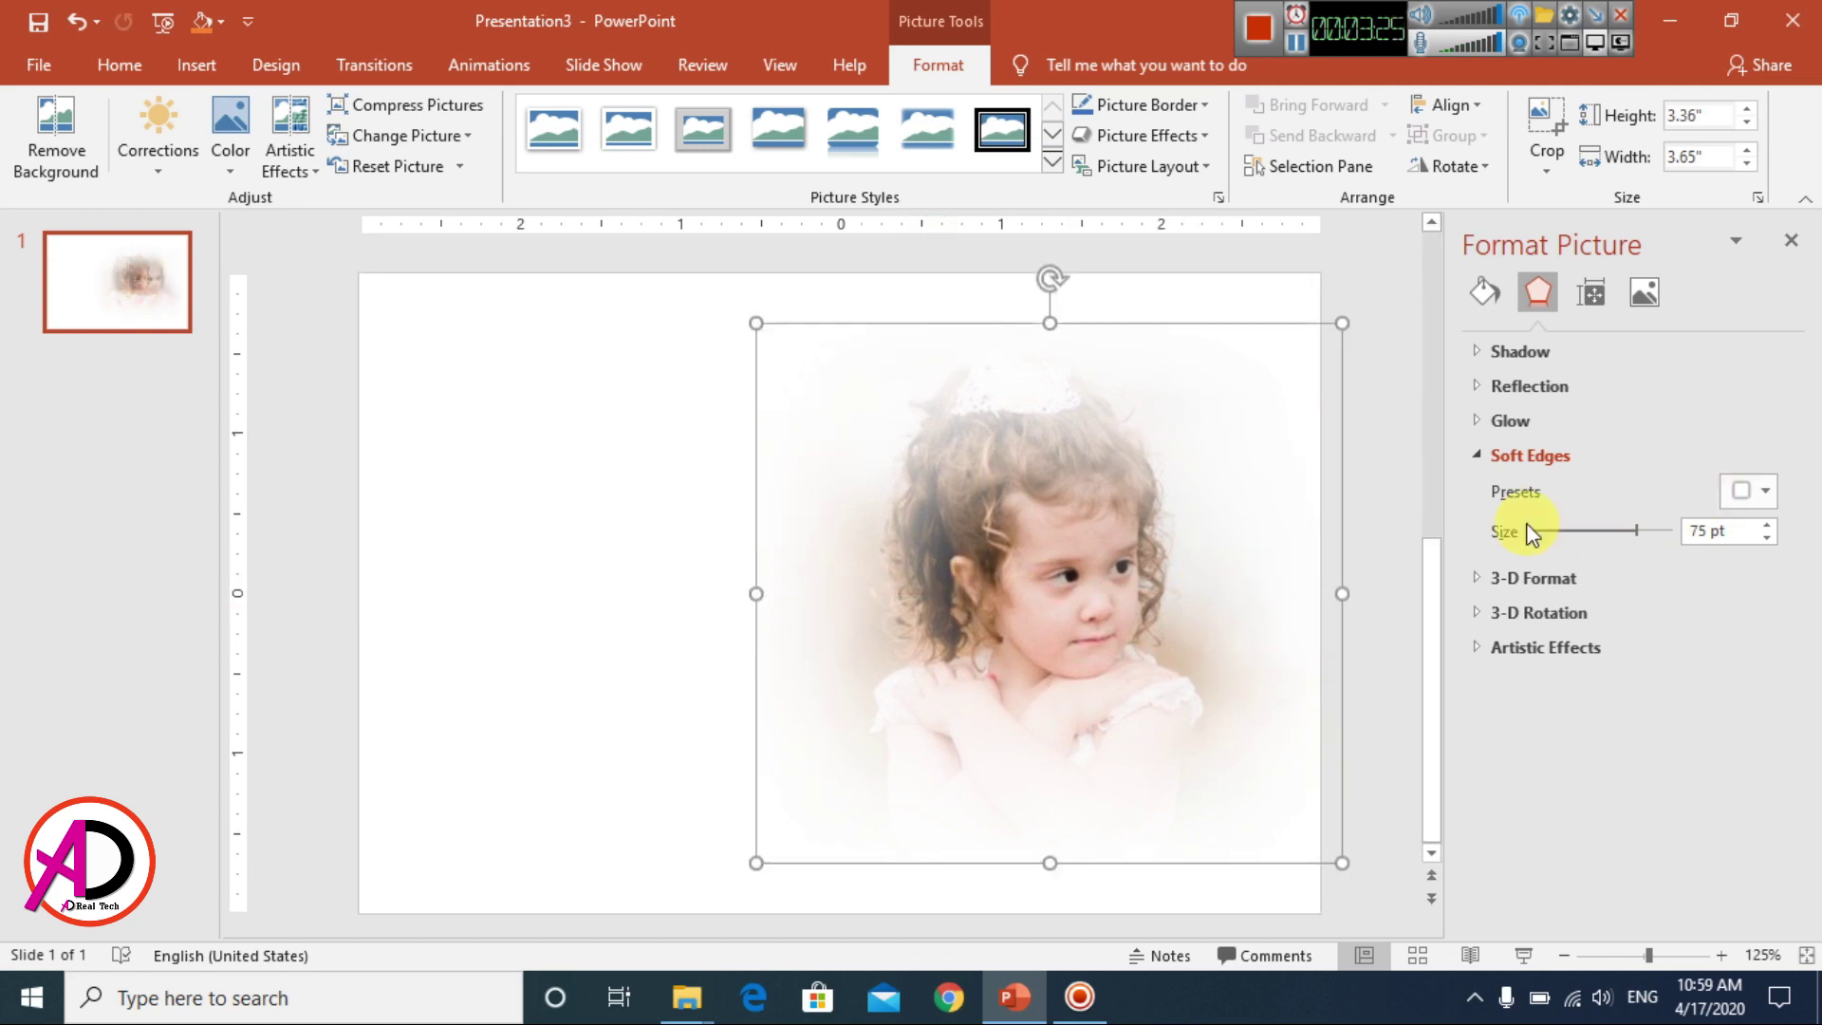
click(1792, 242)
key(Escape)
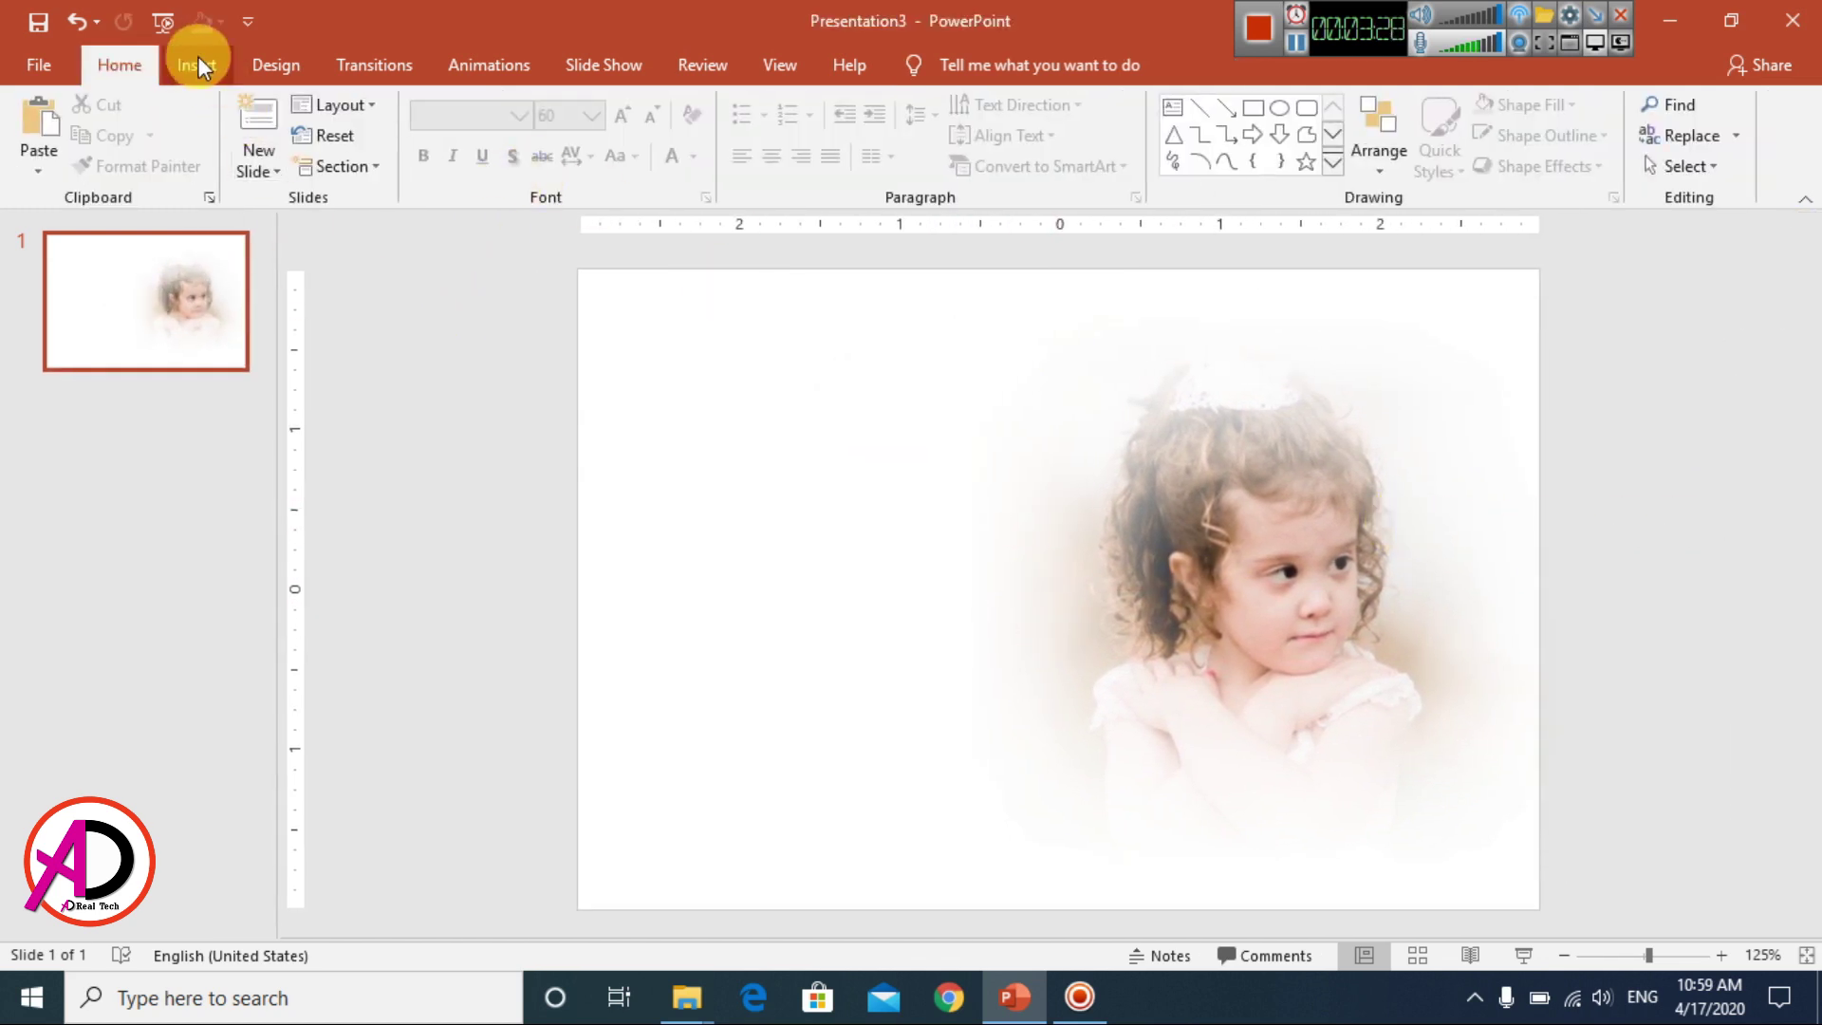
mouse_move(686, 998)
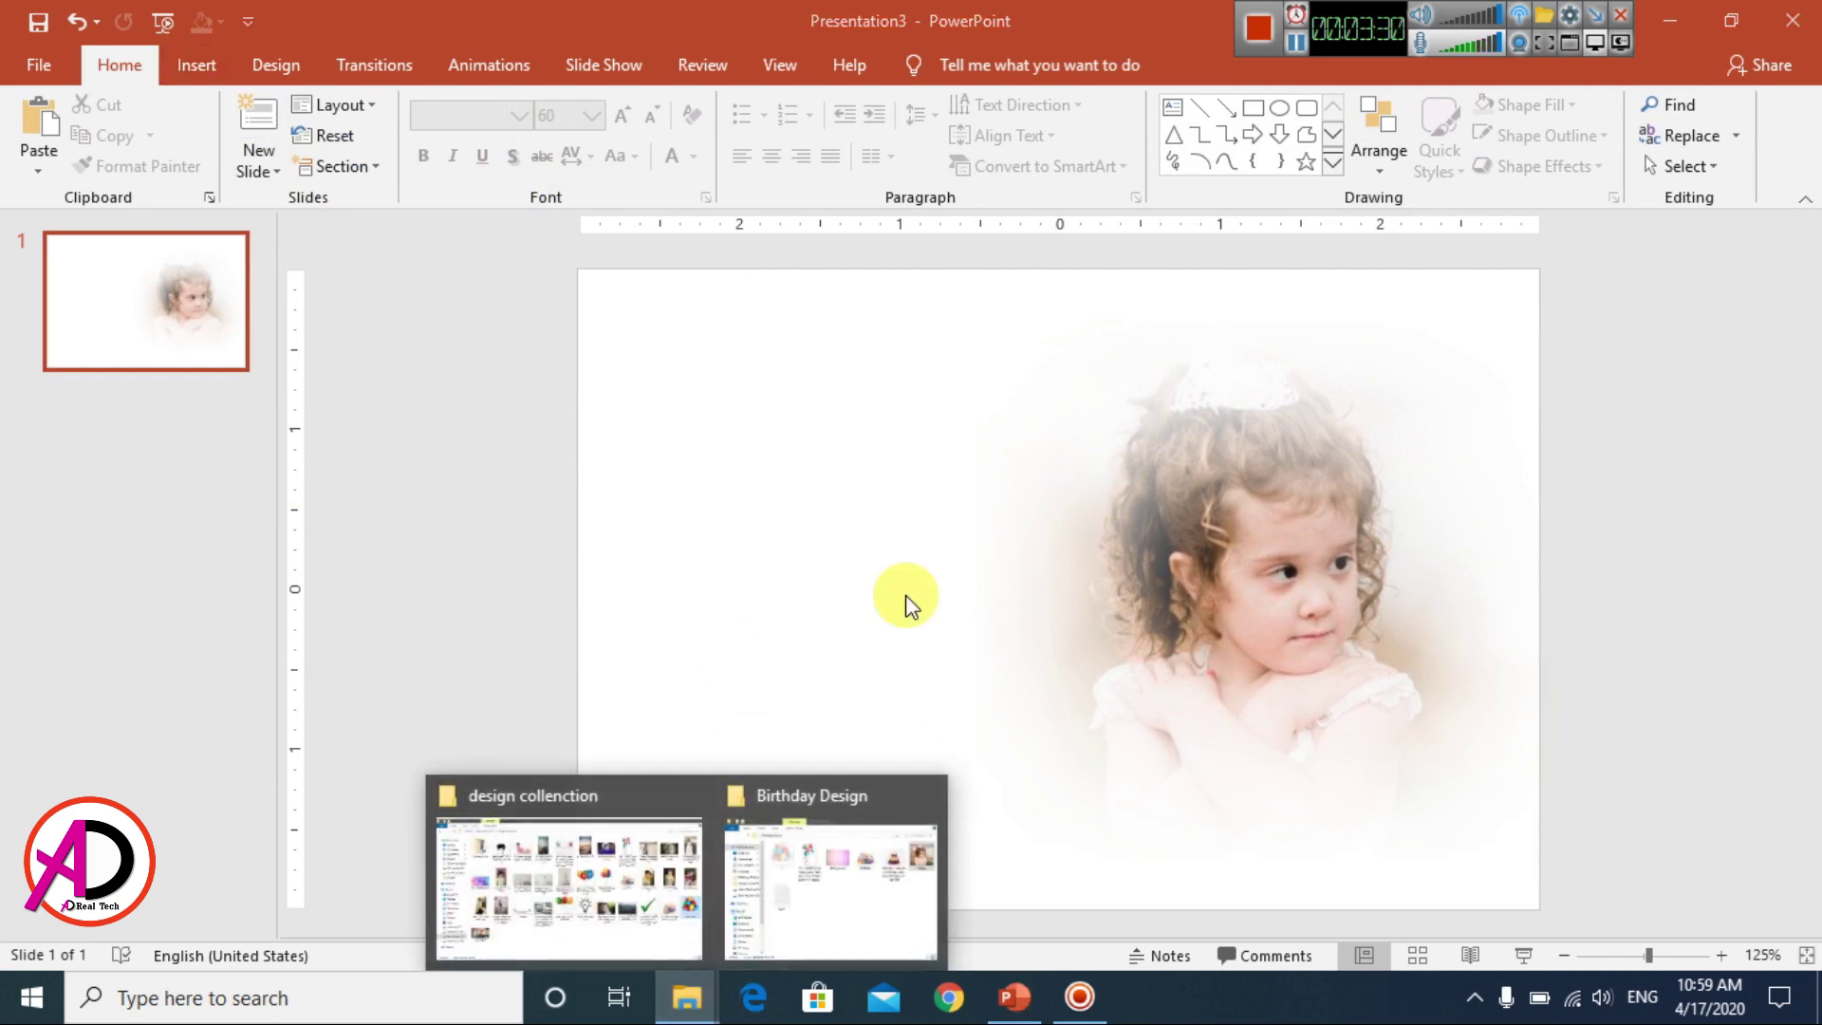
- Drag the balloon picture '1' onto the slide and shrink it to 2.92" square at the lower left
click(852, 913)
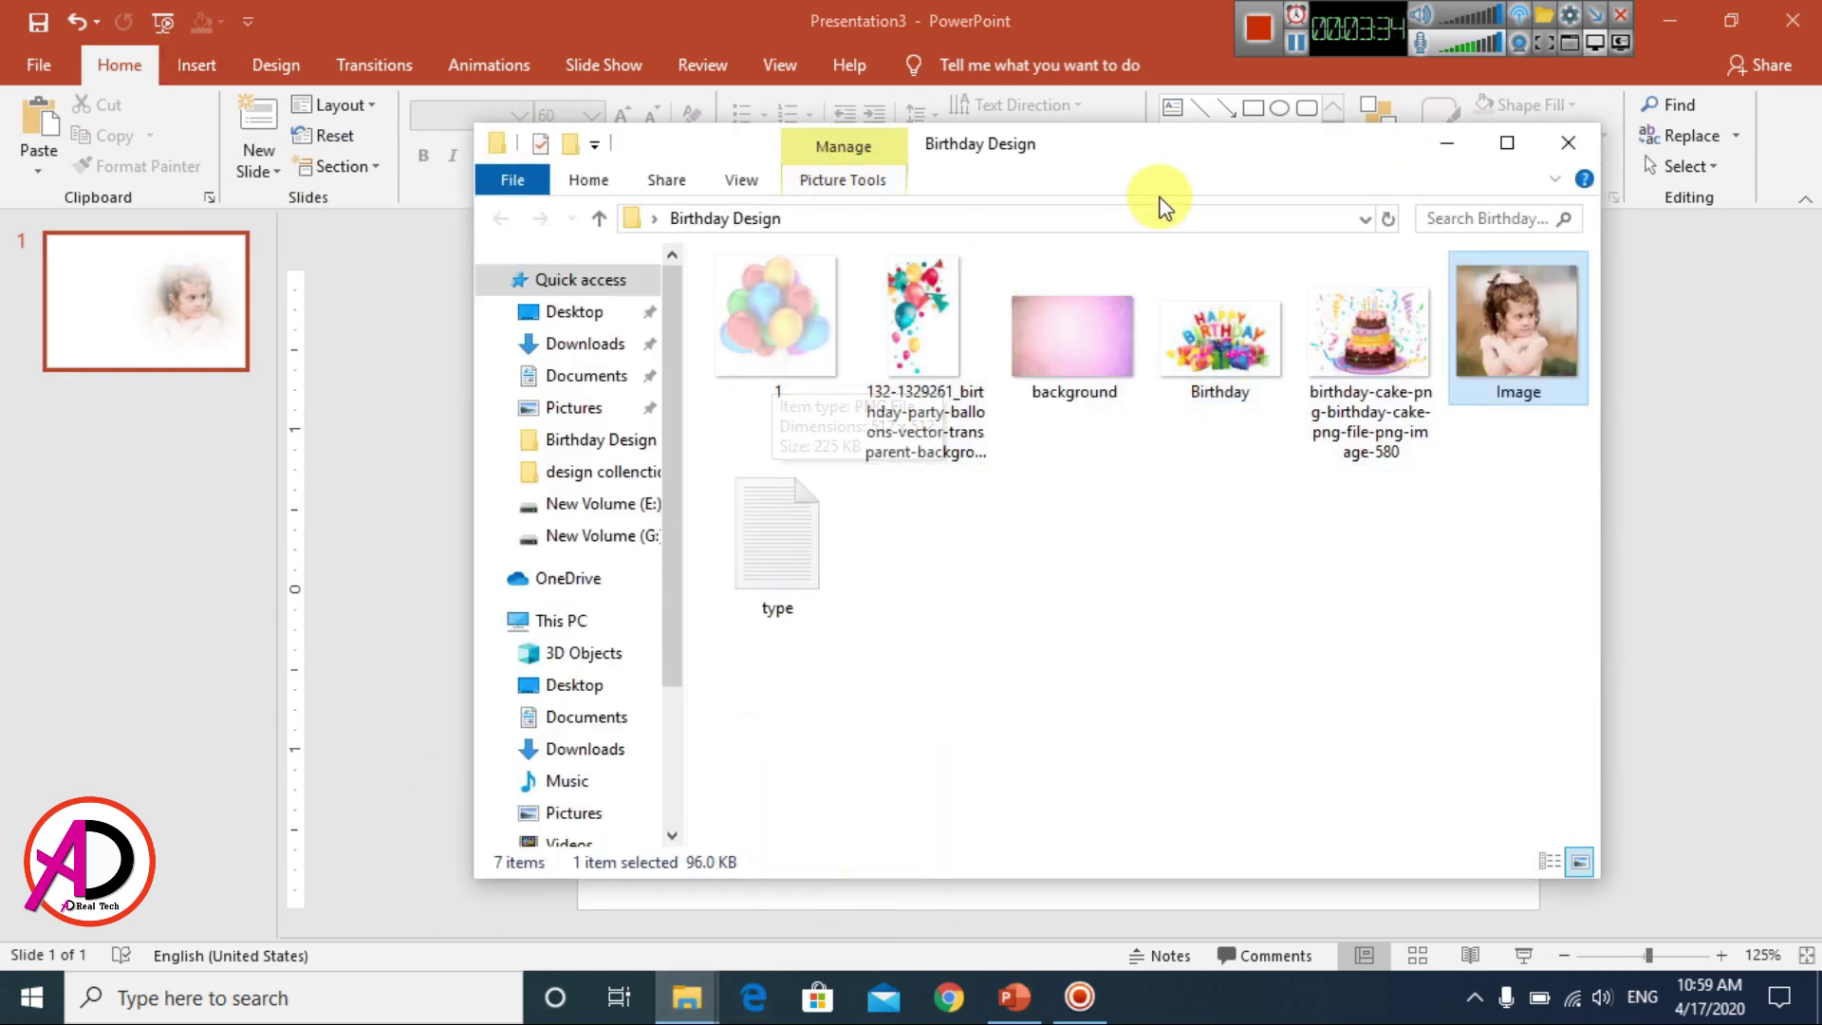
drag(1159, 157, 1556, 190)
mouse_move(1037, 423)
mouse_down()
mouse_move(722, 654)
mouse_move(702, 608)
mouse_up()
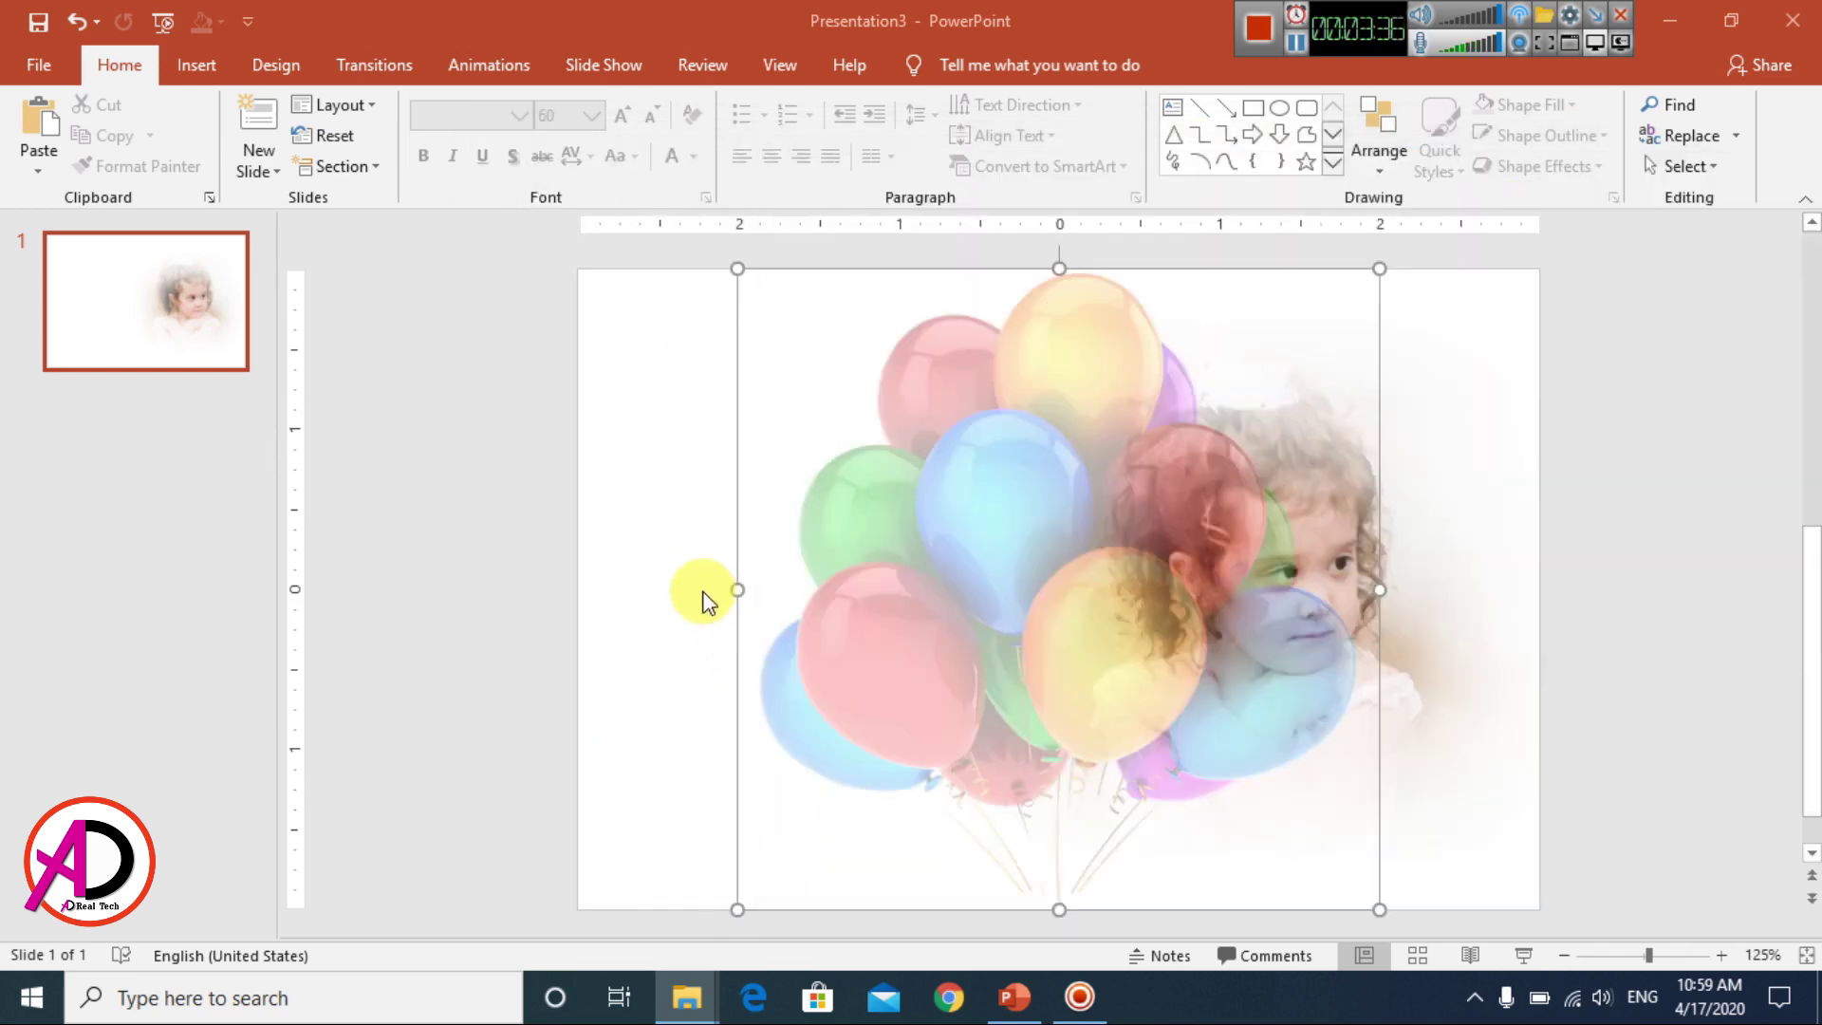
drag(948, 622, 746, 677)
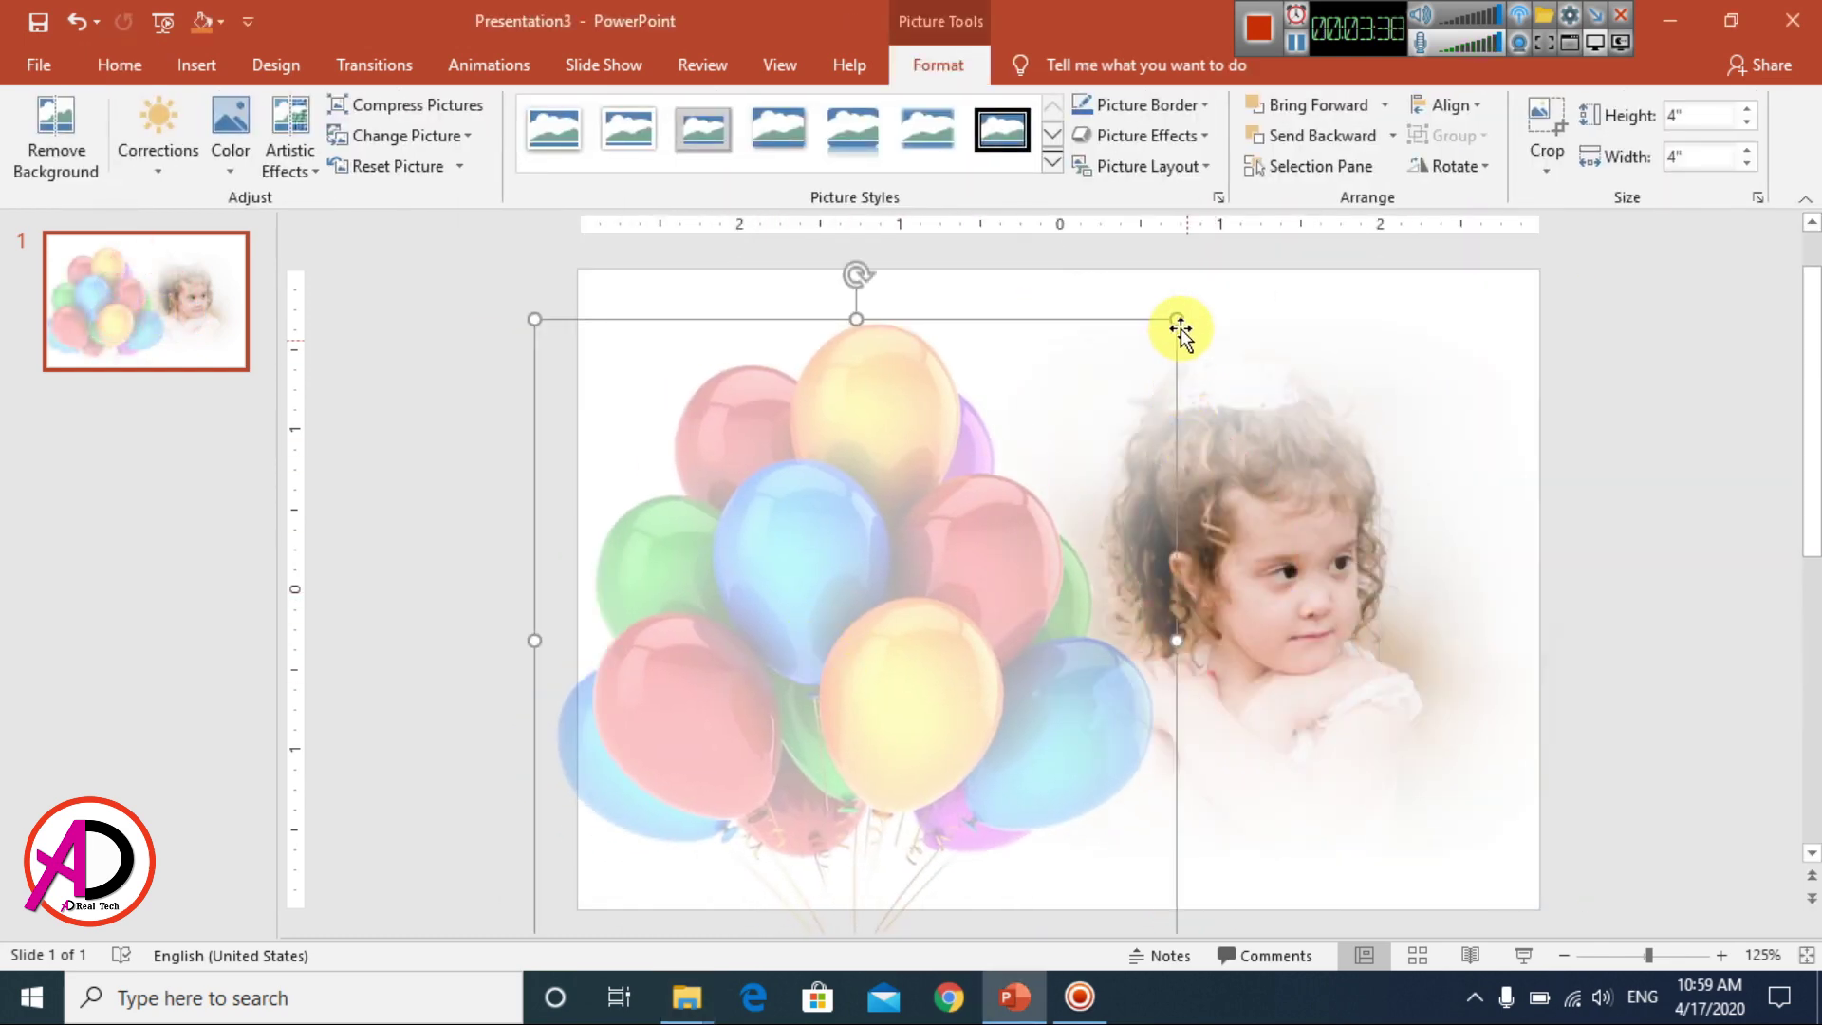
drag(1175, 319, 1000, 488)
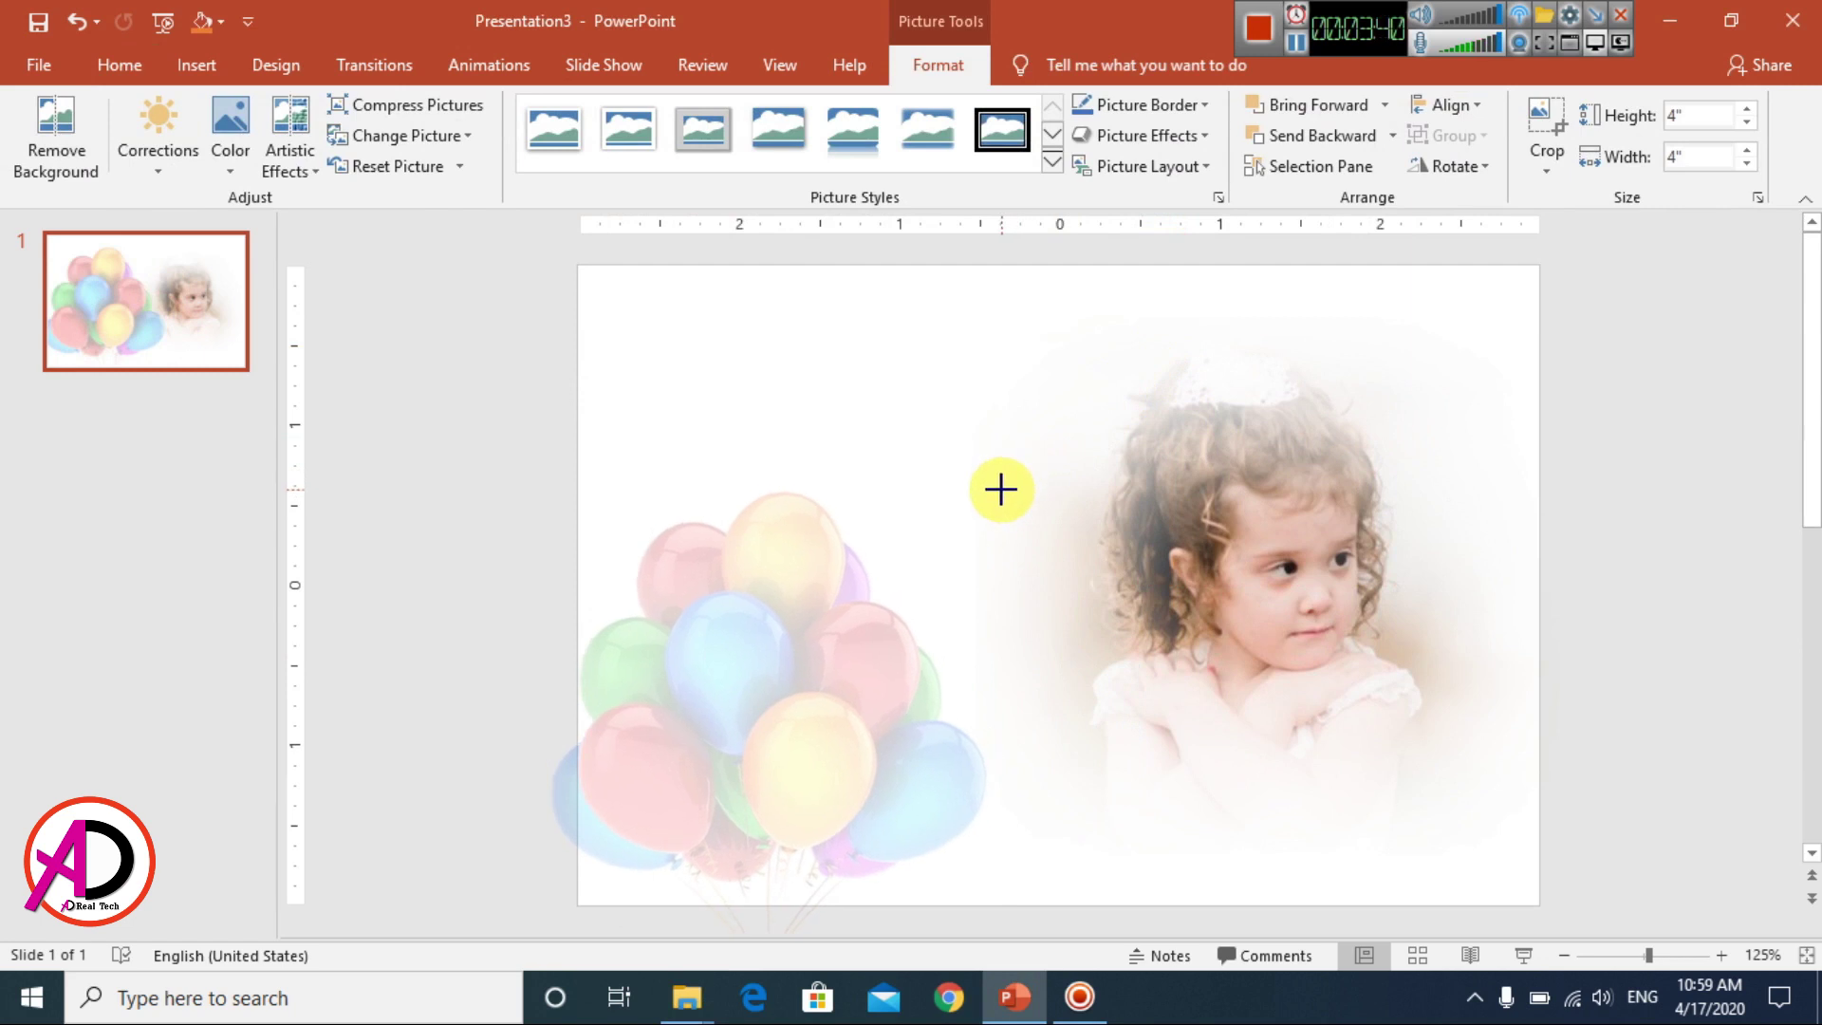
drag(771, 647, 826, 569)
- Shift the girl's photo slightly to the right
click(1667, 577)
drag(1310, 610, 1354, 614)
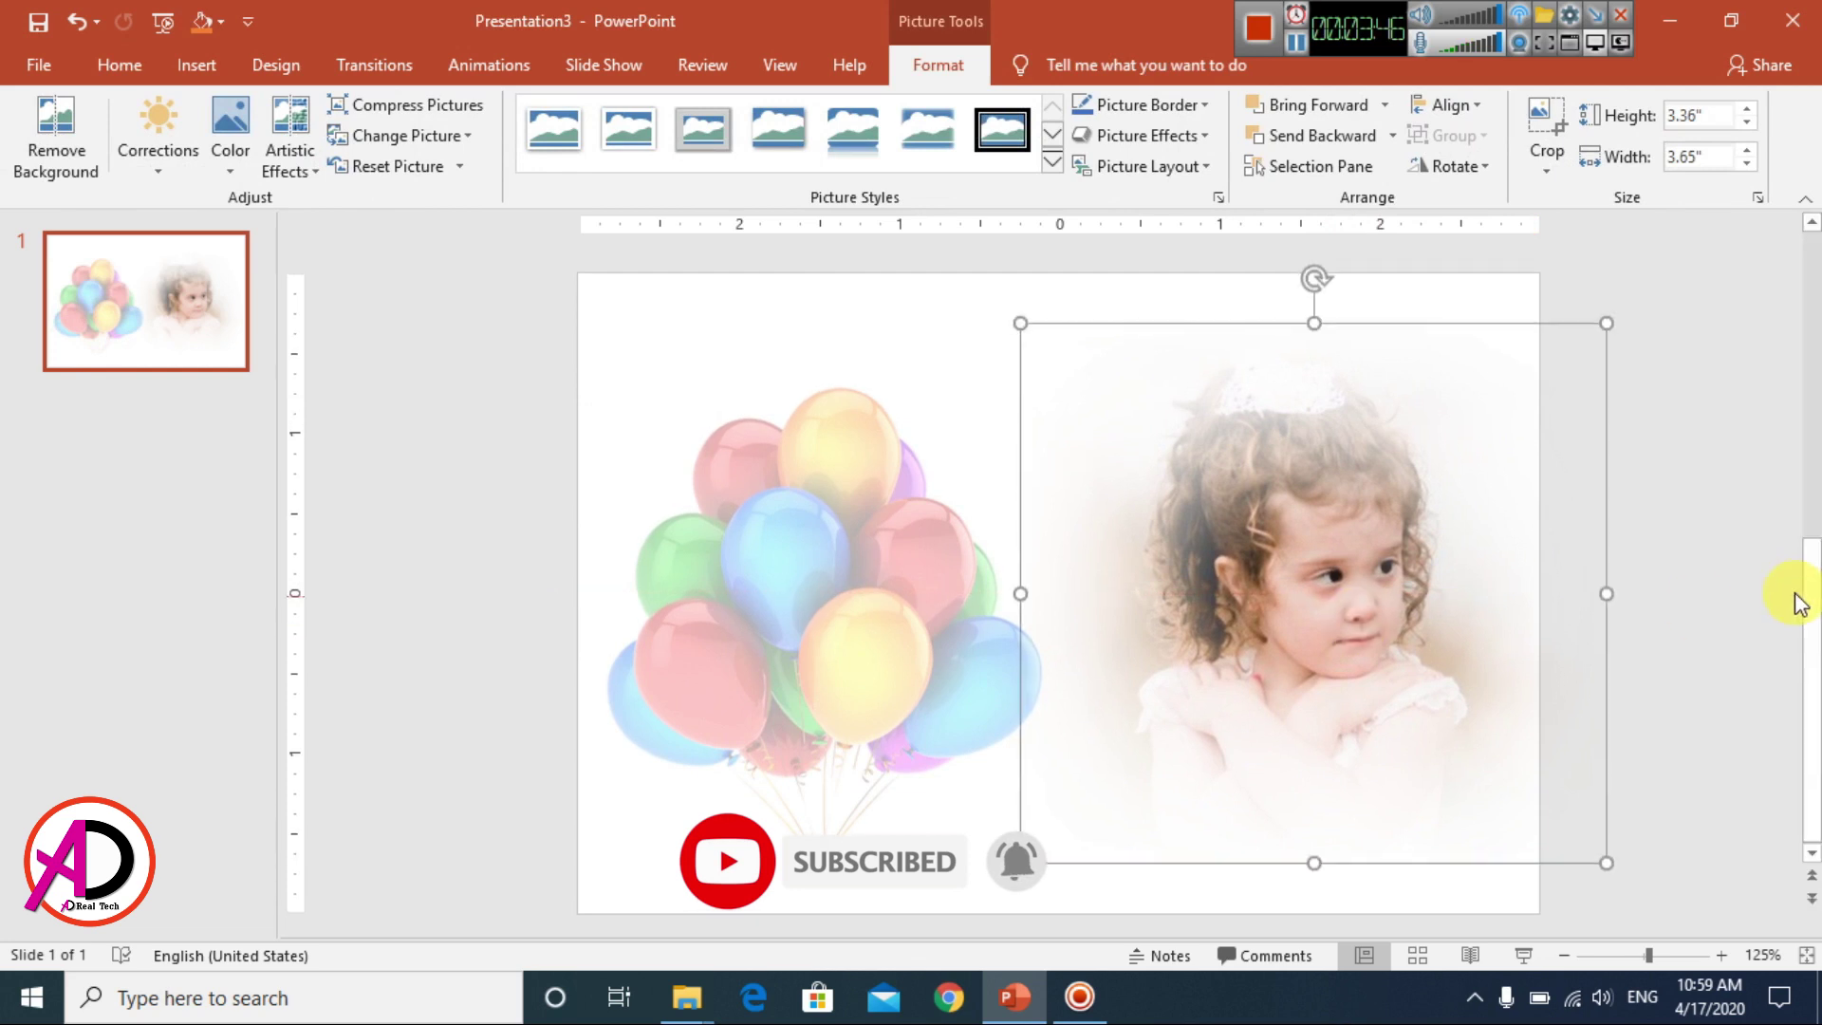
click(1603, 640)
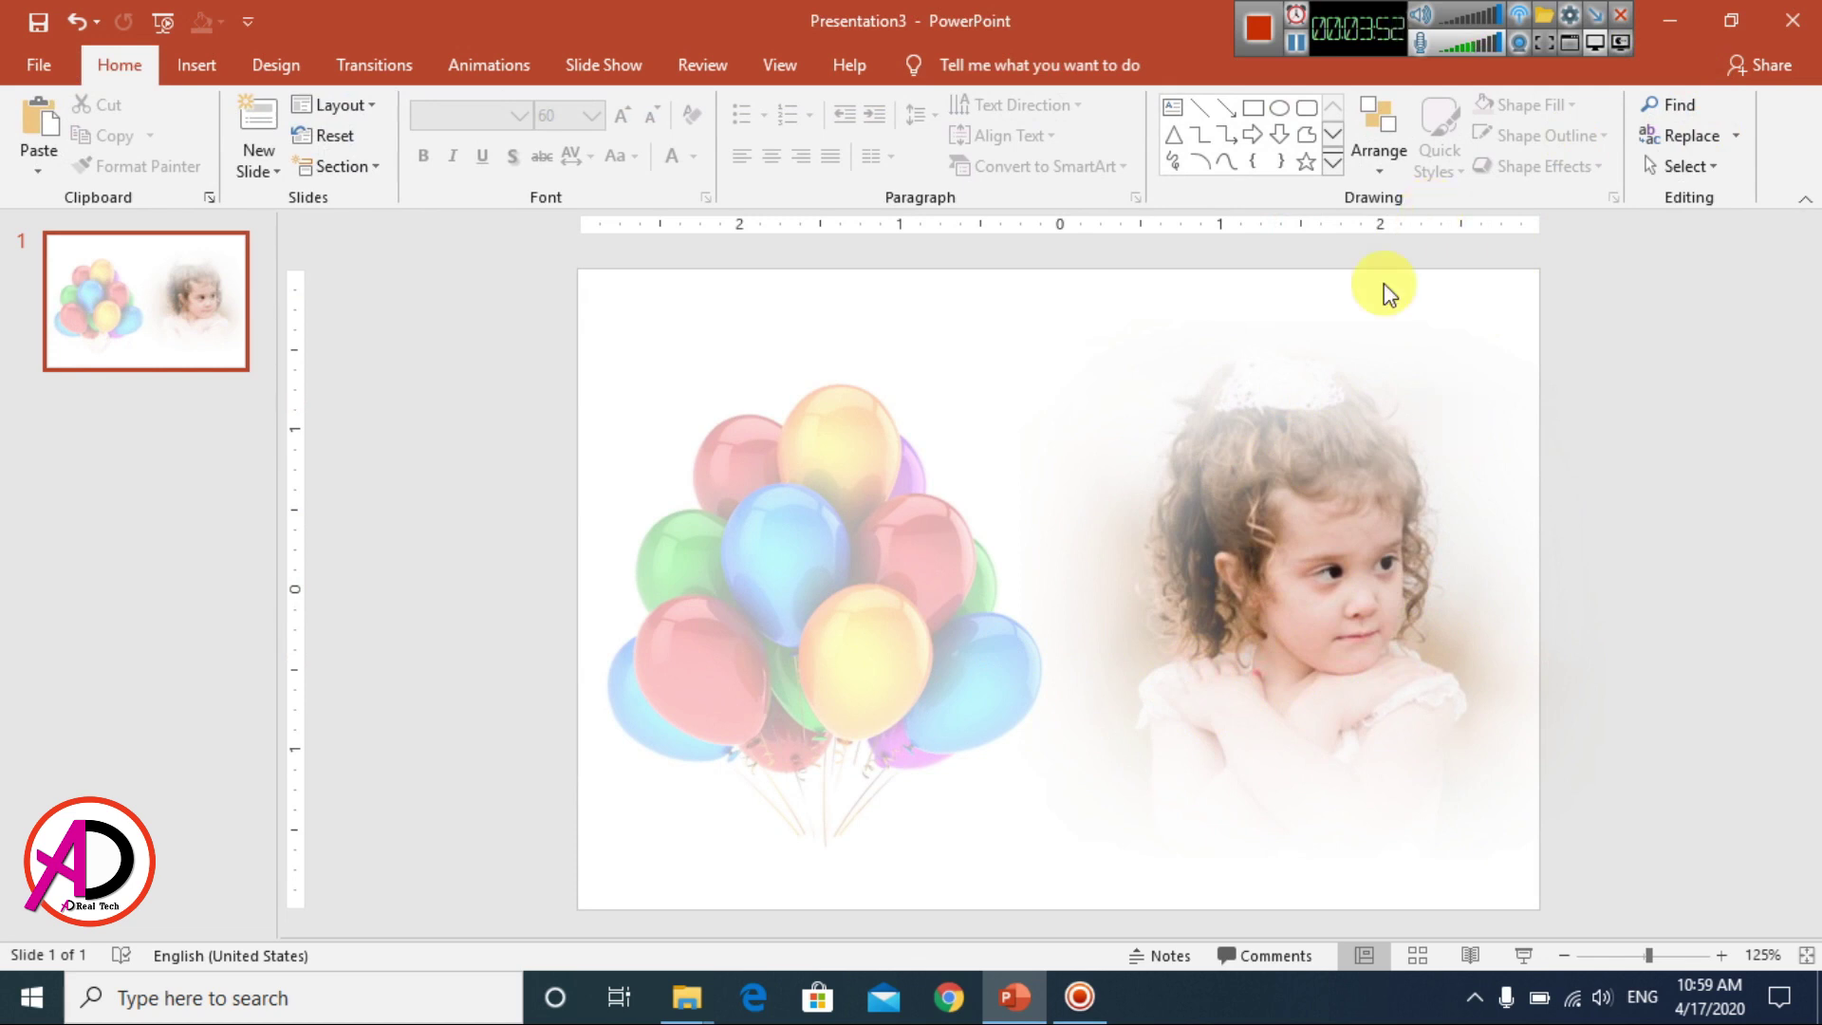
- Insert the pink 'background' picture to fill the slide and send it to the back
click(686, 996)
click(862, 892)
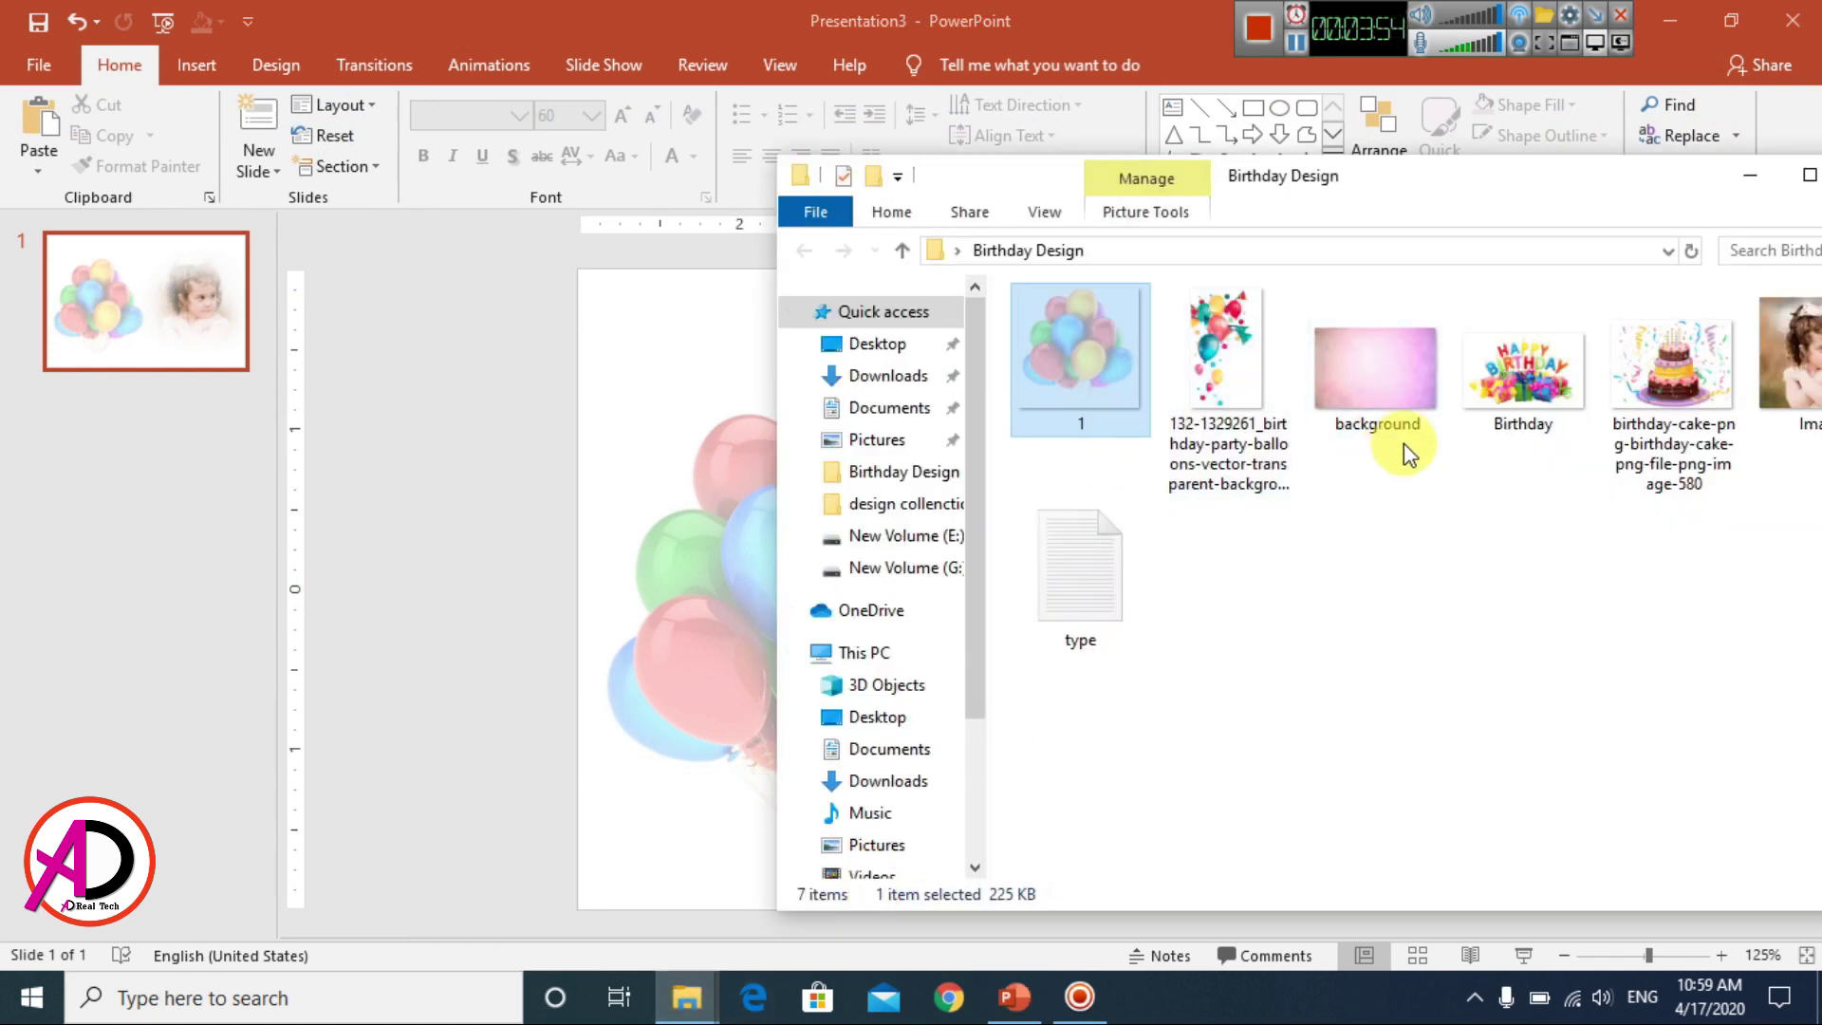
click(1370, 397)
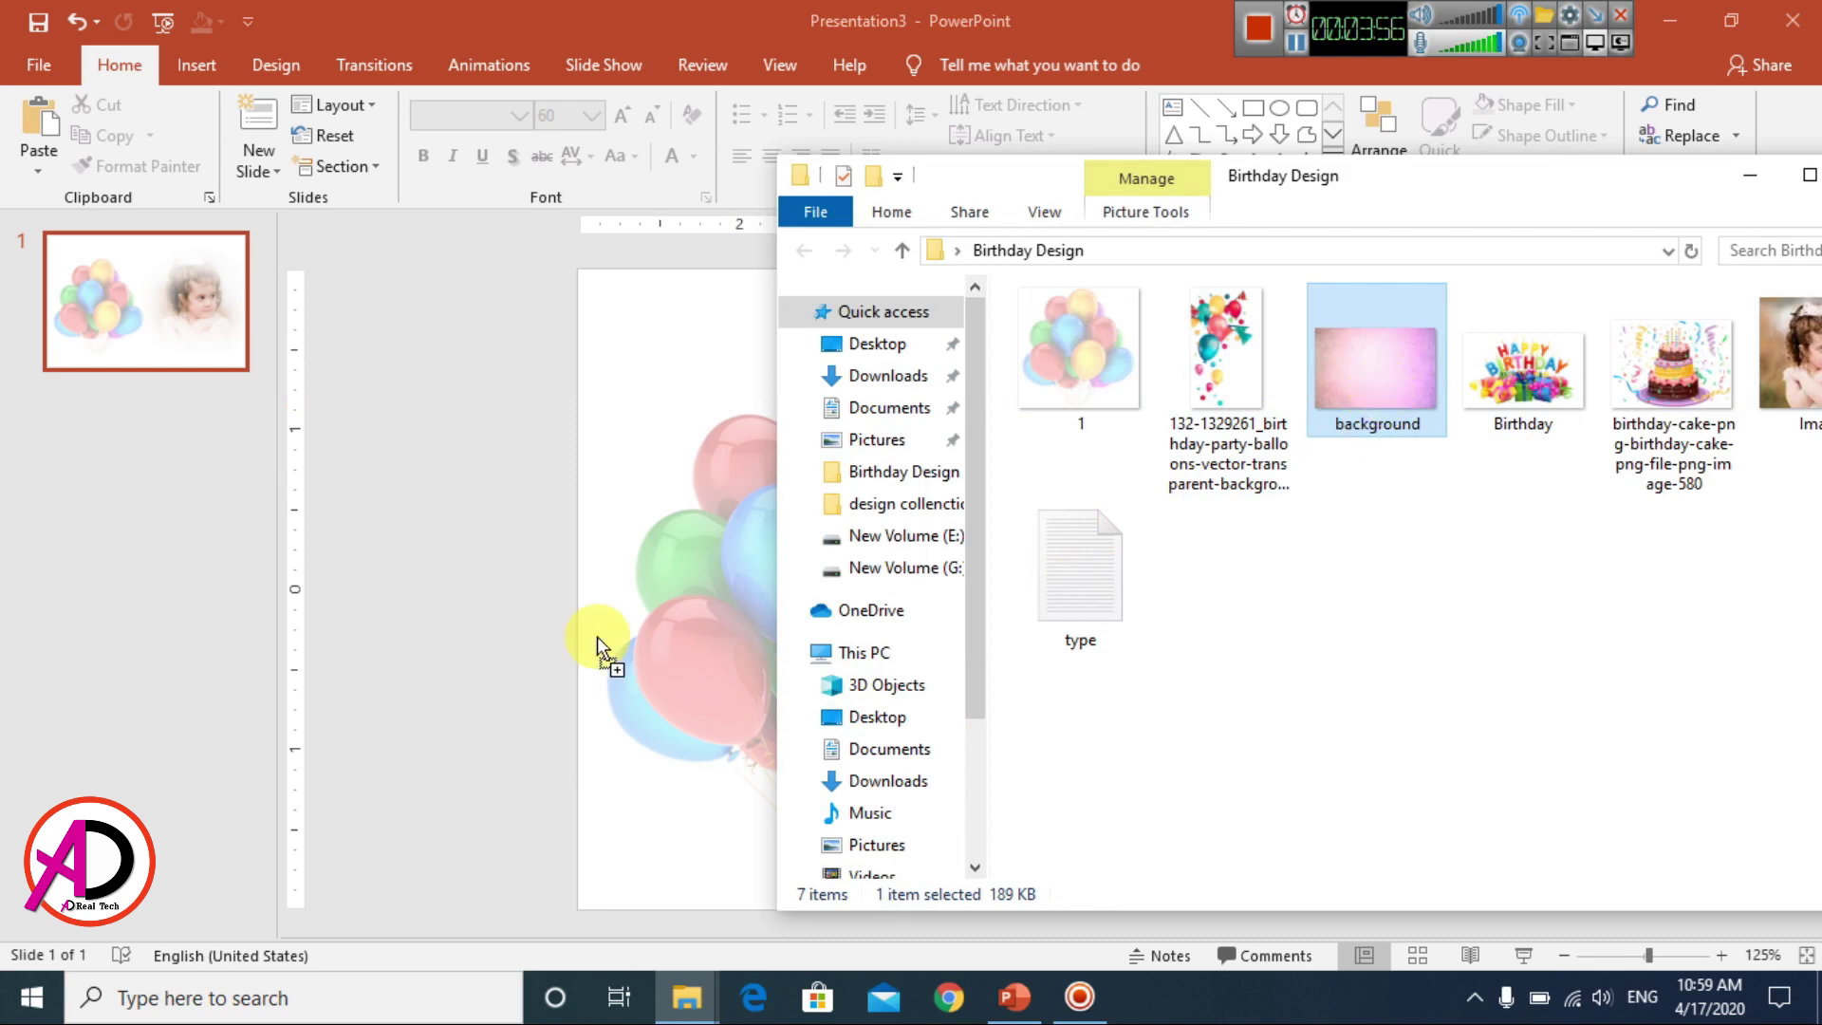
drag(596, 635, 632, 585)
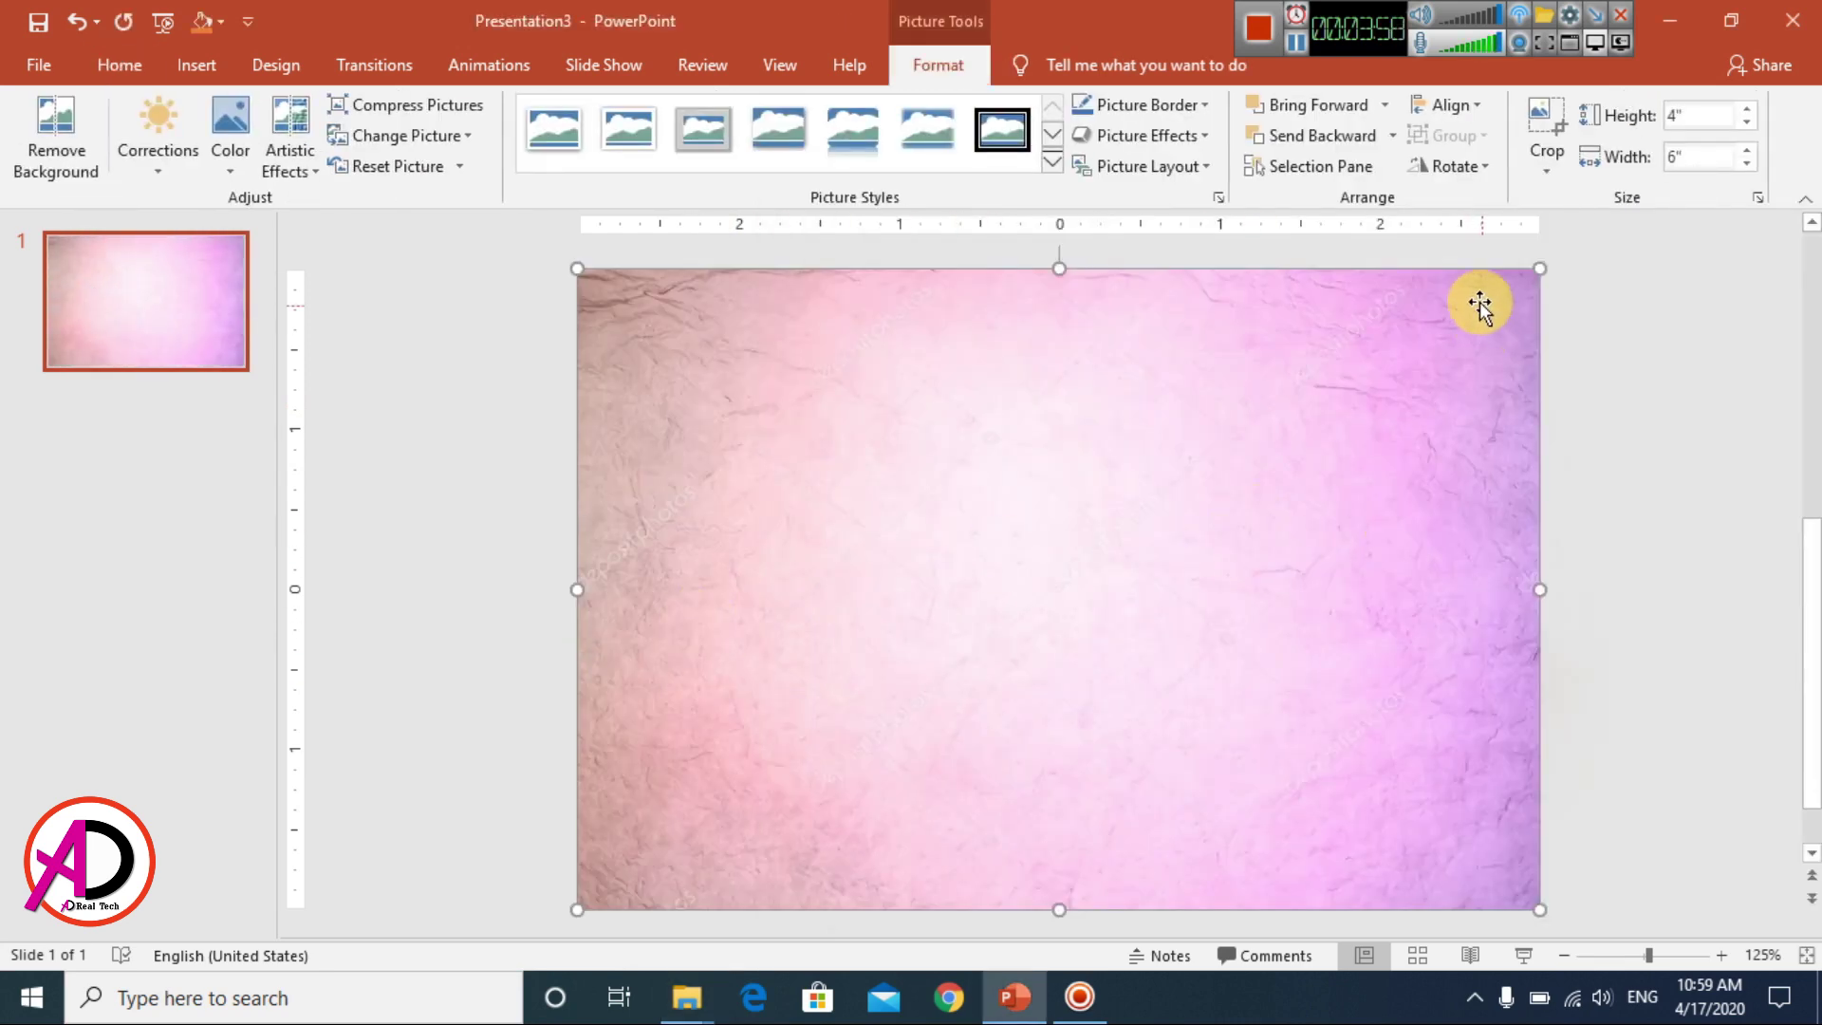
mouse_move(1539, 268)
mouse_down()
mouse_move(1382, 295)
mouse_move(1539, 269)
mouse_up()
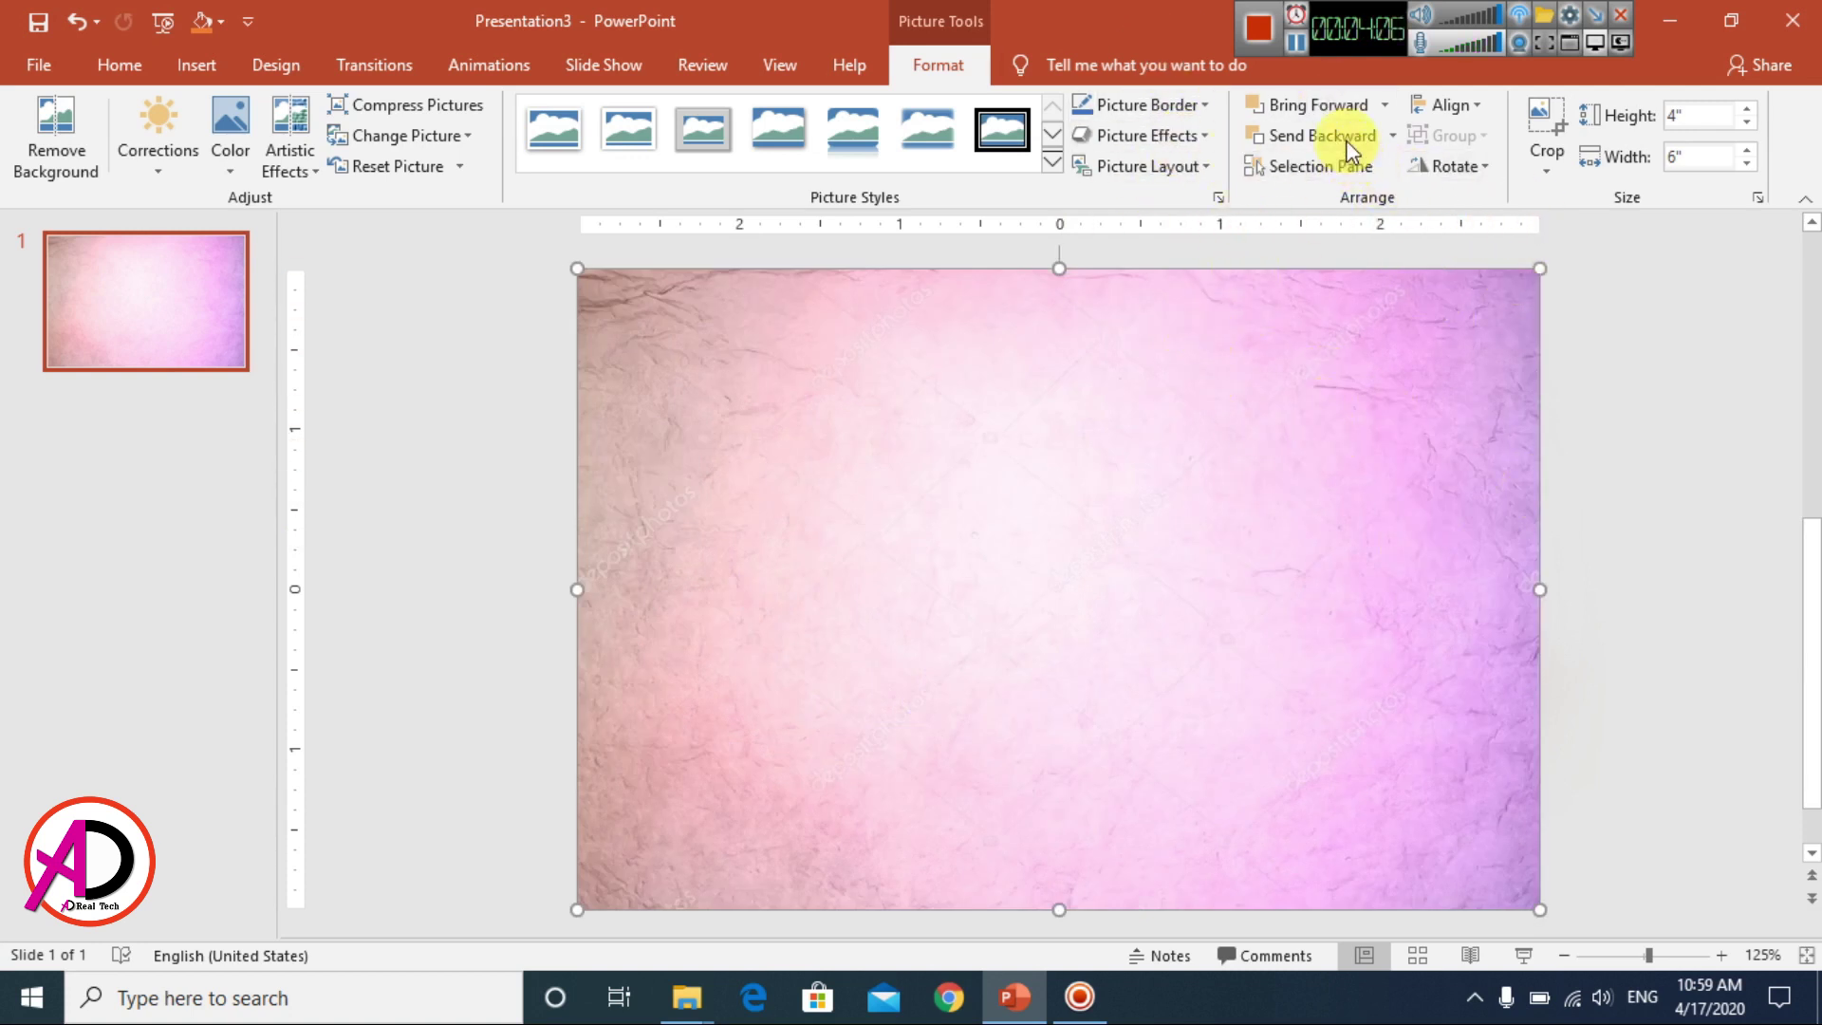
click(1391, 136)
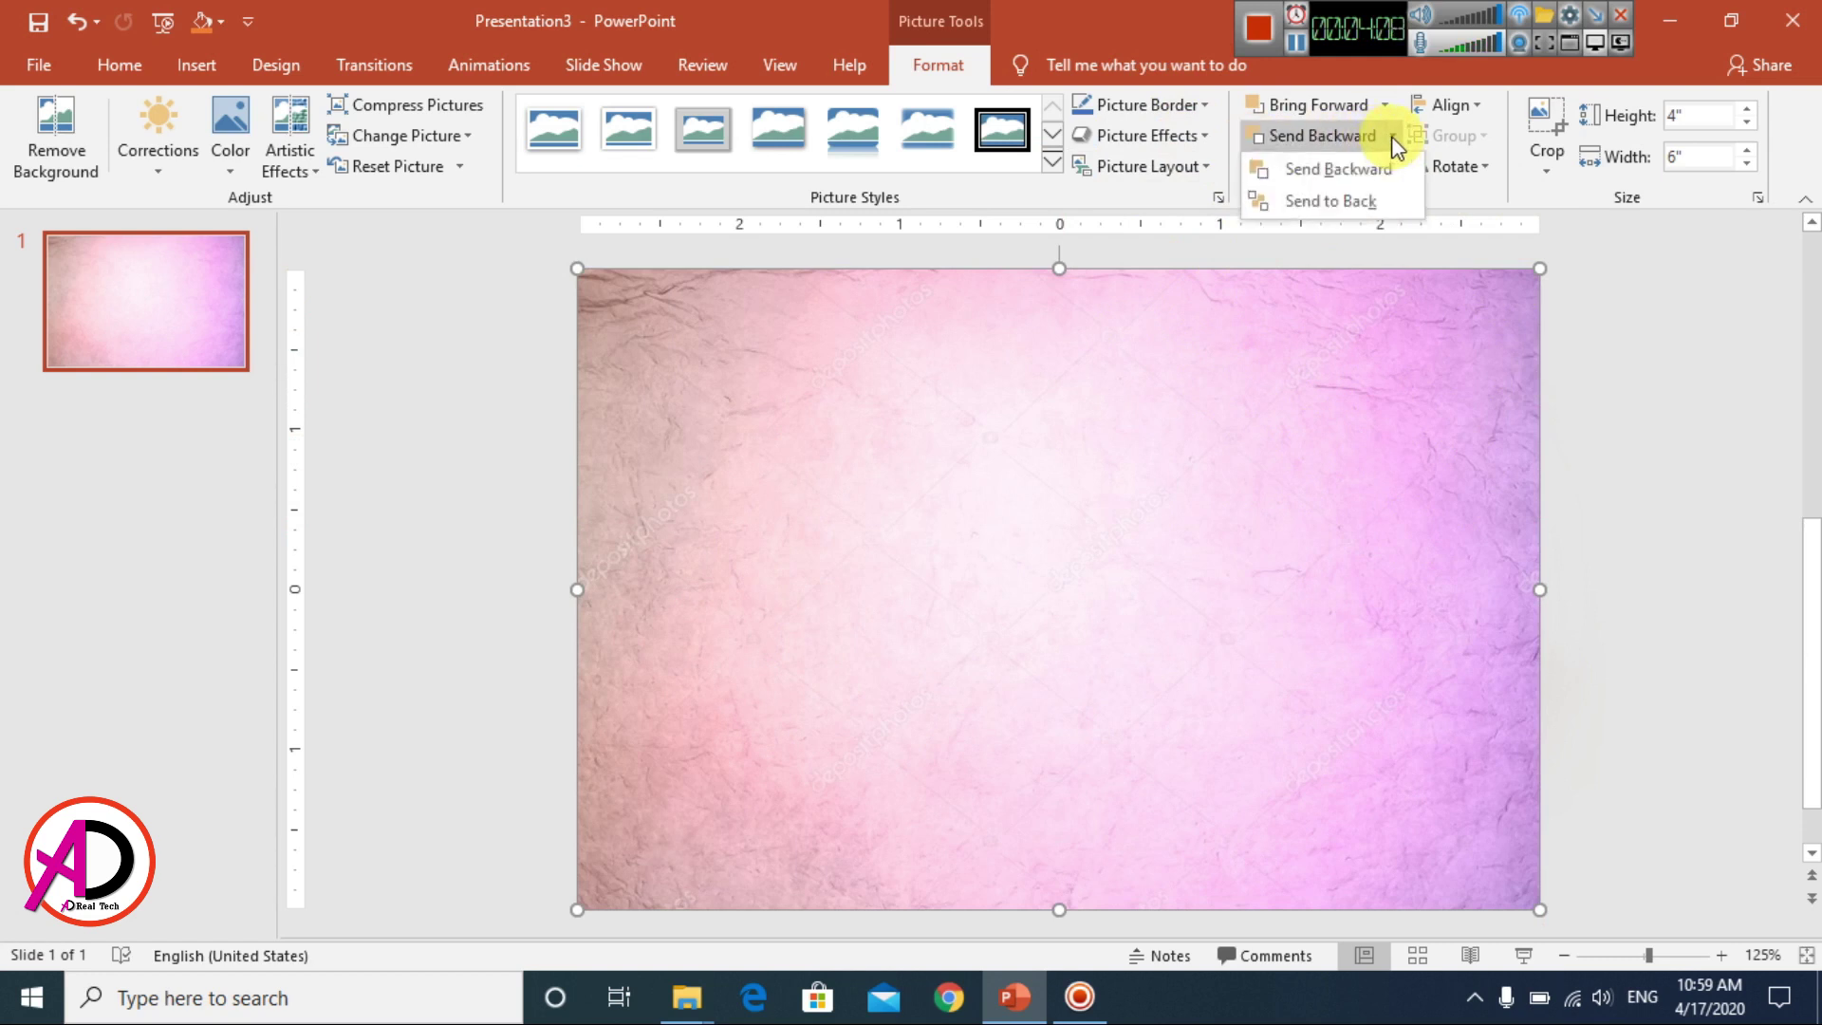
click(1364, 197)
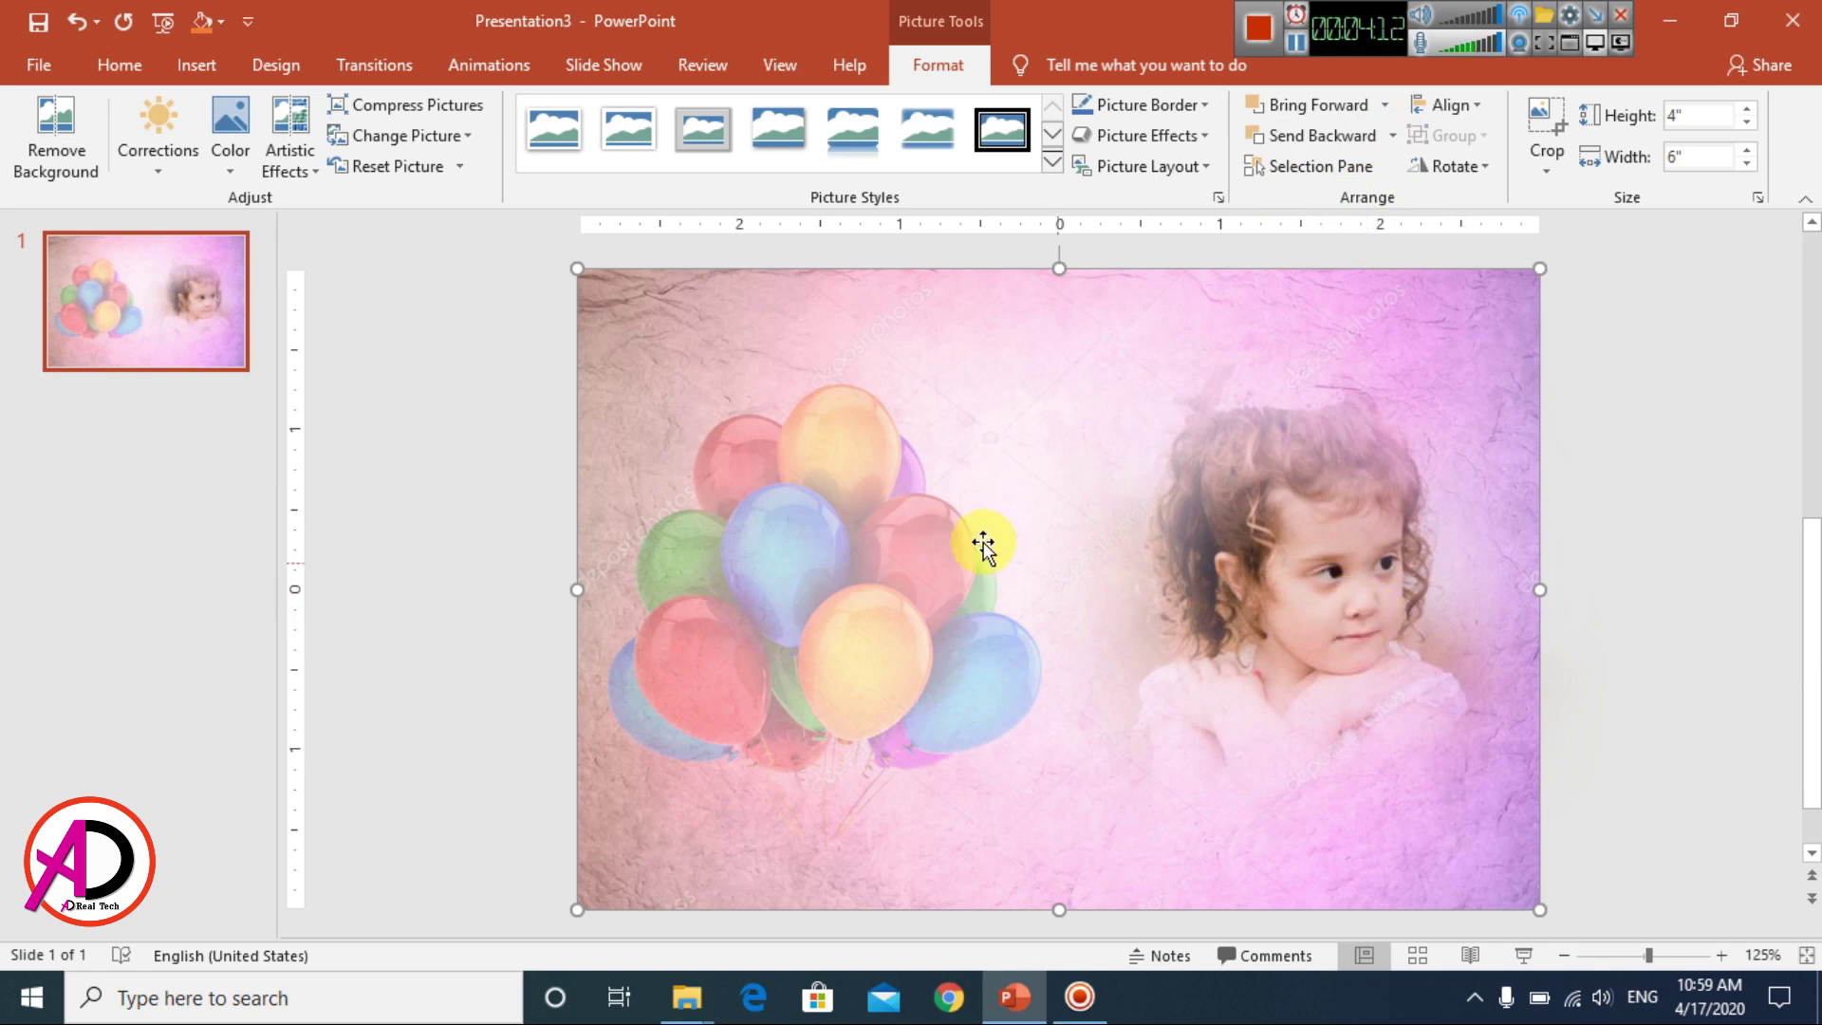
ctrl+scroll(1513, 612, down, 5)
ctrl+scroll(1509, 621, up, 4)
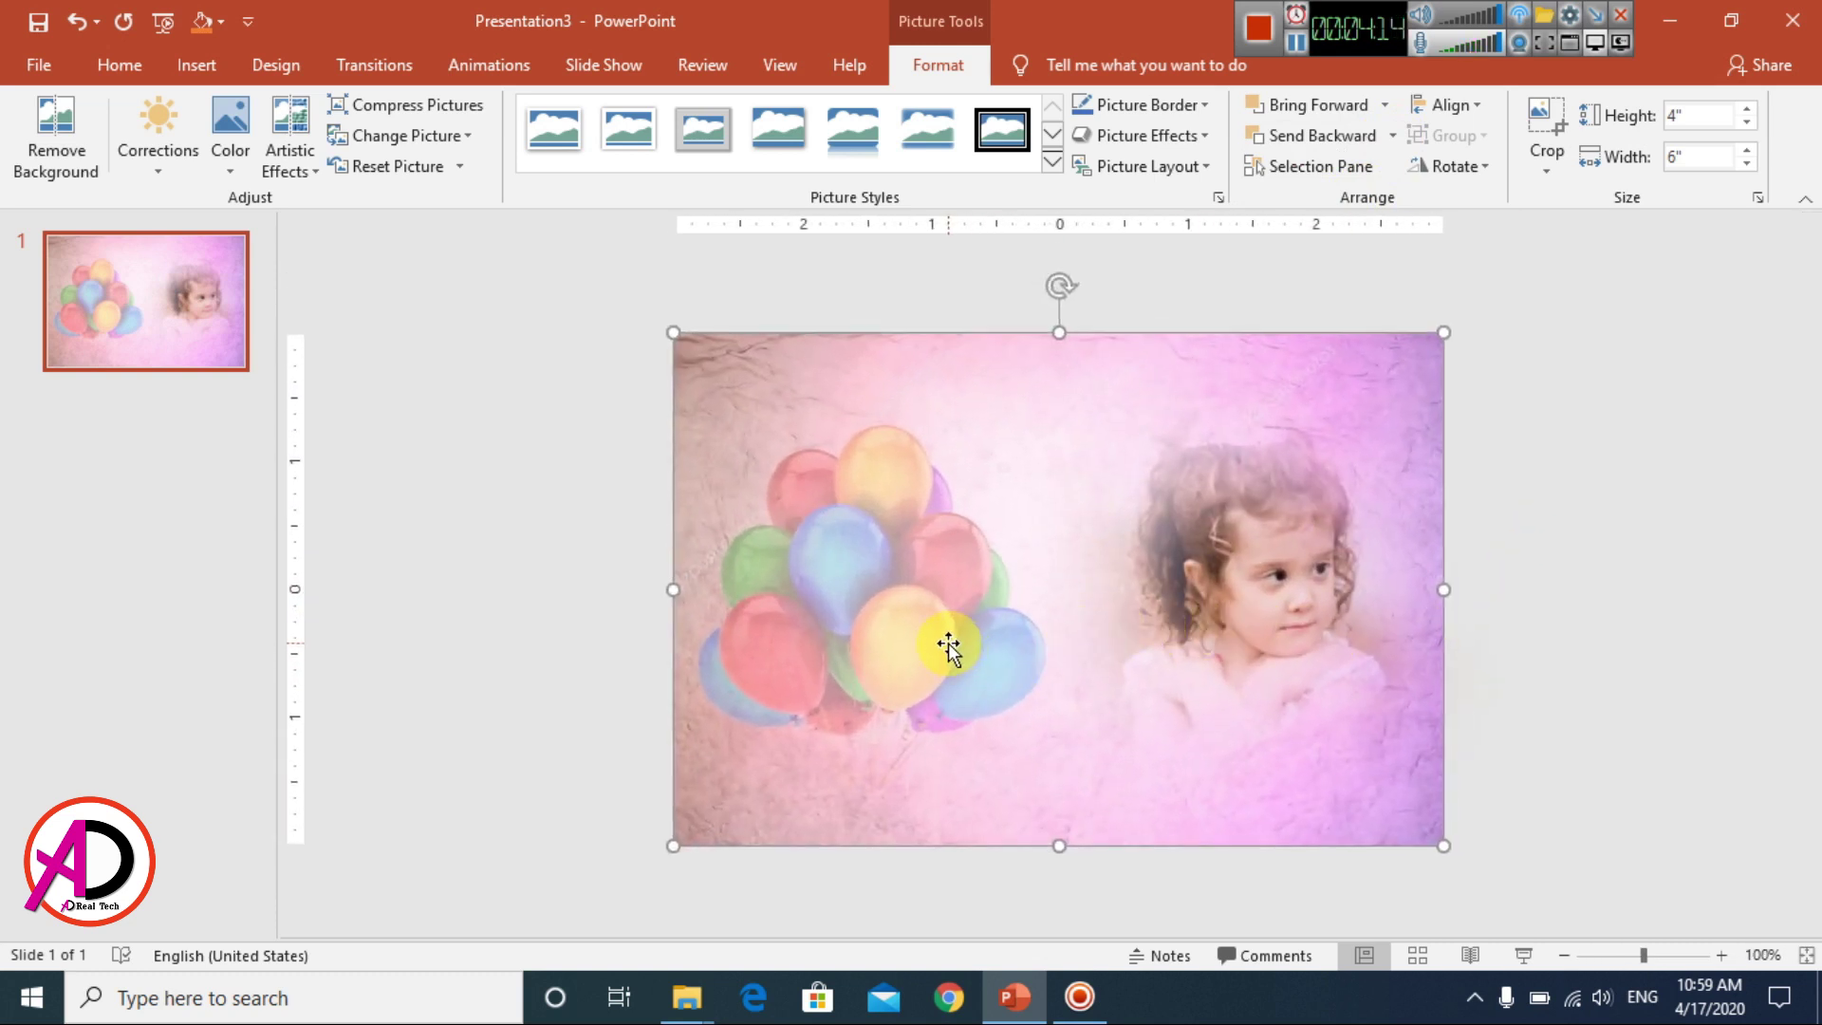
- Enlarge the balloons to 3.28" square and move them up and right
click(904, 596)
drag(1059, 421, 1077, 394)
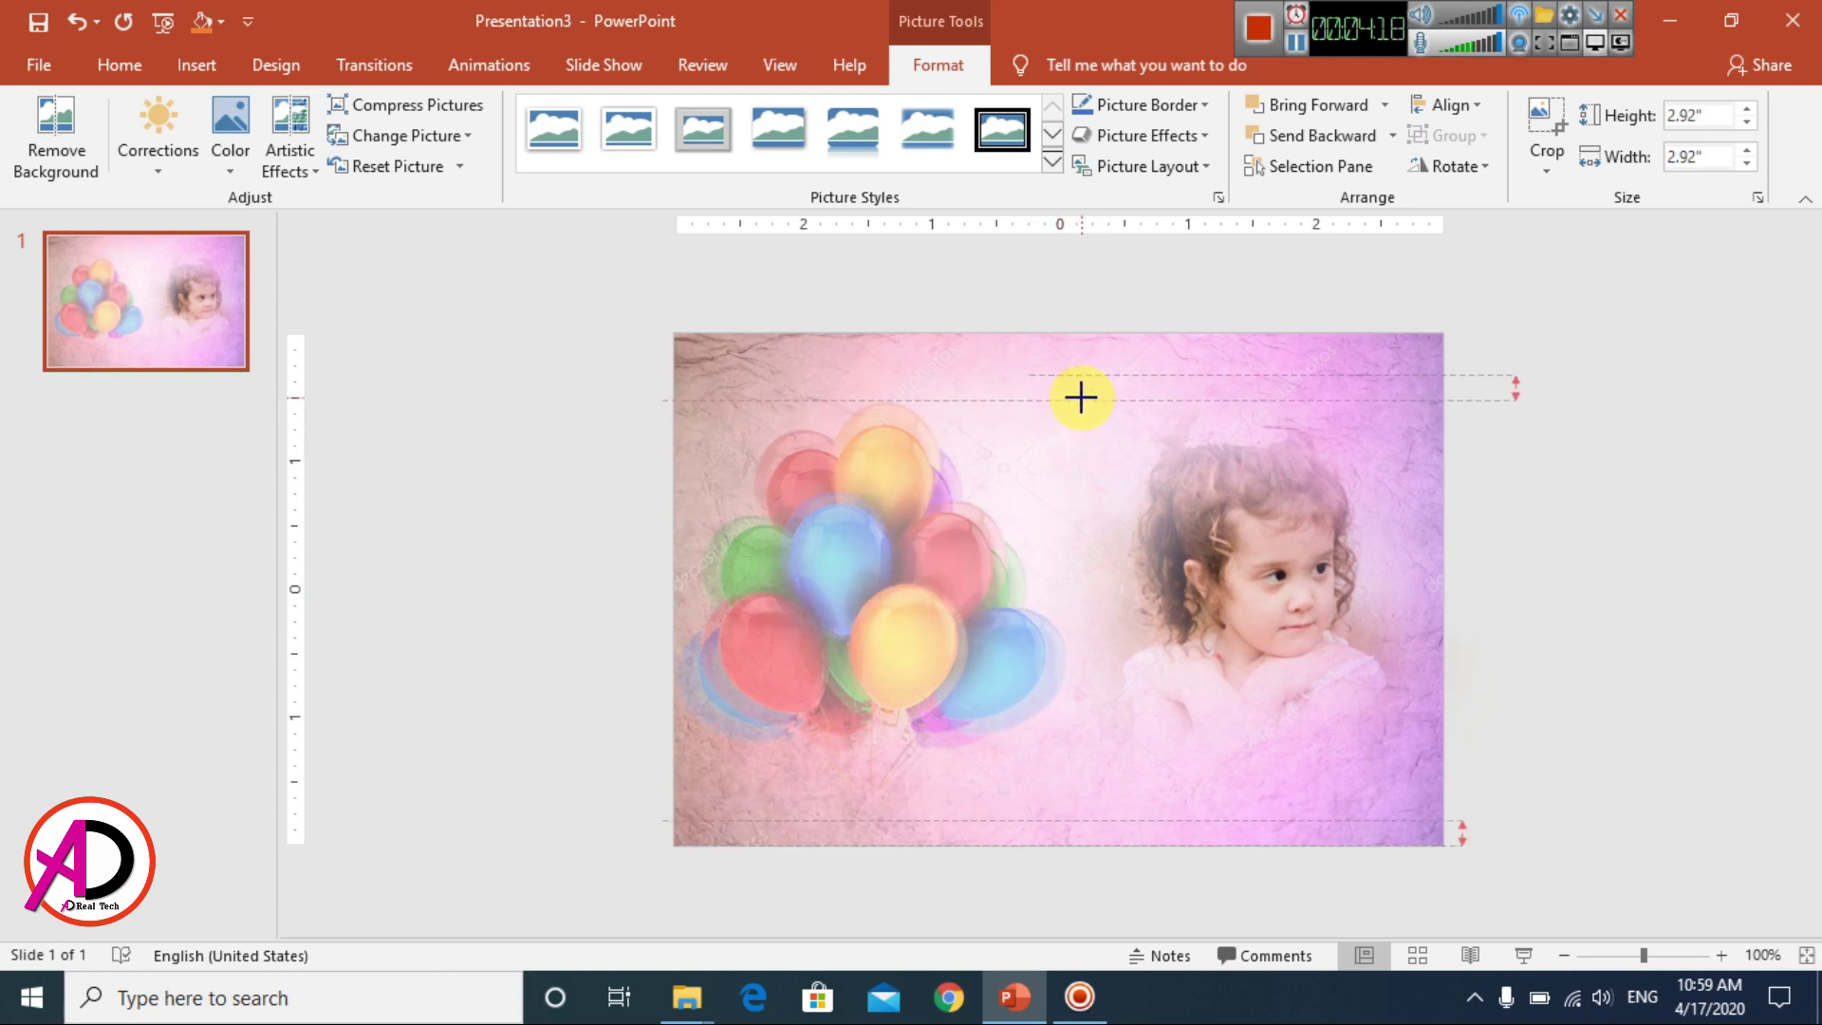
drag(956, 570, 971, 509)
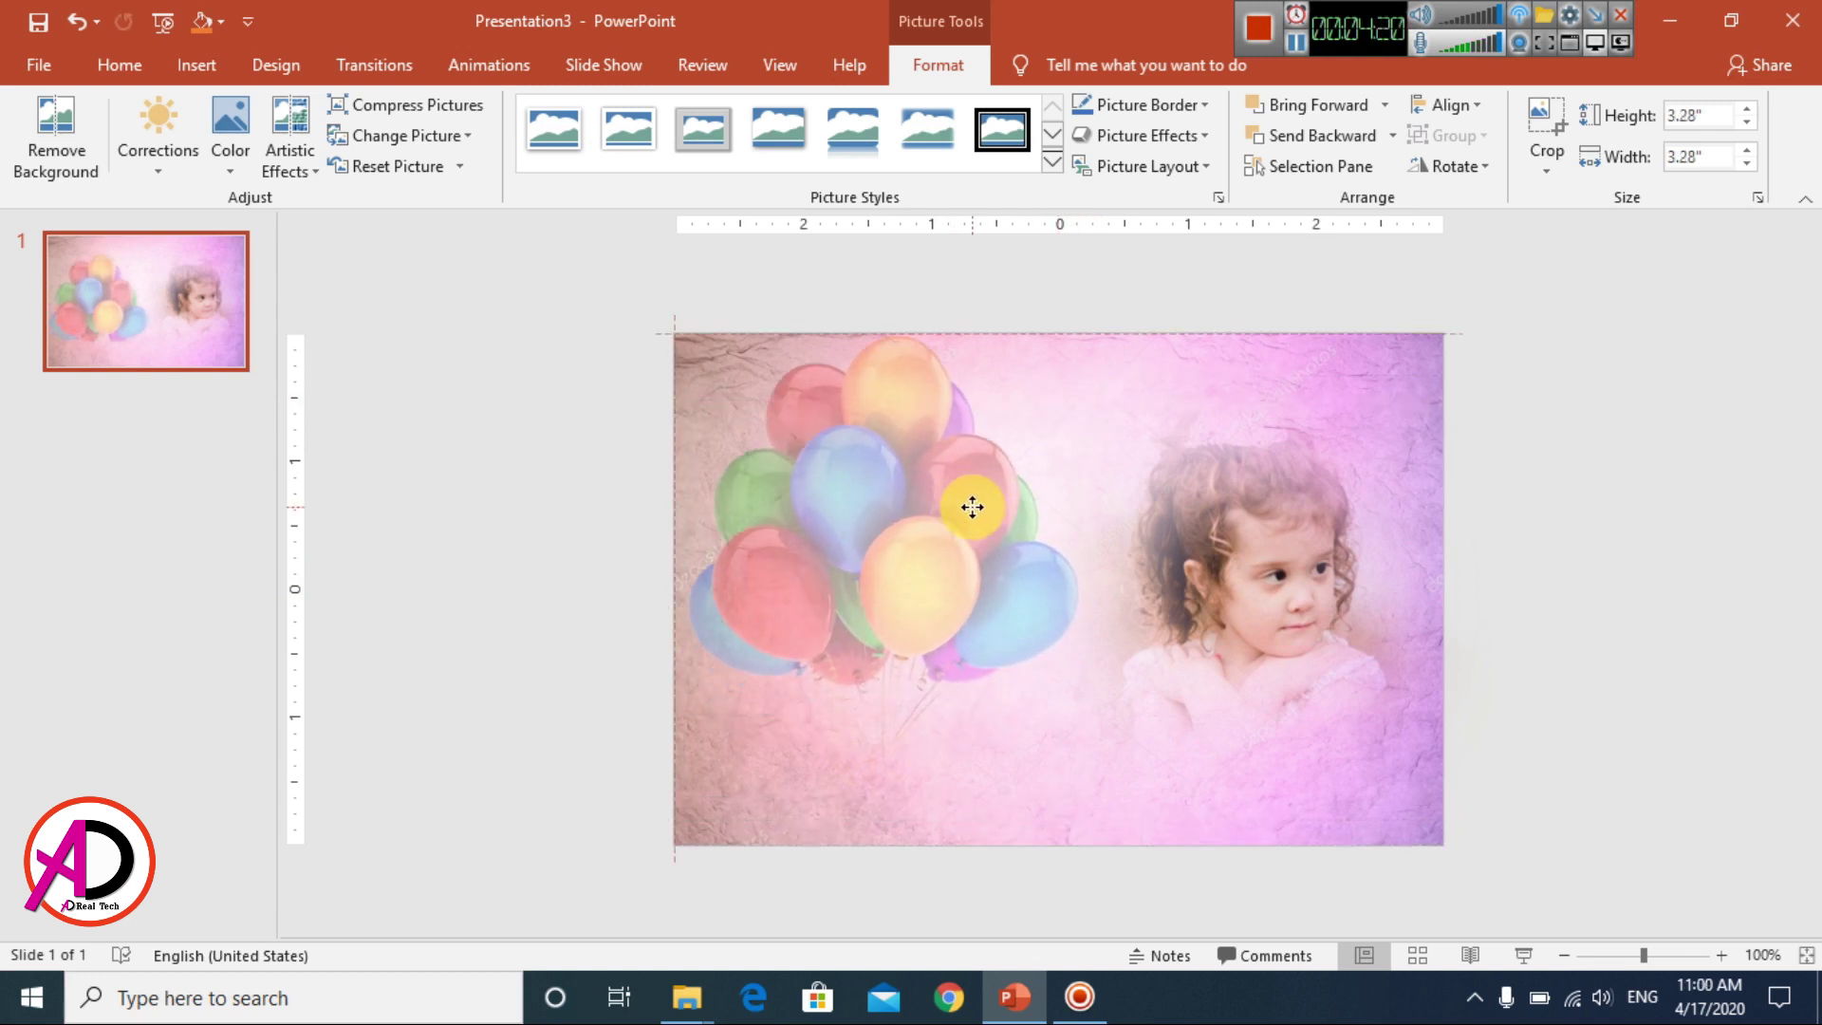
- Nudge the girl's photo slightly to the right
click(1598, 724)
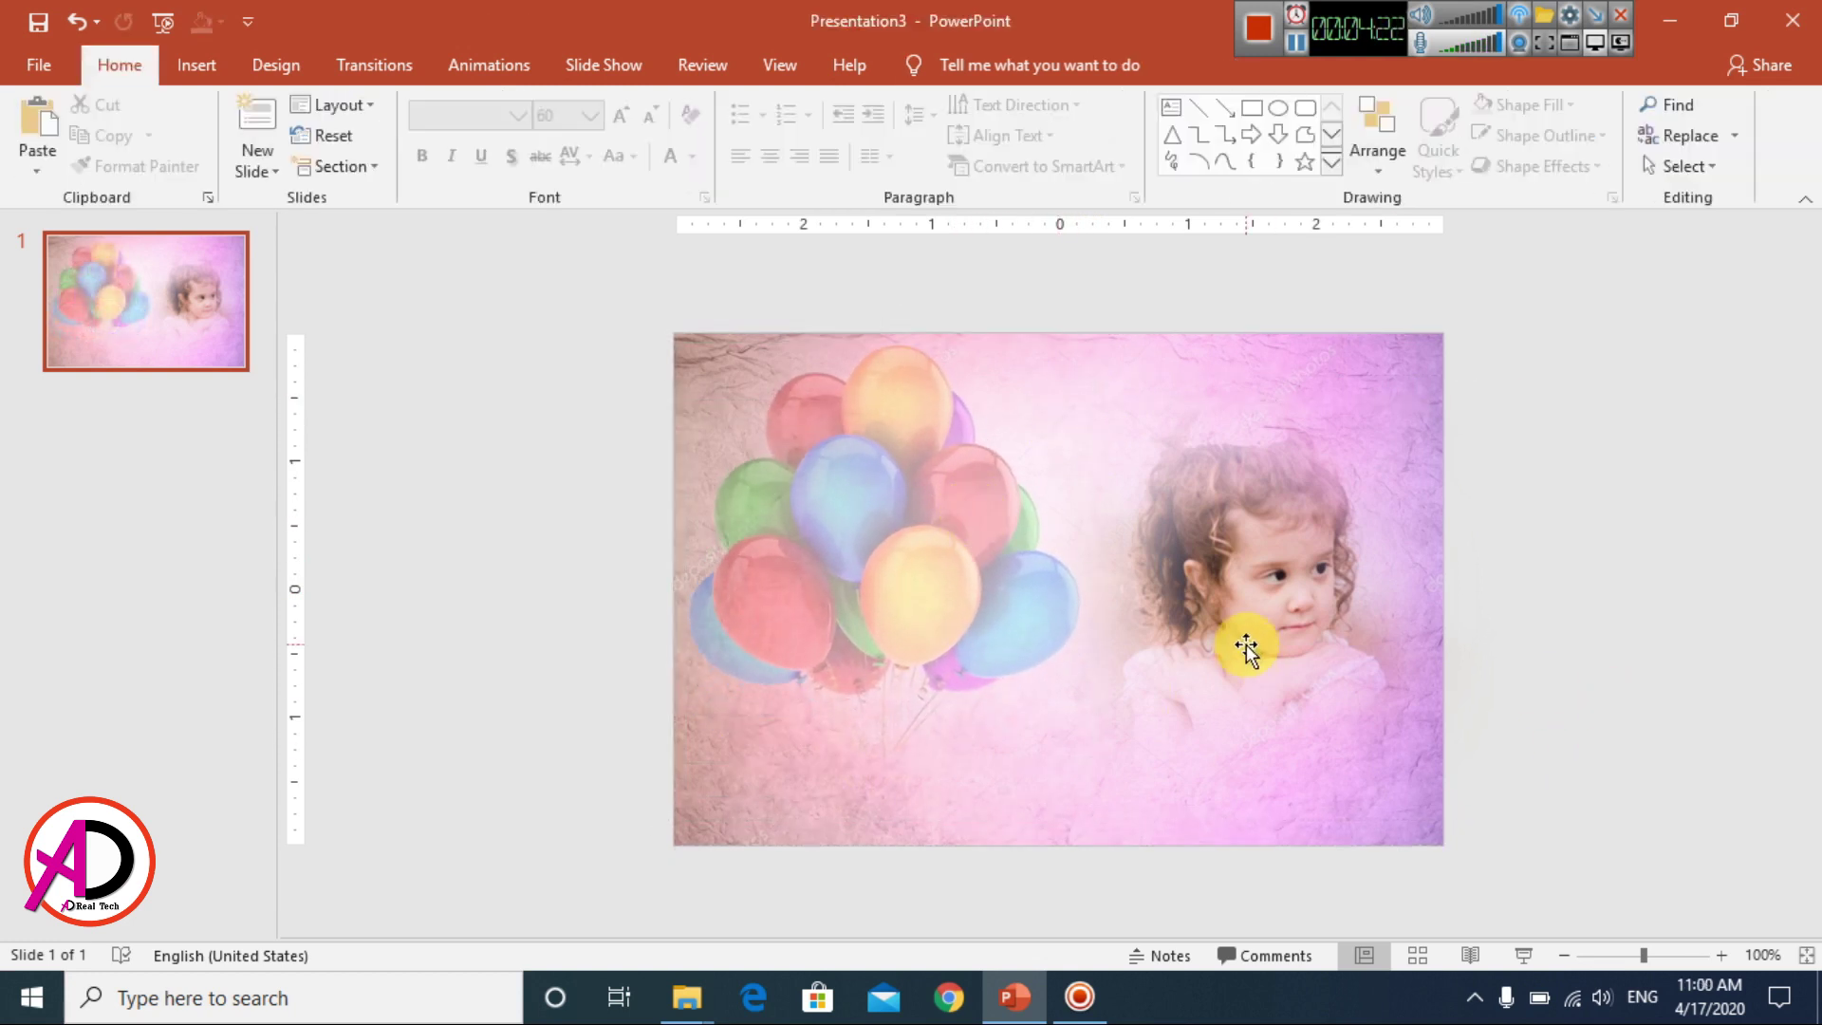
drag(1249, 642, 1263, 639)
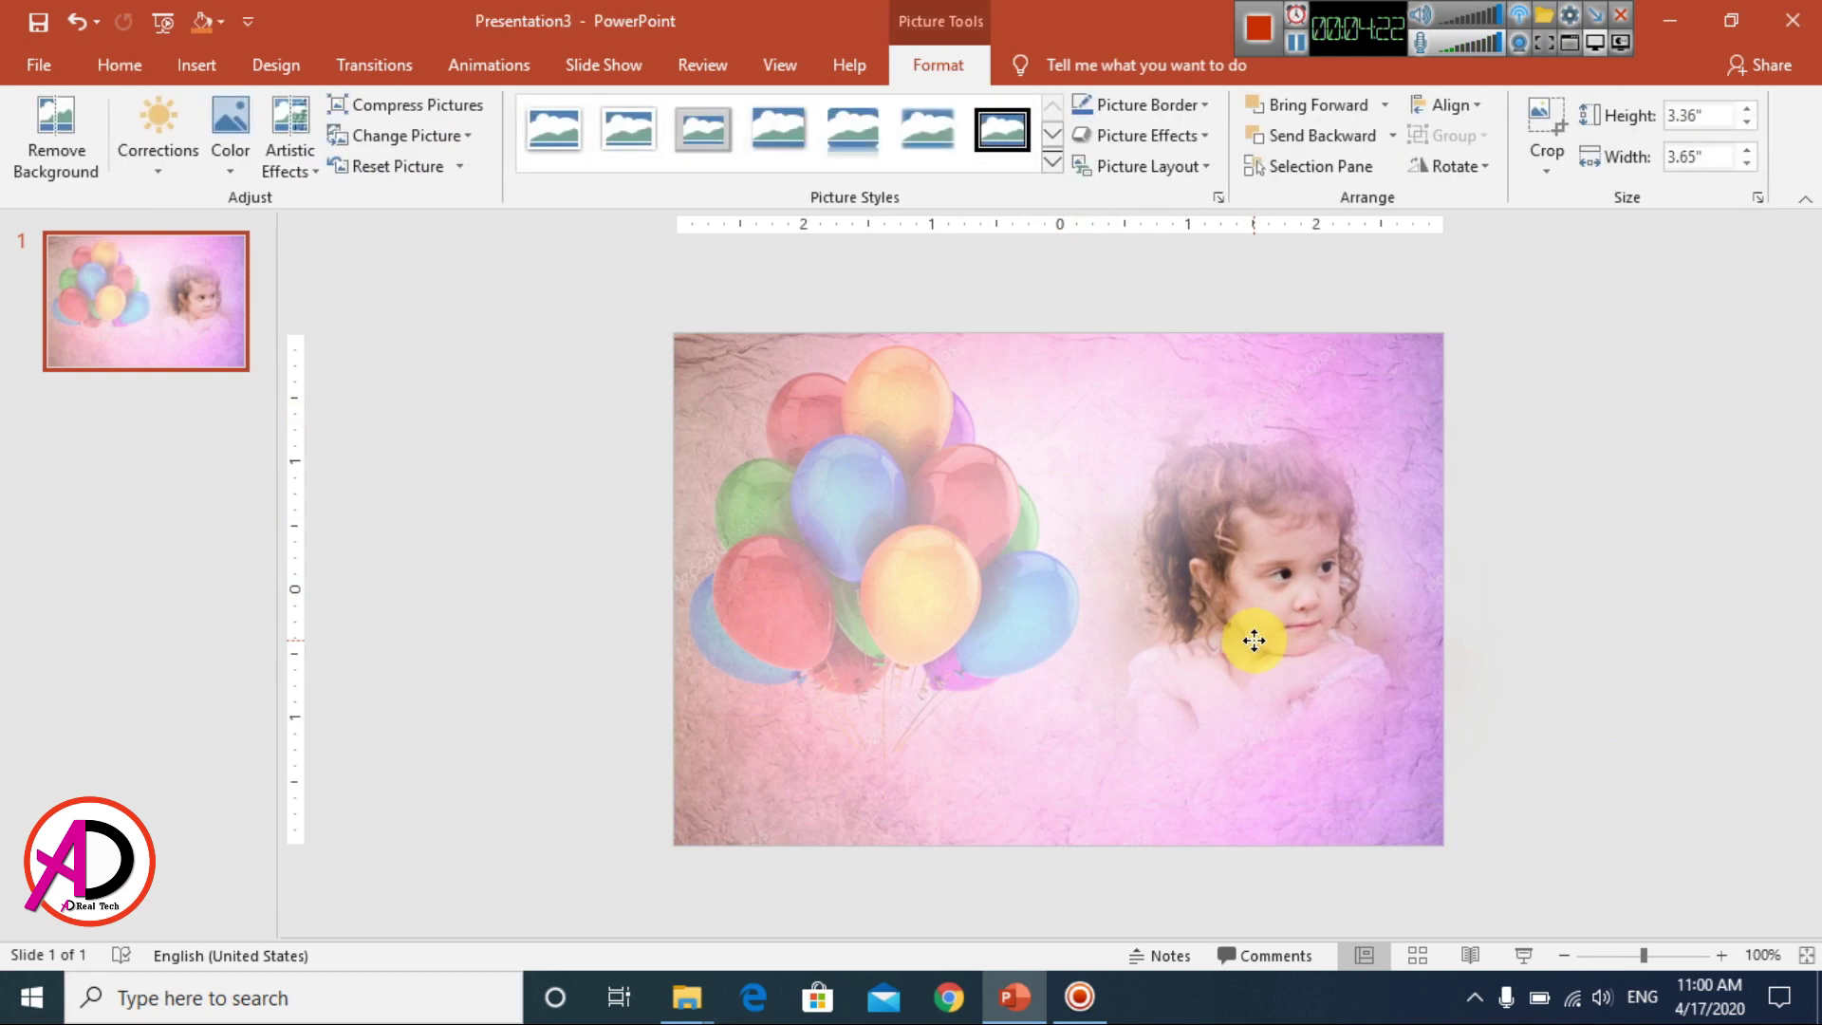
click(1614, 668)
ctrl+scroll(1357, 699, up, 3)
ctrl+scroll(1354, 703, down, 3)
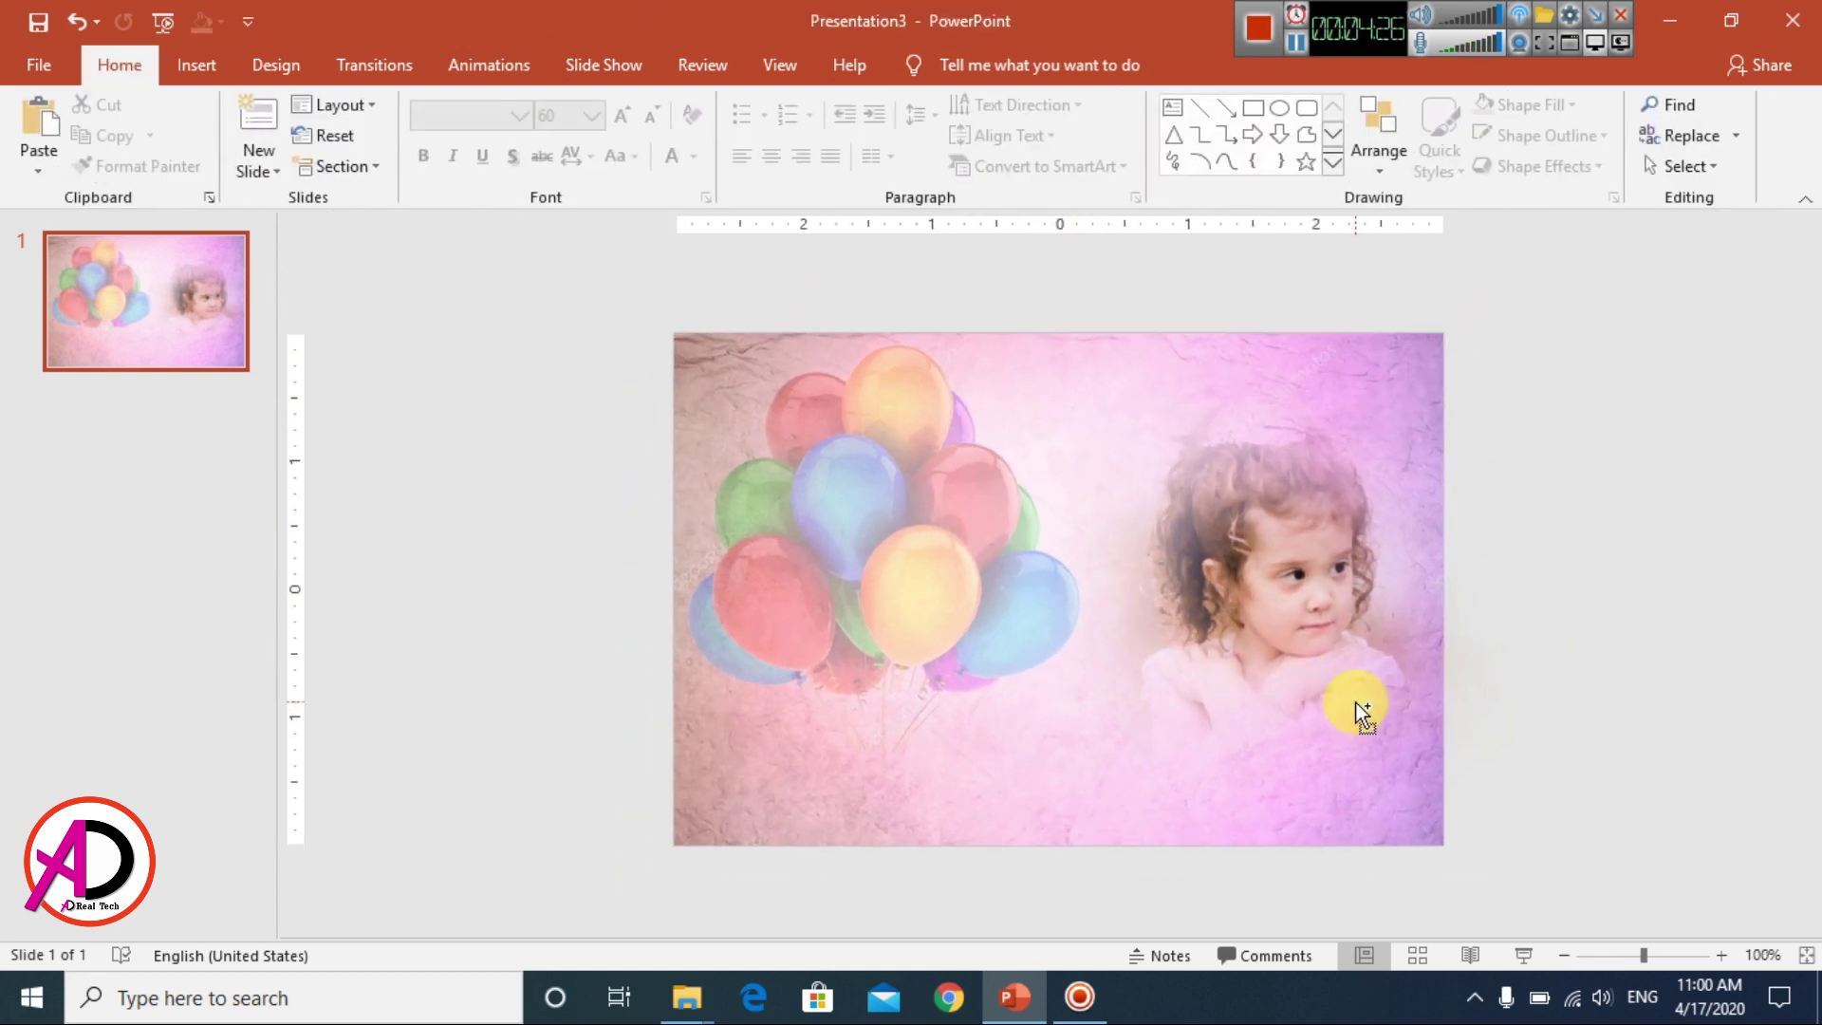
ctrl+scroll(1234, 712, up, 3)
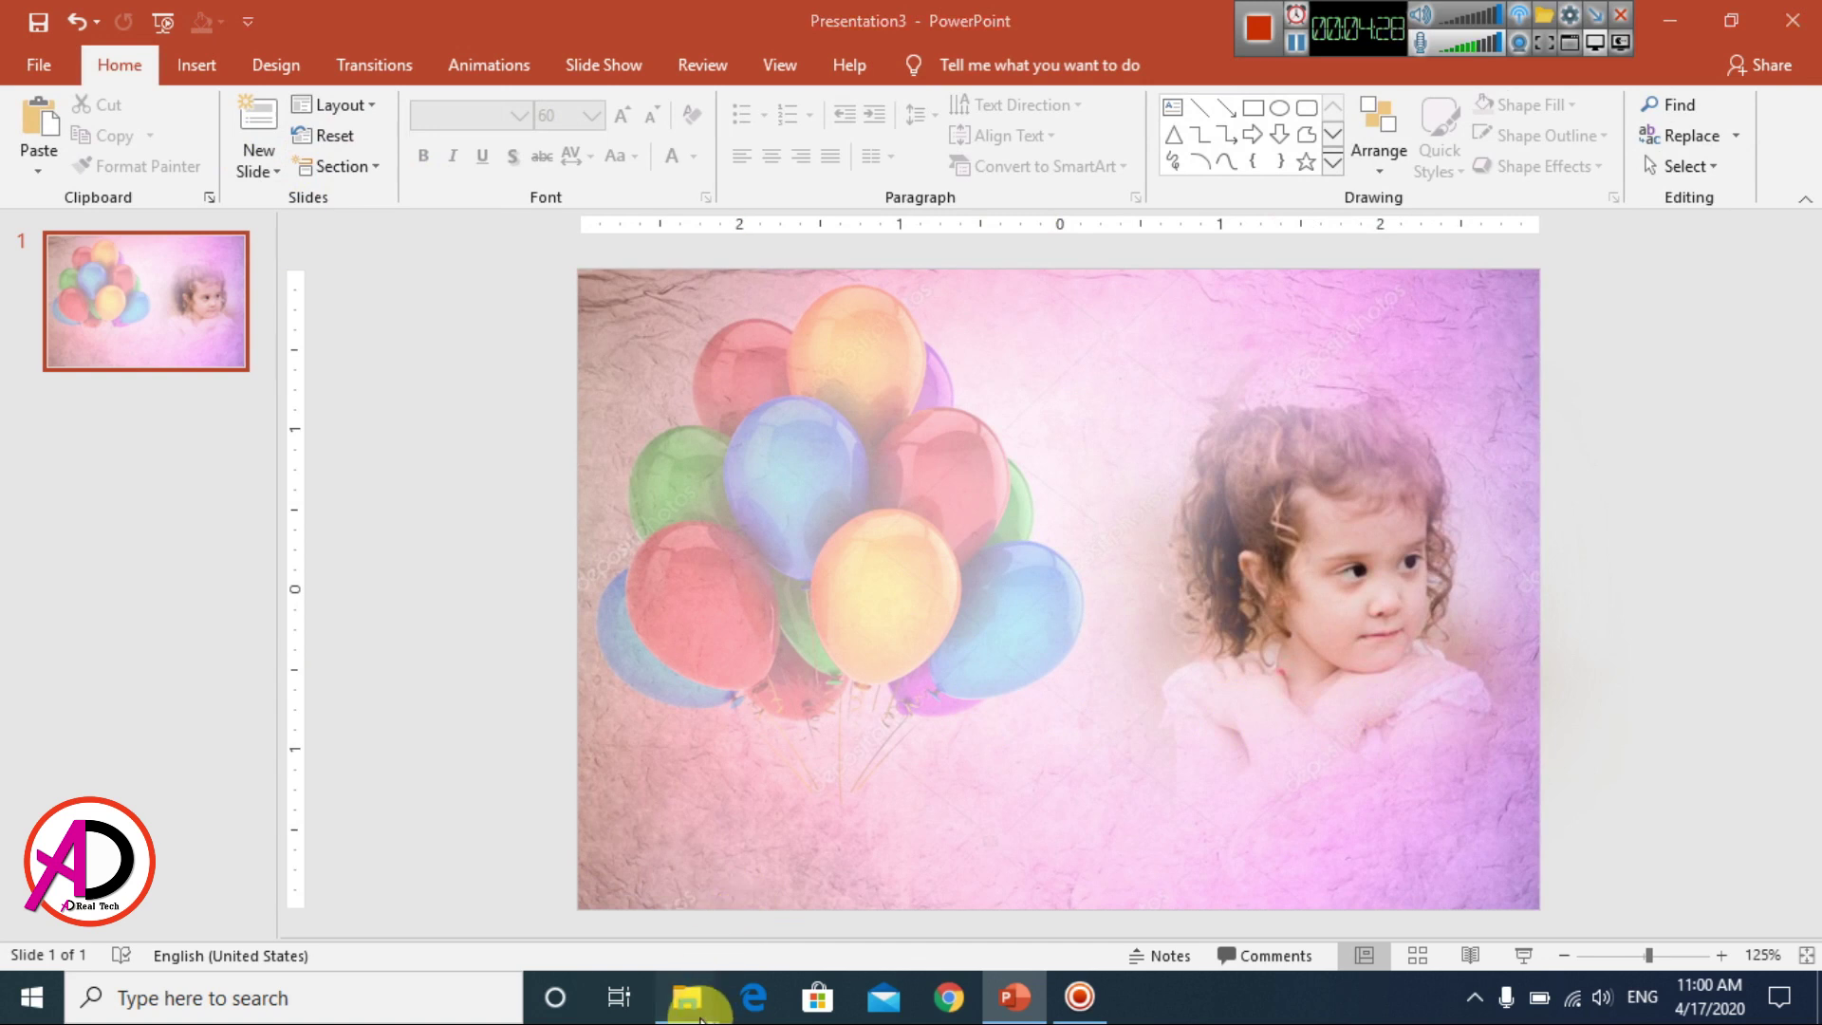
- Add the 'Birthday' gifts picture, shrunk to 2.91" × 1.82", at the lower left under the balloons
mouse_move(686, 998)
click(880, 930)
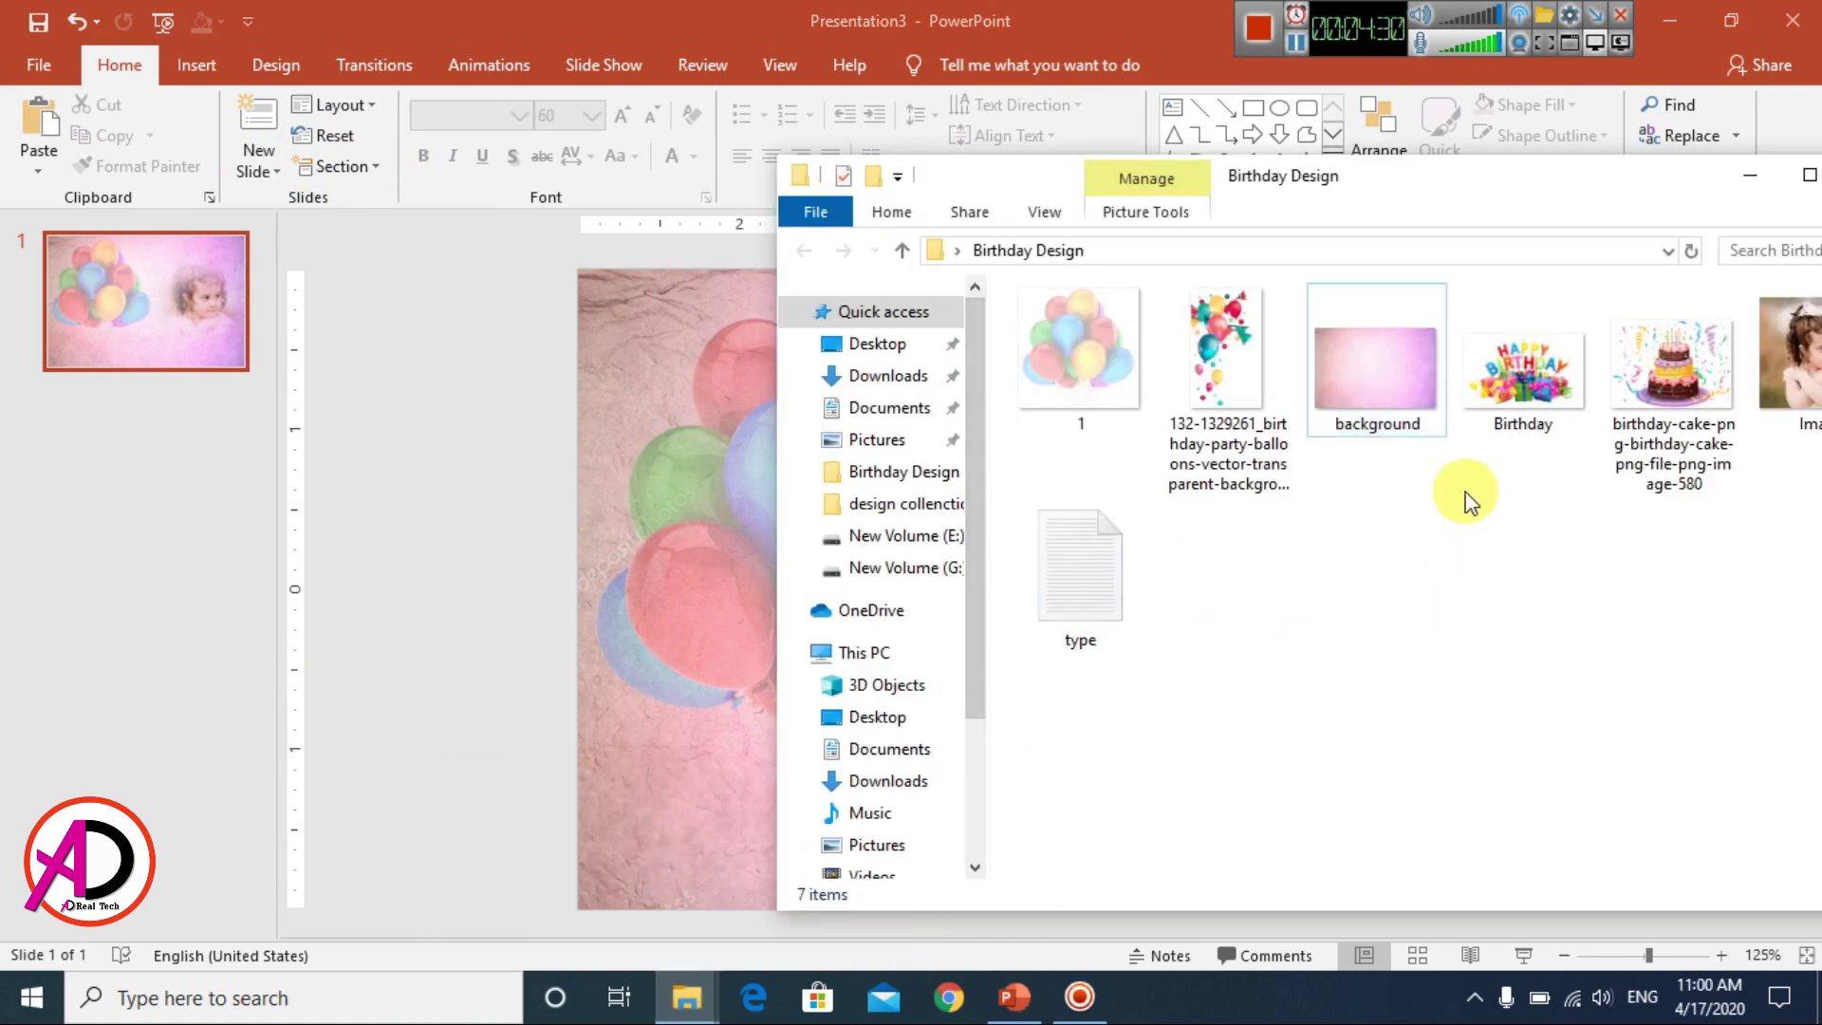
click(1527, 379)
mouse_move(1489, 191)
mouse_down()
mouse_move(1398, 208)
mouse_move(1359, 155)
mouse_up()
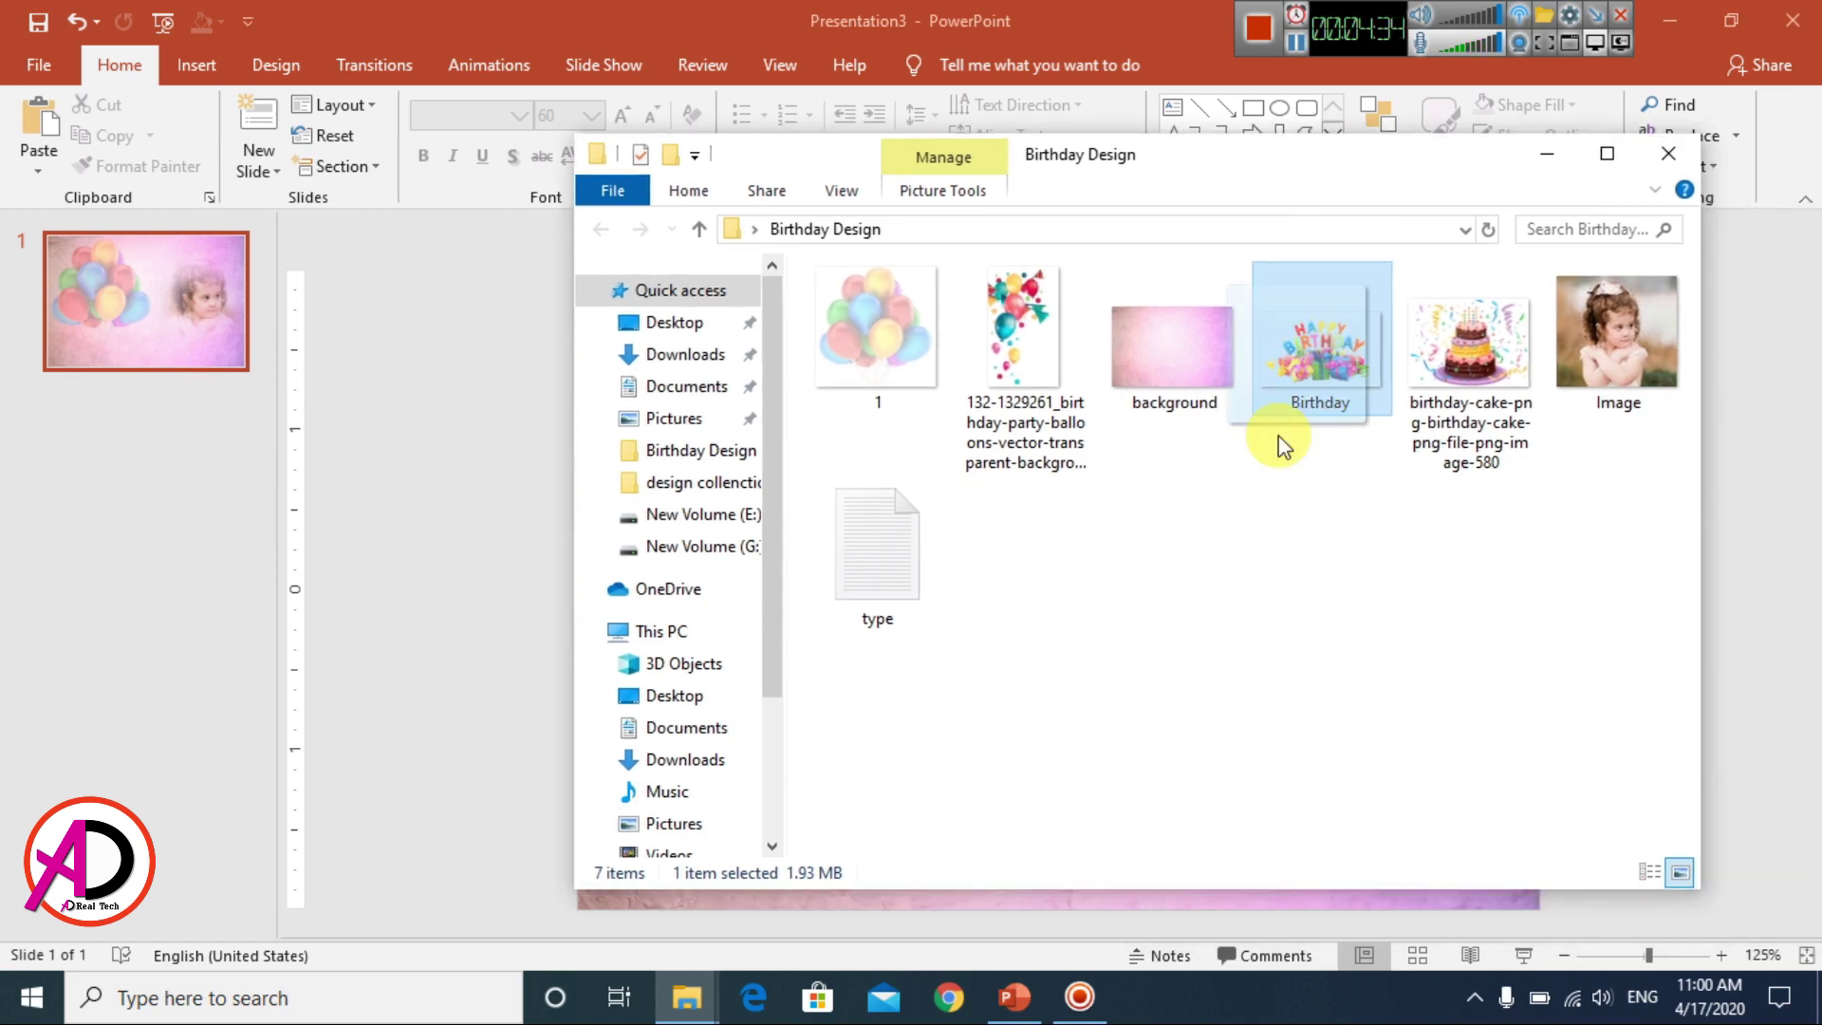
drag(498, 634, 1025, 601)
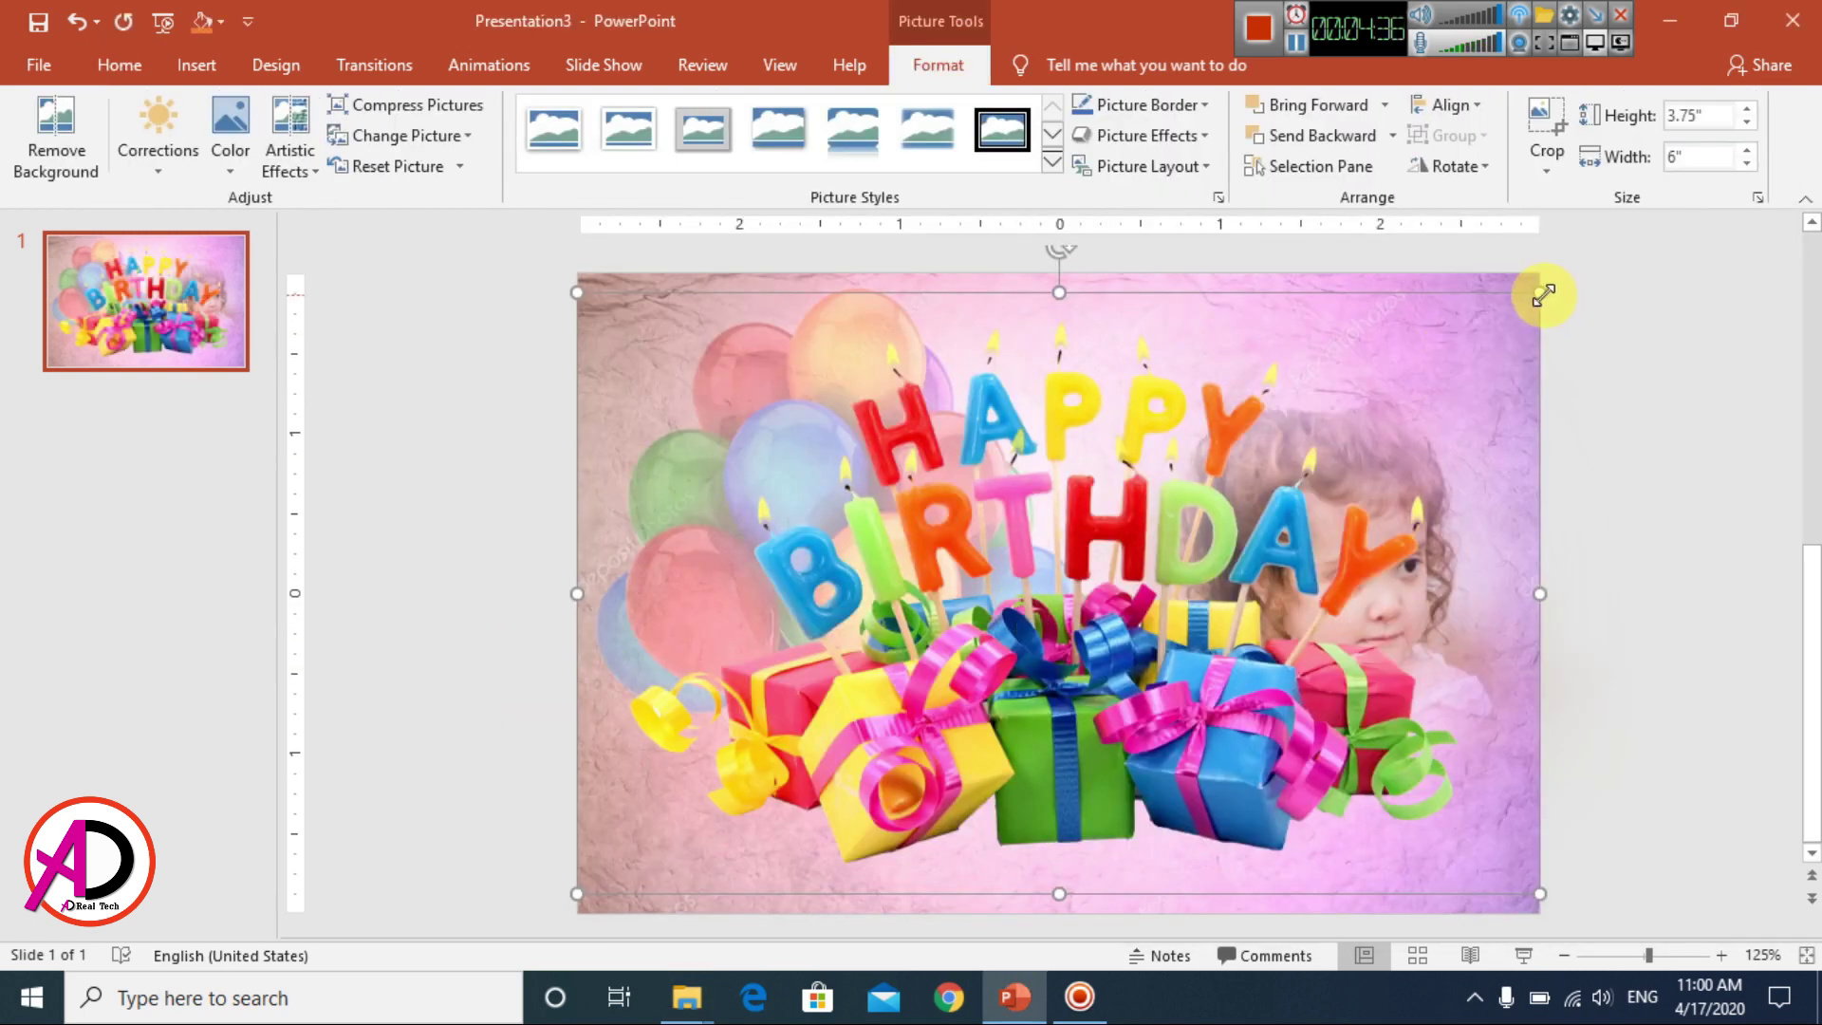
mouse_move(1537, 294)
mouse_down()
mouse_move(1213, 541)
mouse_move(1018, 656)
mouse_move(1025, 602)
mouse_up()
drag(820, 773, 835, 784)
drag(1037, 604, 1044, 590)
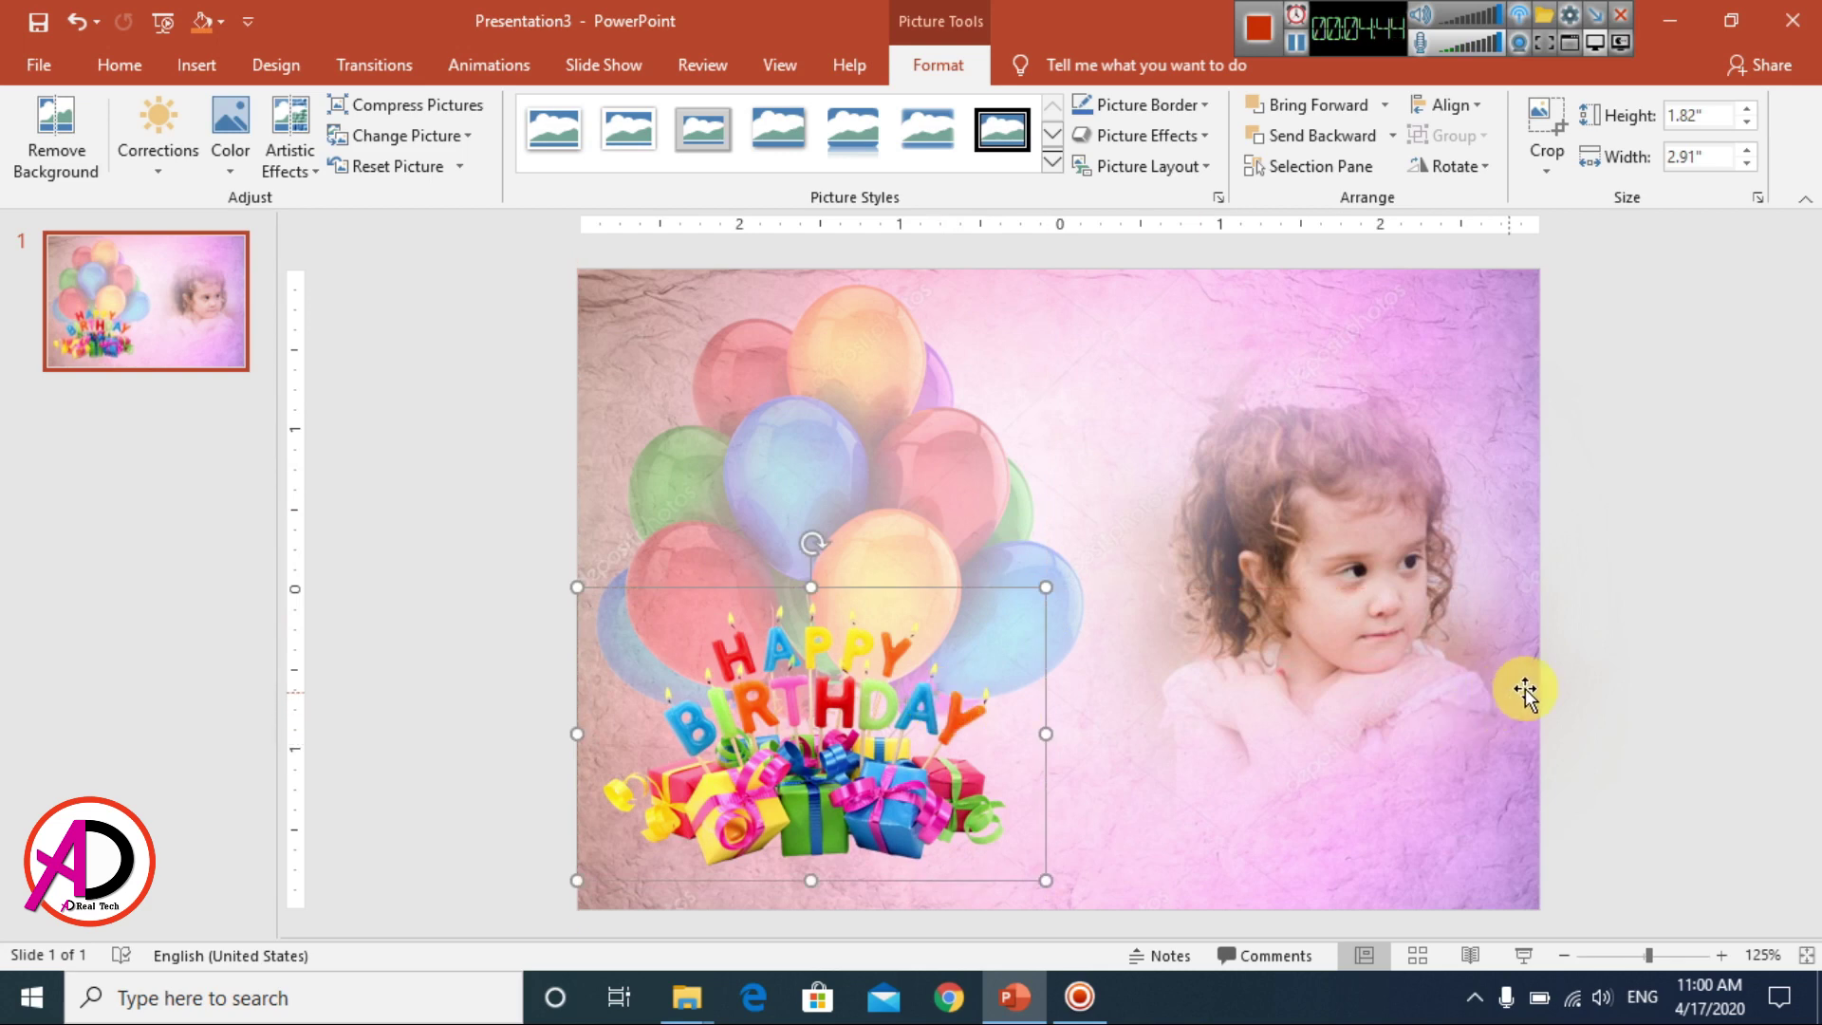
click(1525, 721)
click(554, 574)
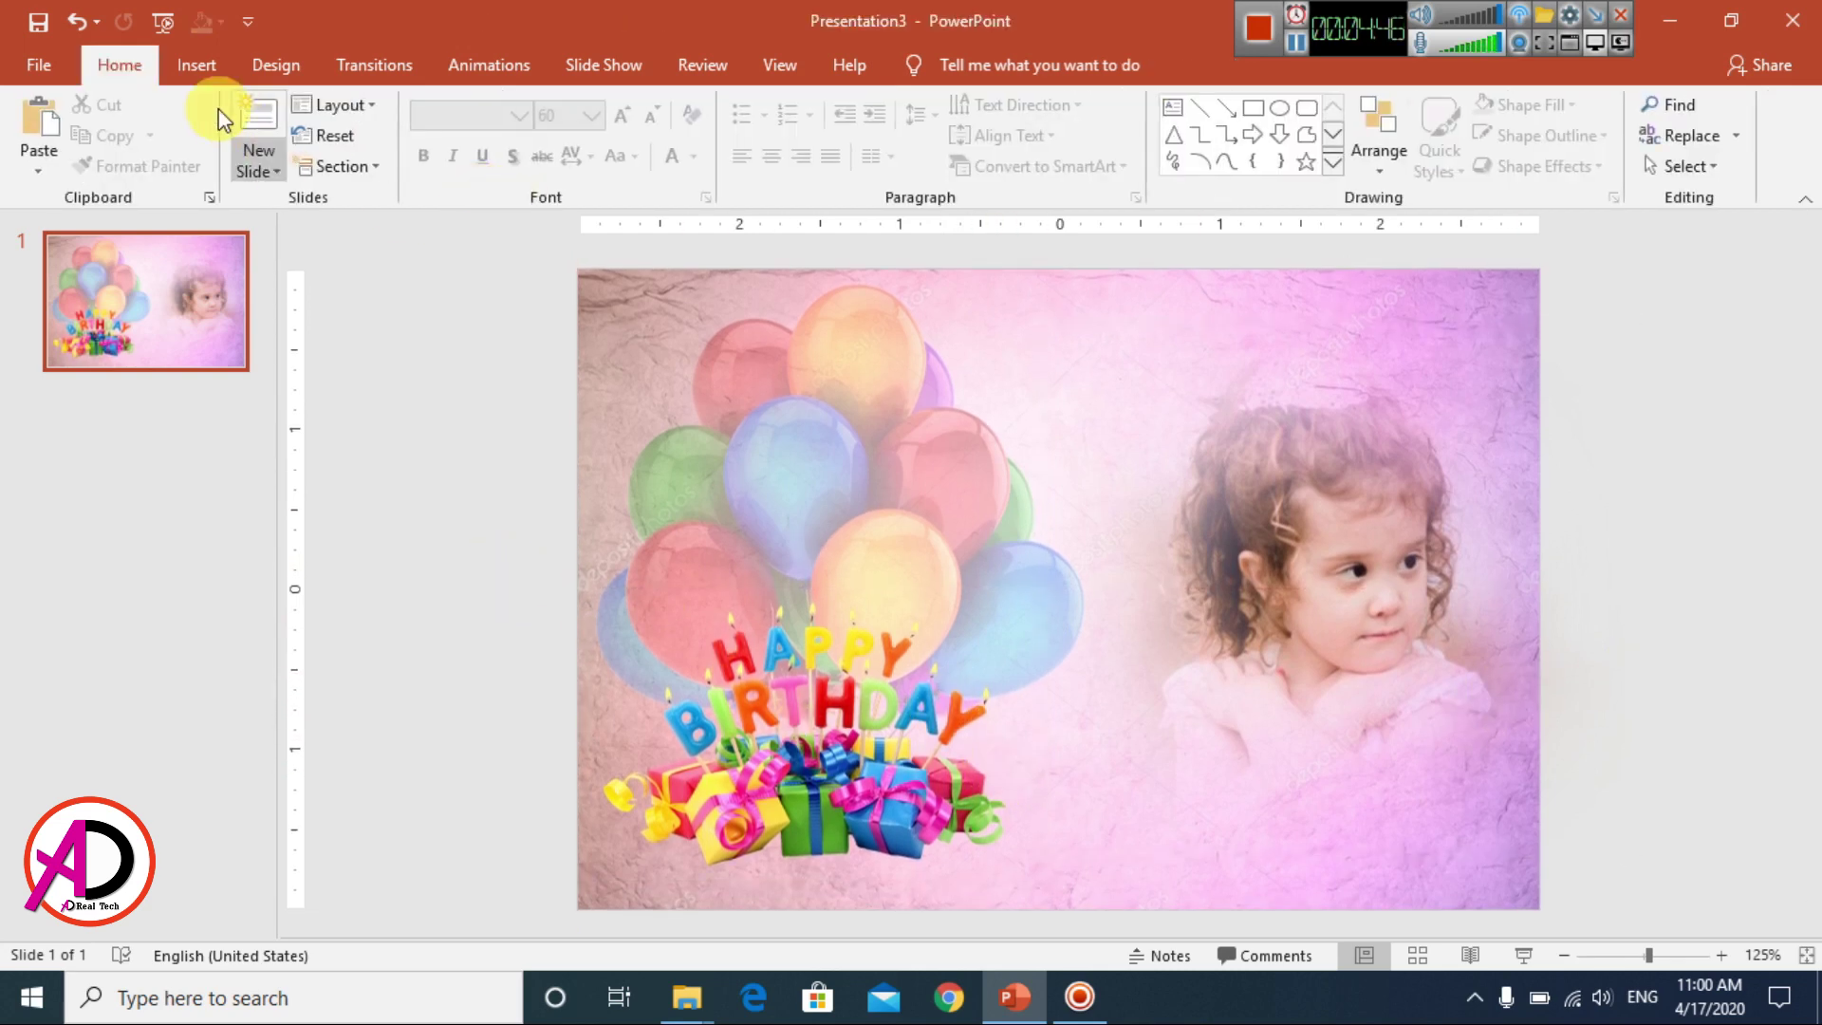
- Add the birthday-cake picture, shrunk to 1.61" × 1.17", between the balloons and the girl's photo
click(845, 865)
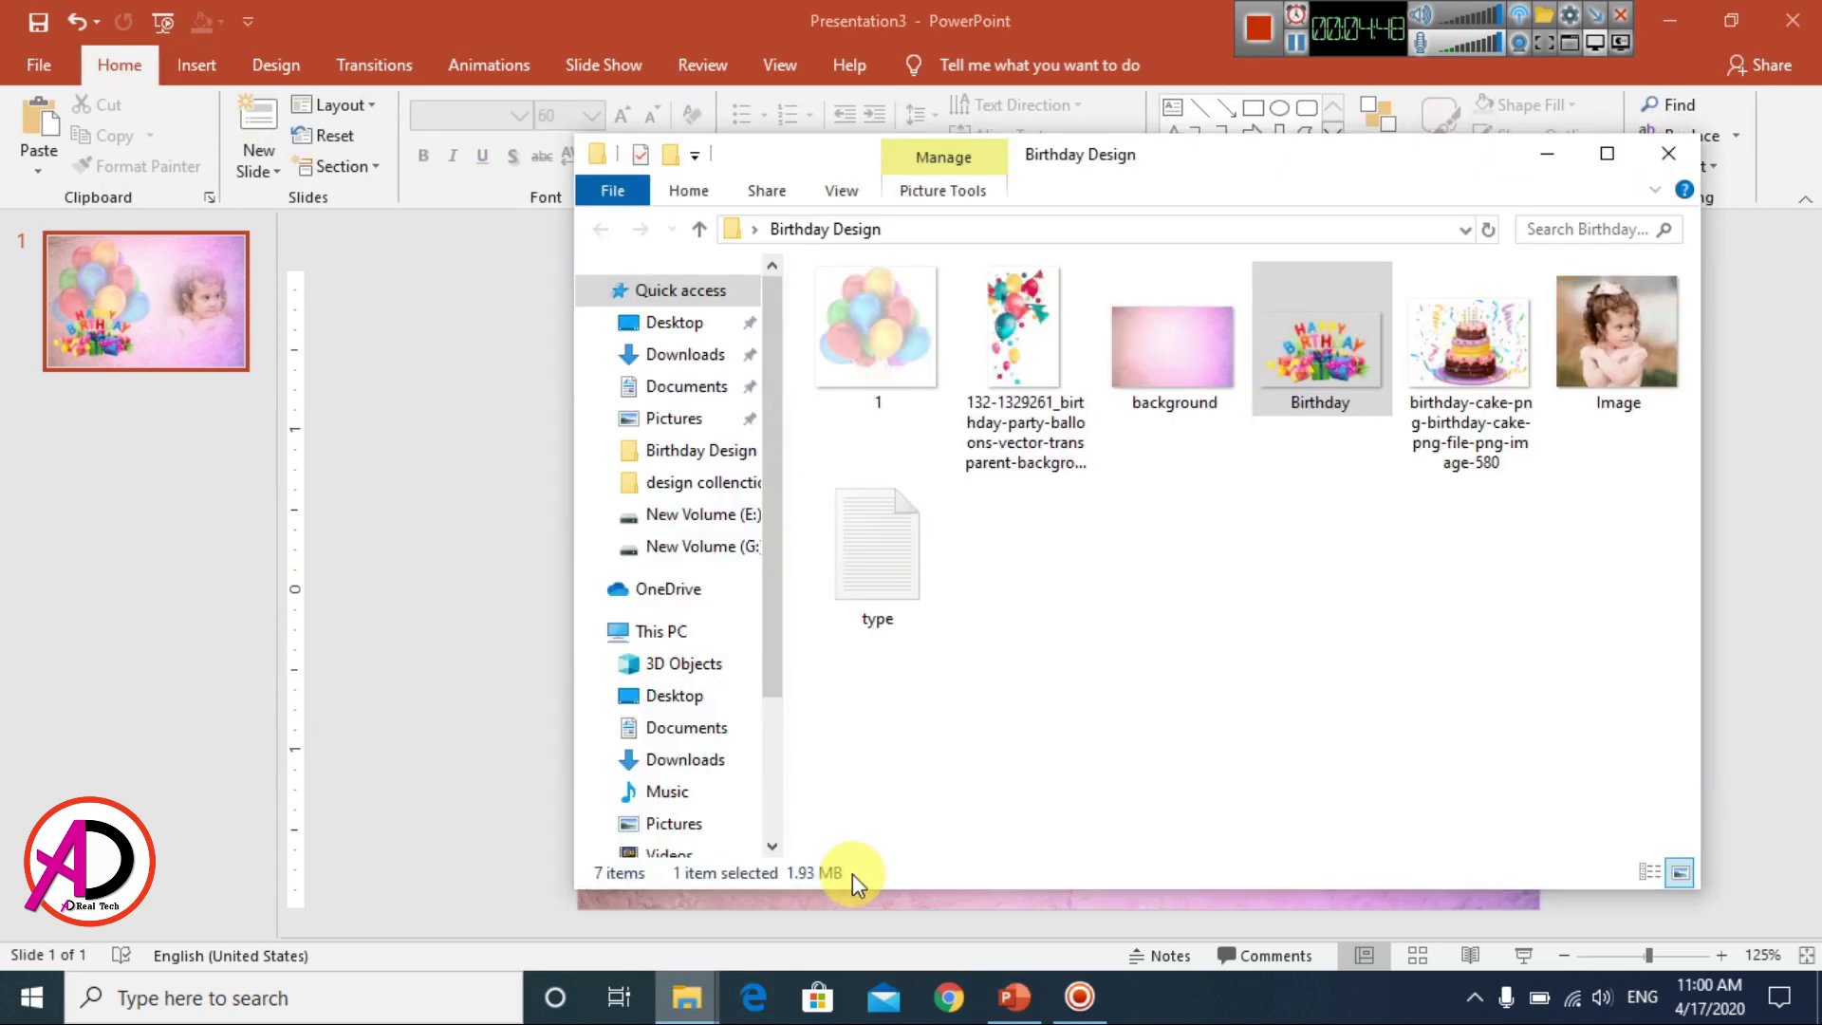
click(1479, 334)
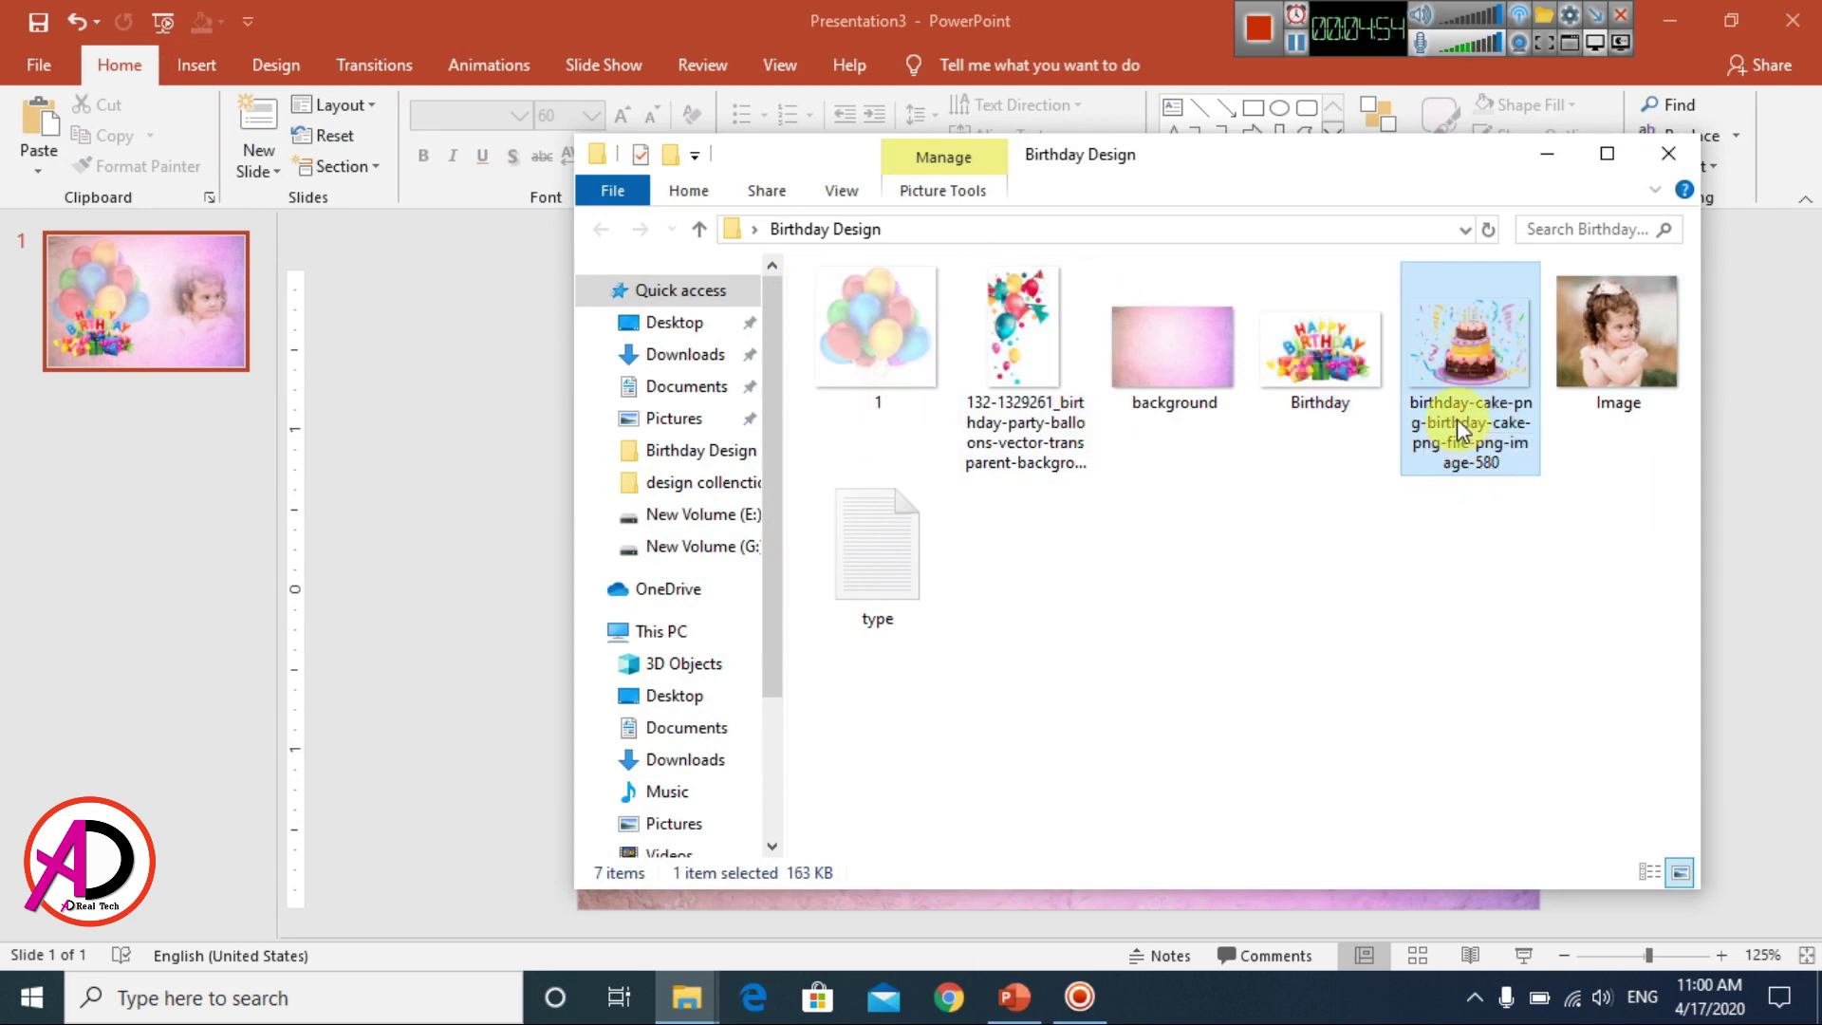
drag(1456, 419, 785, 590)
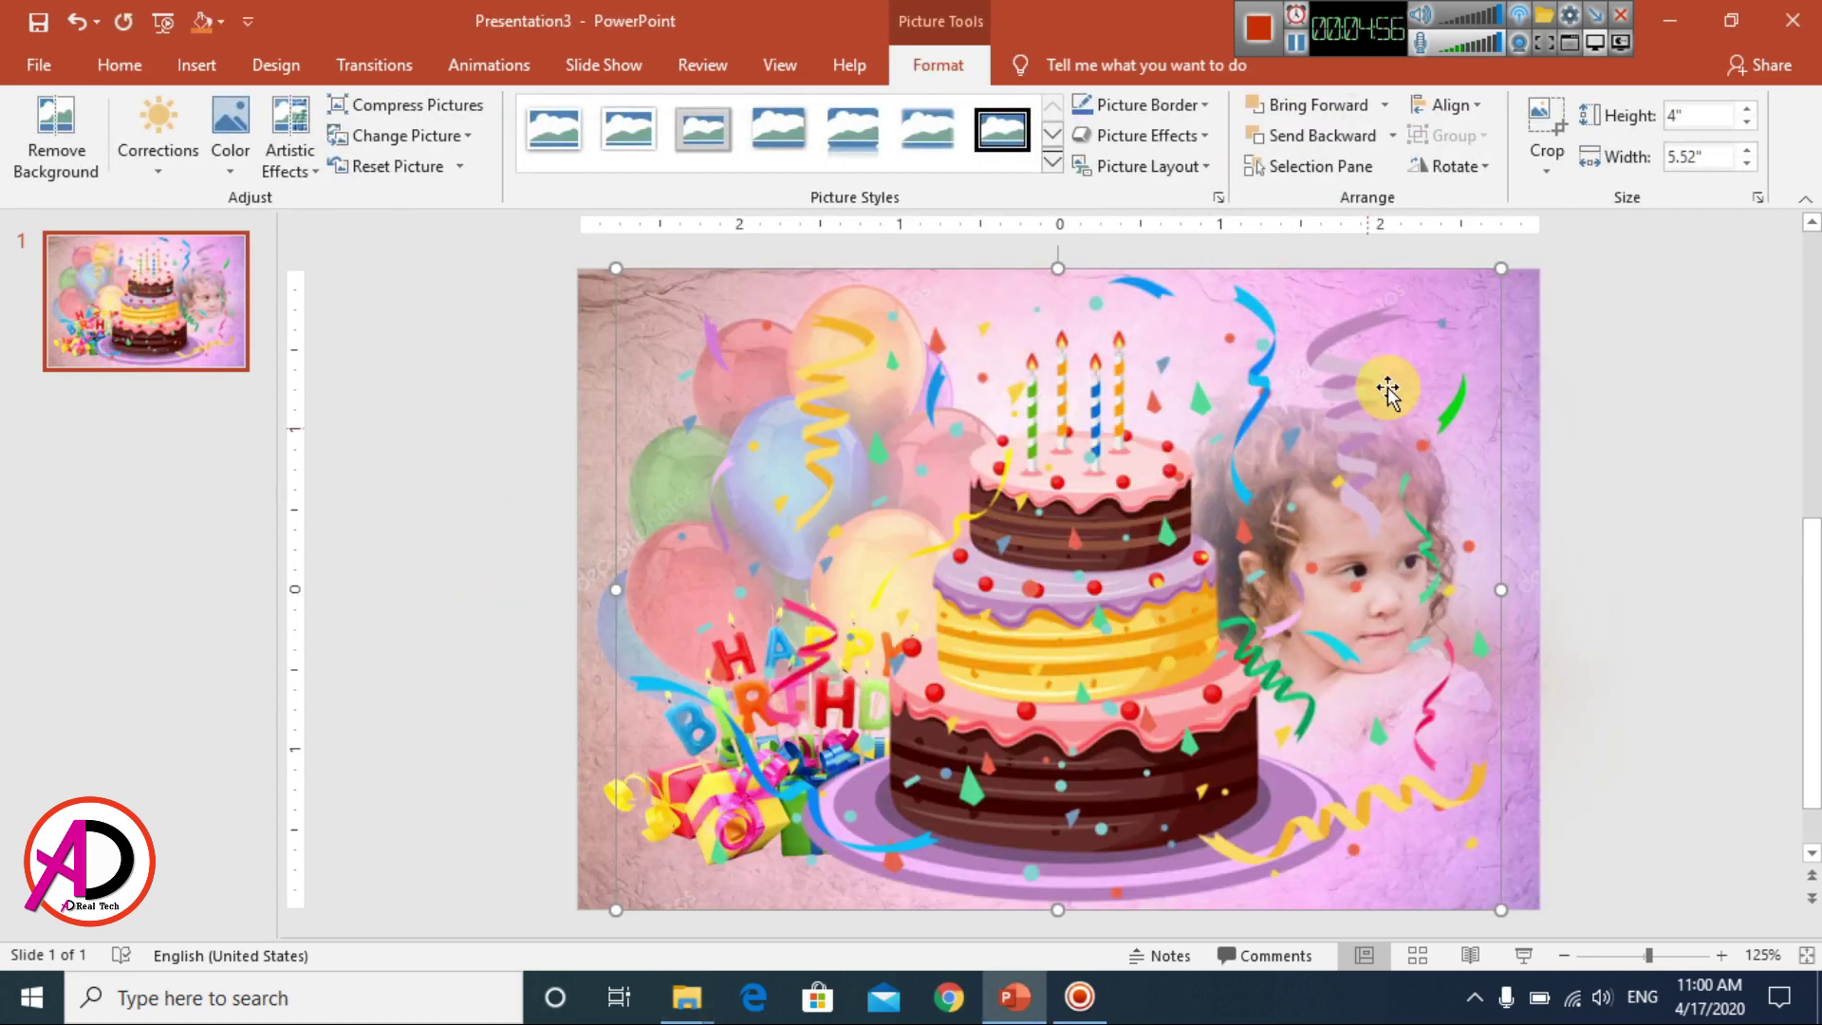
drag(1507, 267, 941, 670)
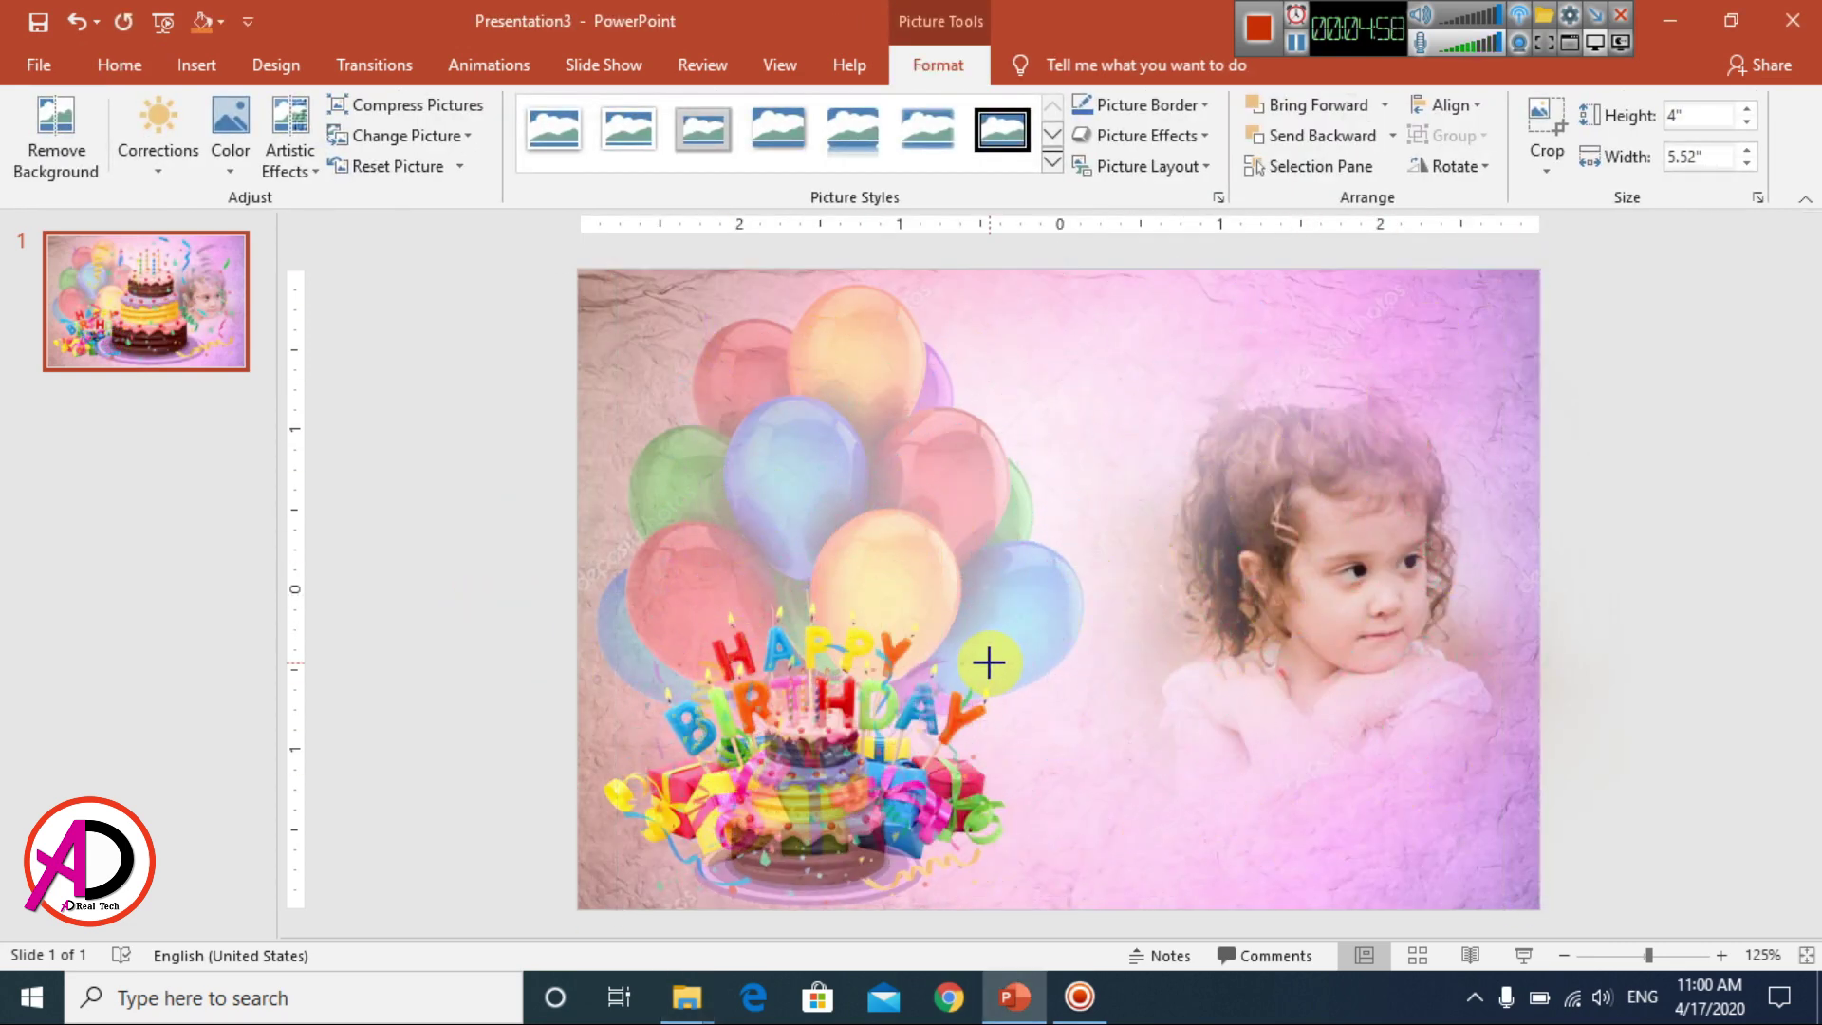
drag(777, 848, 1164, 662)
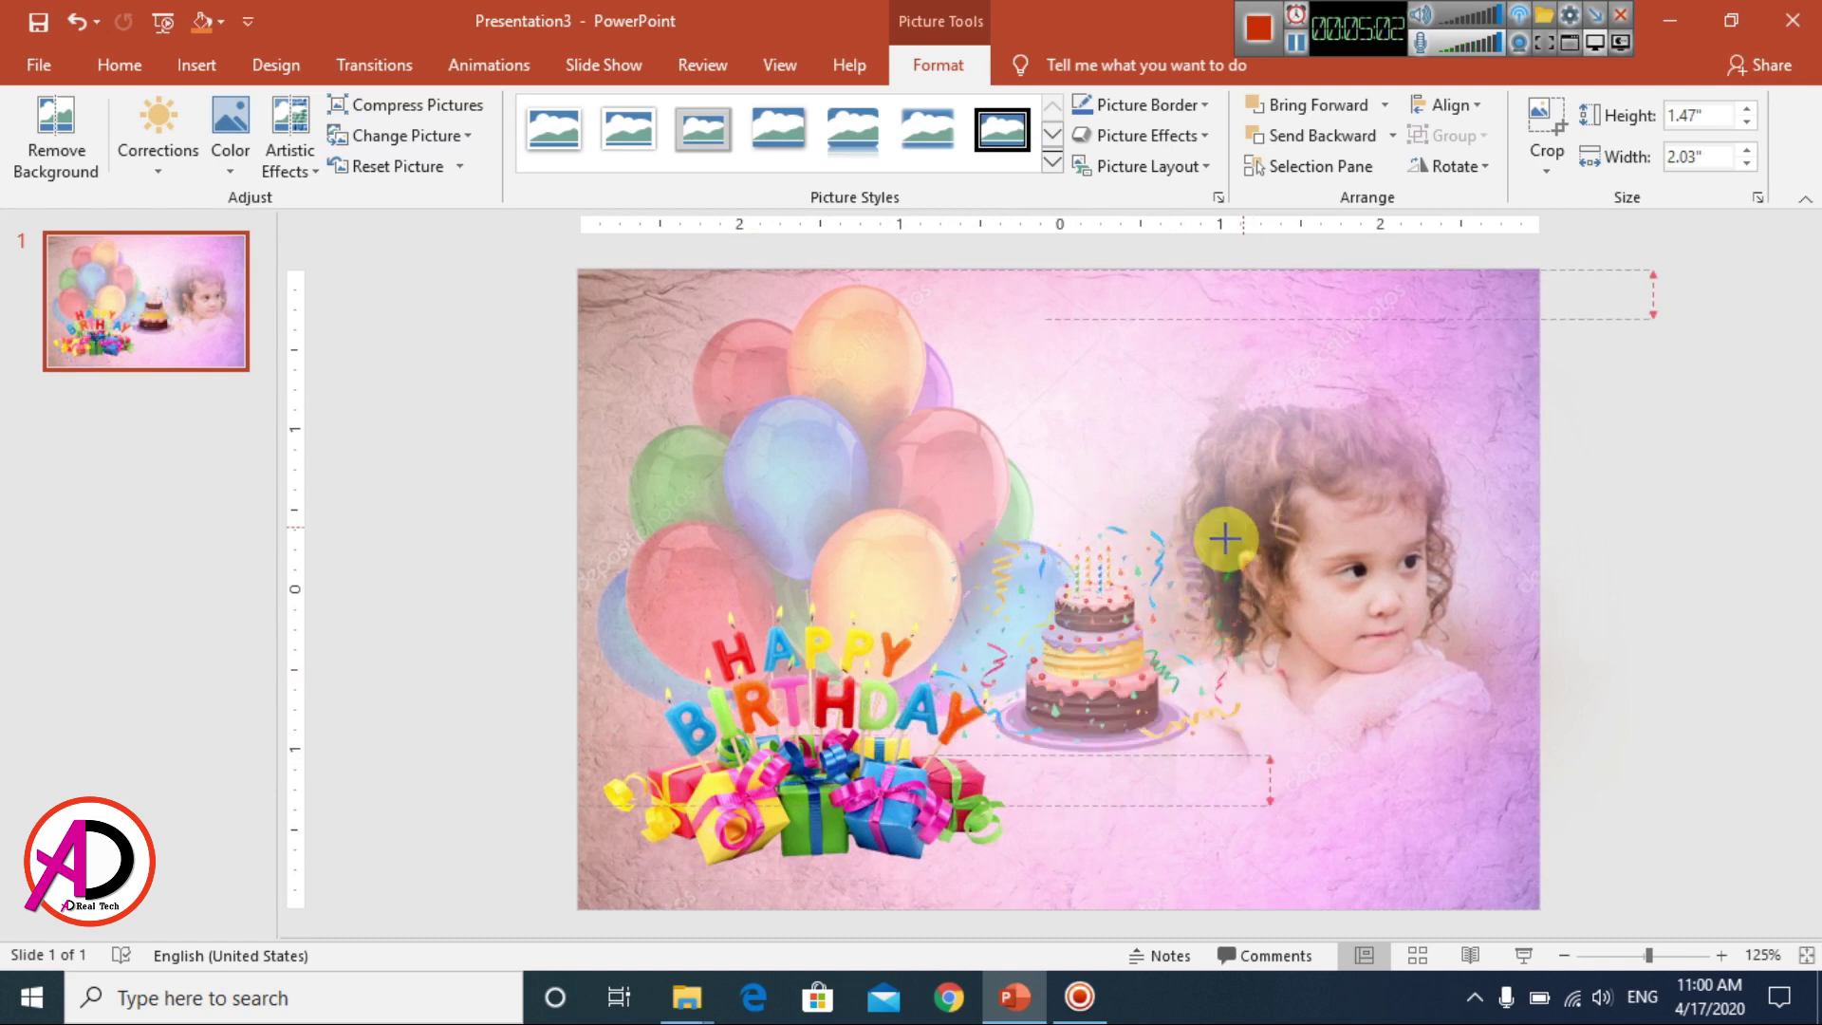
drag(1253, 519, 1098, 603)
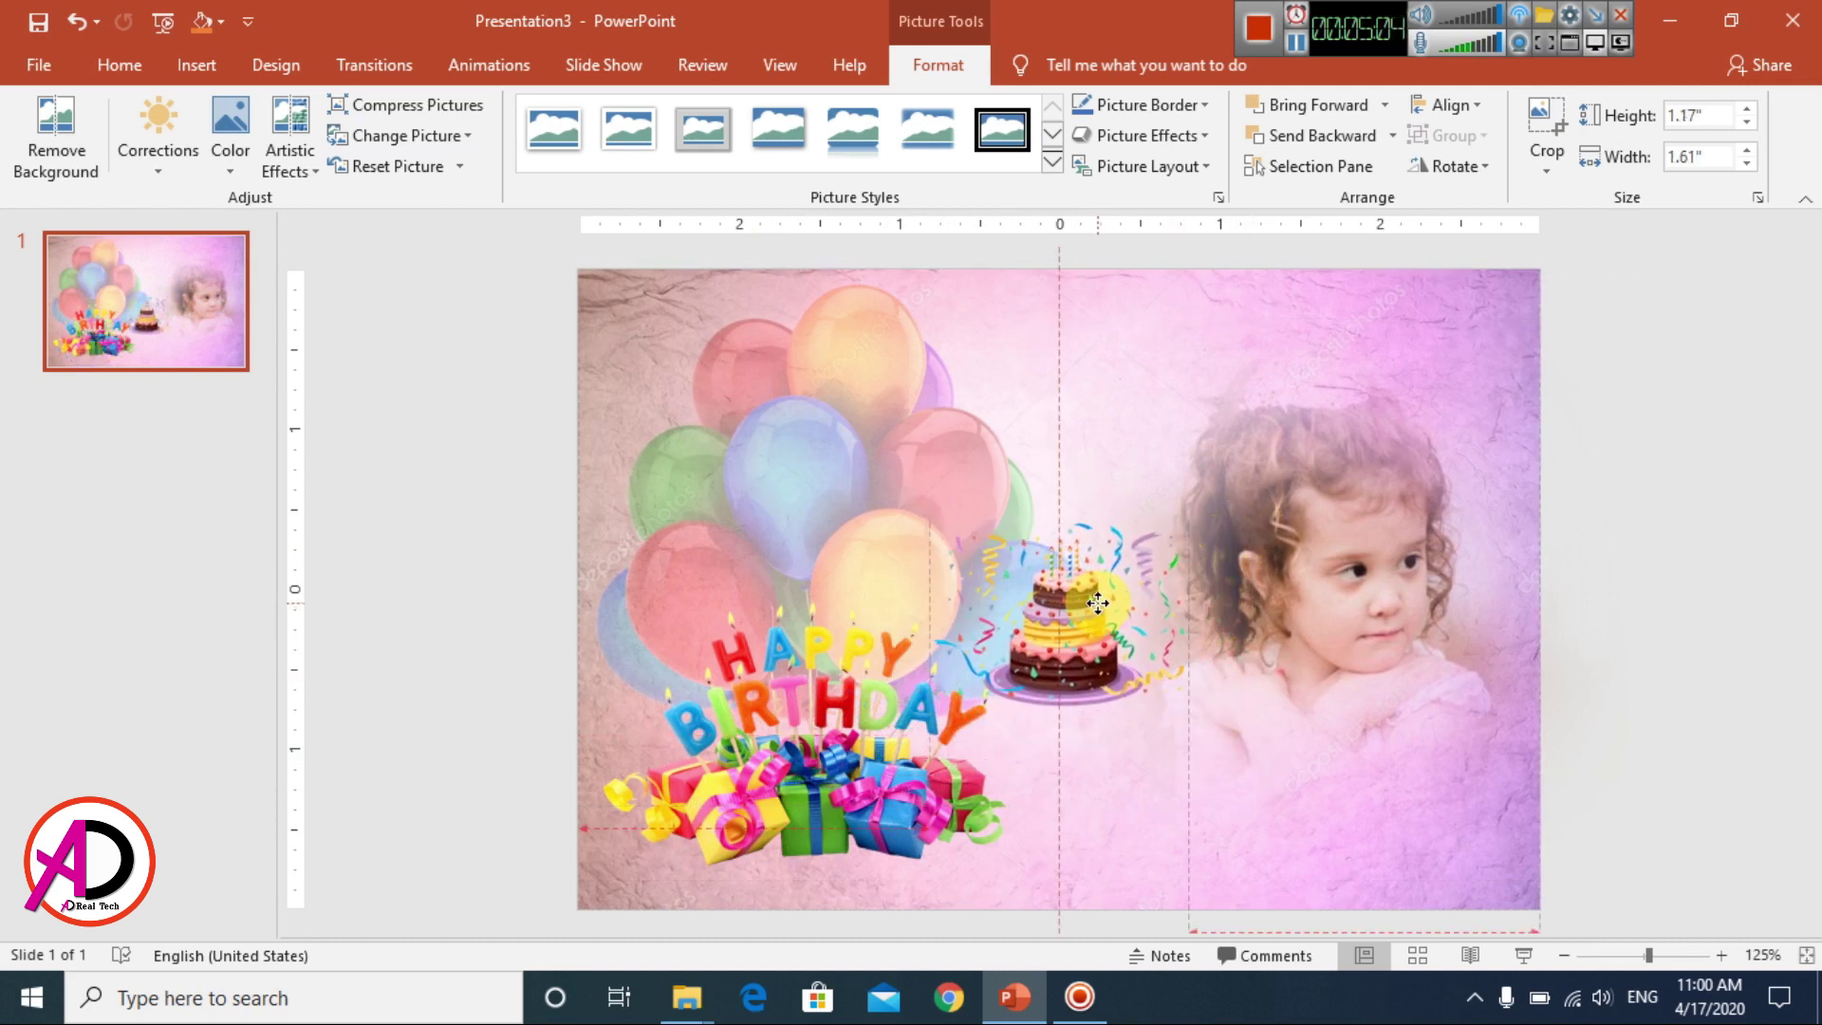
click(1456, 669)
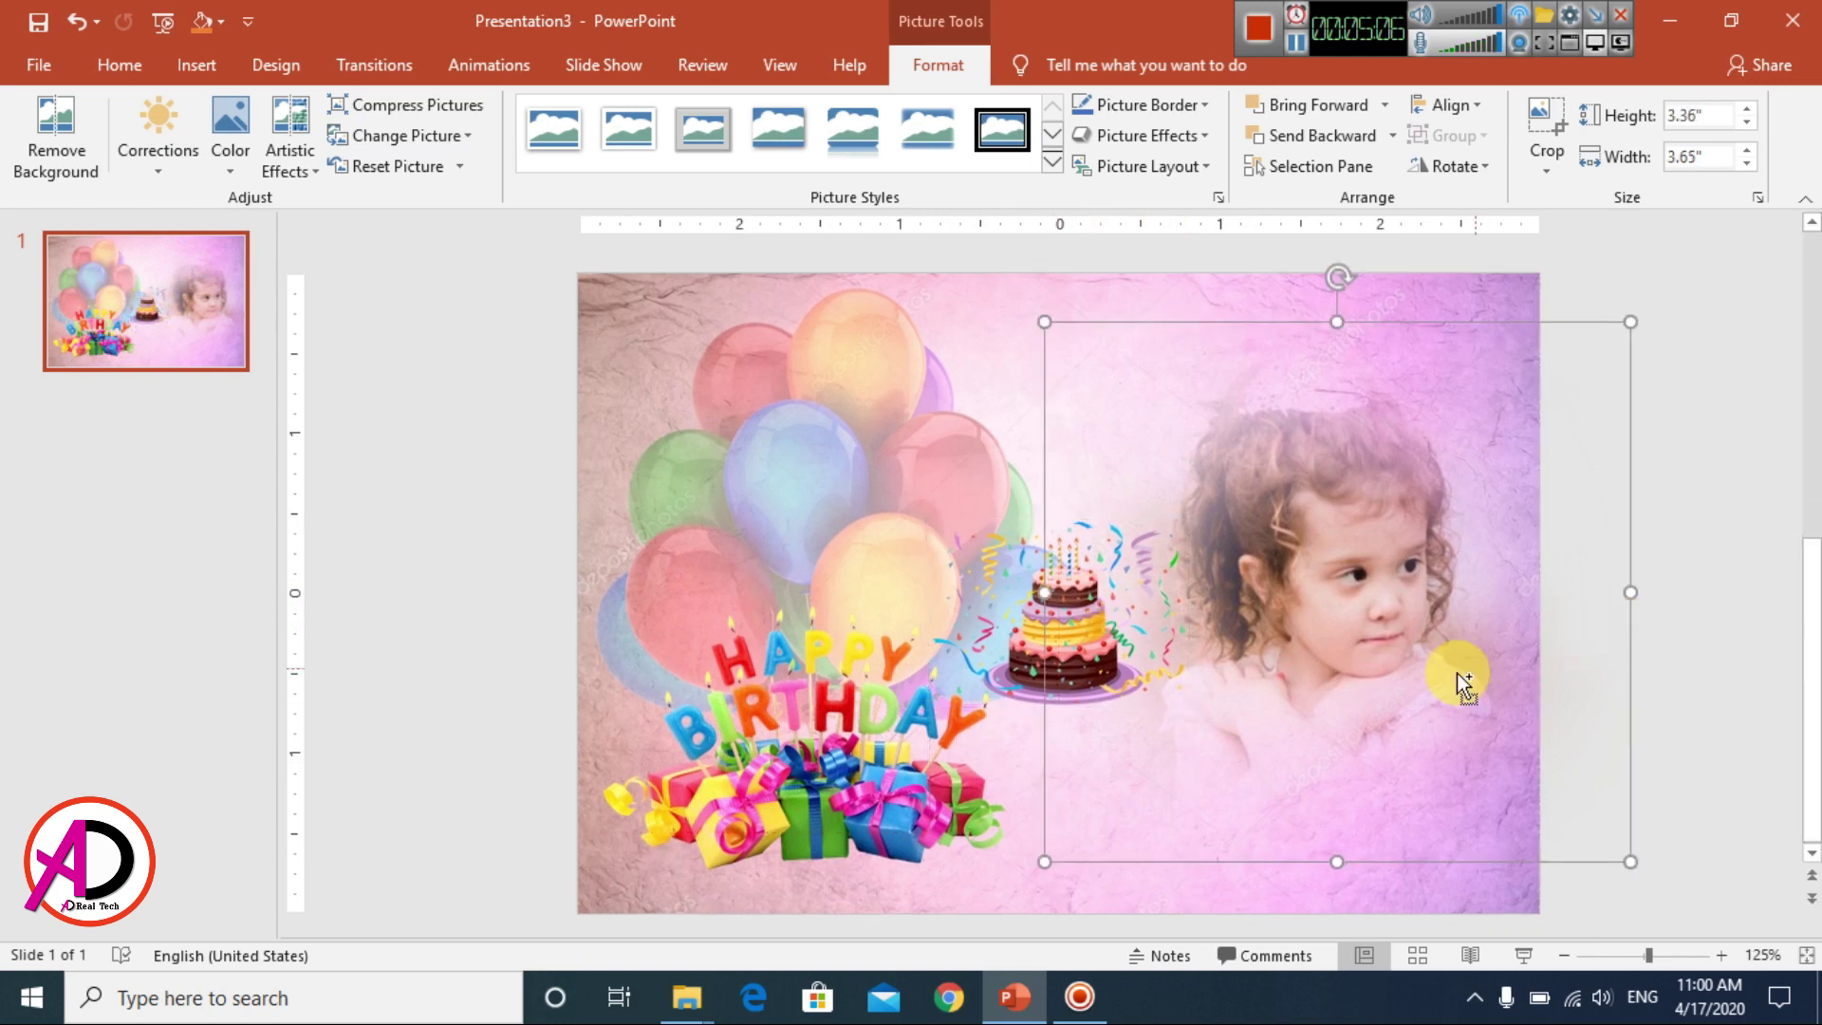
click(1661, 684)
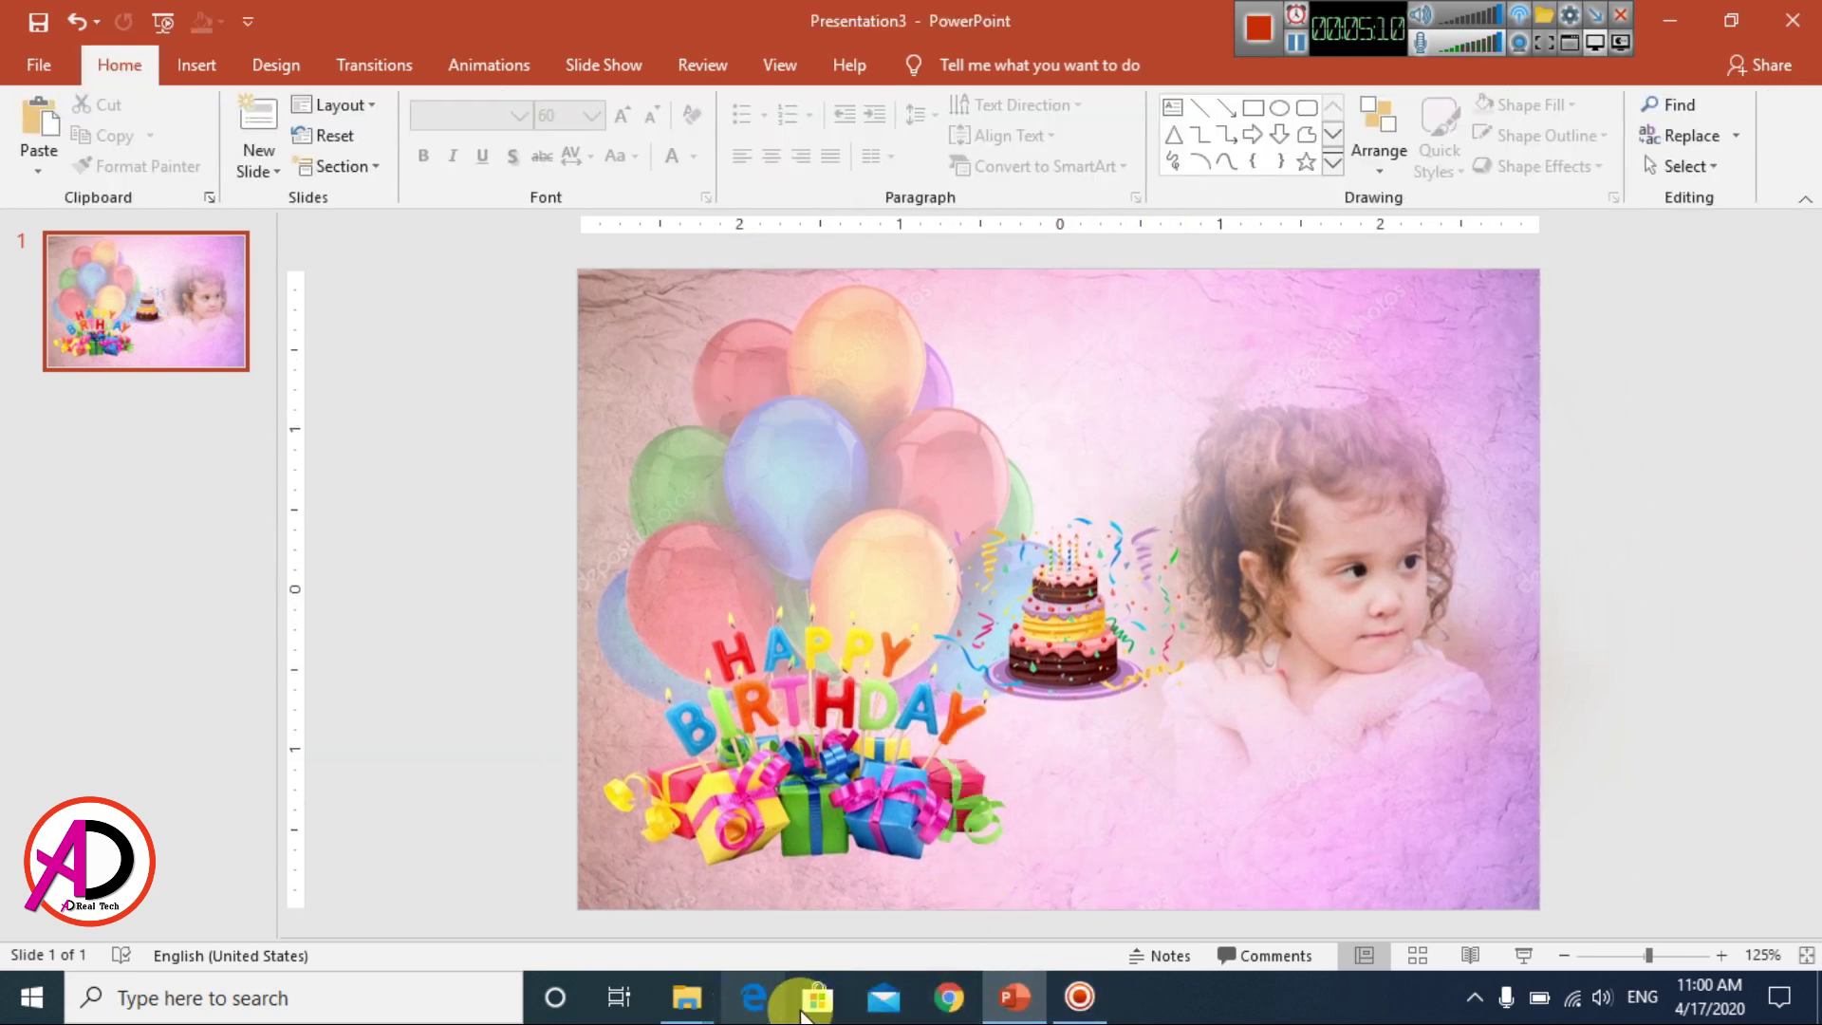
- Open type.txt from the Birthday Design folder and copy the whole birthday wish
click(699, 1006)
click(940, 878)
click(880, 531)
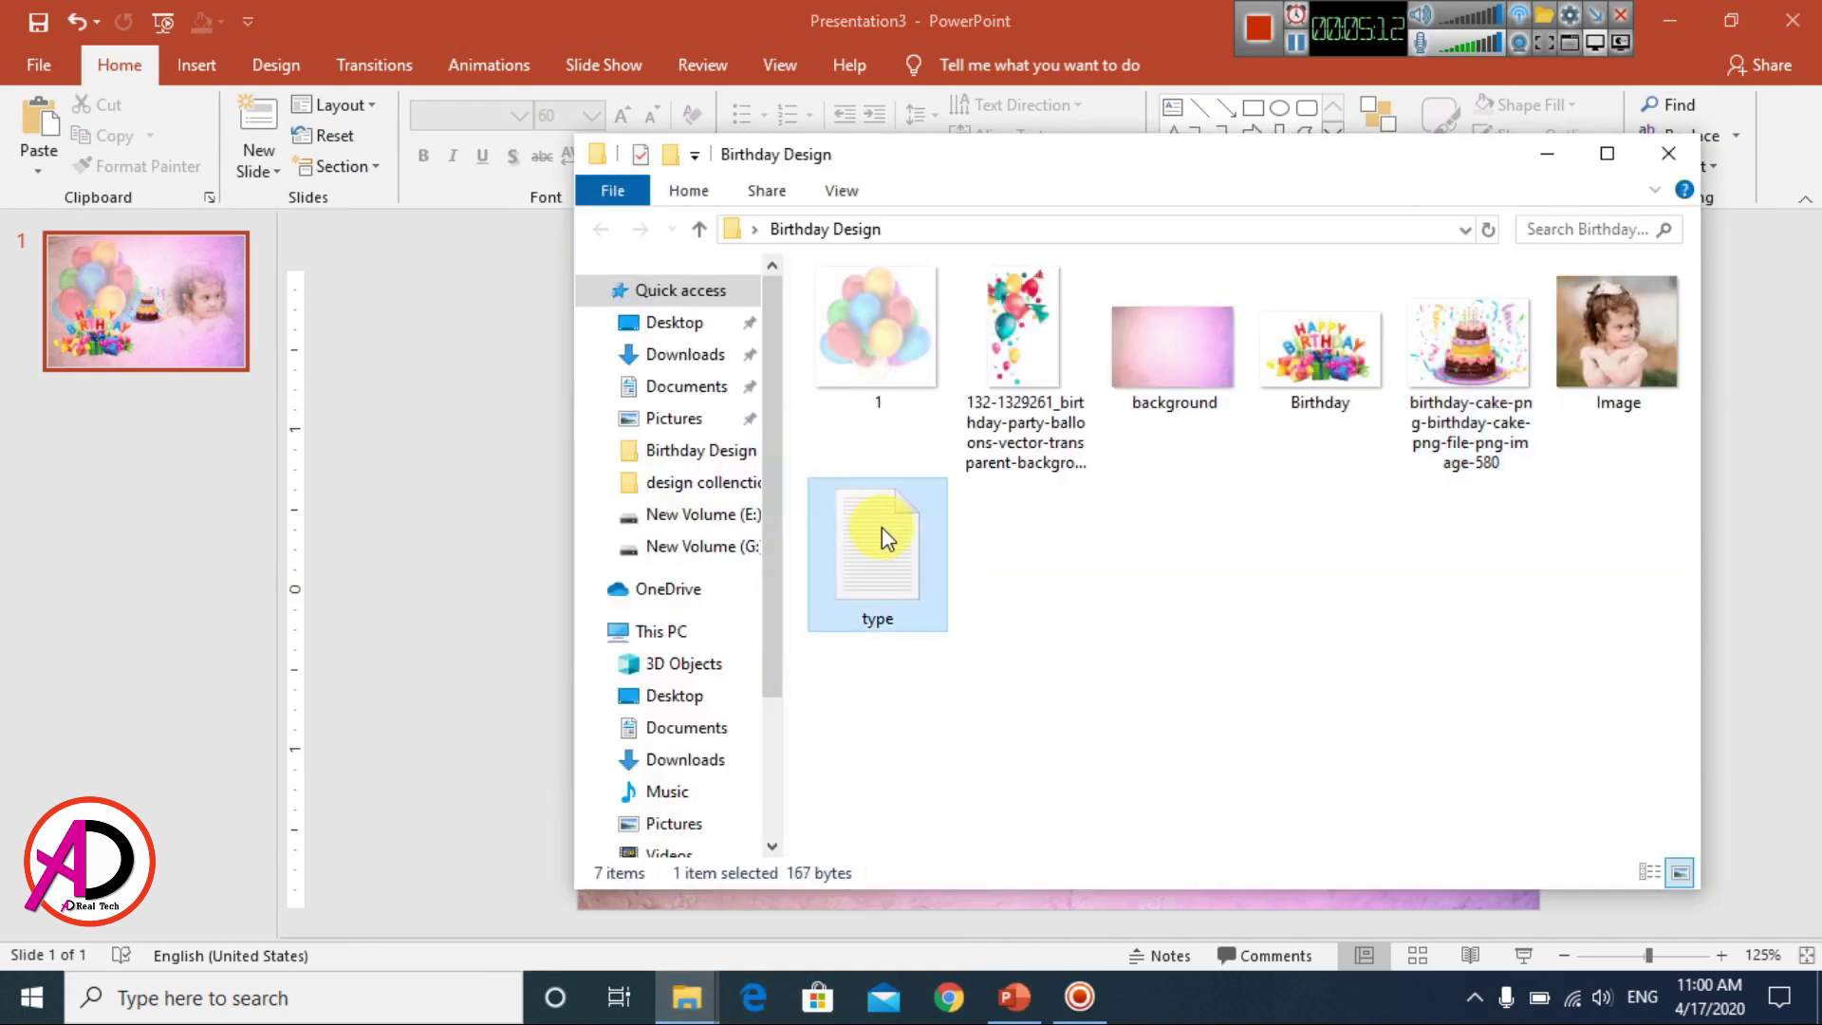
double_click(911, 560)
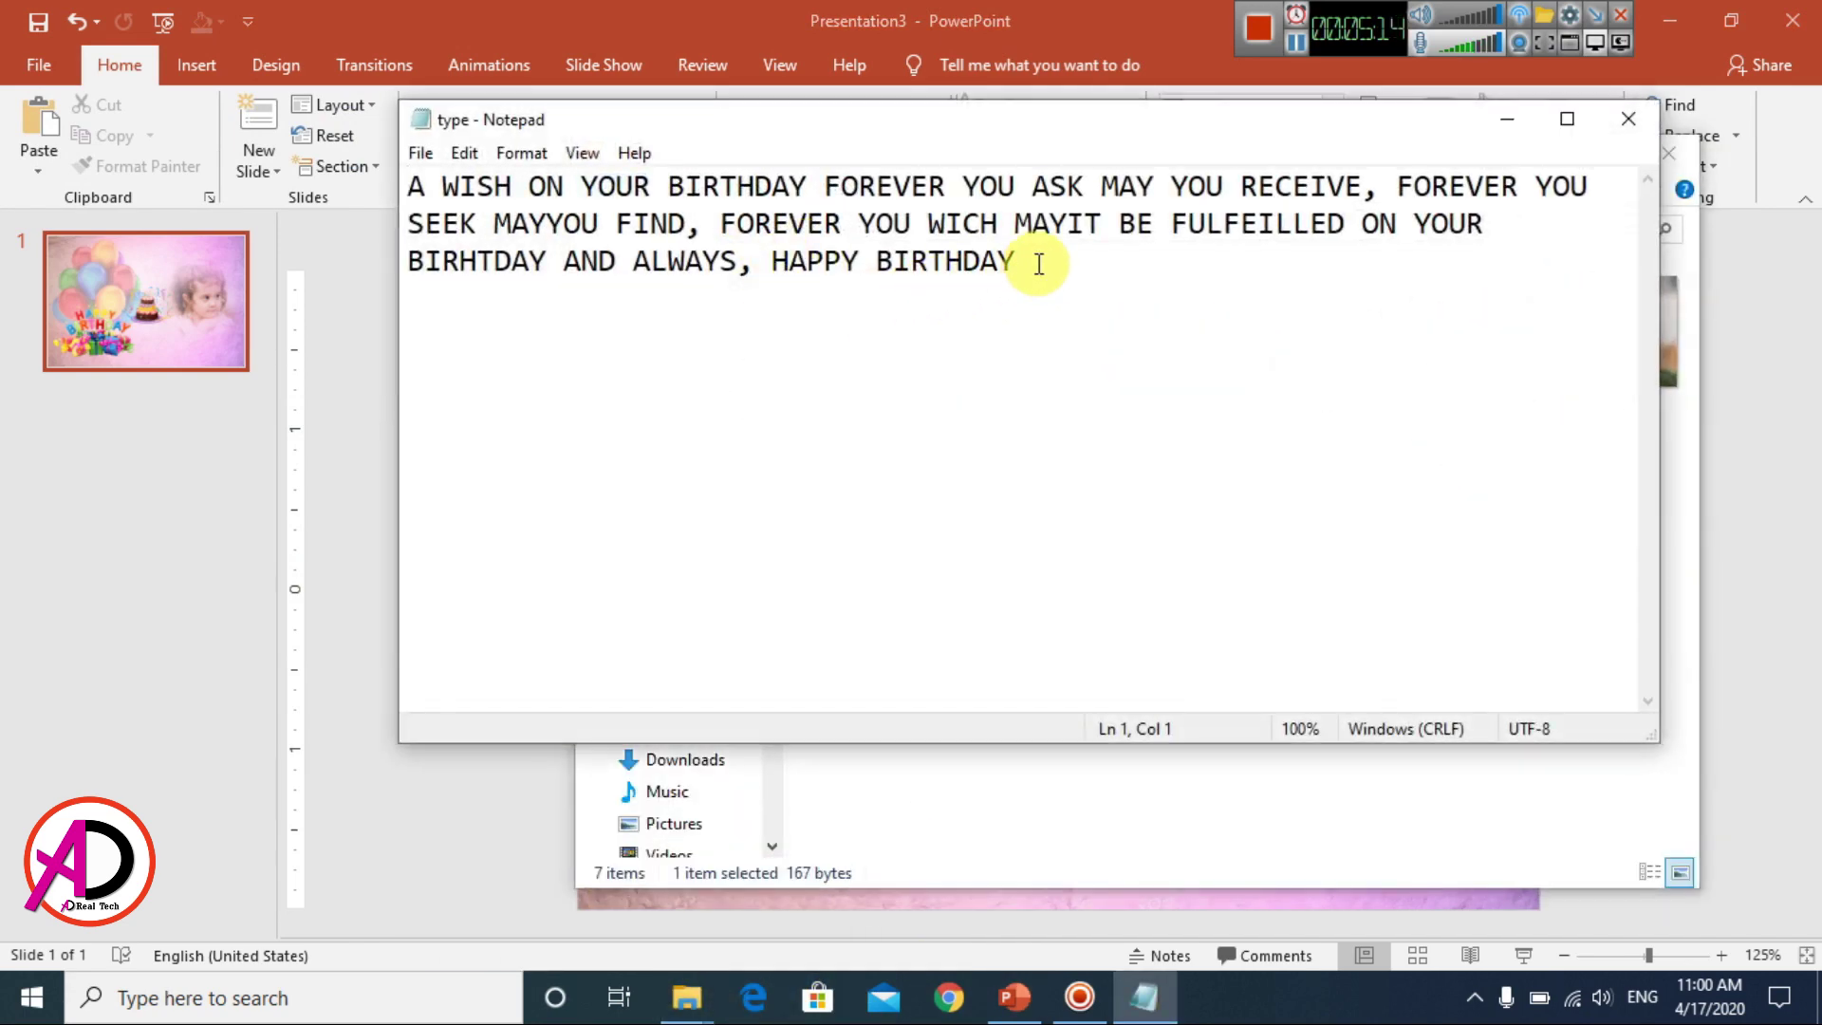
drag(1037, 265, 358, 190)
right_click(857, 260)
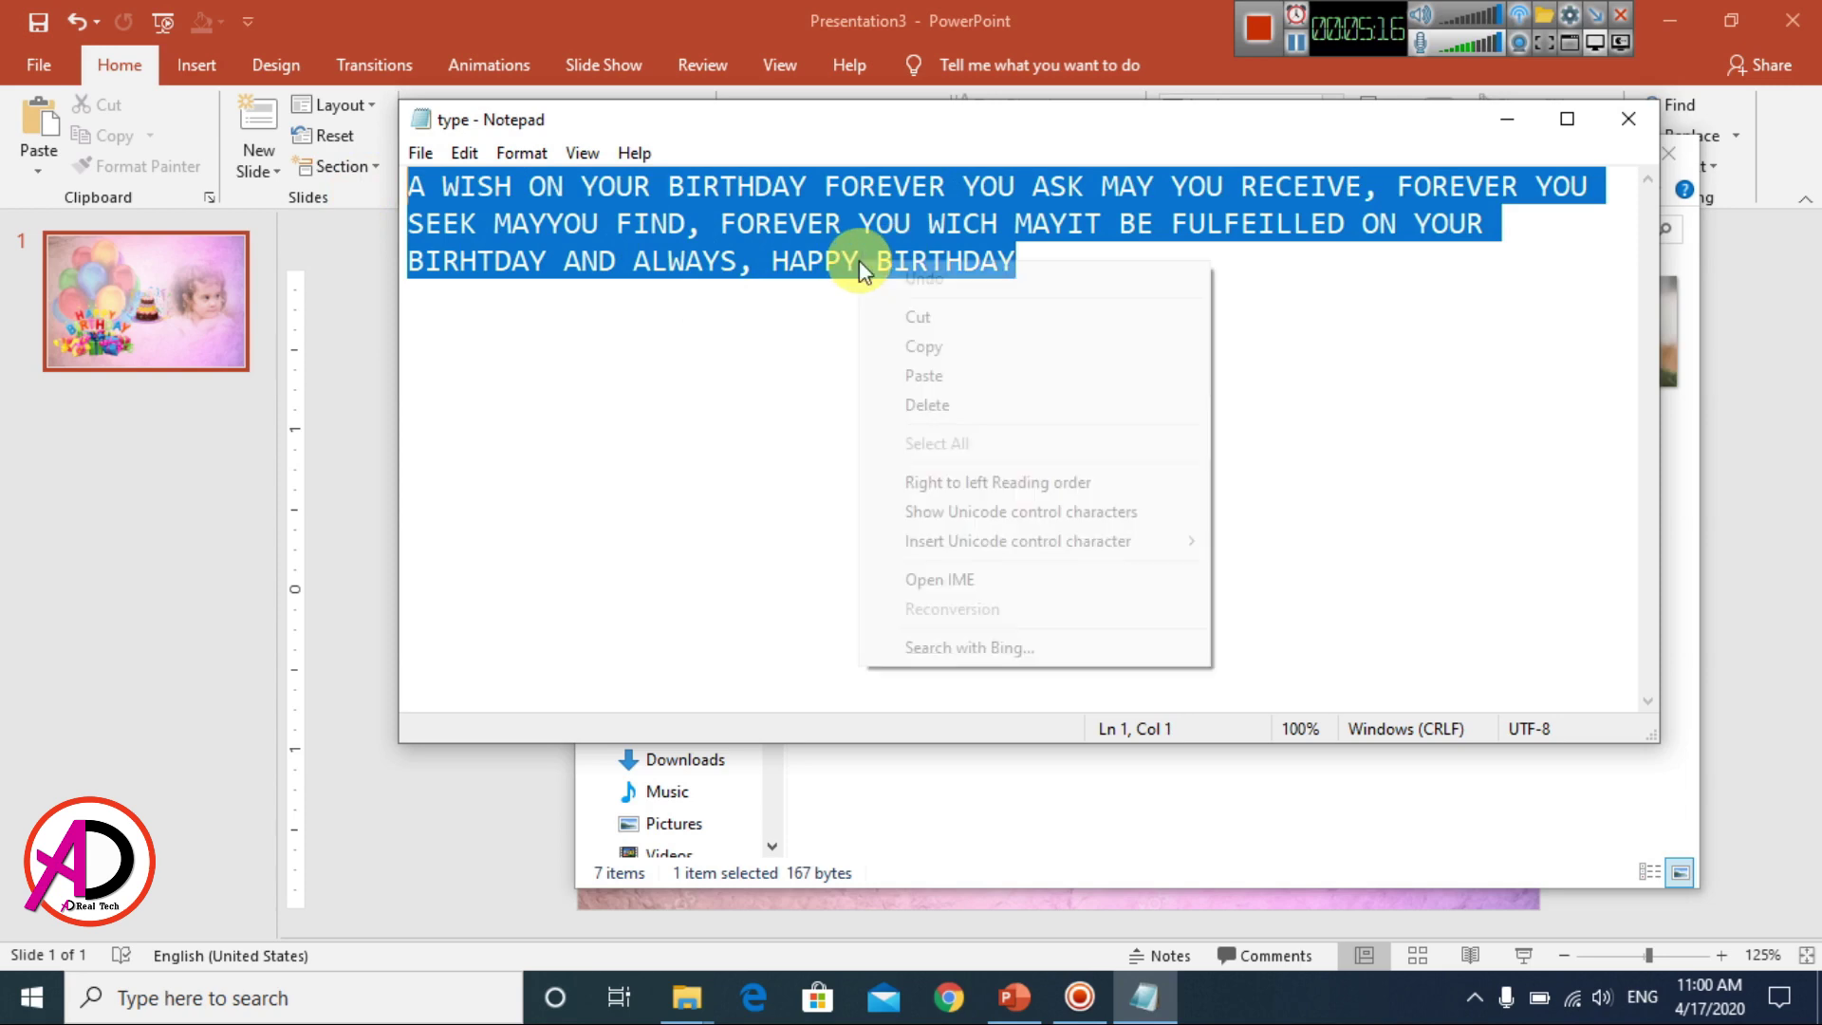
click(920, 346)
- Draw a text box over the balloons and paste the 'A WISH ON YOUR BIRTHDAY' text
click(1078, 12)
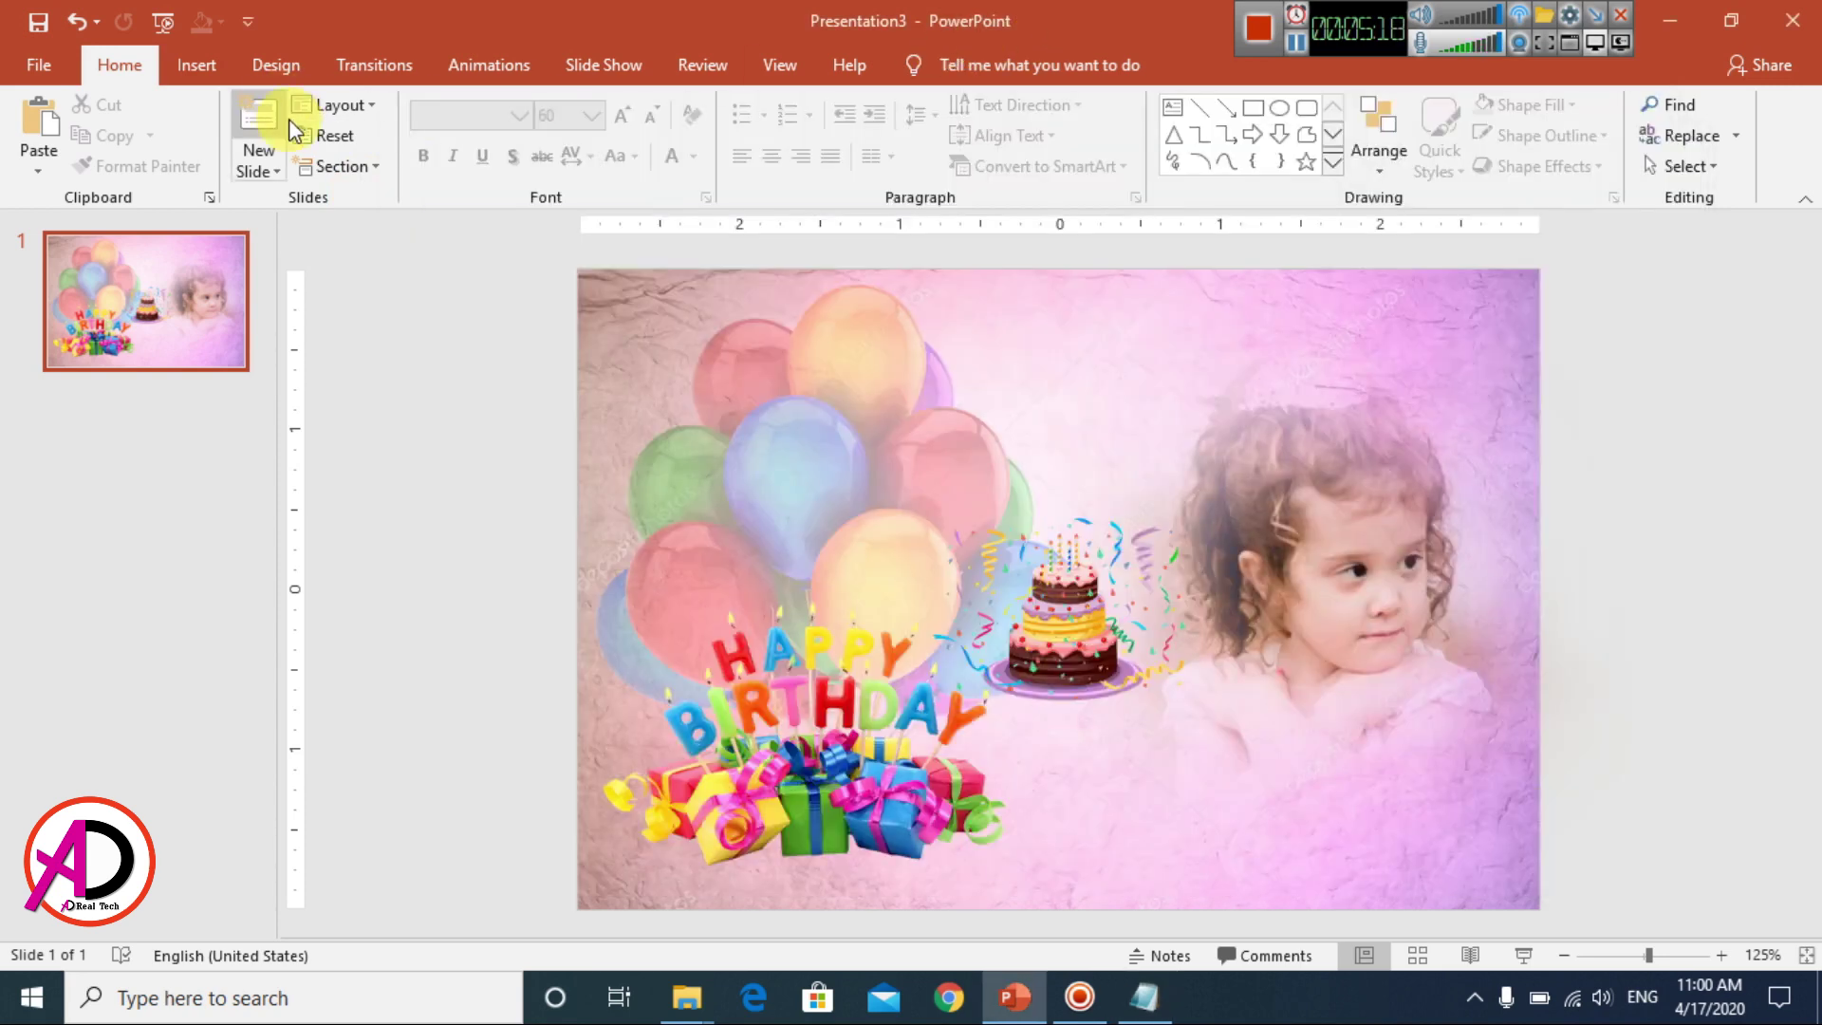
click(199, 64)
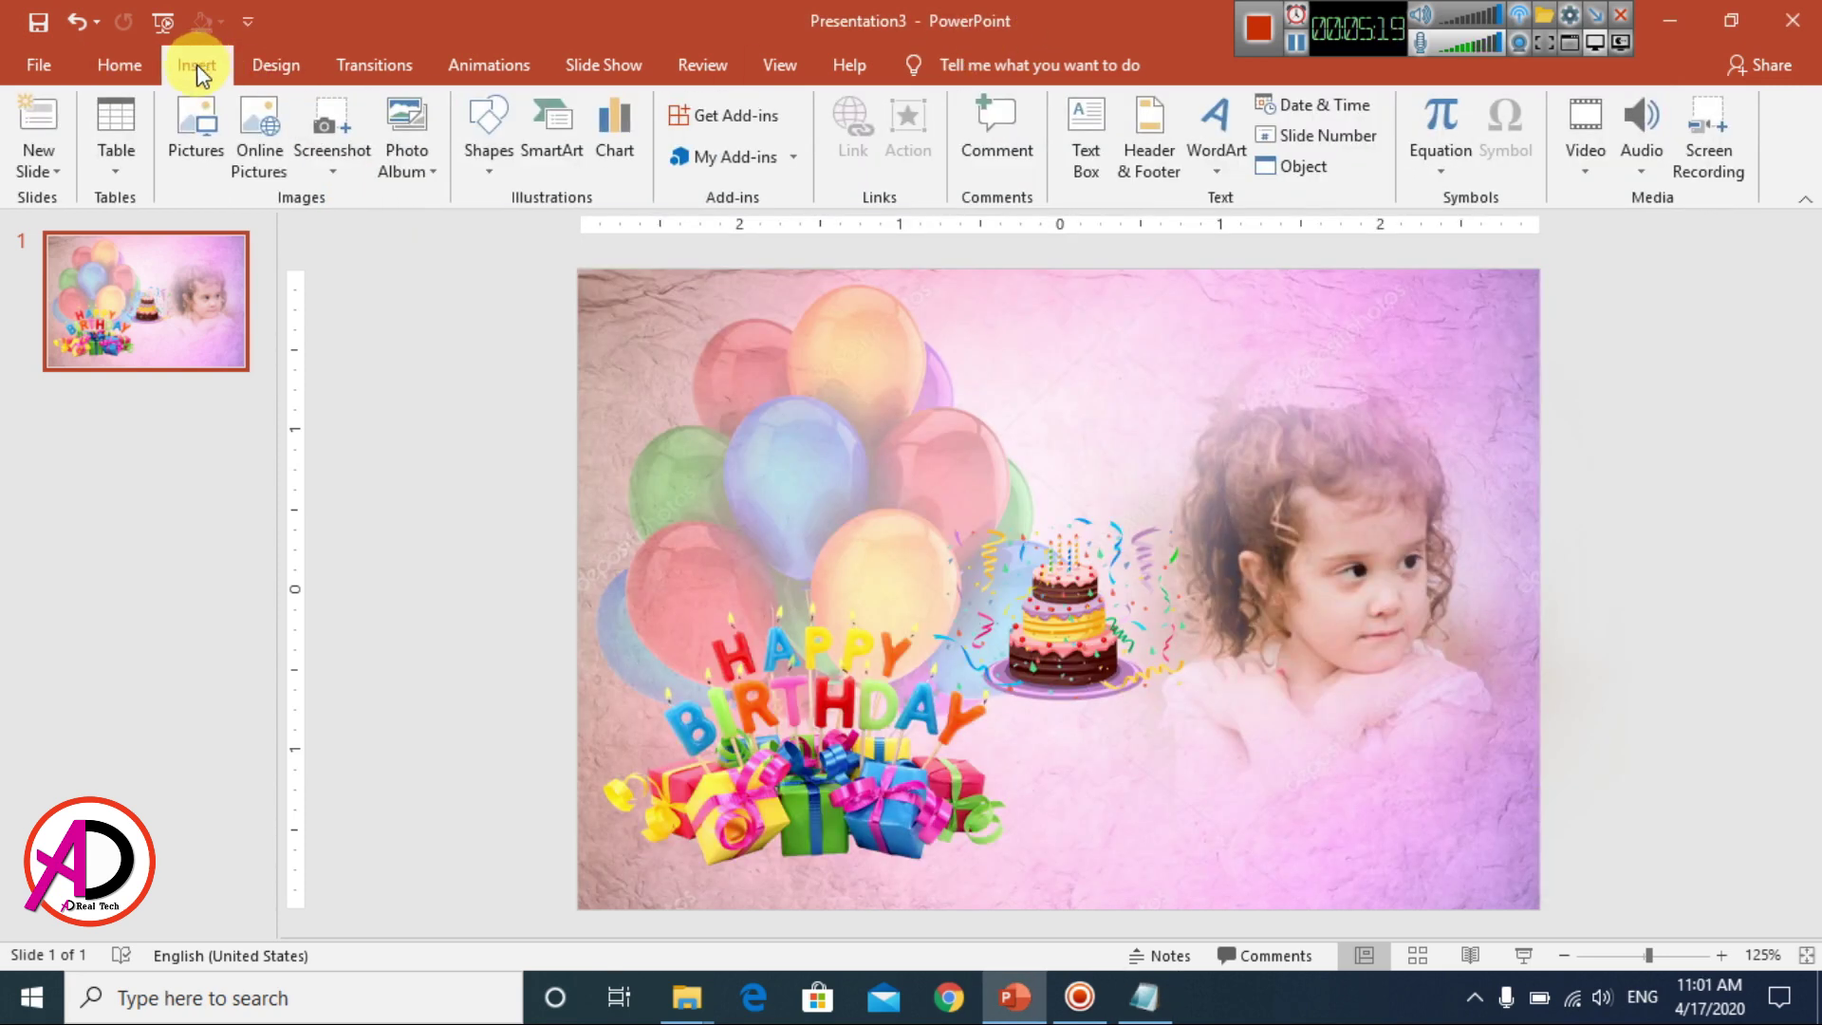
click(136, 68)
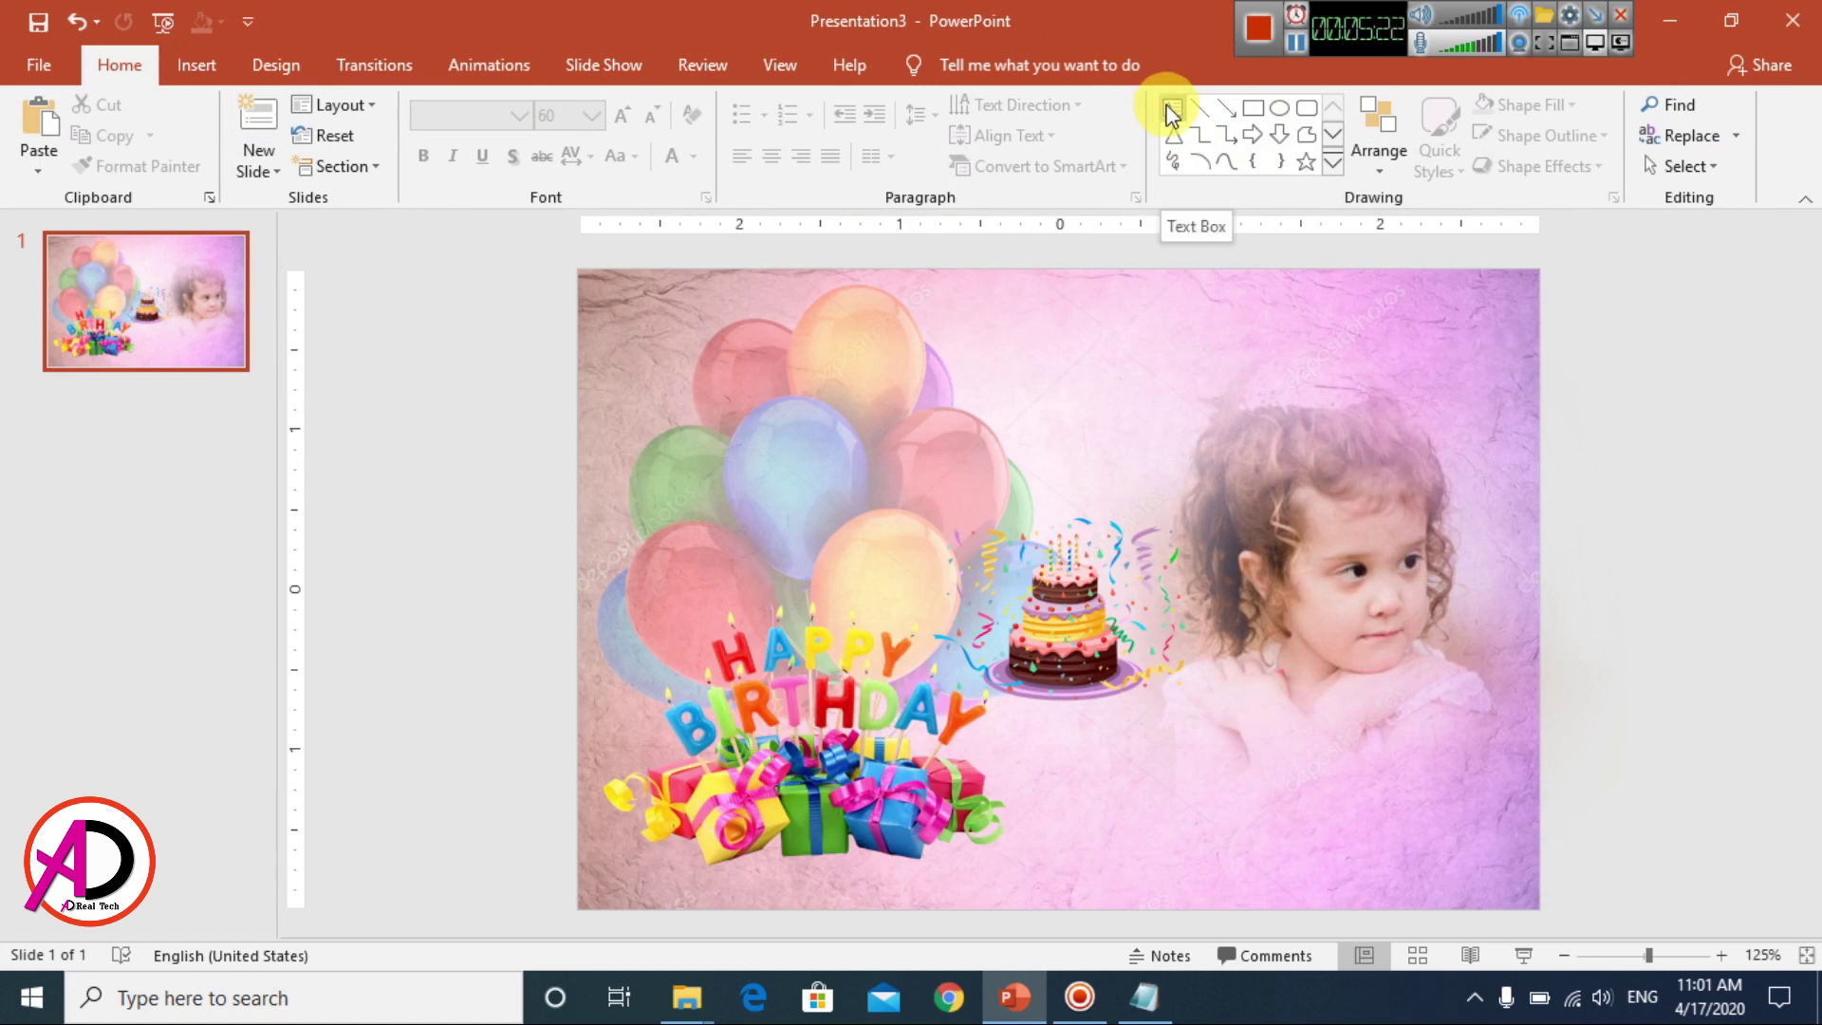
click(1171, 114)
mouse_move(618, 320)
mouse_down()
mouse_move(1073, 590)
mouse_move(1085, 636)
mouse_up()
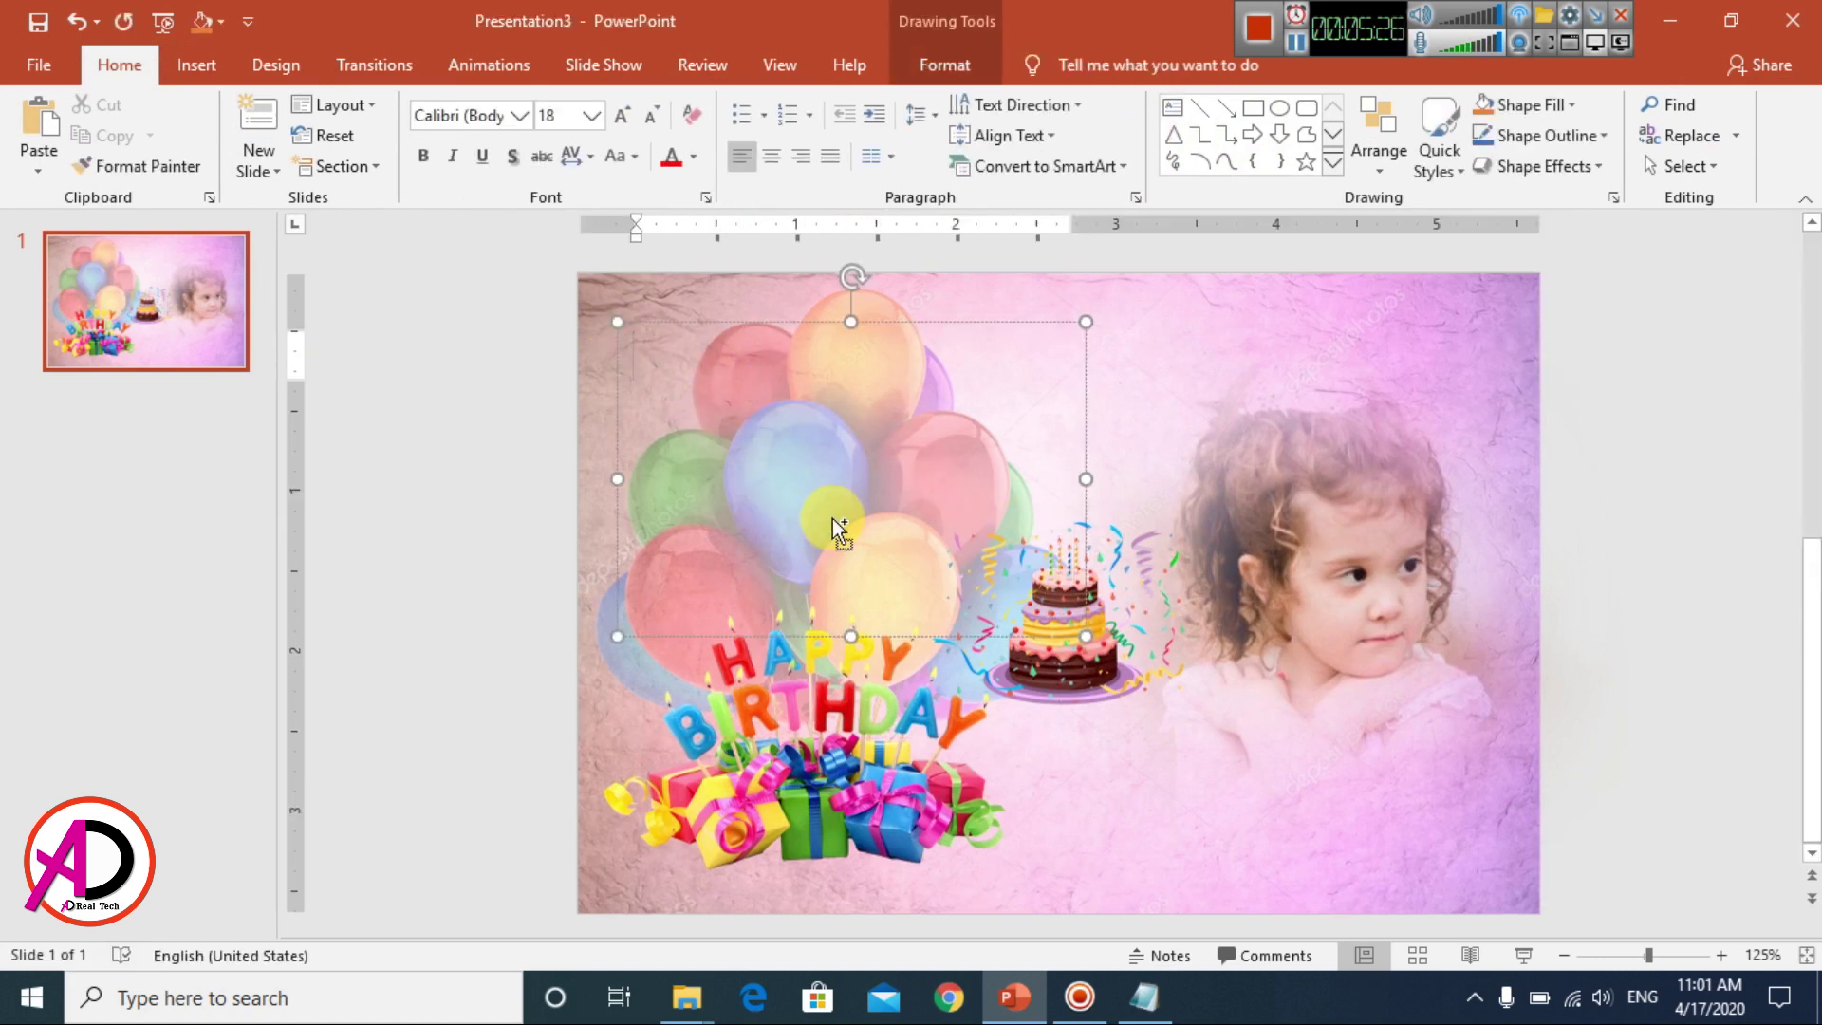
key(ctrl+v)
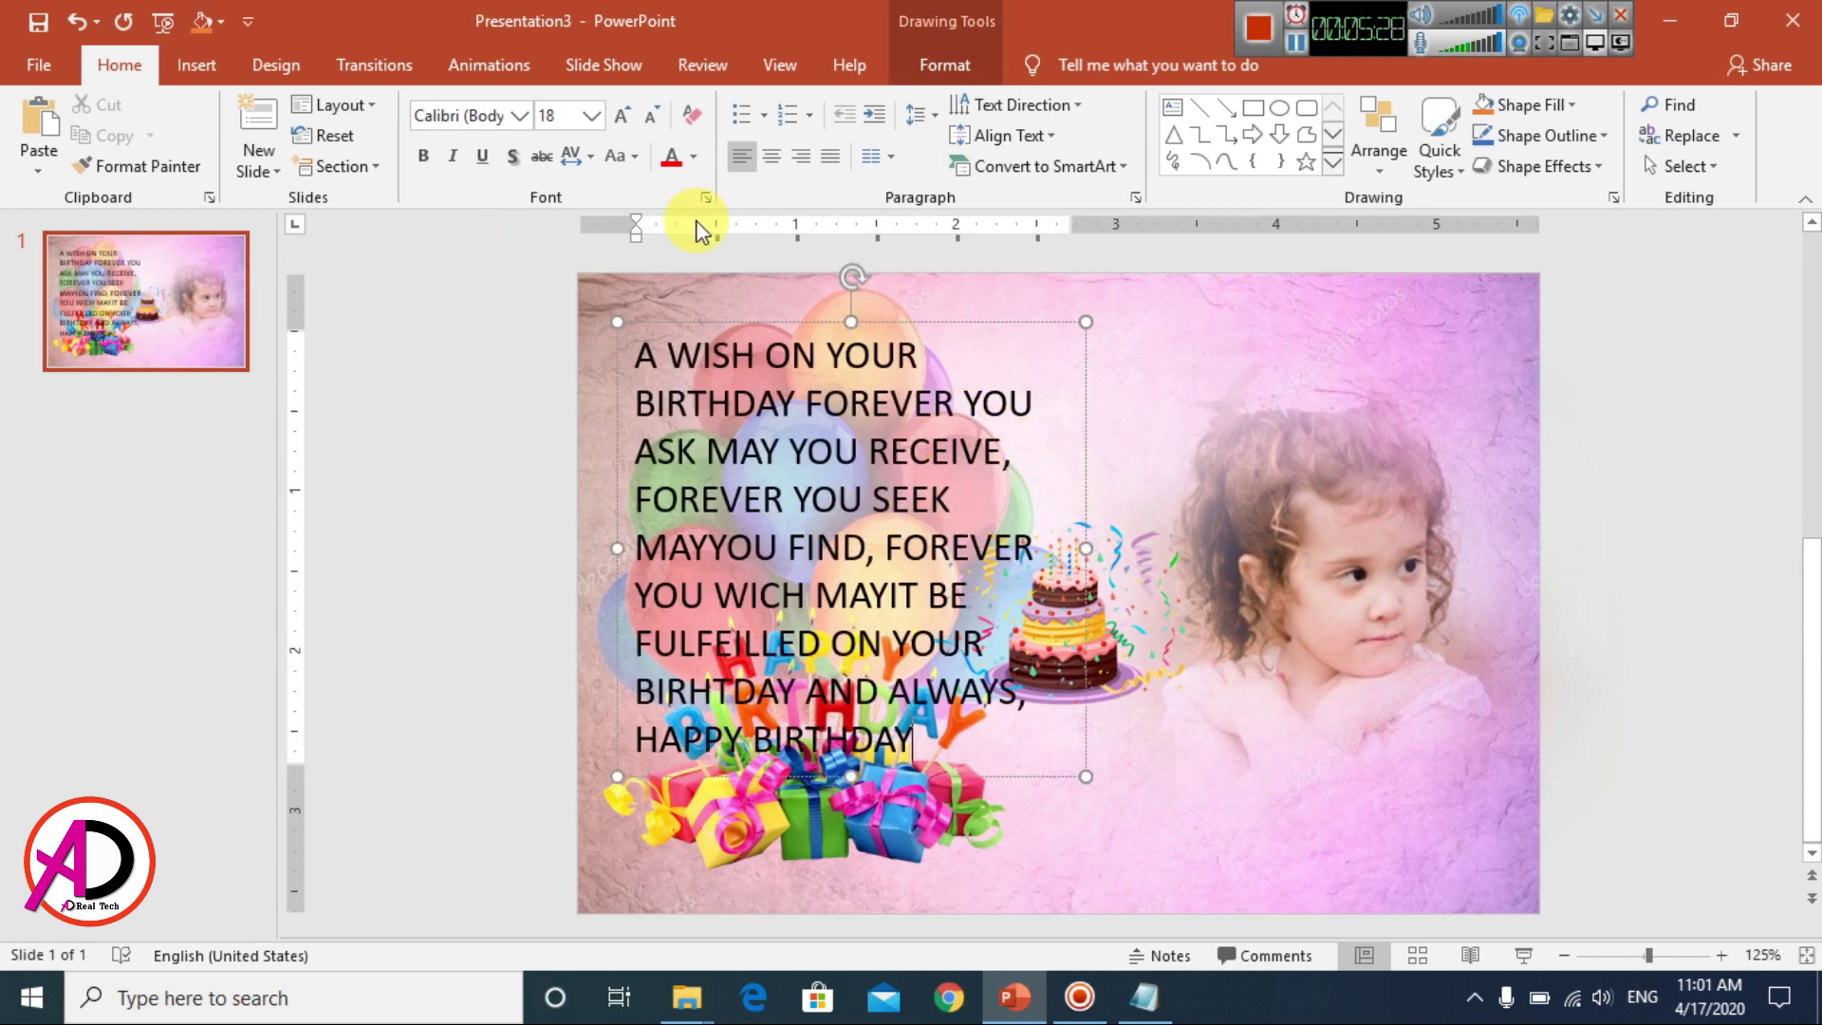
click(592, 116)
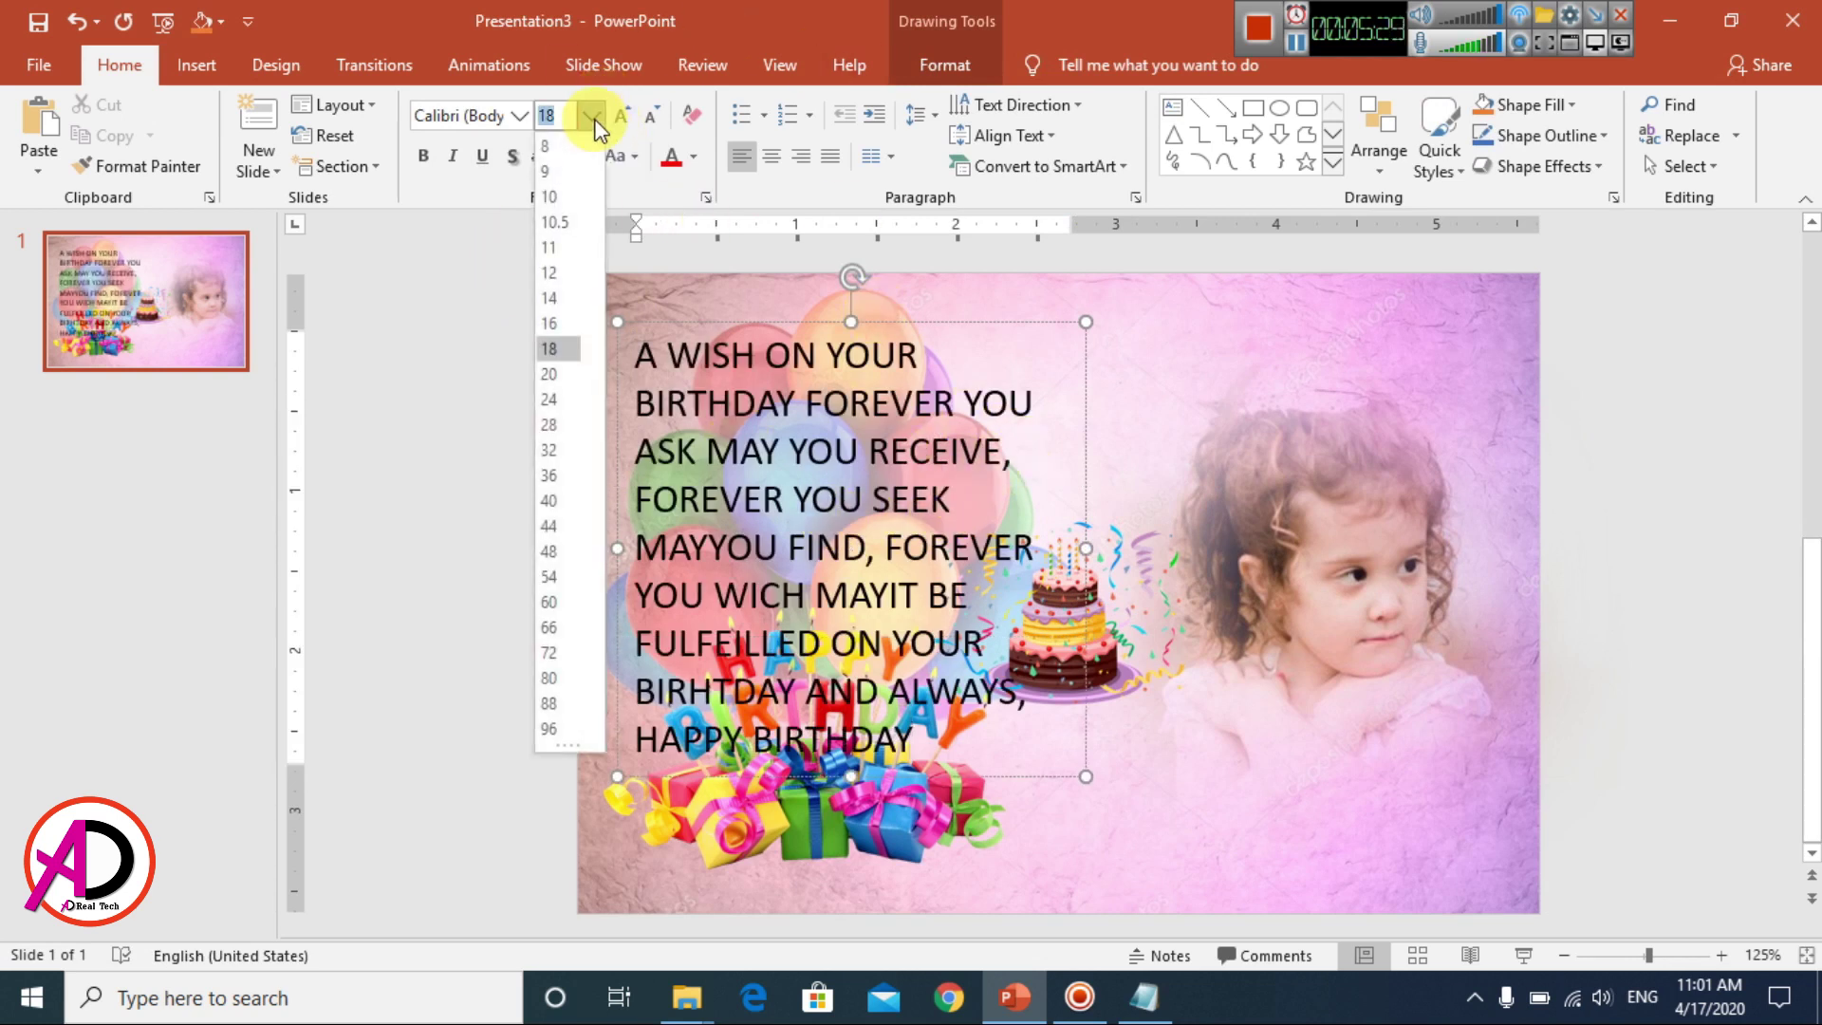
- Set all the wish text to 14 pt
click(550, 297)
key(ctrl+a)
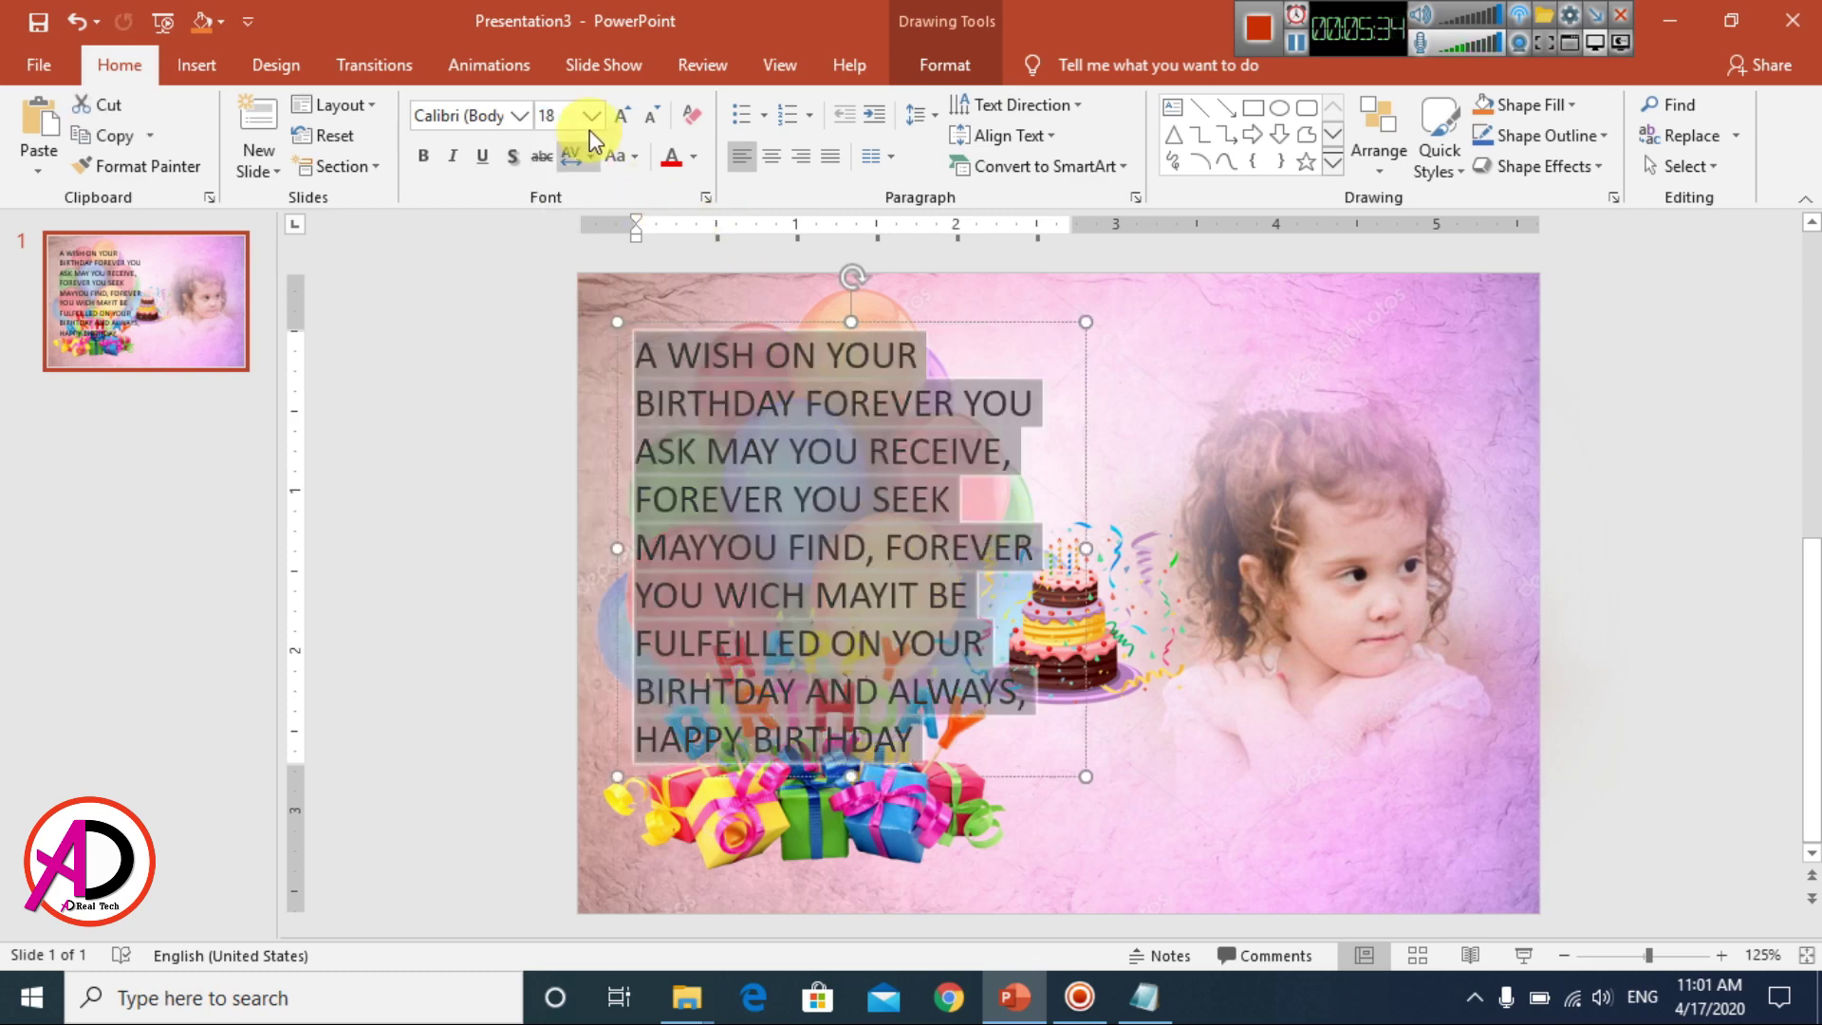
click(589, 125)
click(551, 299)
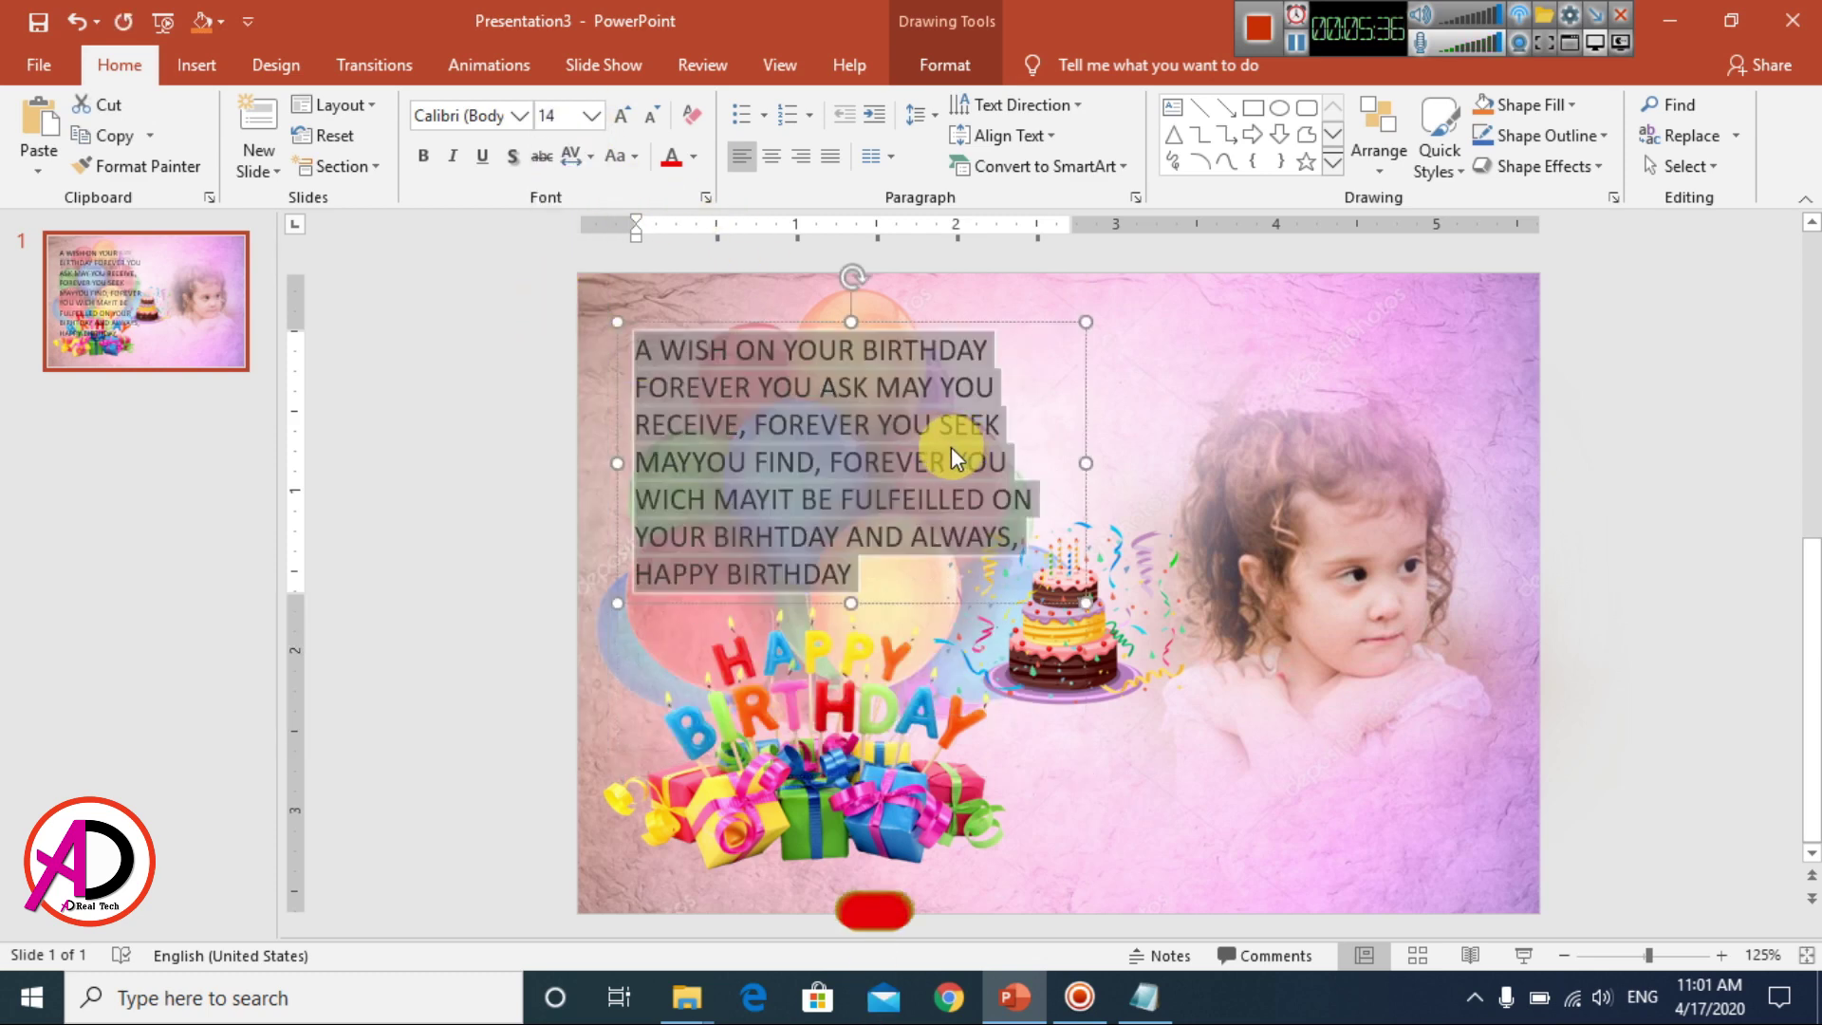
drag(1017, 323, 1033, 317)
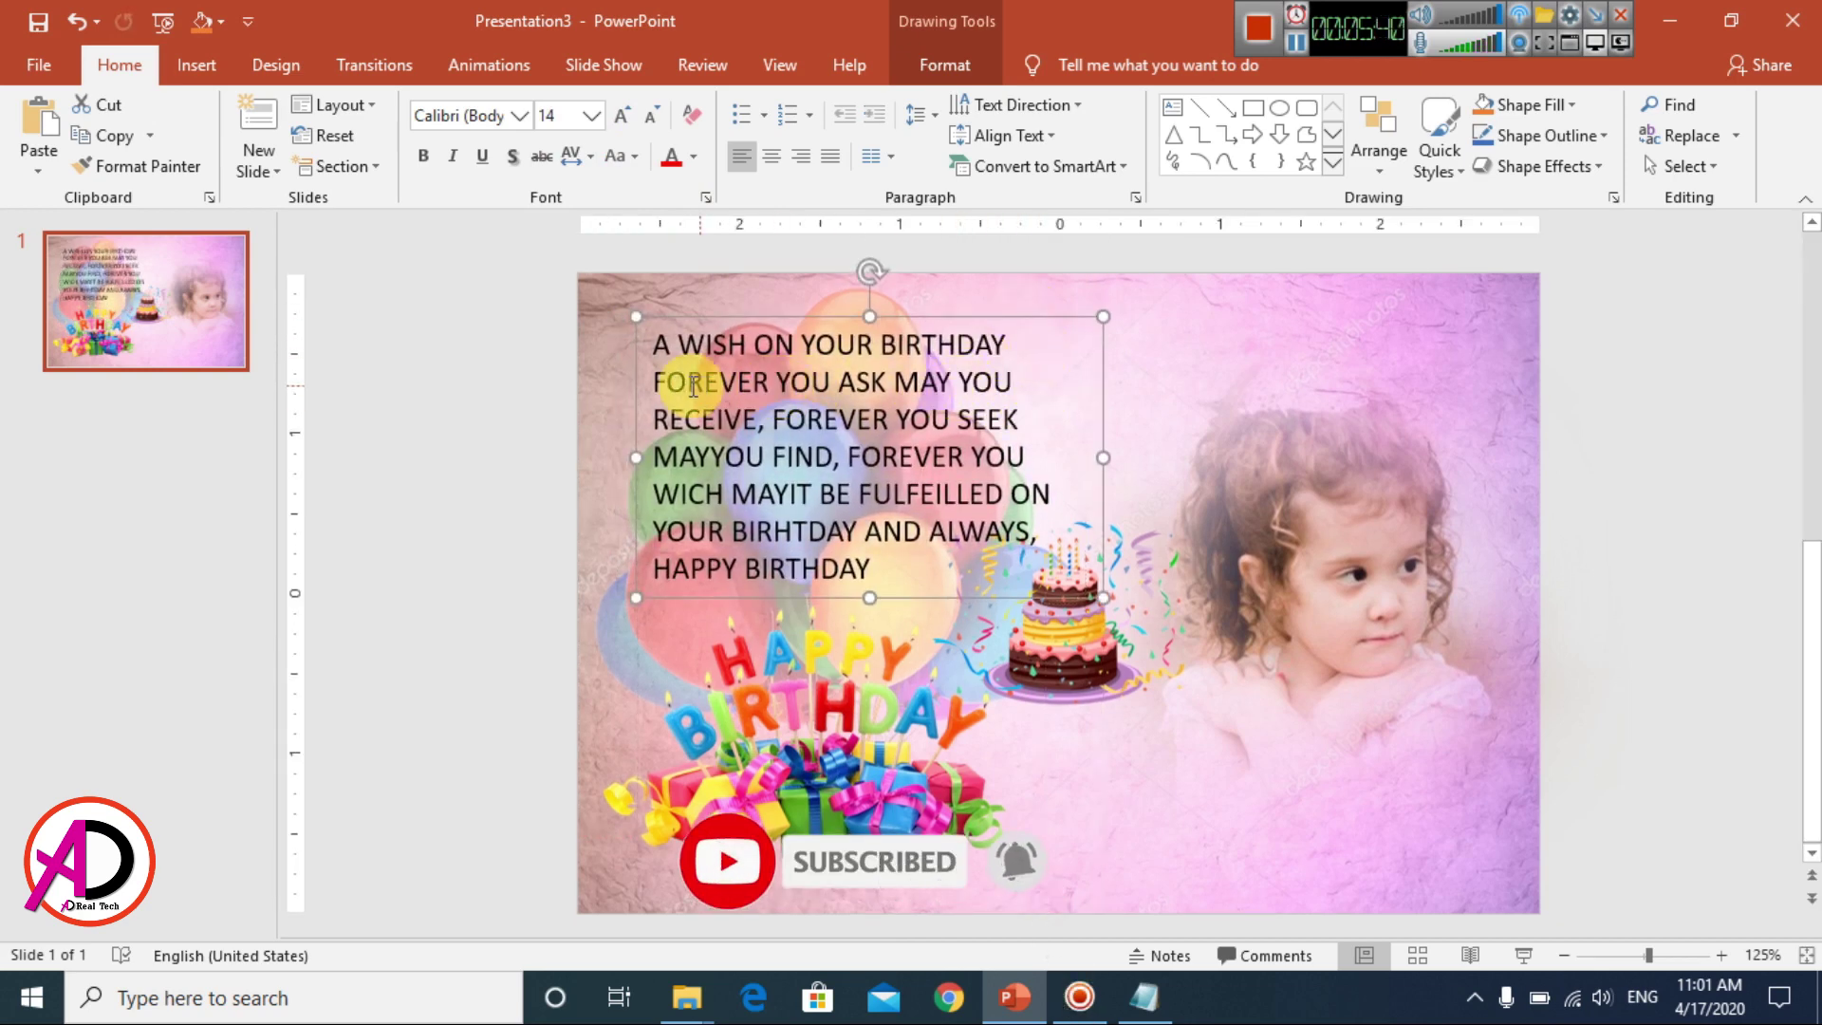
- Centre-align the wish text and widen its box to the right
click(840, 417)
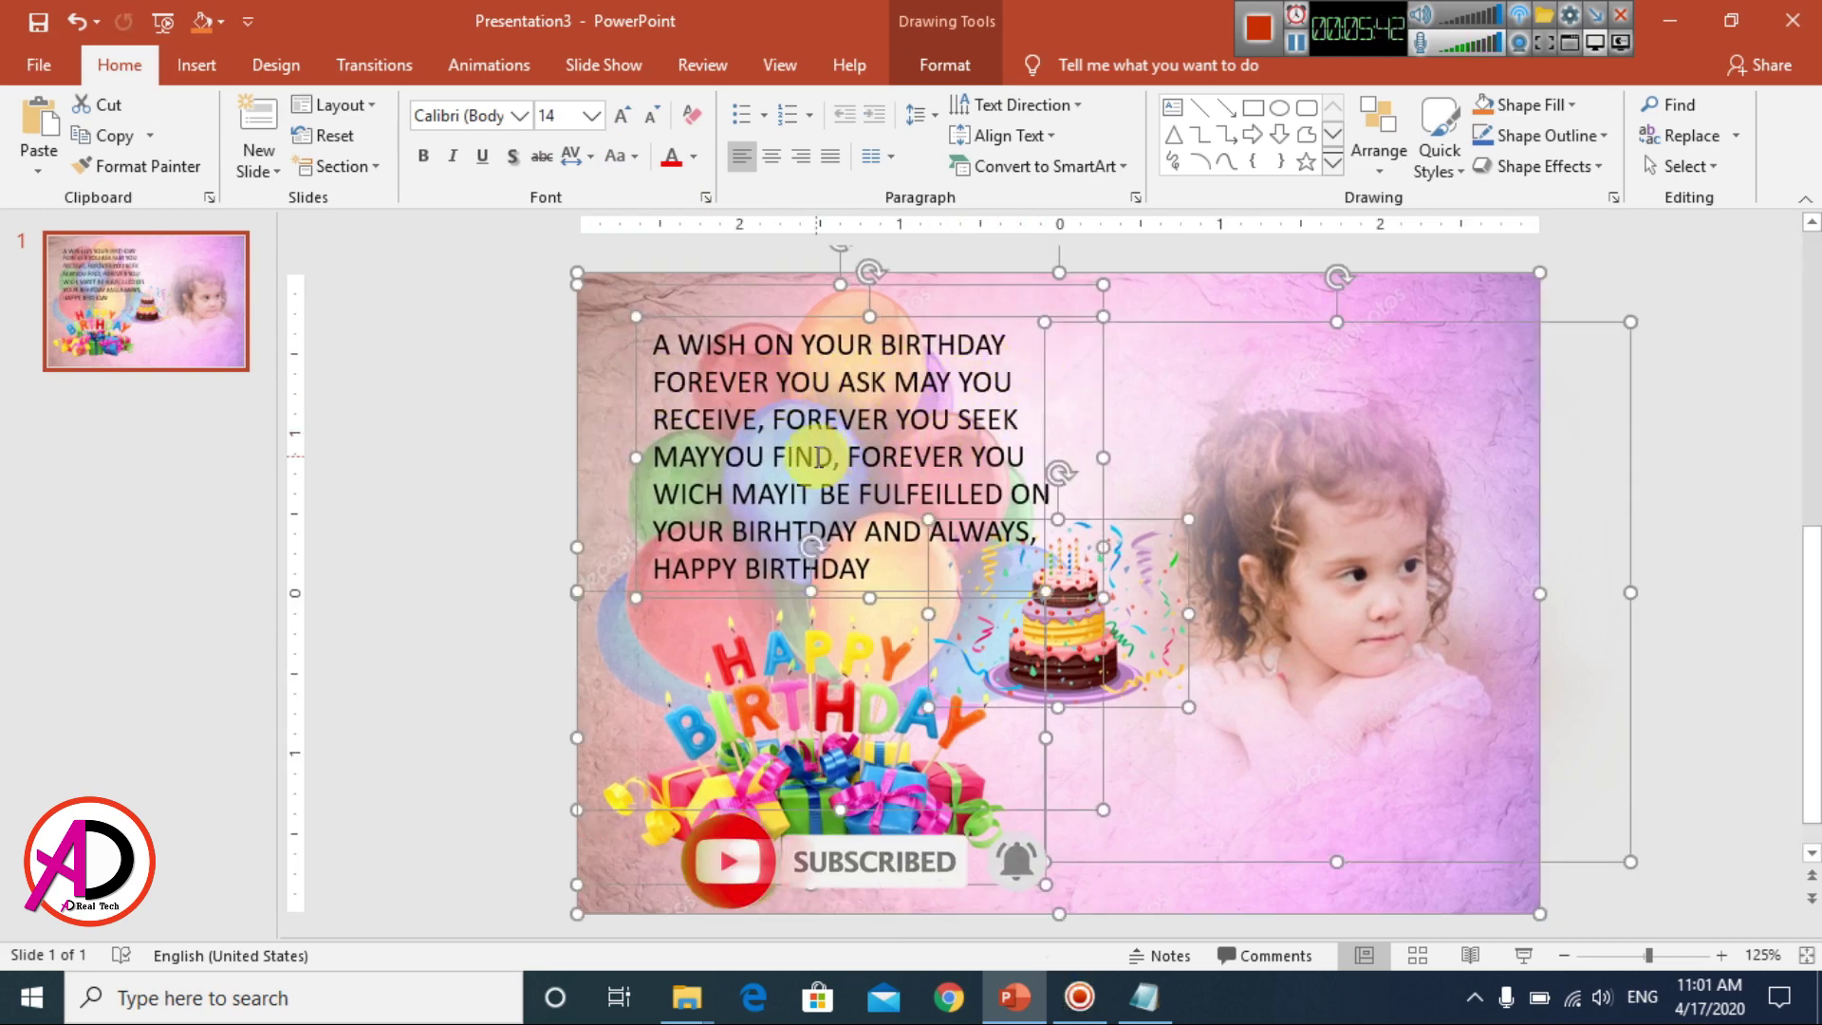
click(839, 389)
key(ctrl+a)
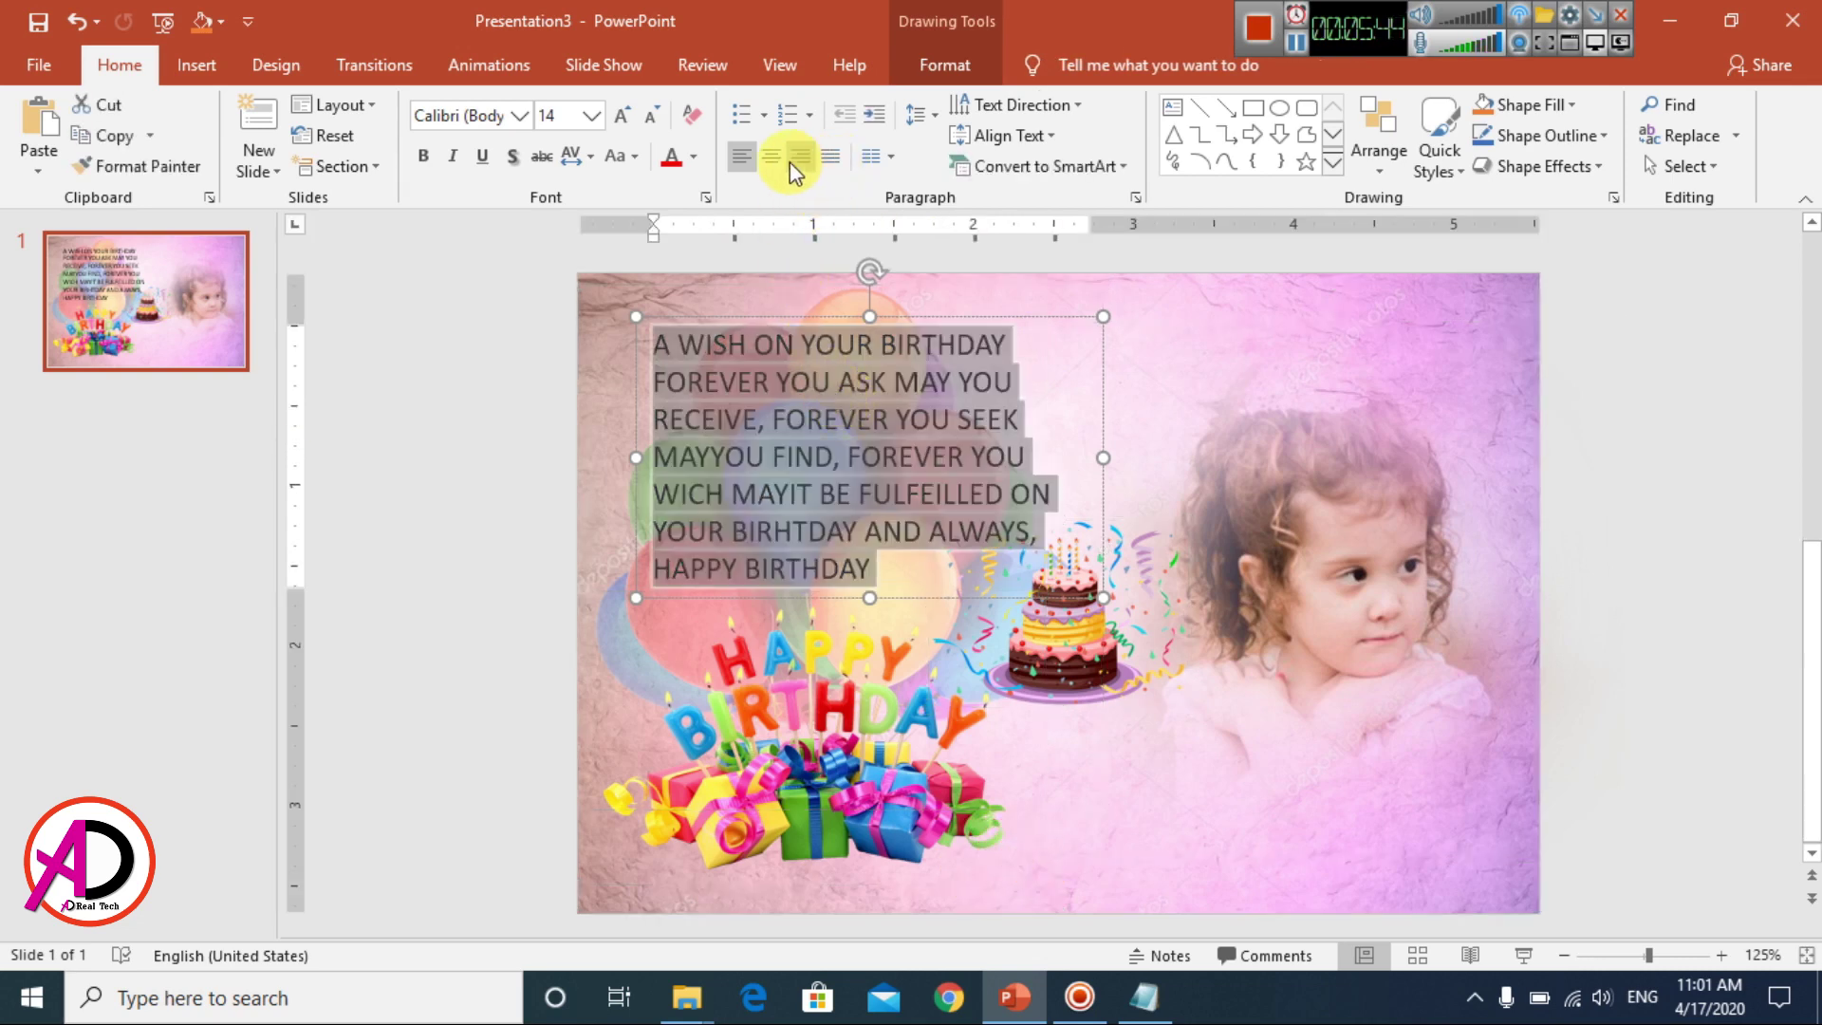
click(772, 156)
click(927, 456)
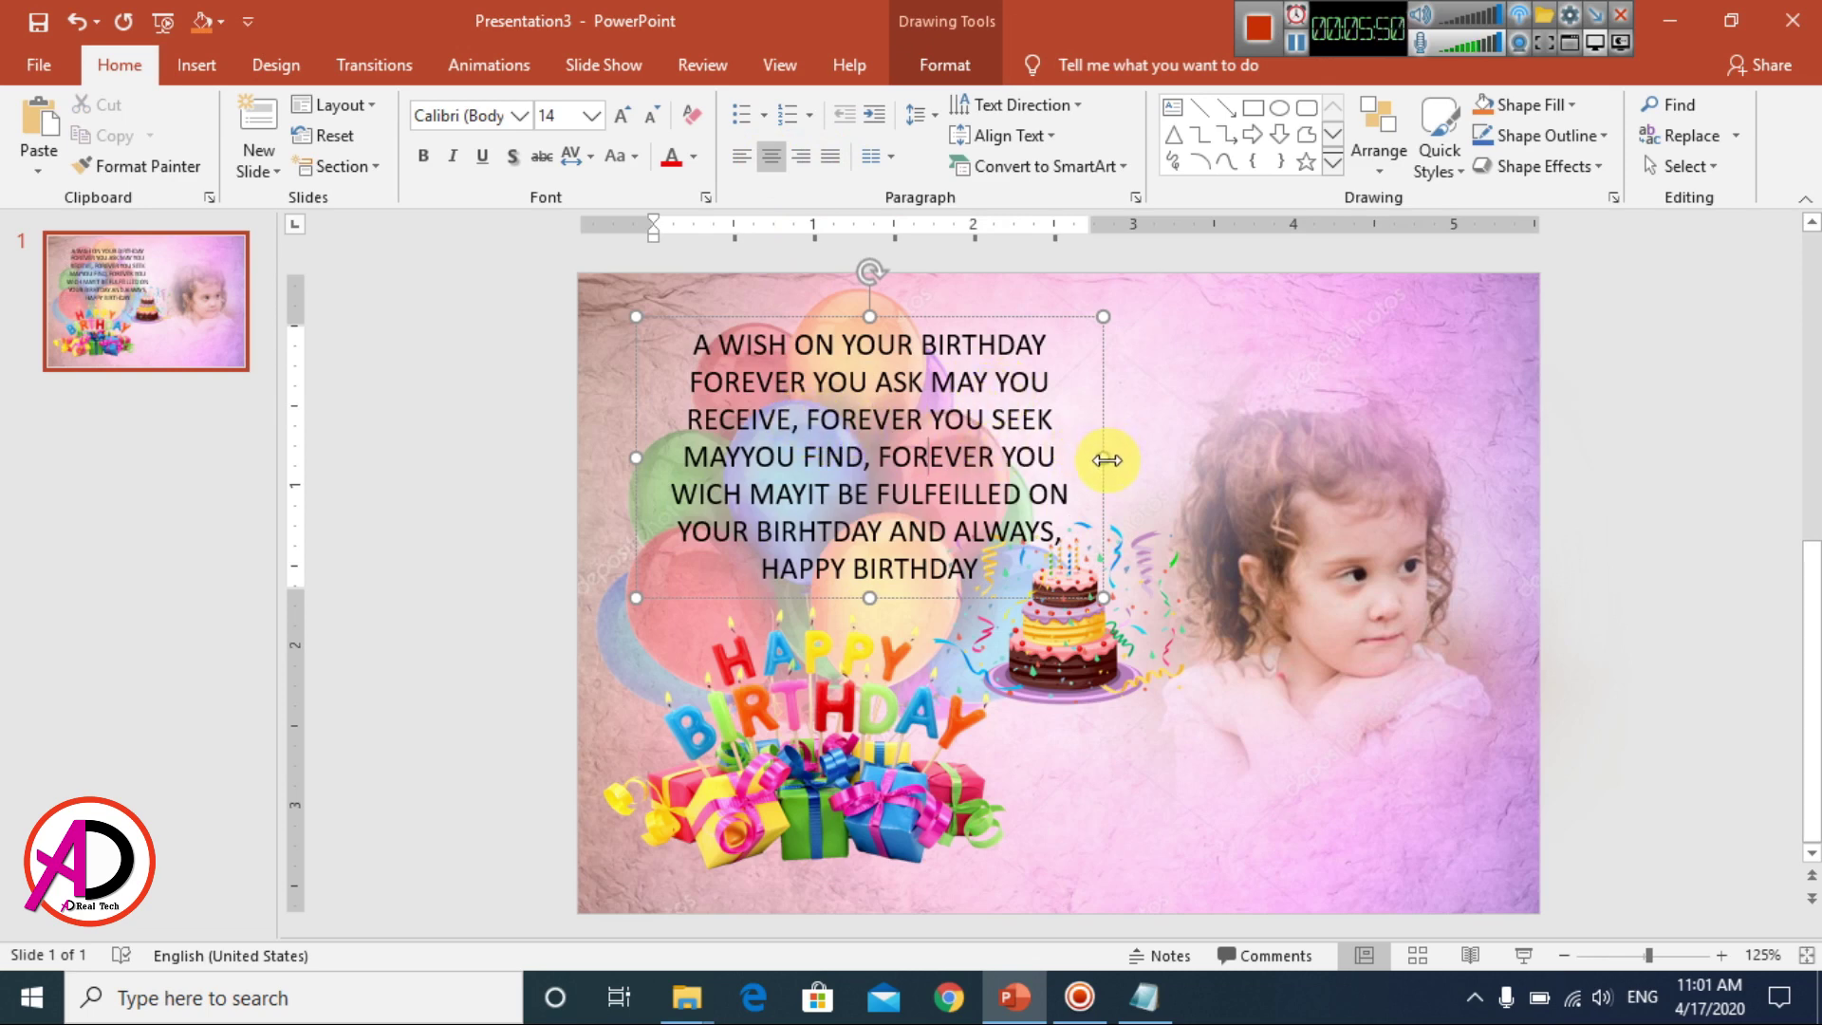
drag(1106, 459, 1160, 459)
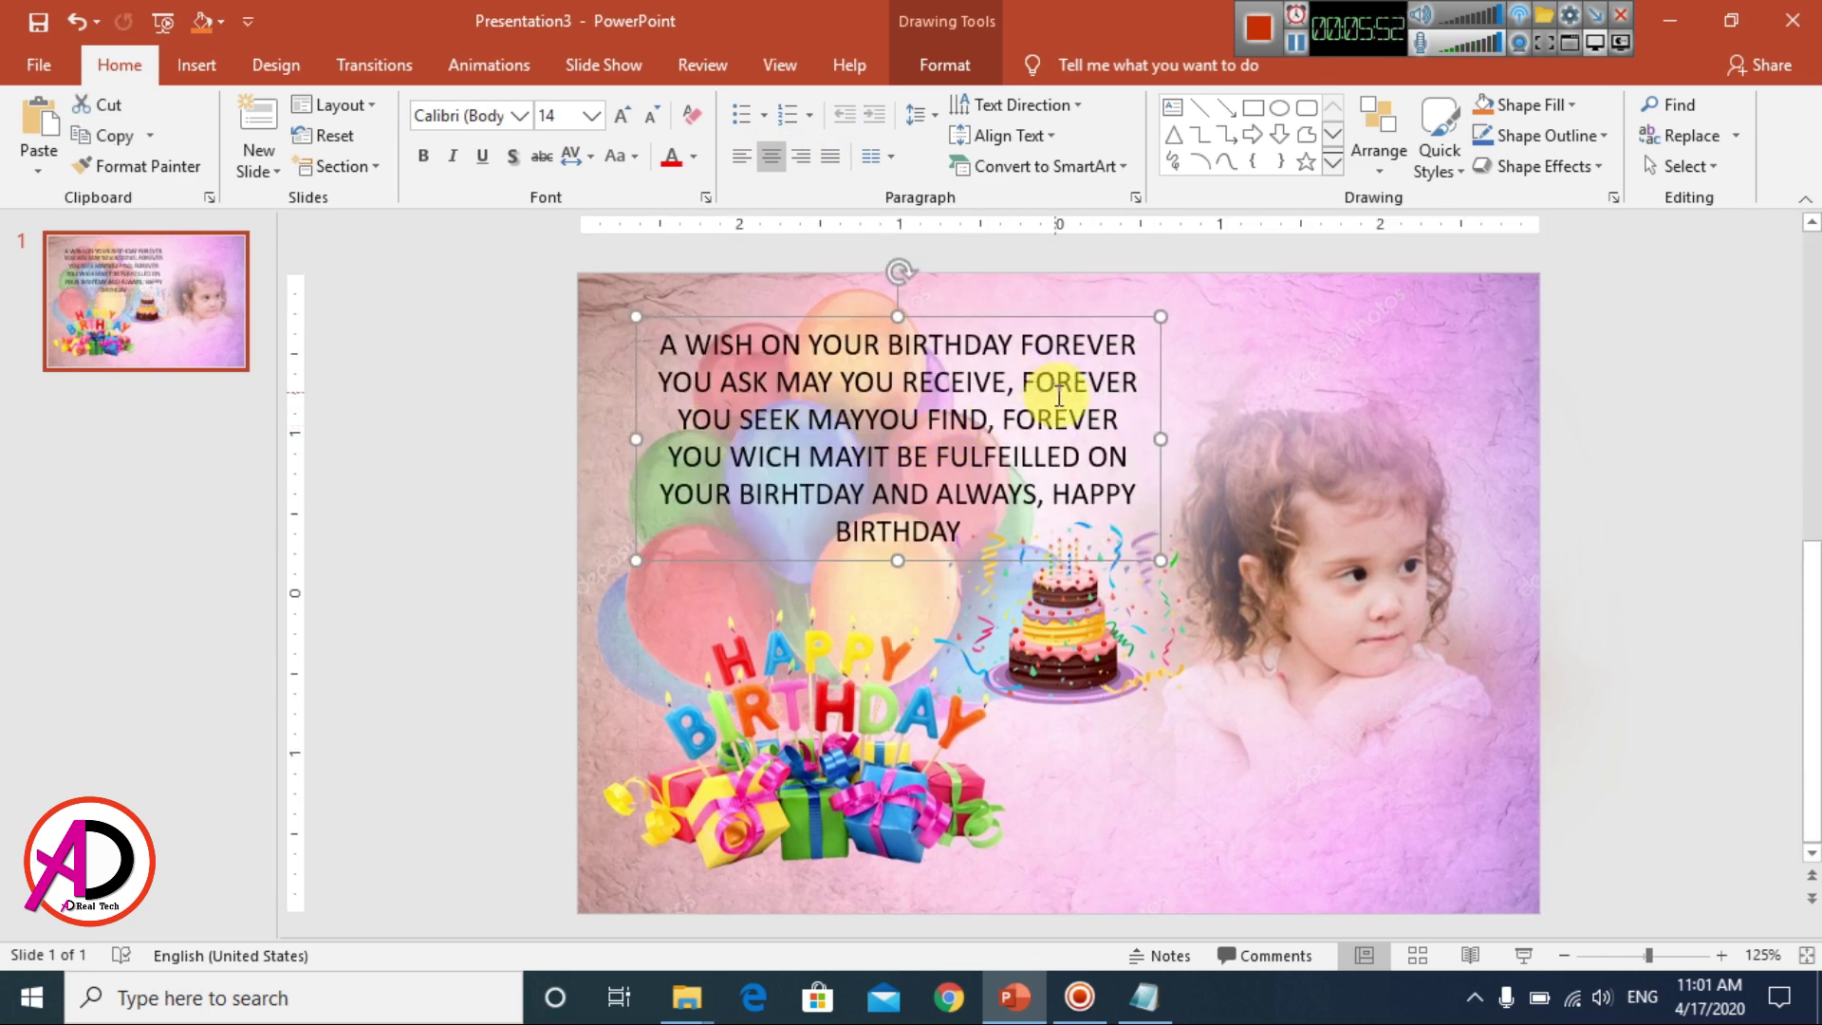
- Start FOREVER on a new line, widen the box, and put HAPPY BIRTHDAY on its own line
click(1007, 424)
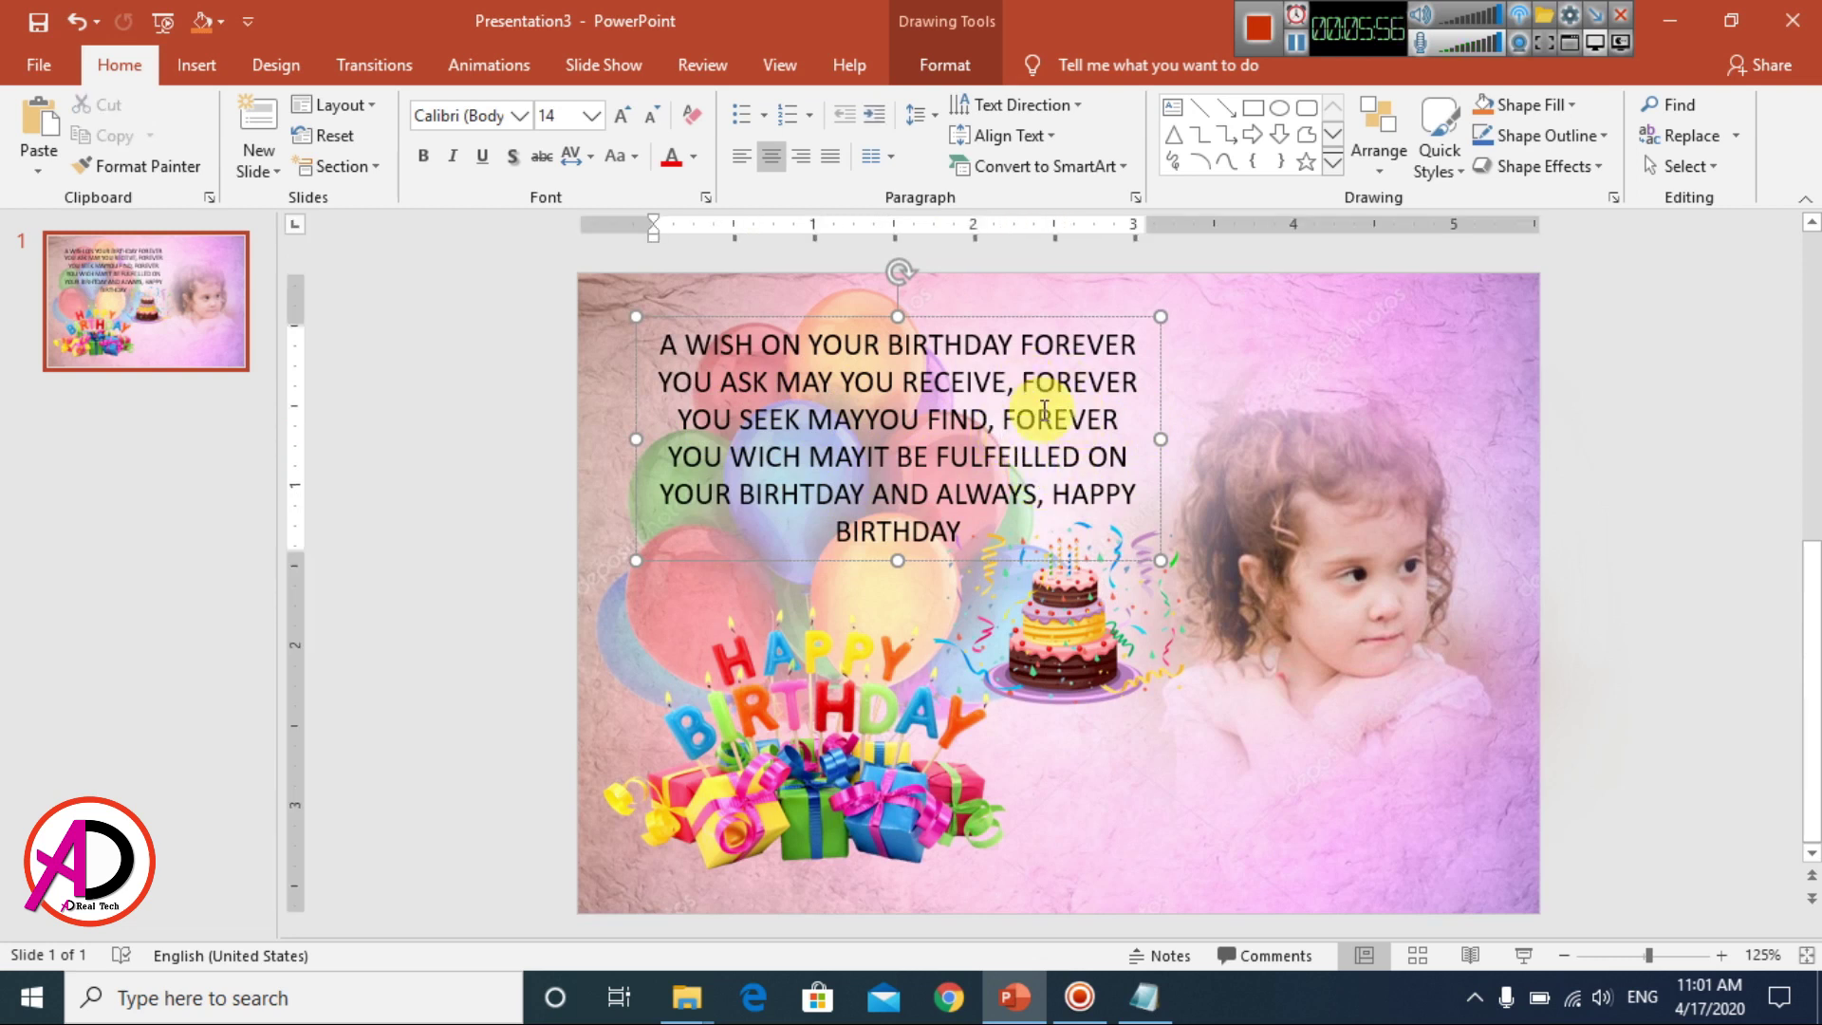
key(Return)
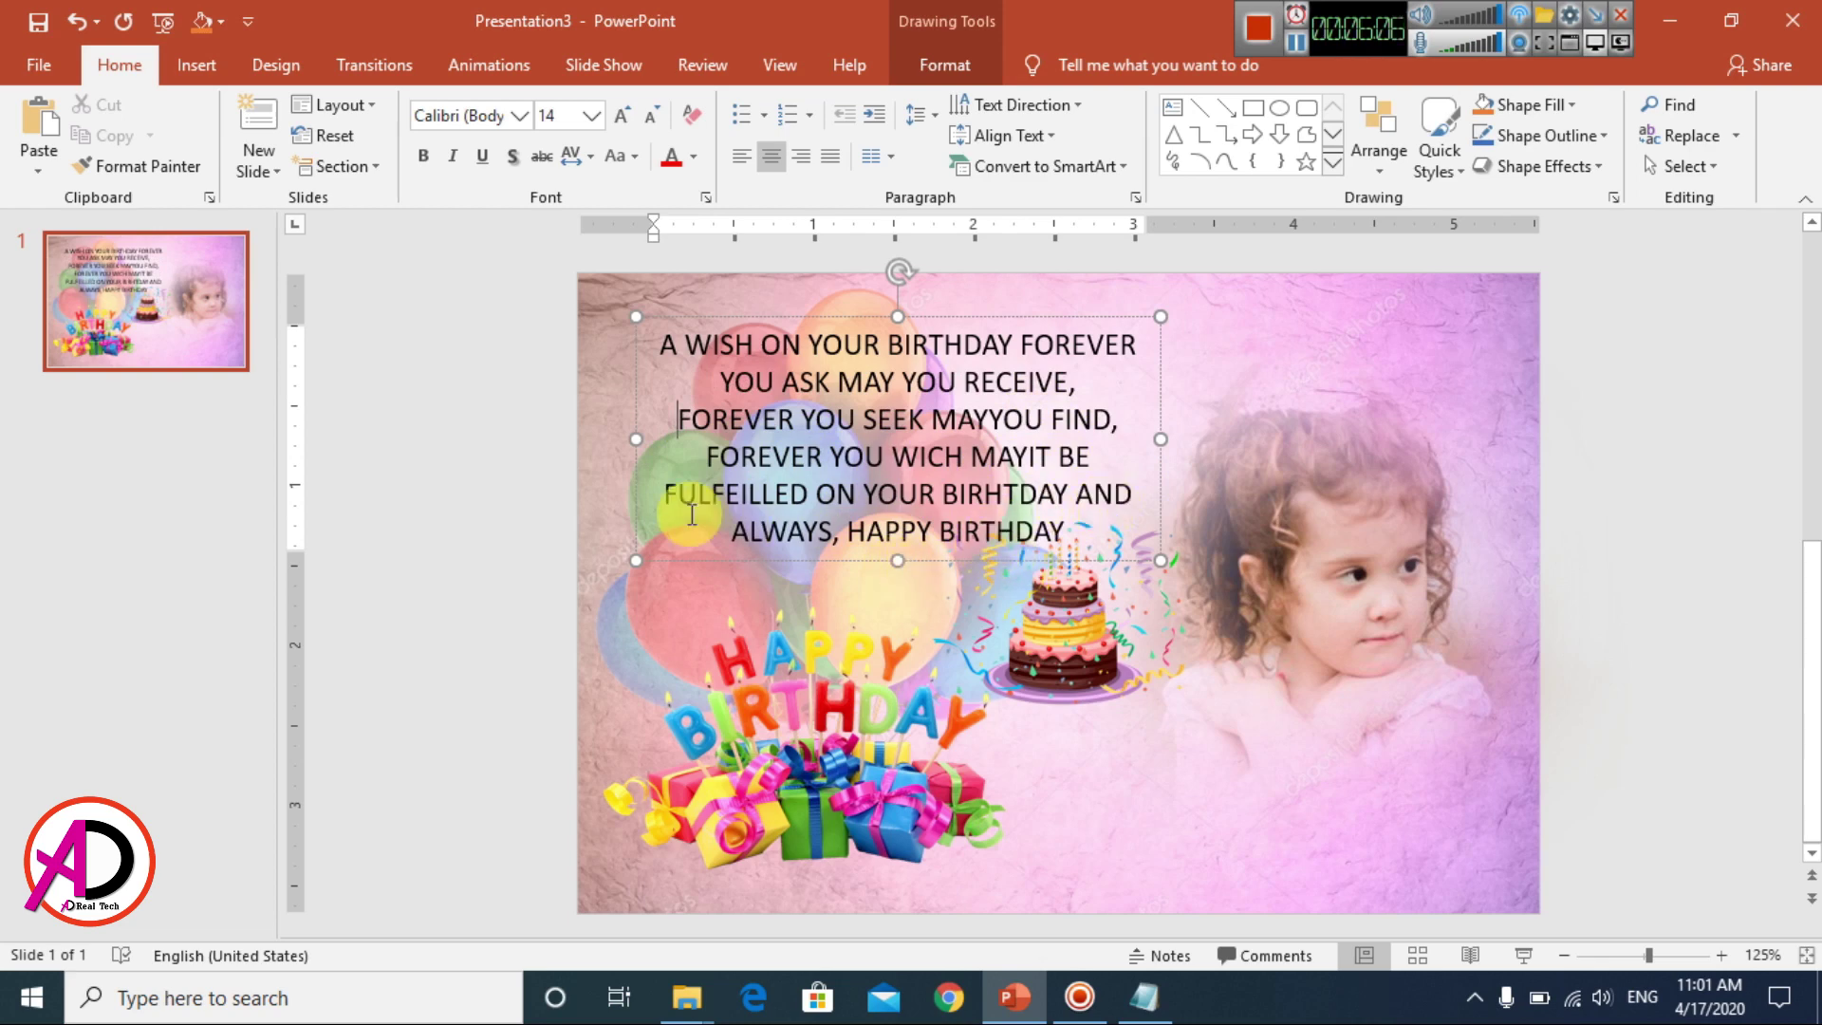
drag(1156, 438, 1207, 438)
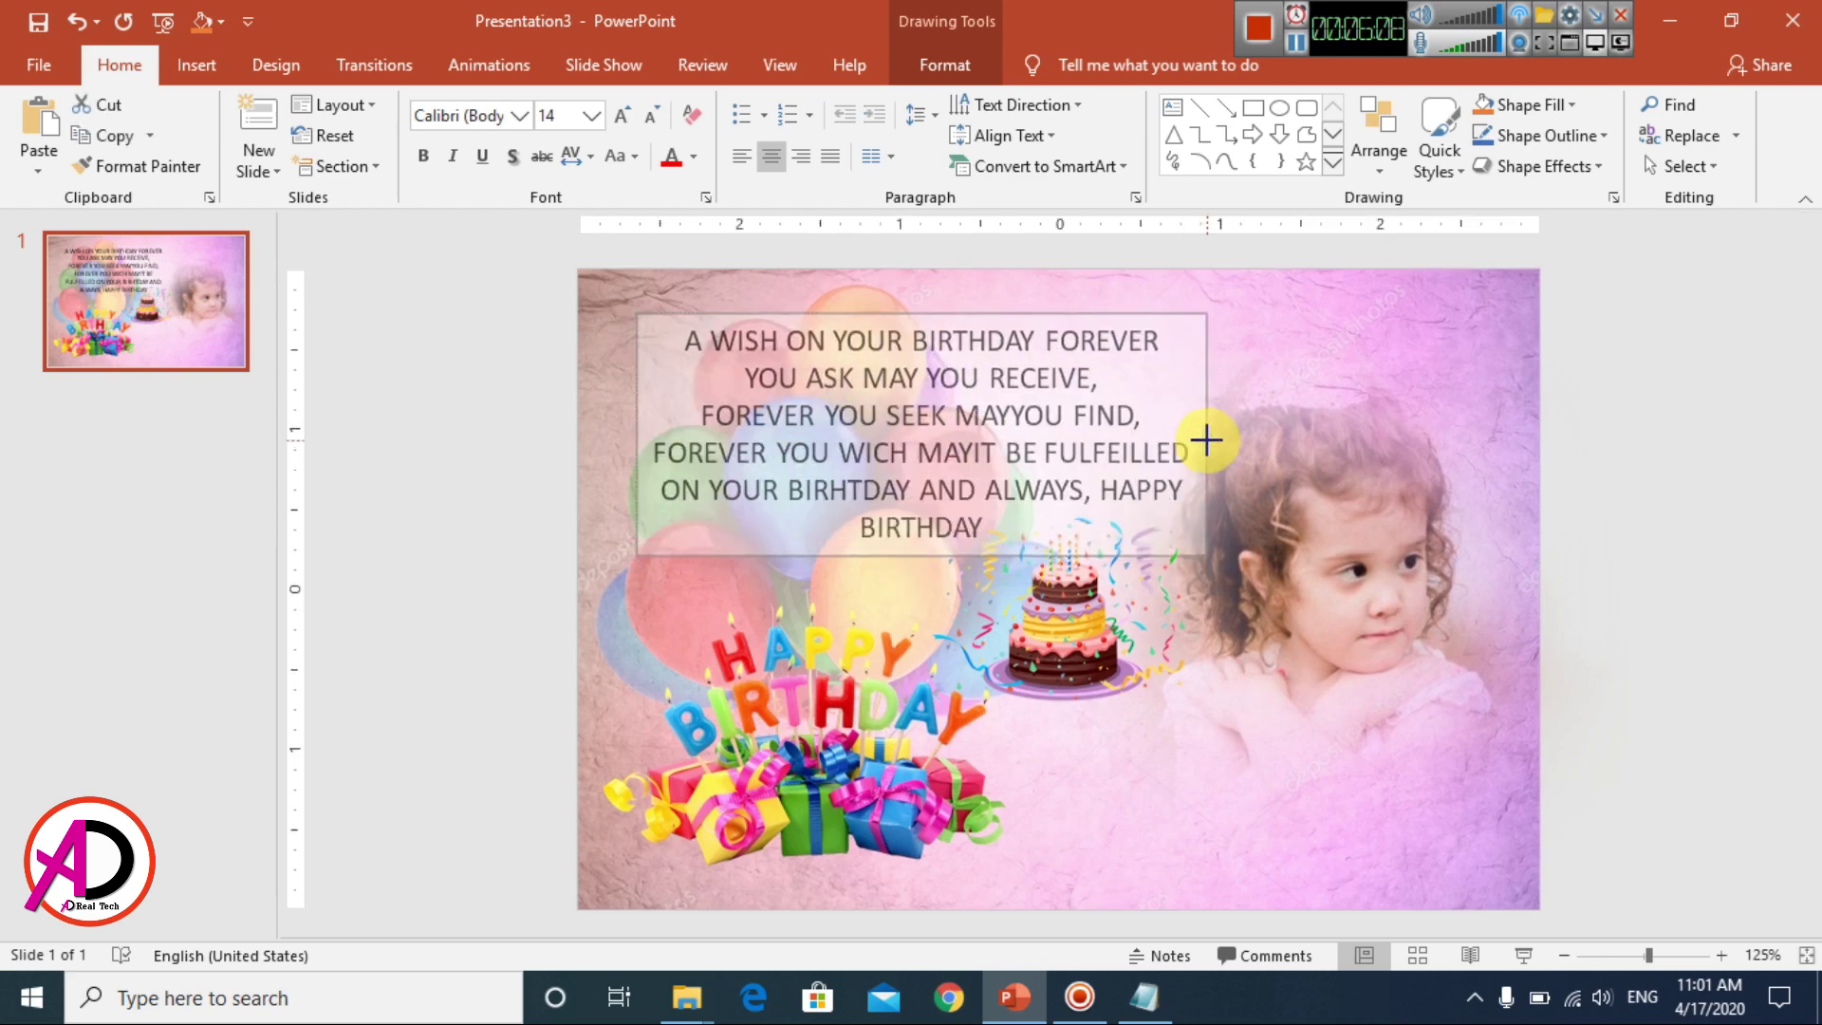
click(1103, 495)
key(Return)
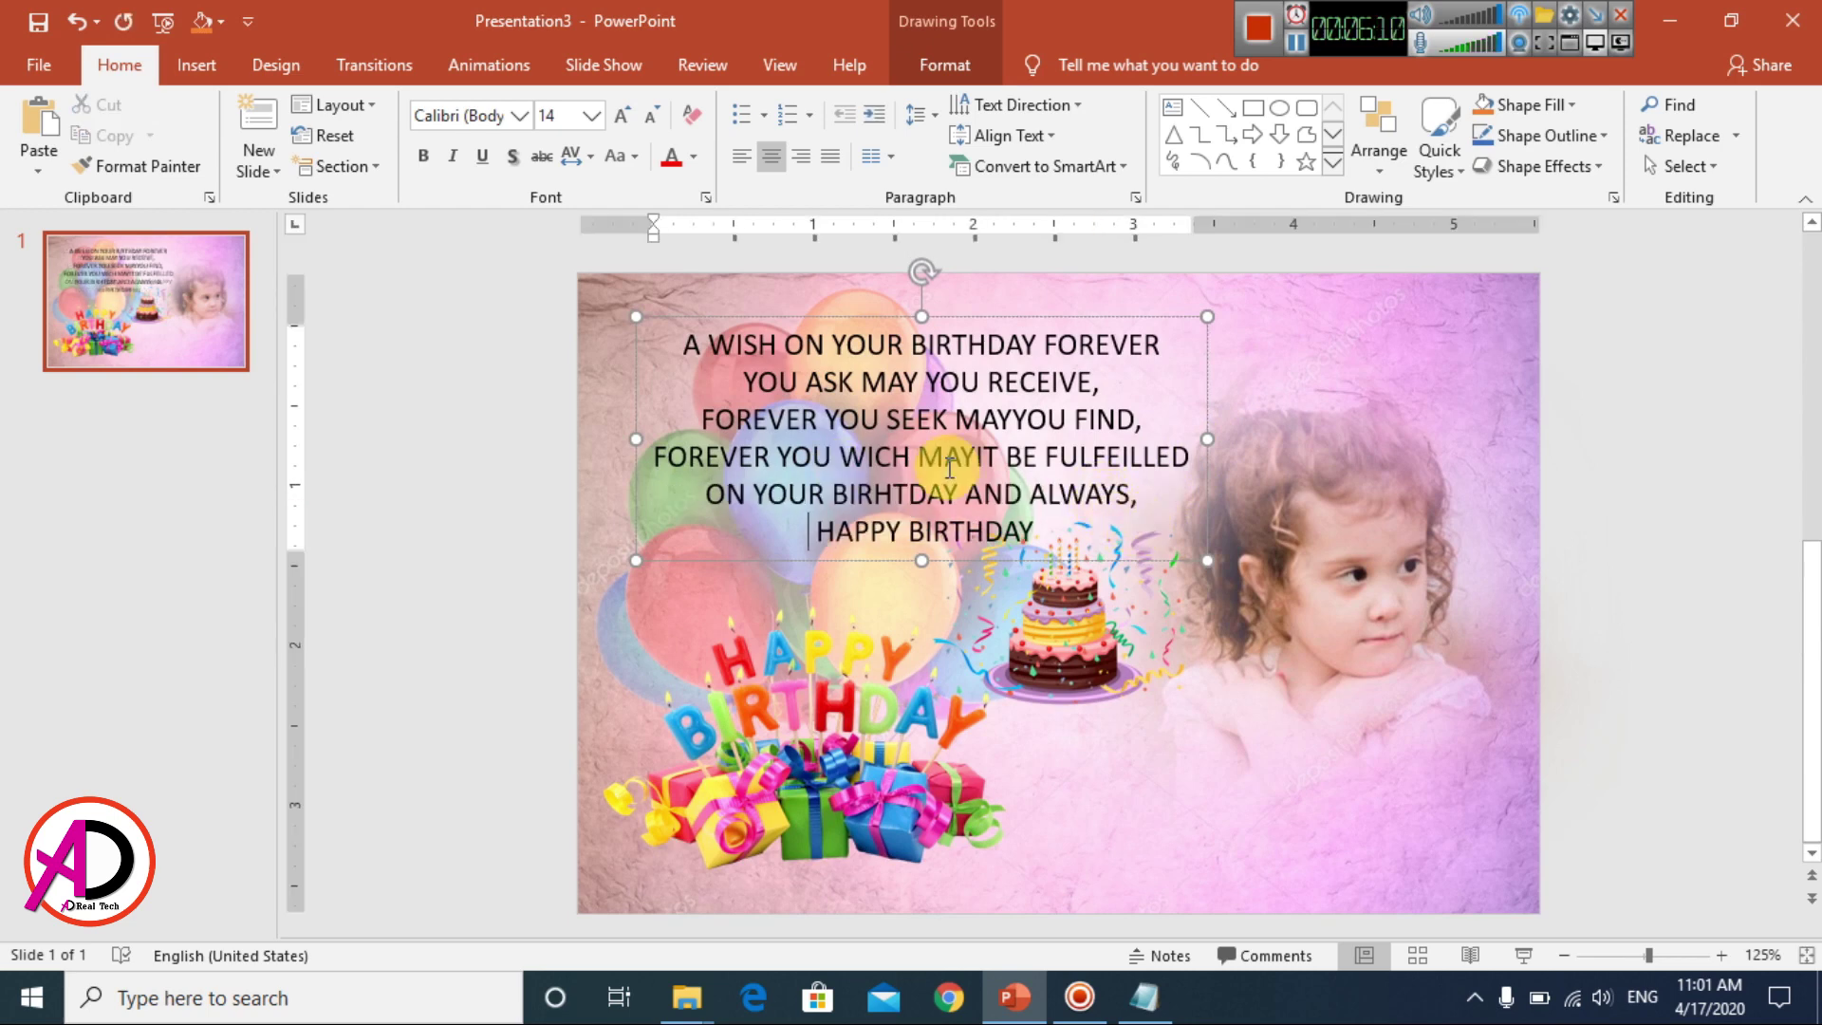
- Move the wish box up toward the top-left, adjust its height, and italicise the text
mouse_move(1026, 325)
mouse_down()
mouse_move(980, 287)
mouse_move(988, 305)
mouse_up()
drag(870, 521, 888, 563)
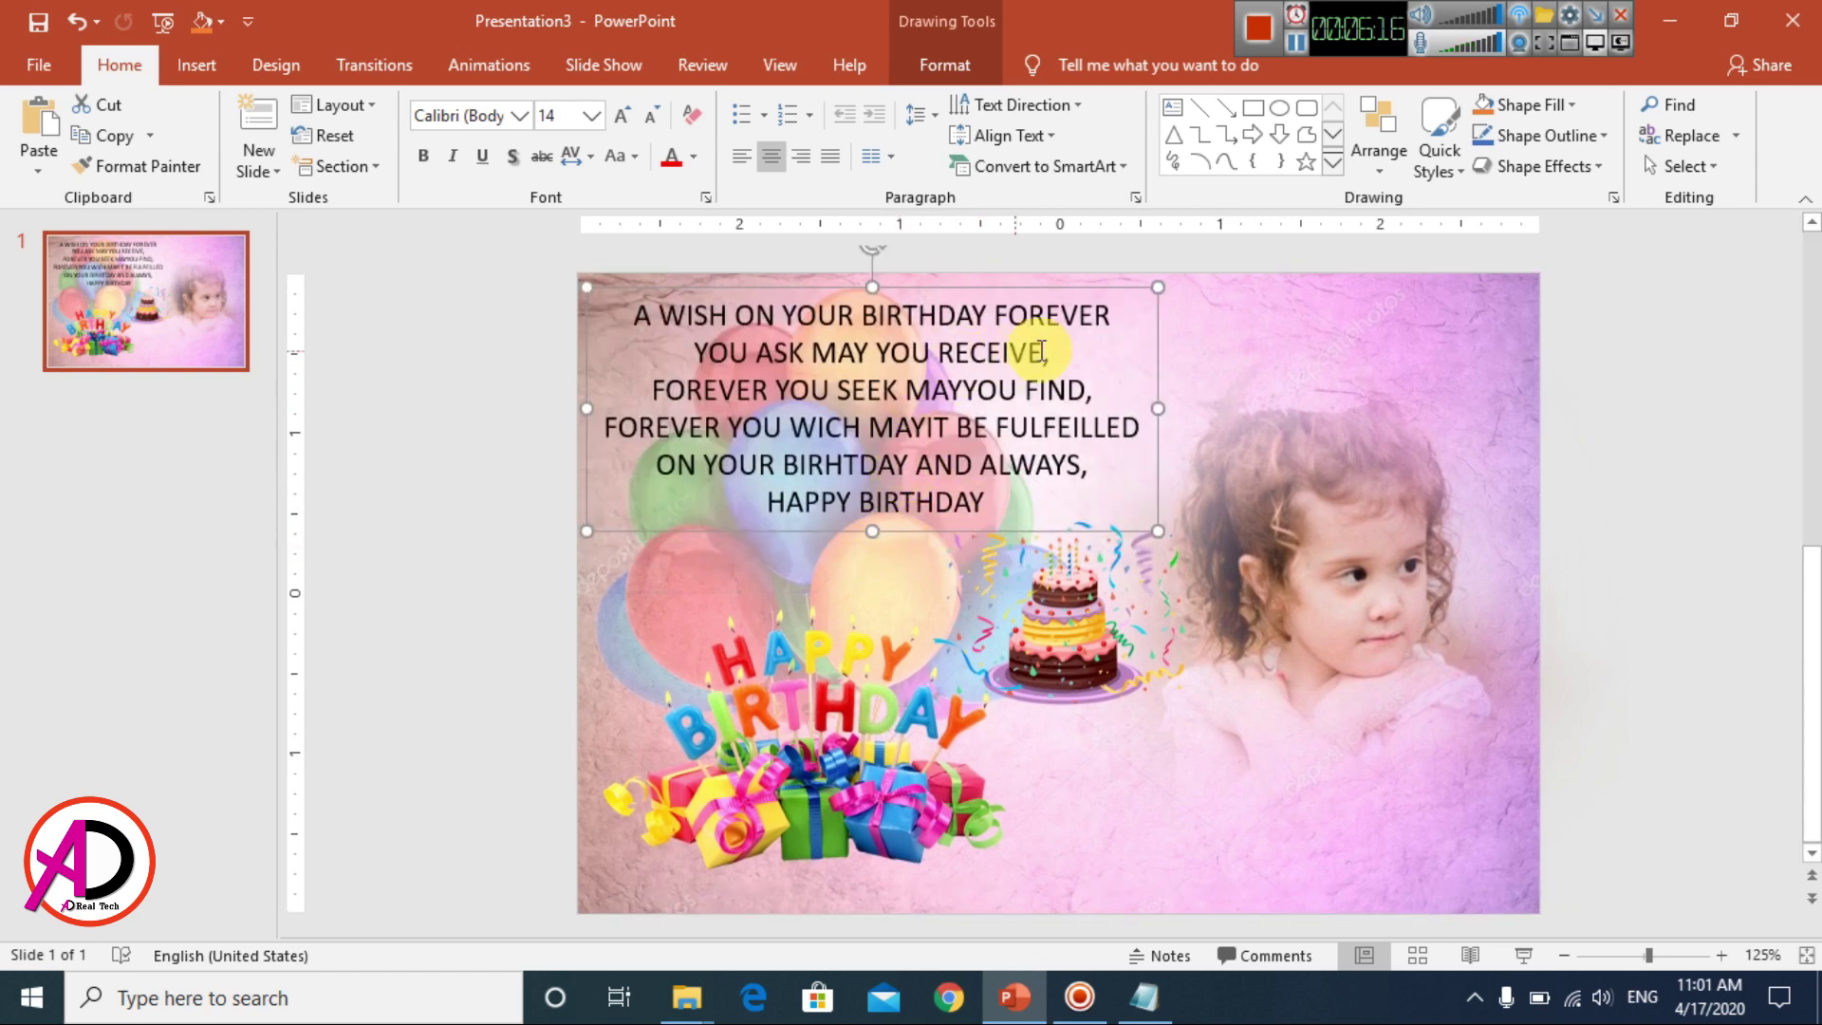
drag(992, 503, 661, 314)
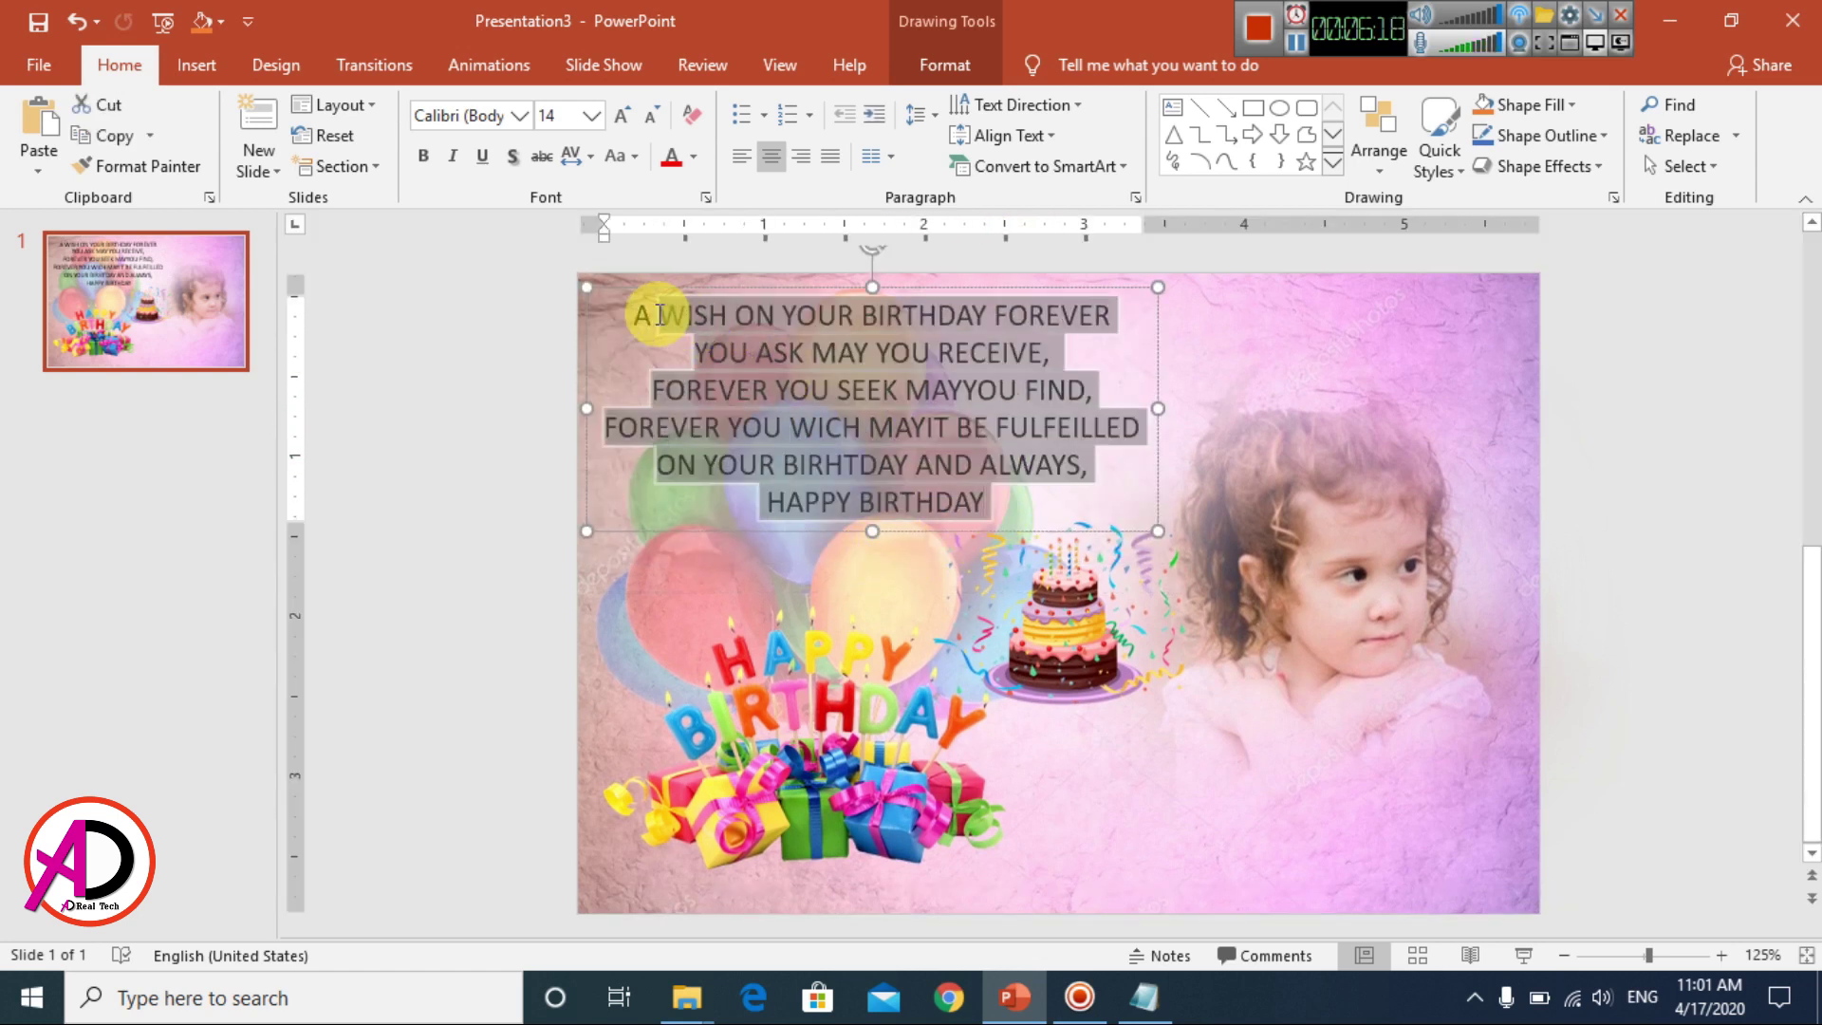
key(ctrl+i)
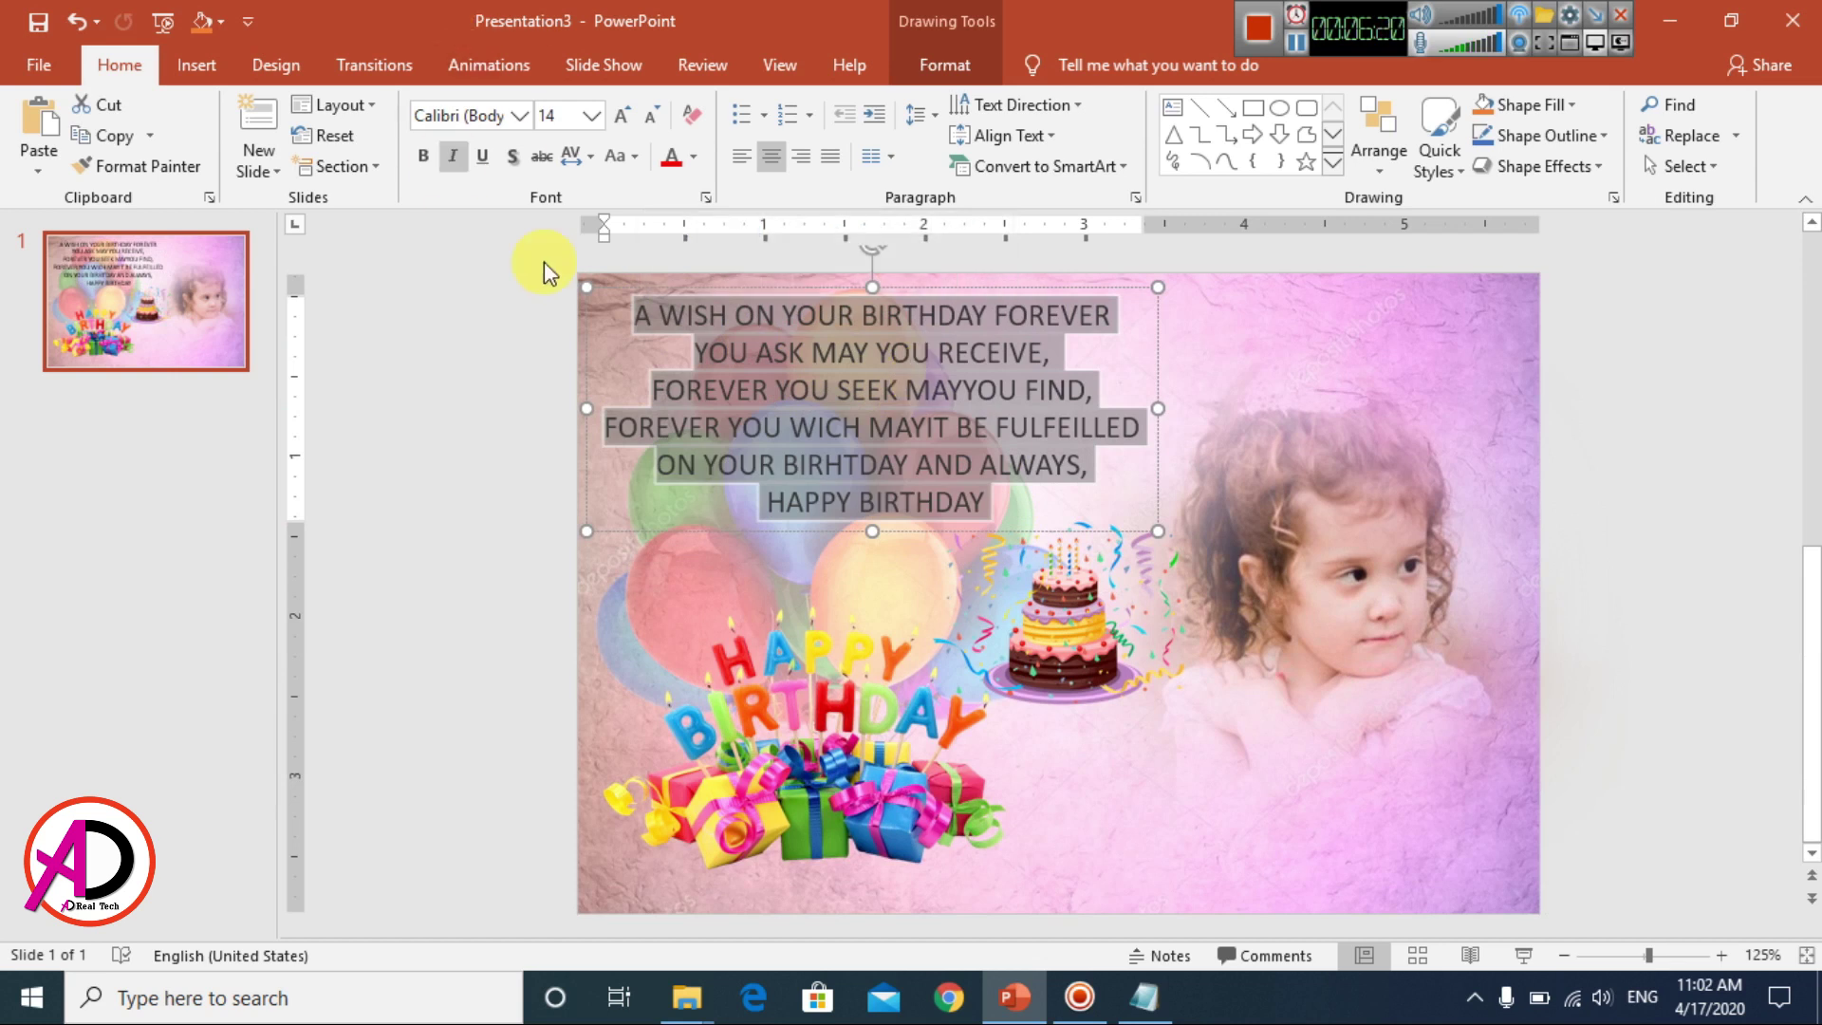
- Change the wish text's font to Alpha crisp
click(524, 123)
click(471, 116)
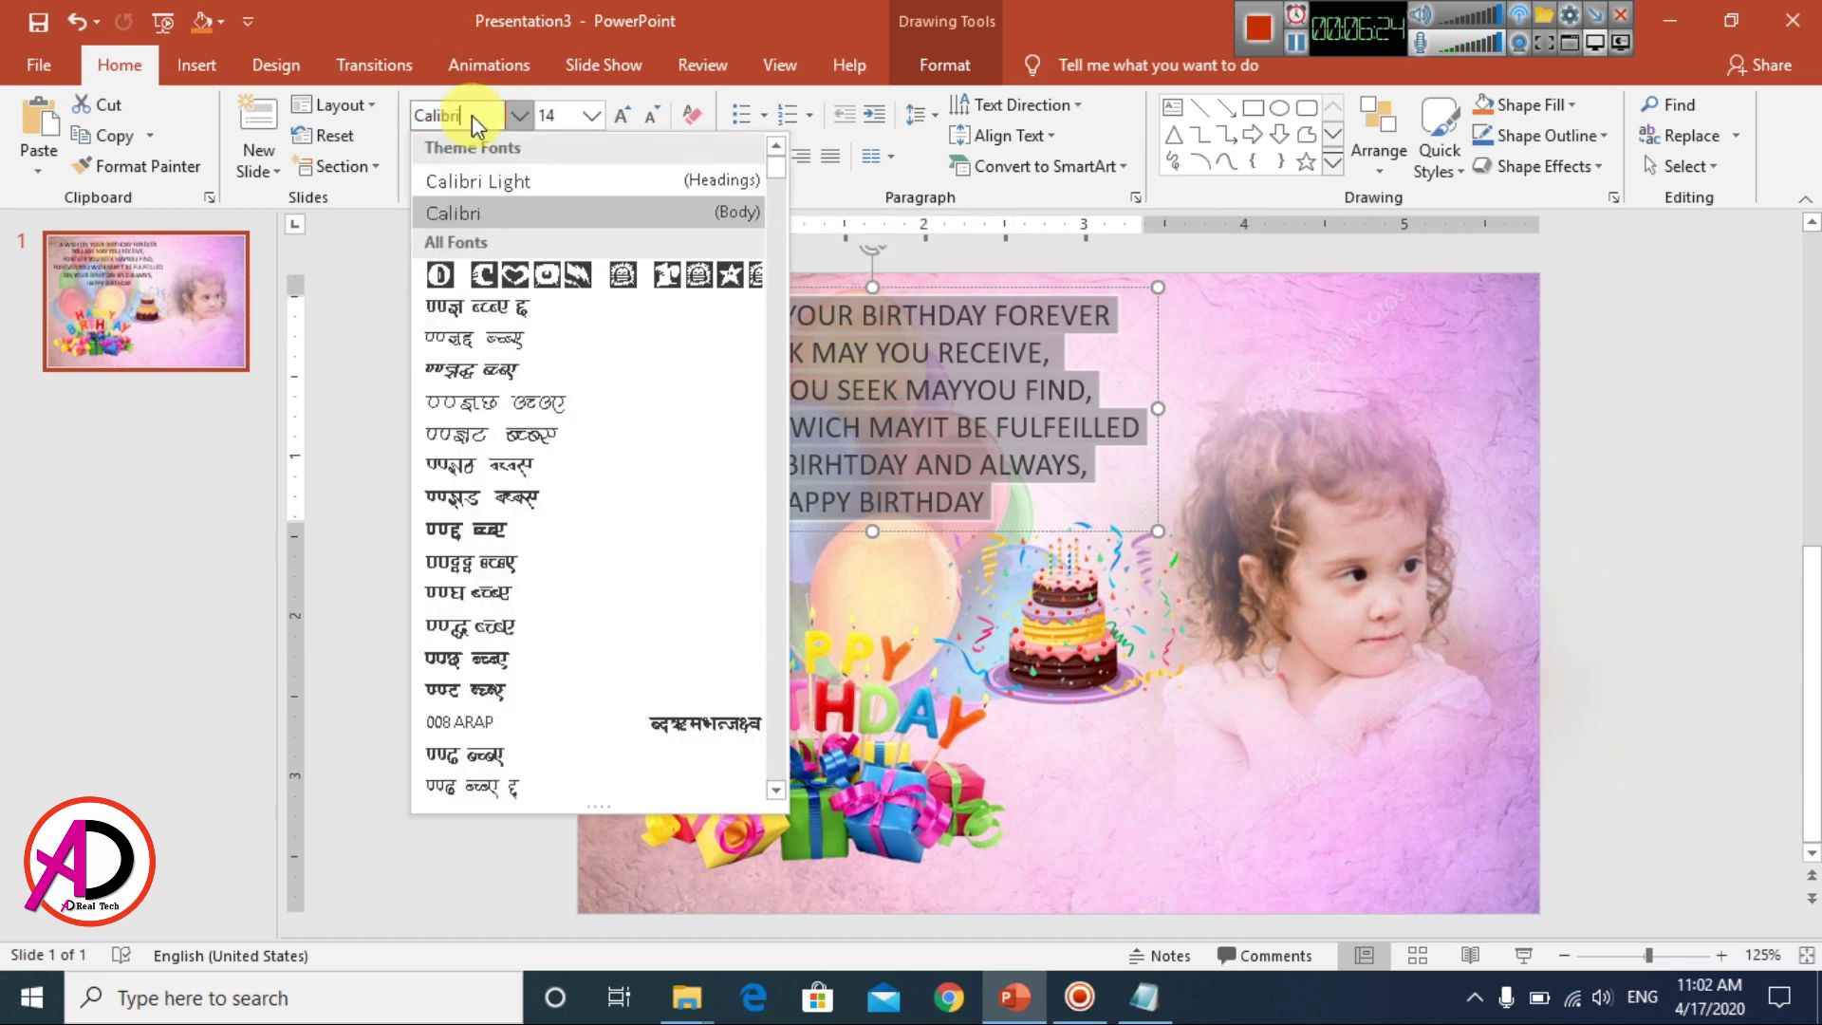
key(BackSpace)
key(BackSpace)
text(Aakar)
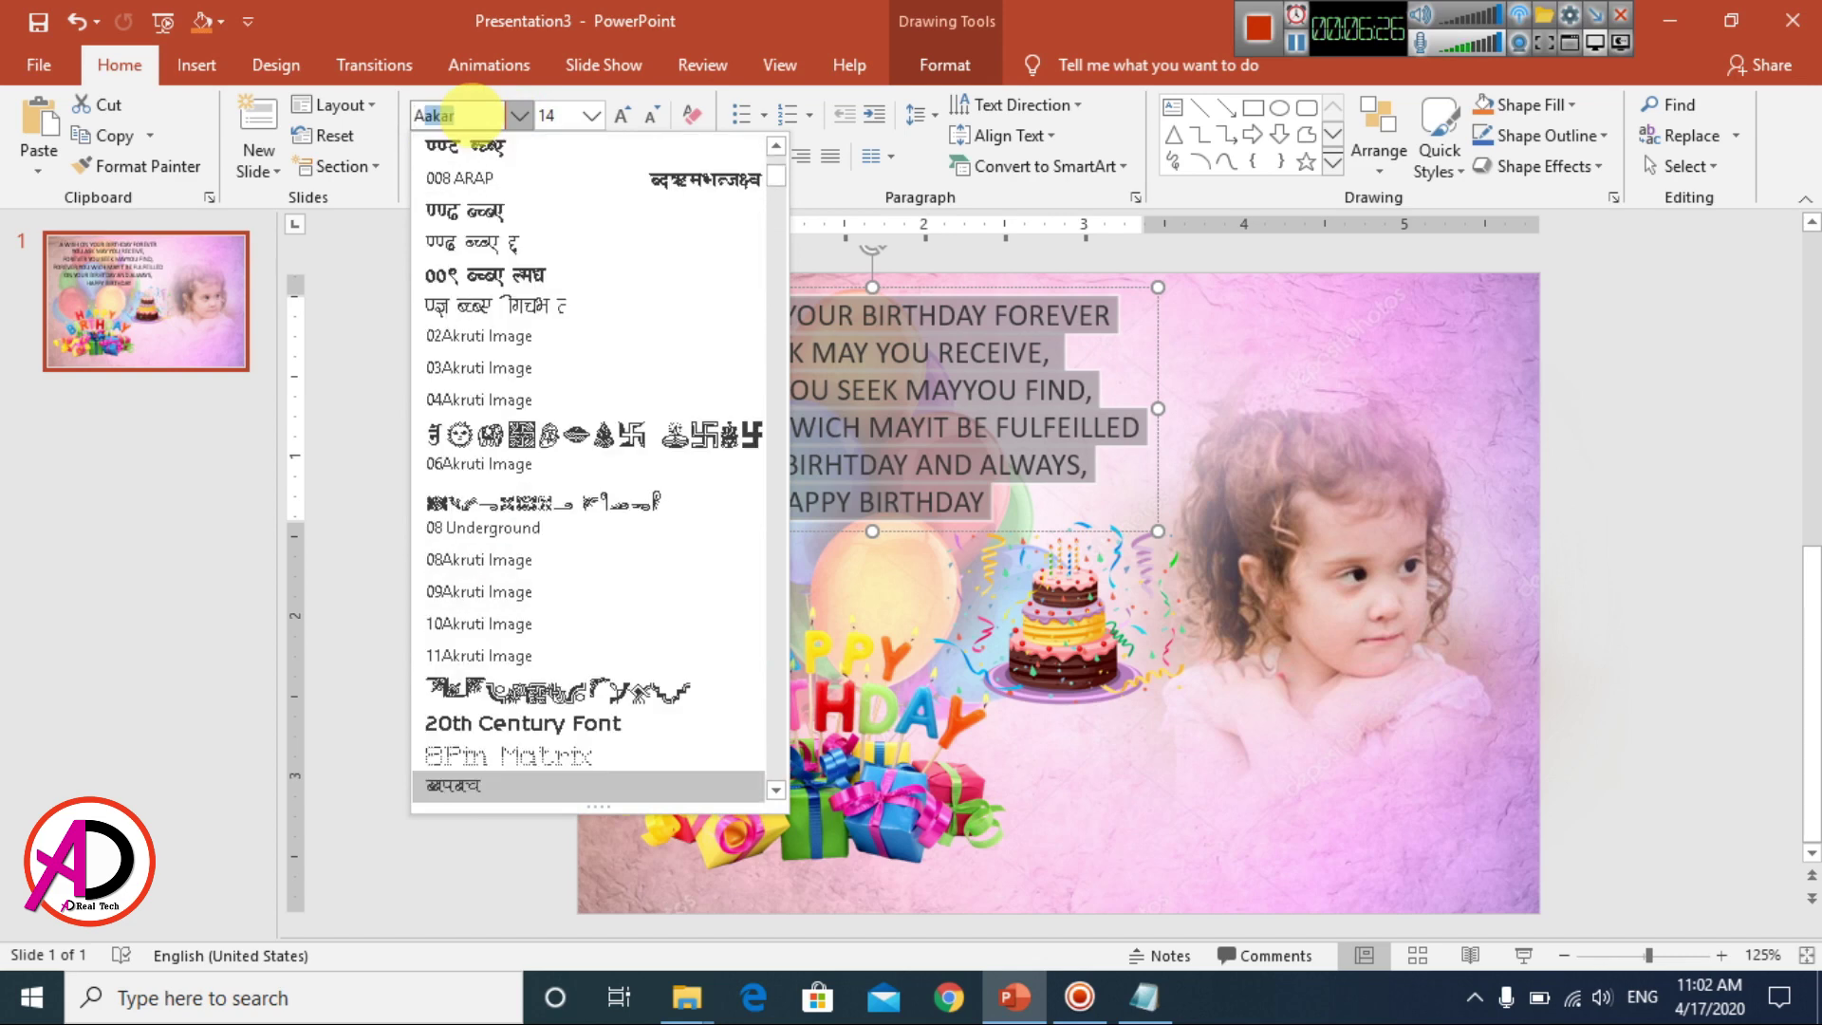
text(Alpha crisp)
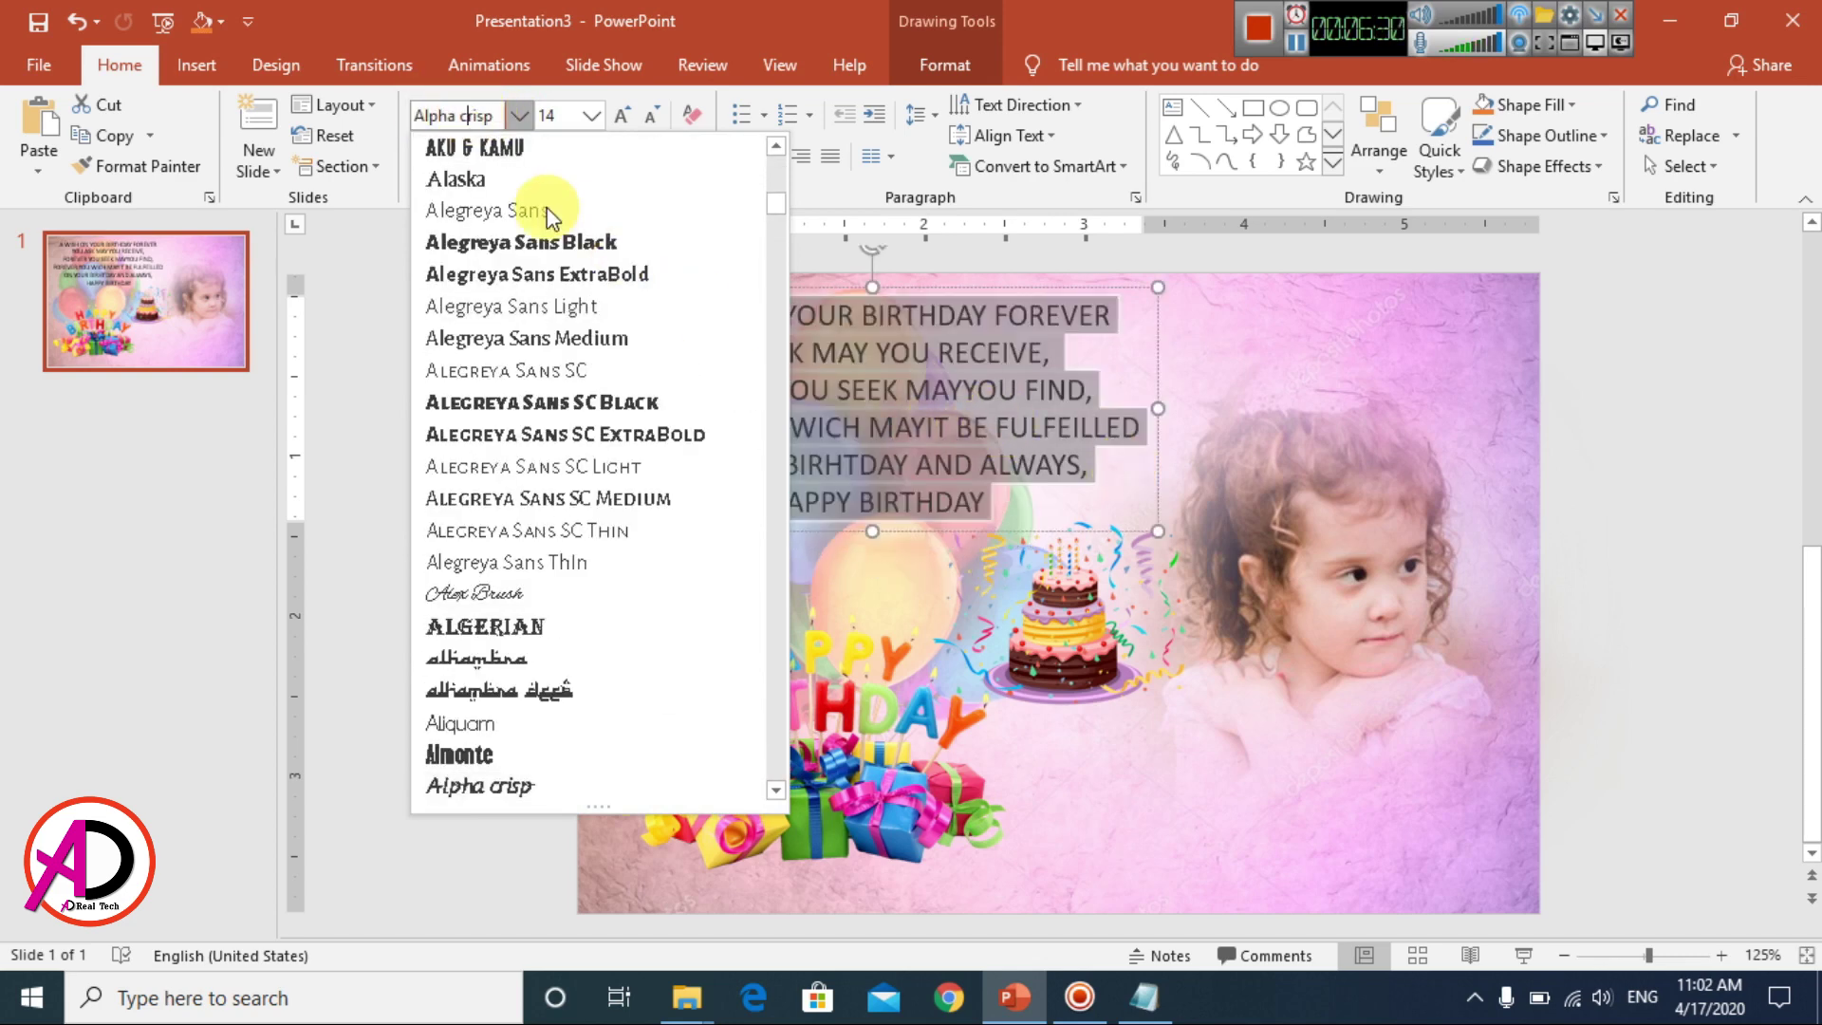
key(Return)
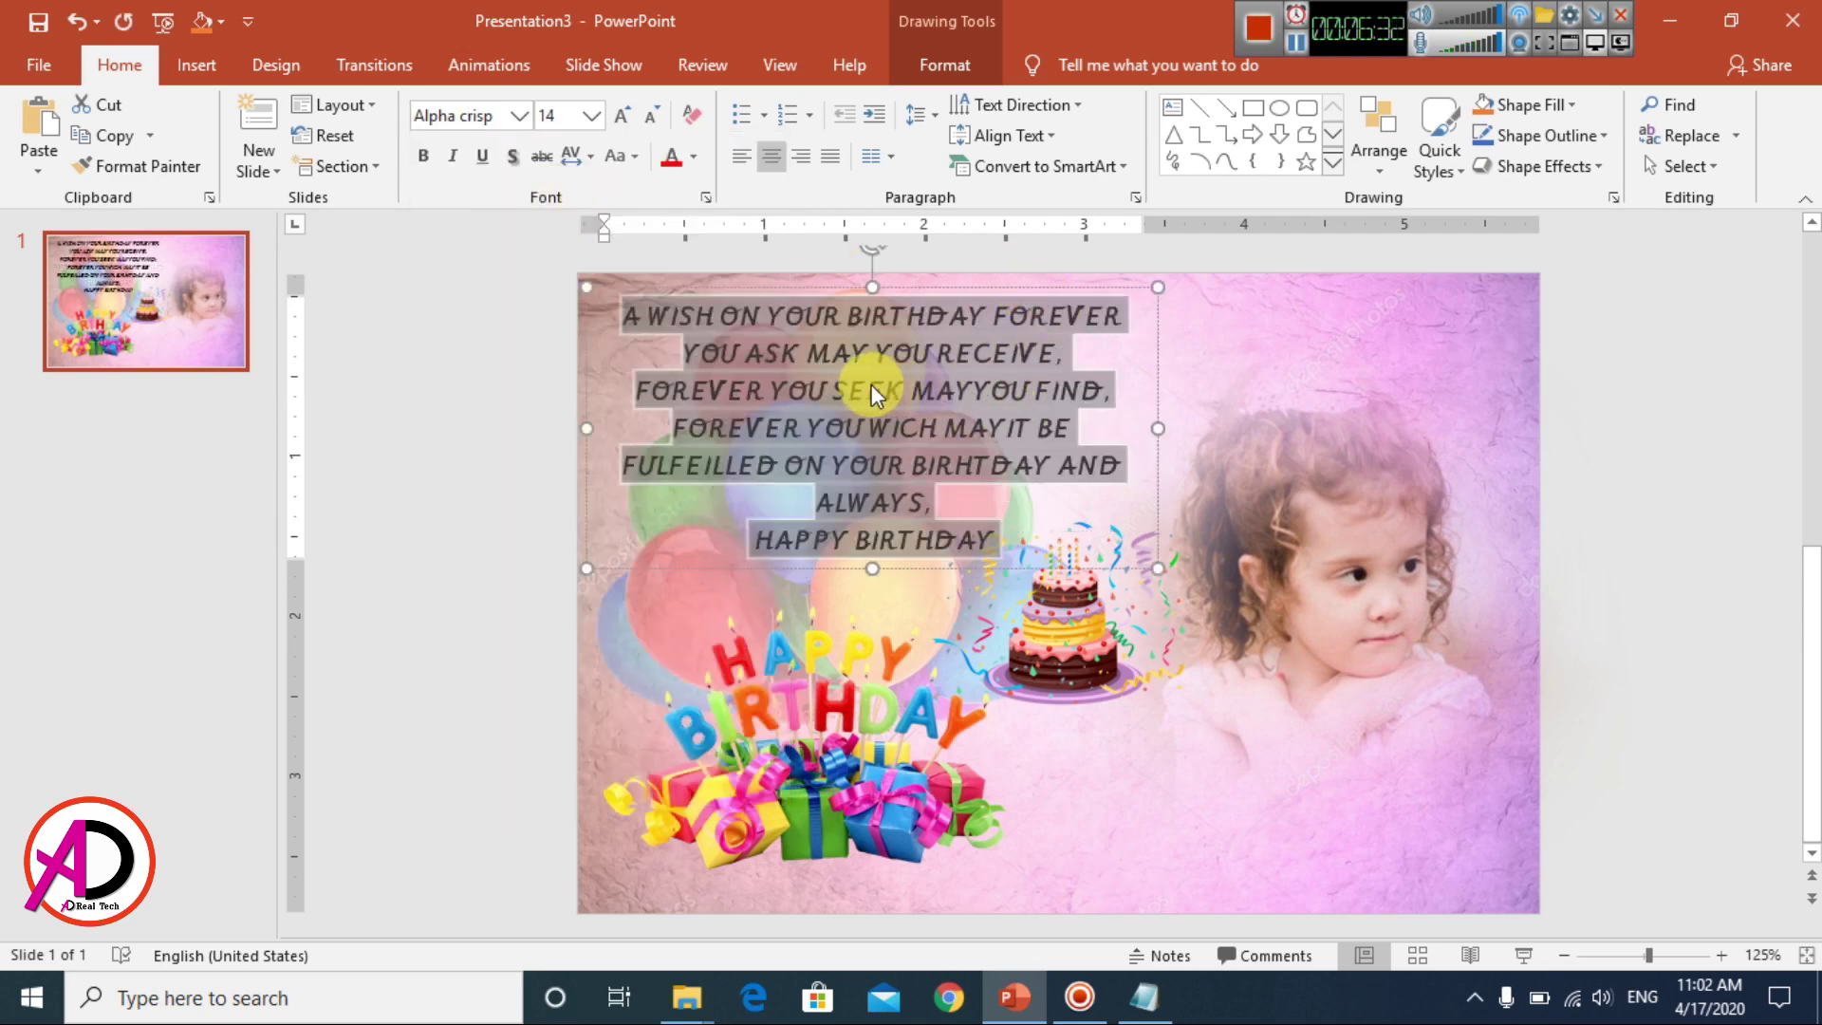
- Widen the wish text box on both sides and move it up toward the slide's top
drag(1159, 427, 1190, 418)
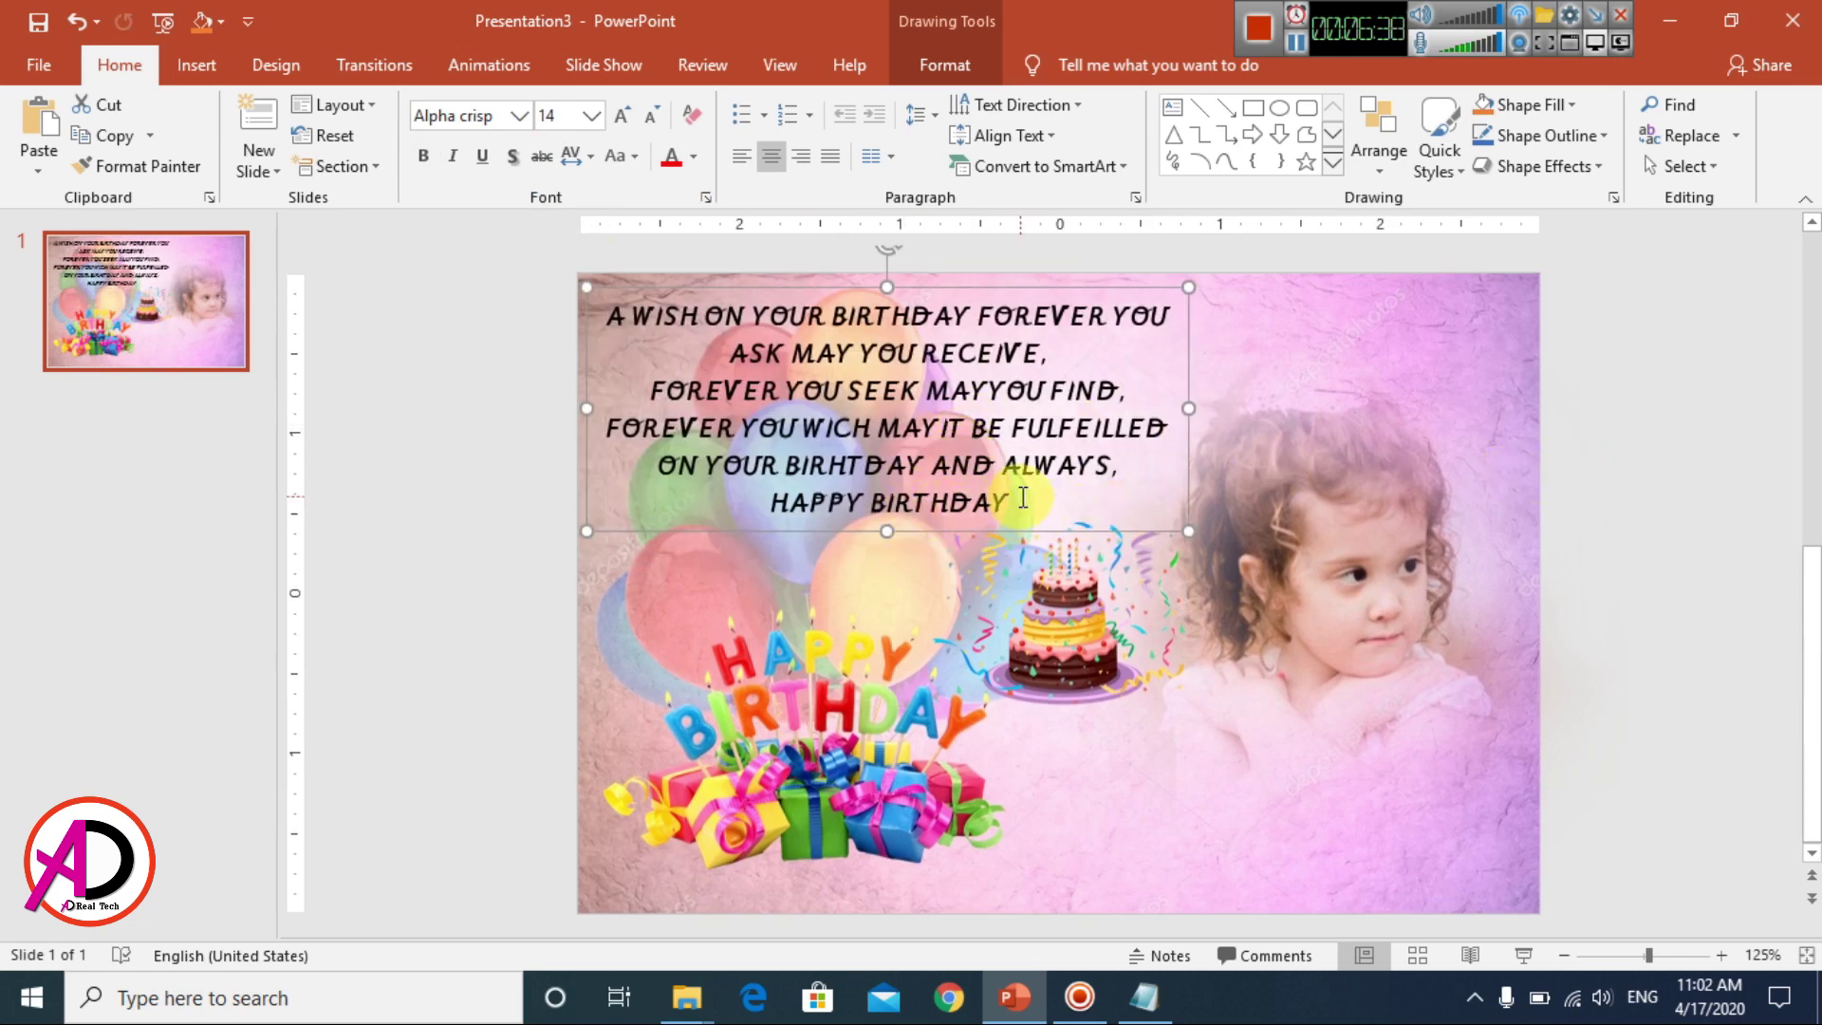
drag(1015, 503, 609, 308)
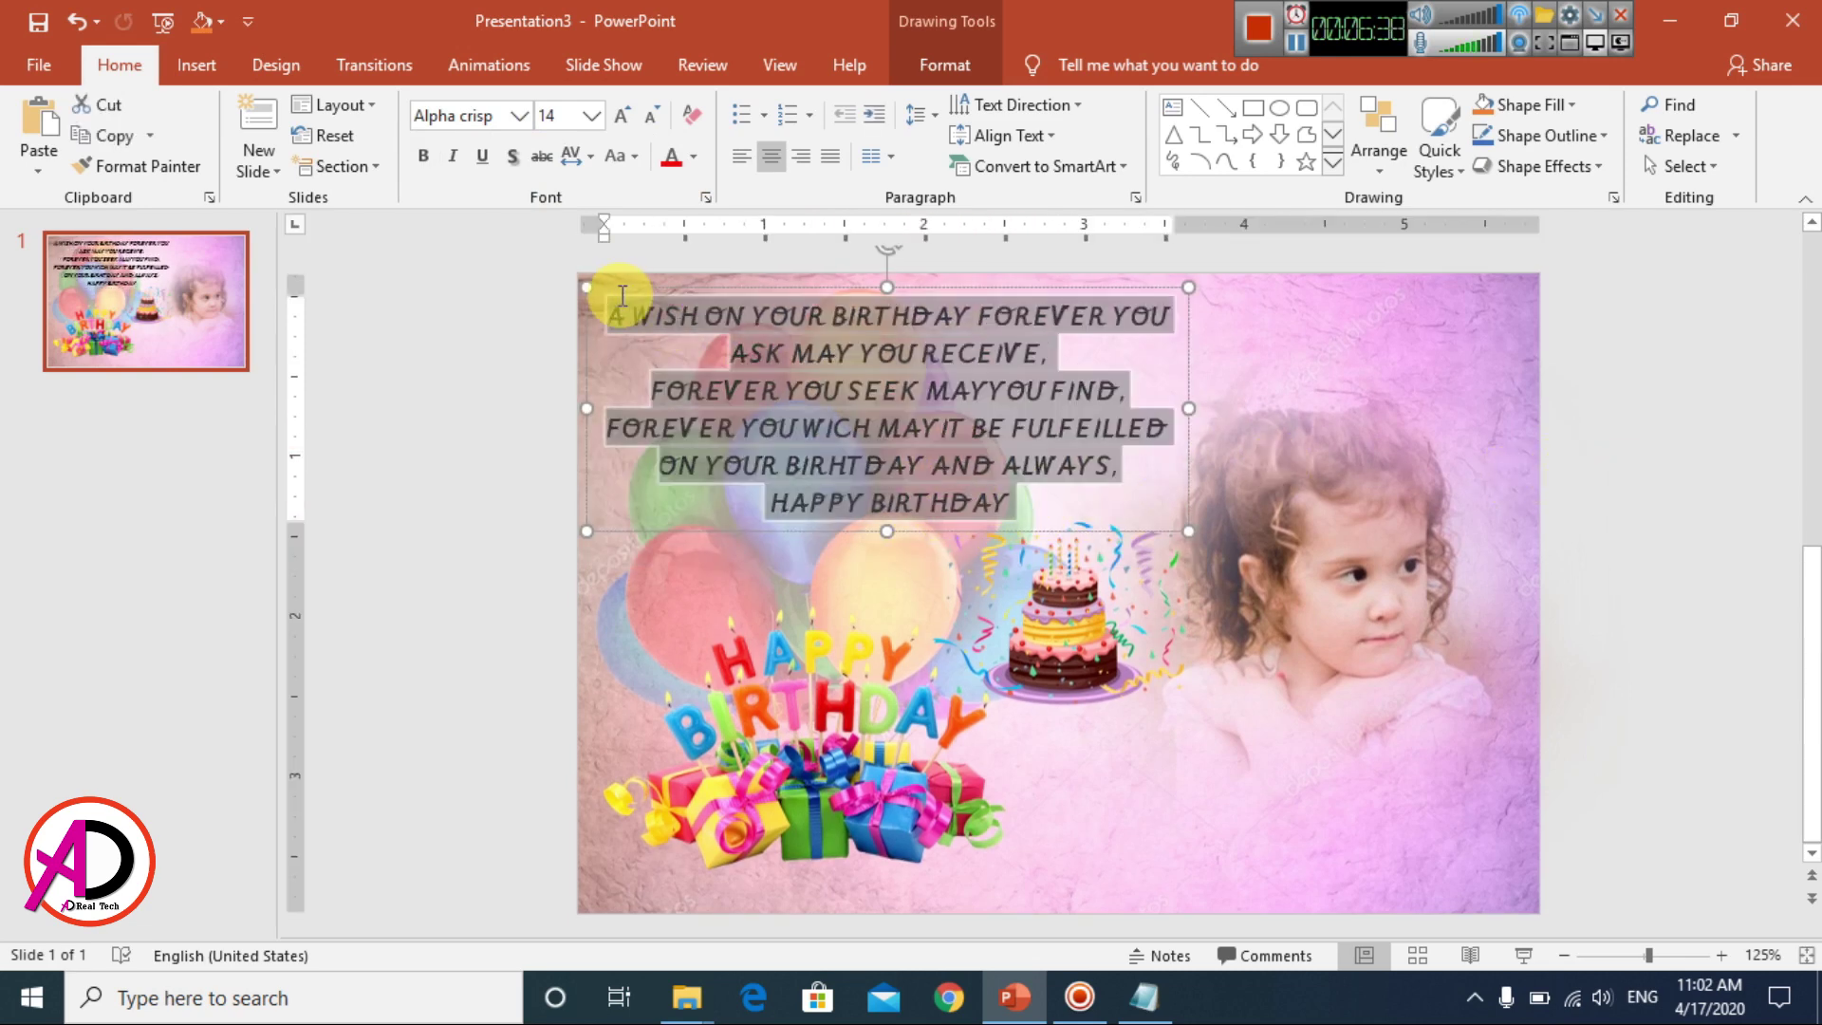
click(621, 115)
drag(1187, 472, 1213, 470)
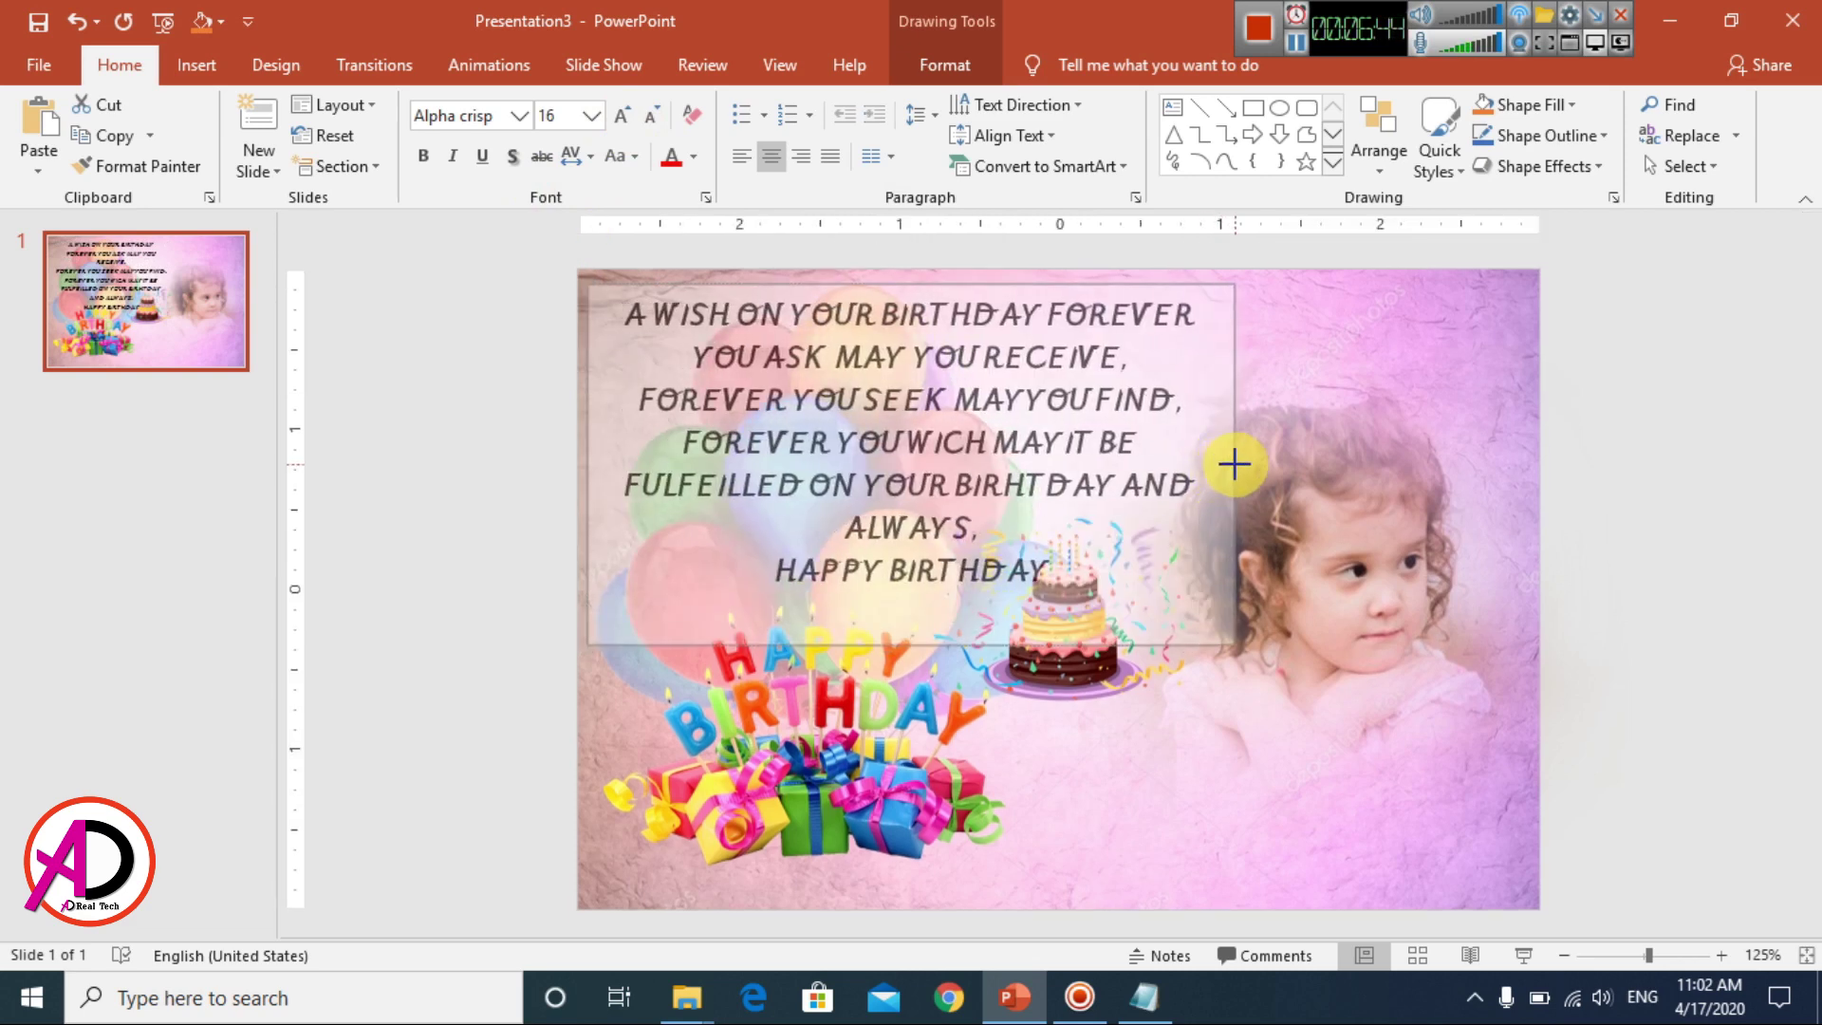
drag(1221, 468, 1255, 465)
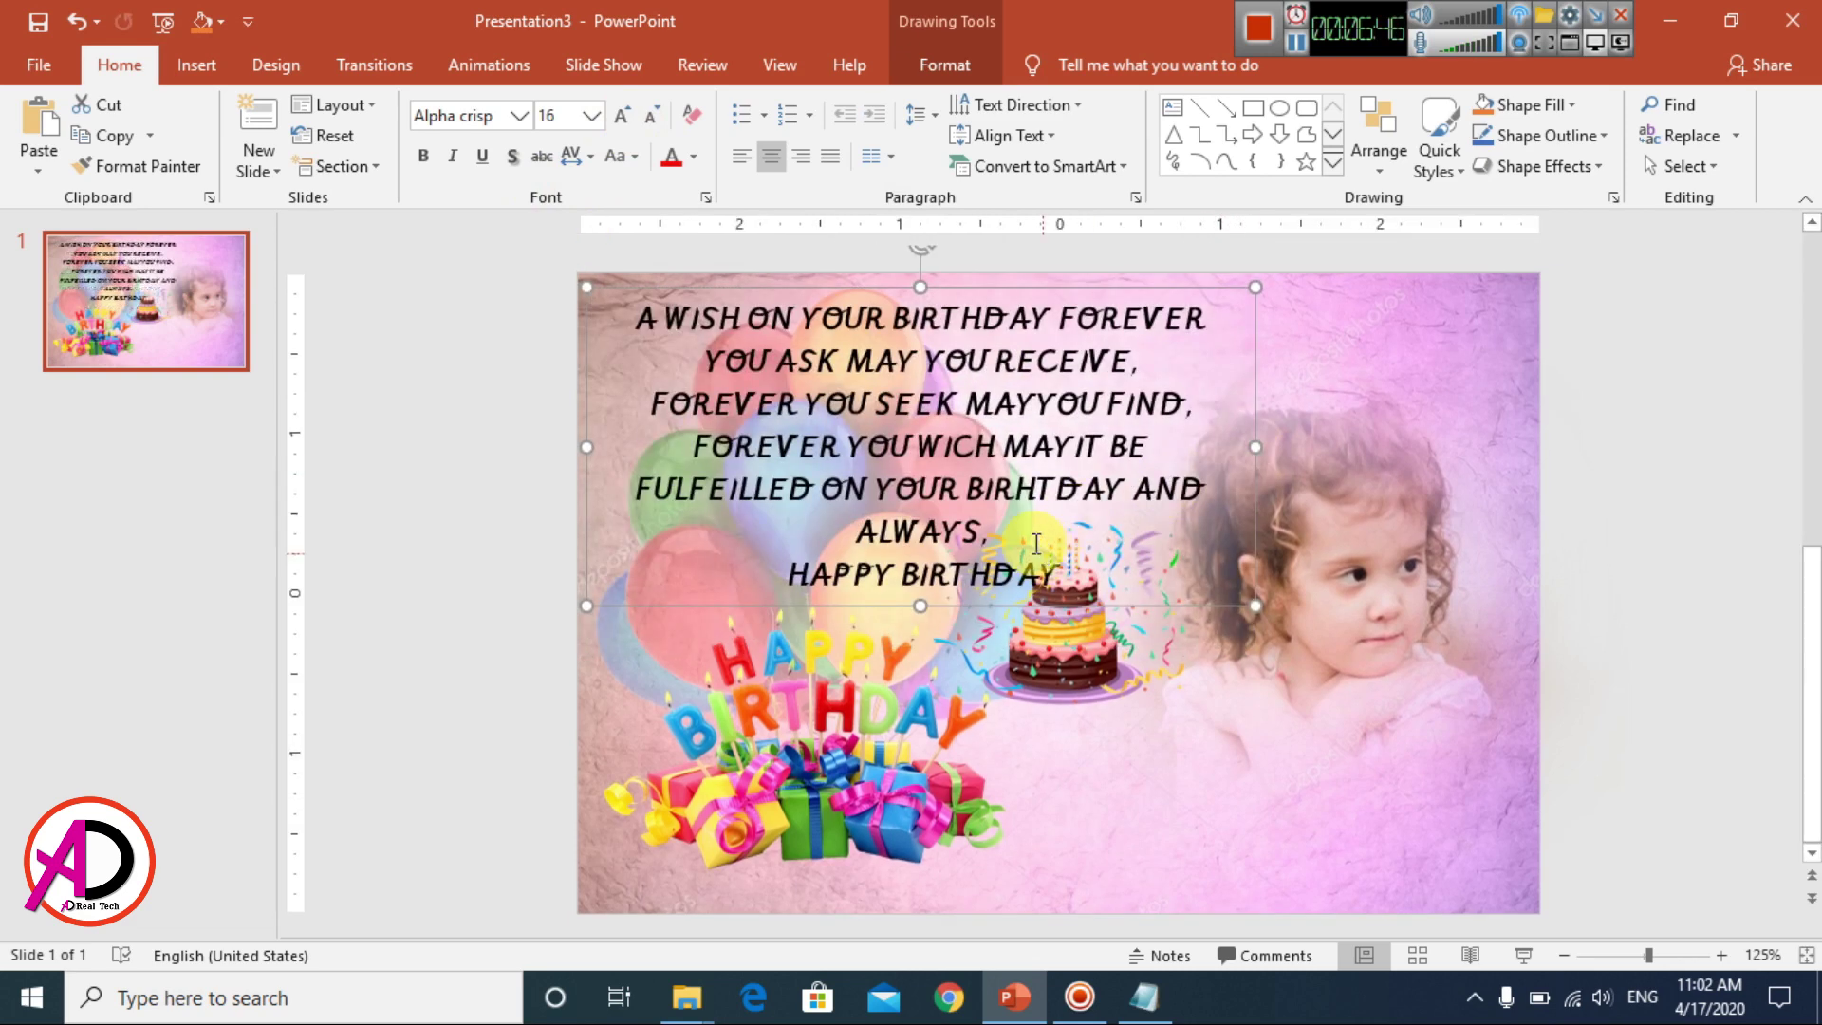
drag(592, 447, 583, 441)
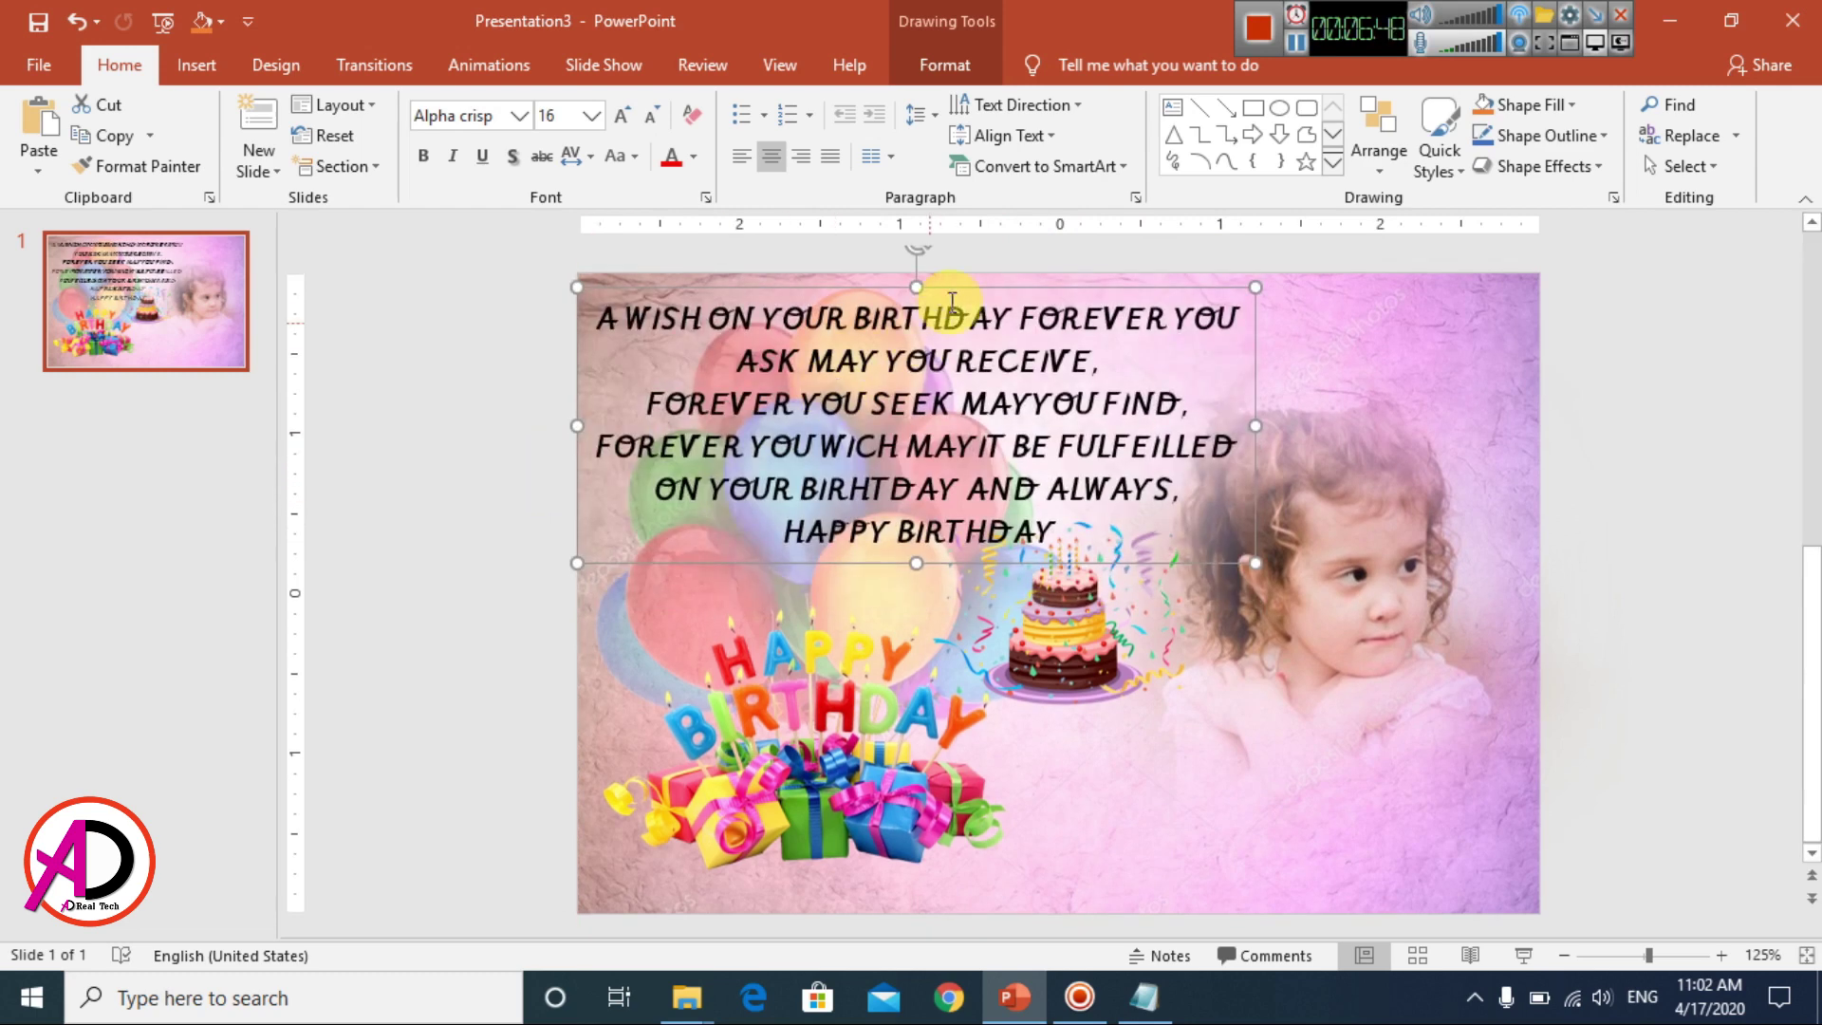
drag(989, 277, 986, 282)
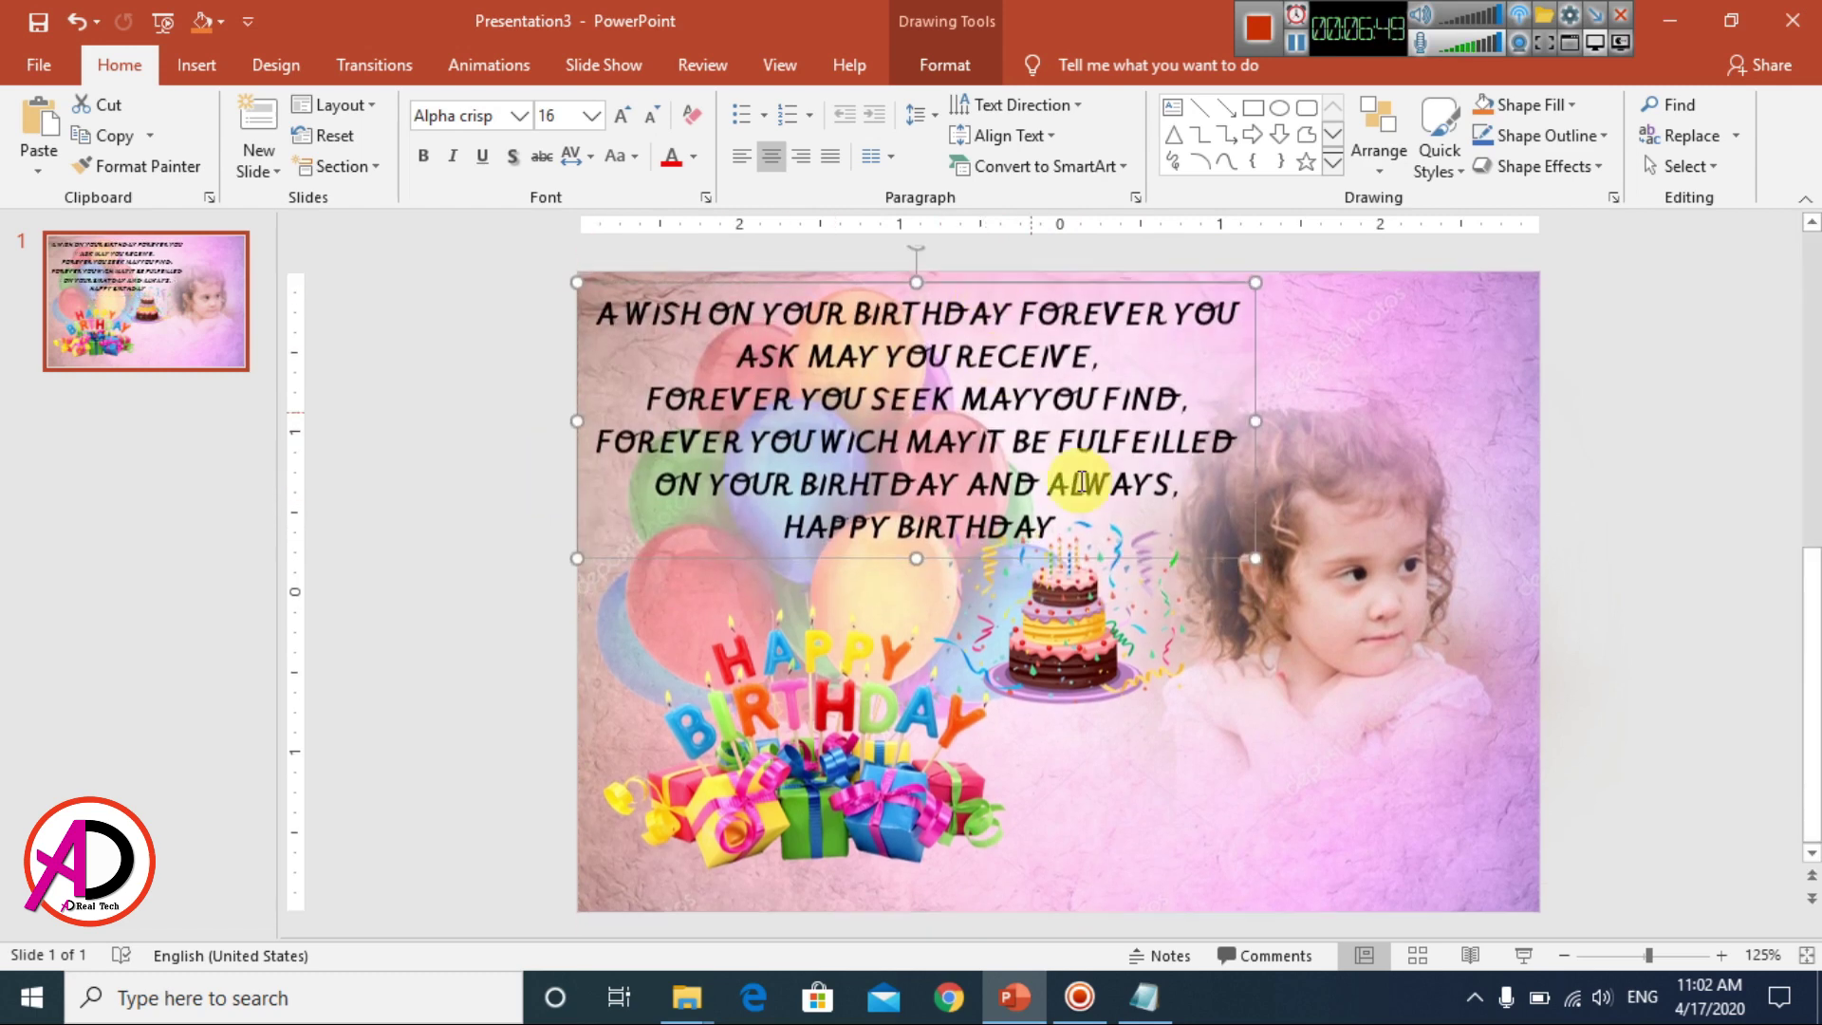
- Set the wish text to 14 pt and narrow the box so it wraps into six centred lines
click(1004, 484)
key(ctrl+a)
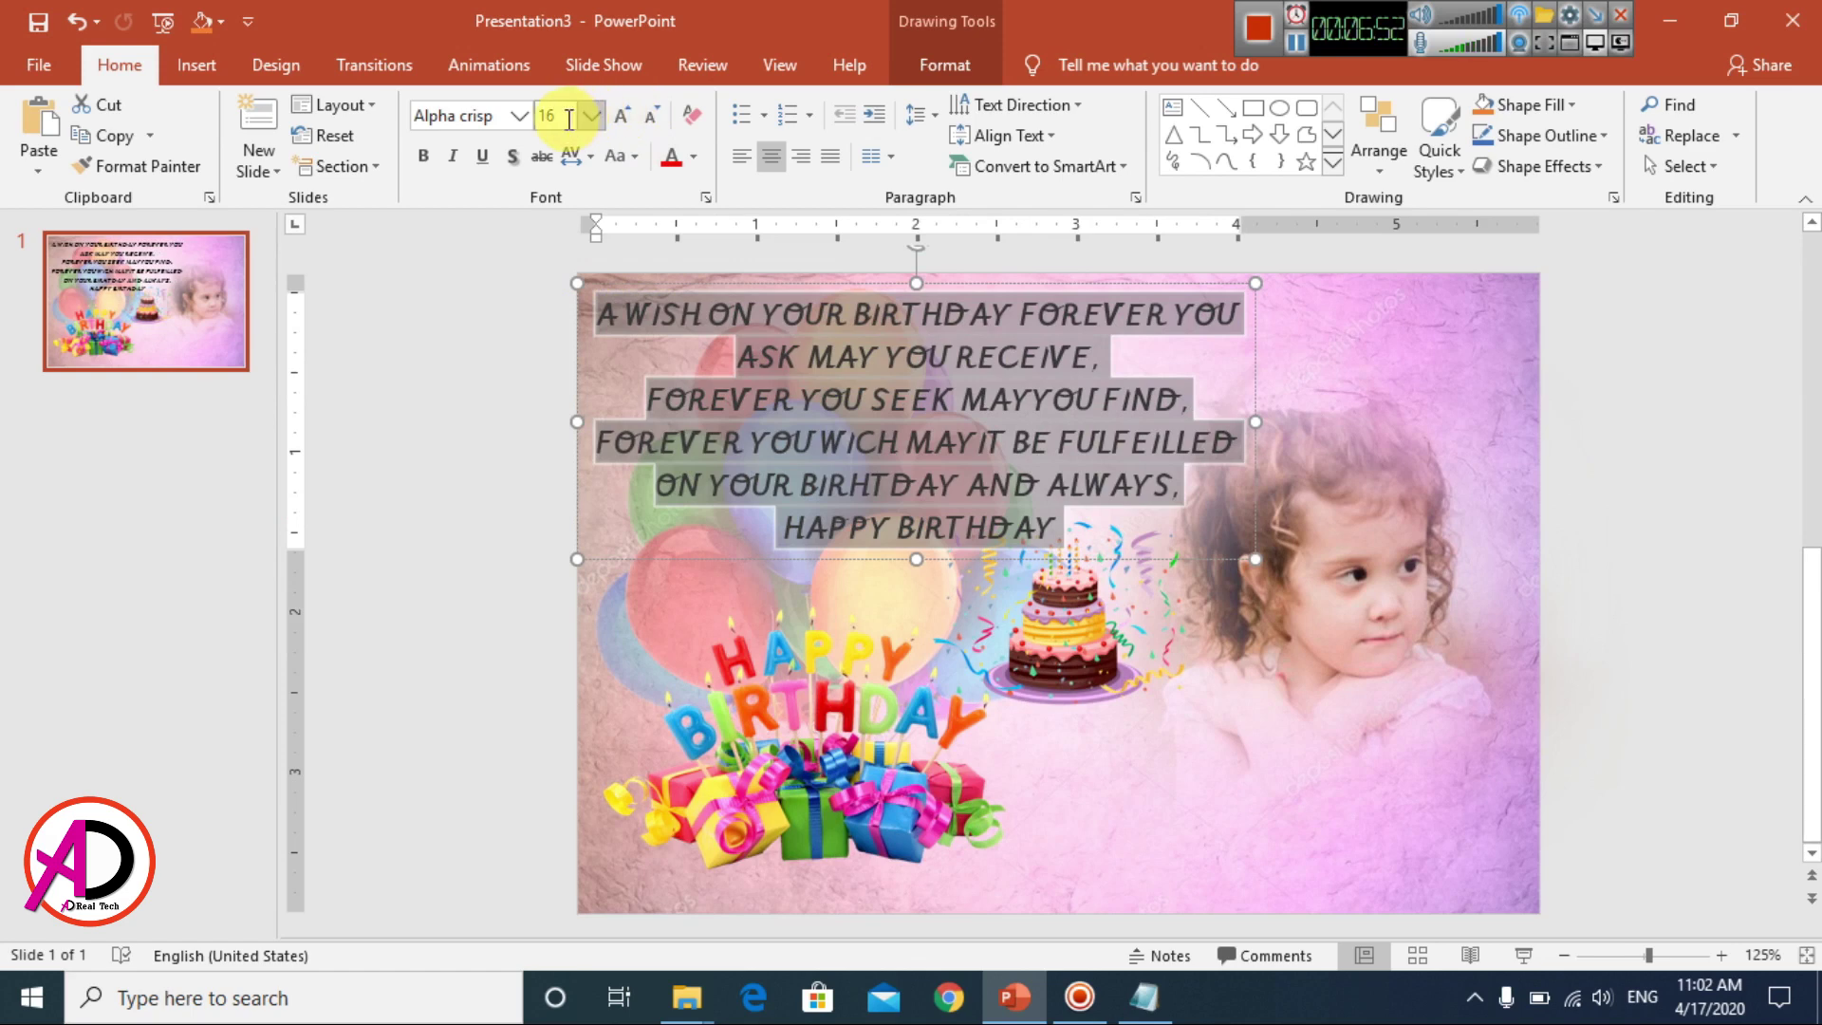
click(591, 117)
click(555, 296)
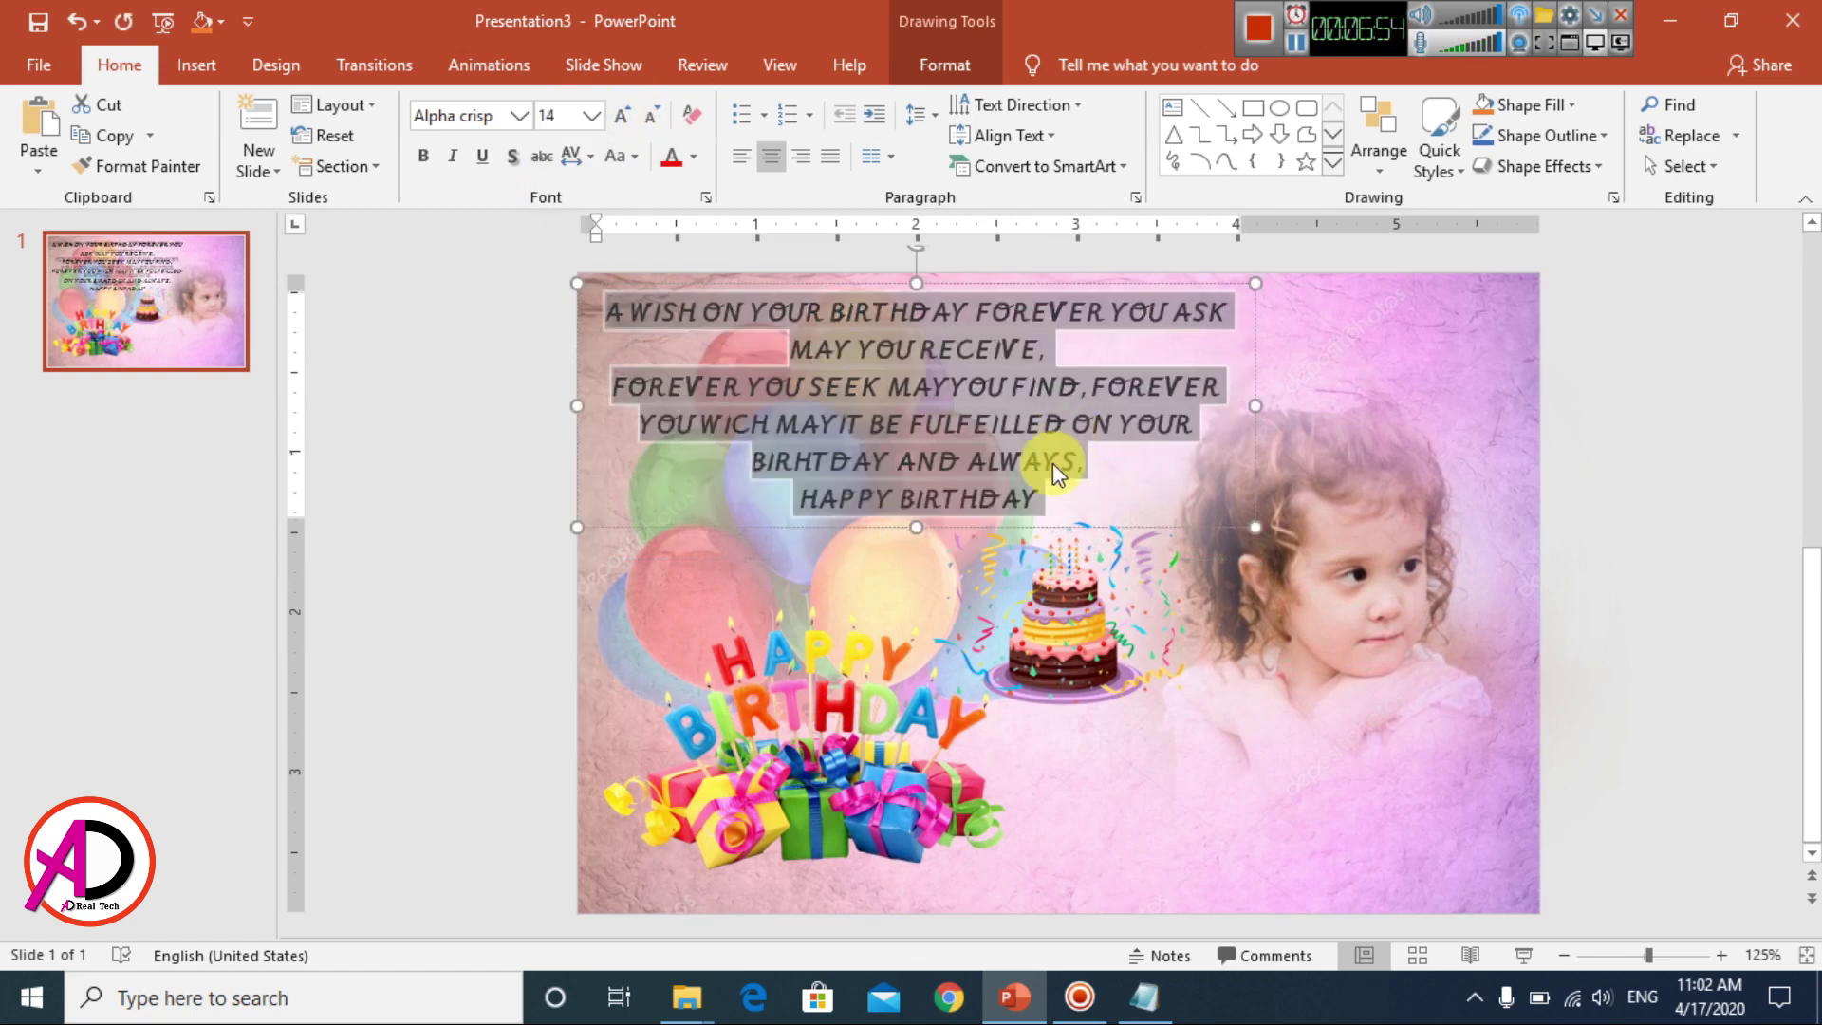
drag(1255, 406, 1125, 405)
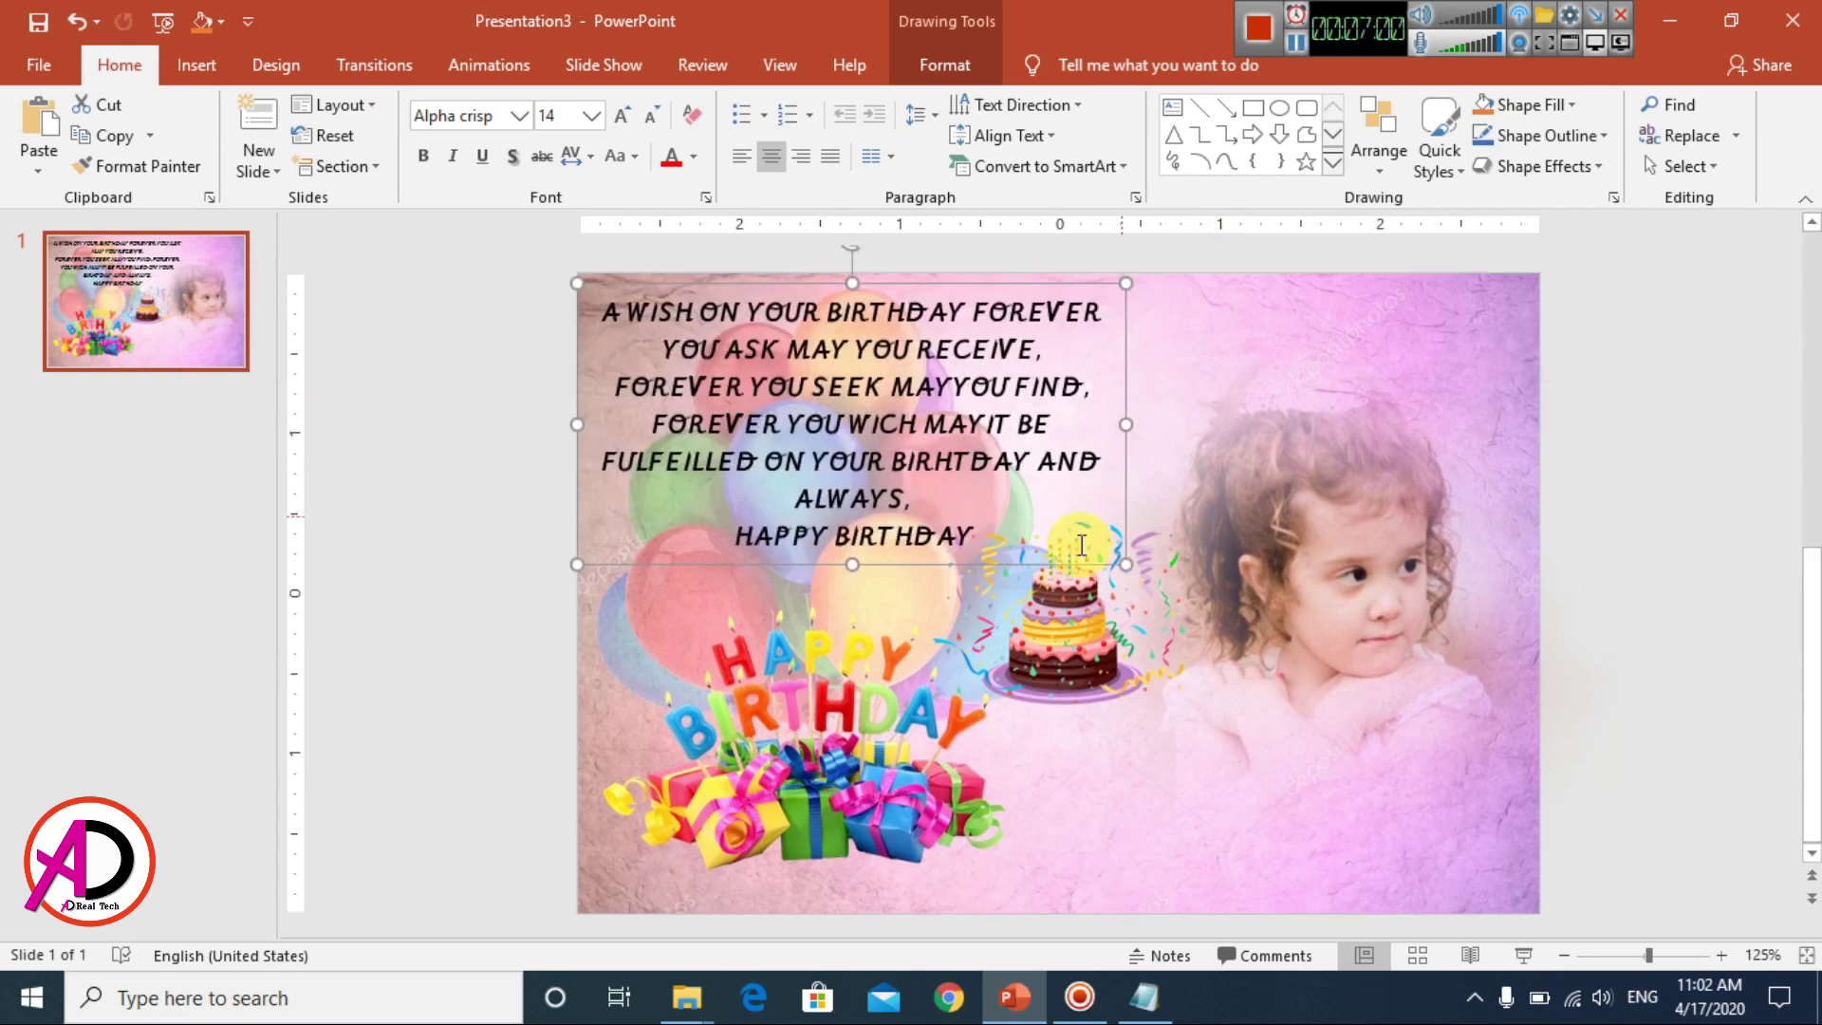
click(1041, 463)
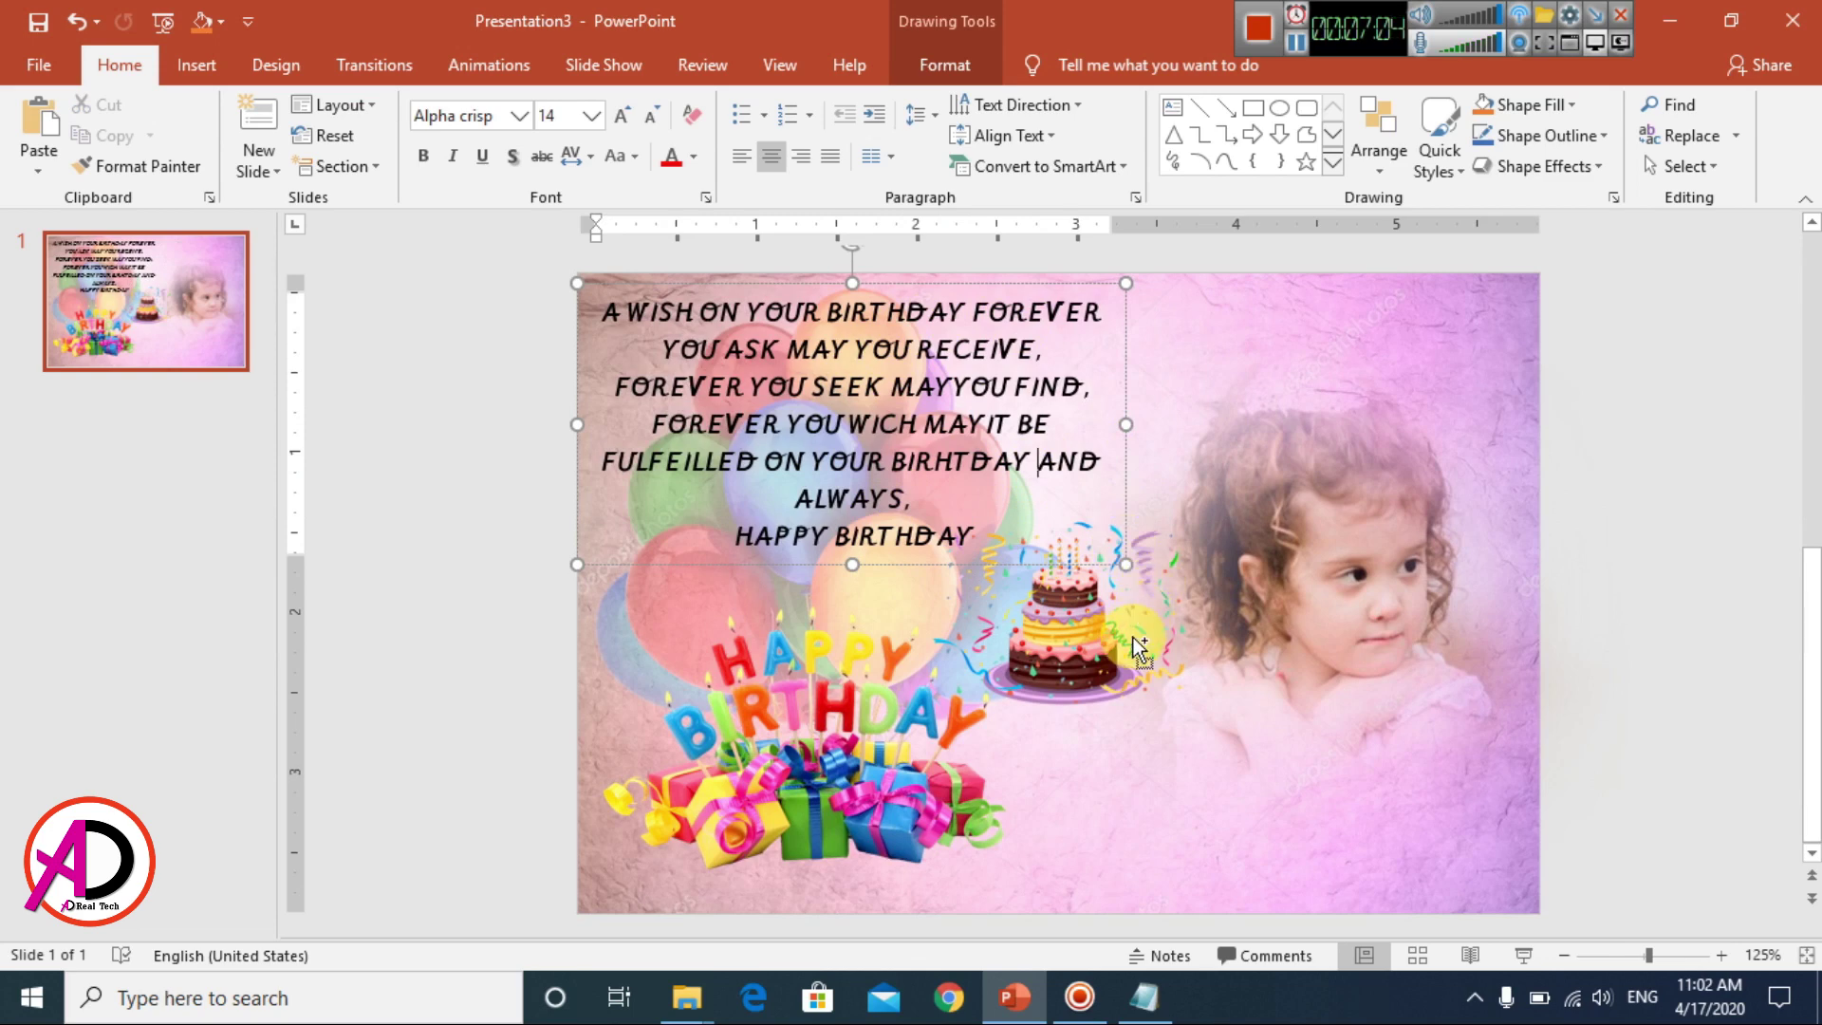
key(ctrl+z)
key(ctrl+z)
key(ctrl+y)
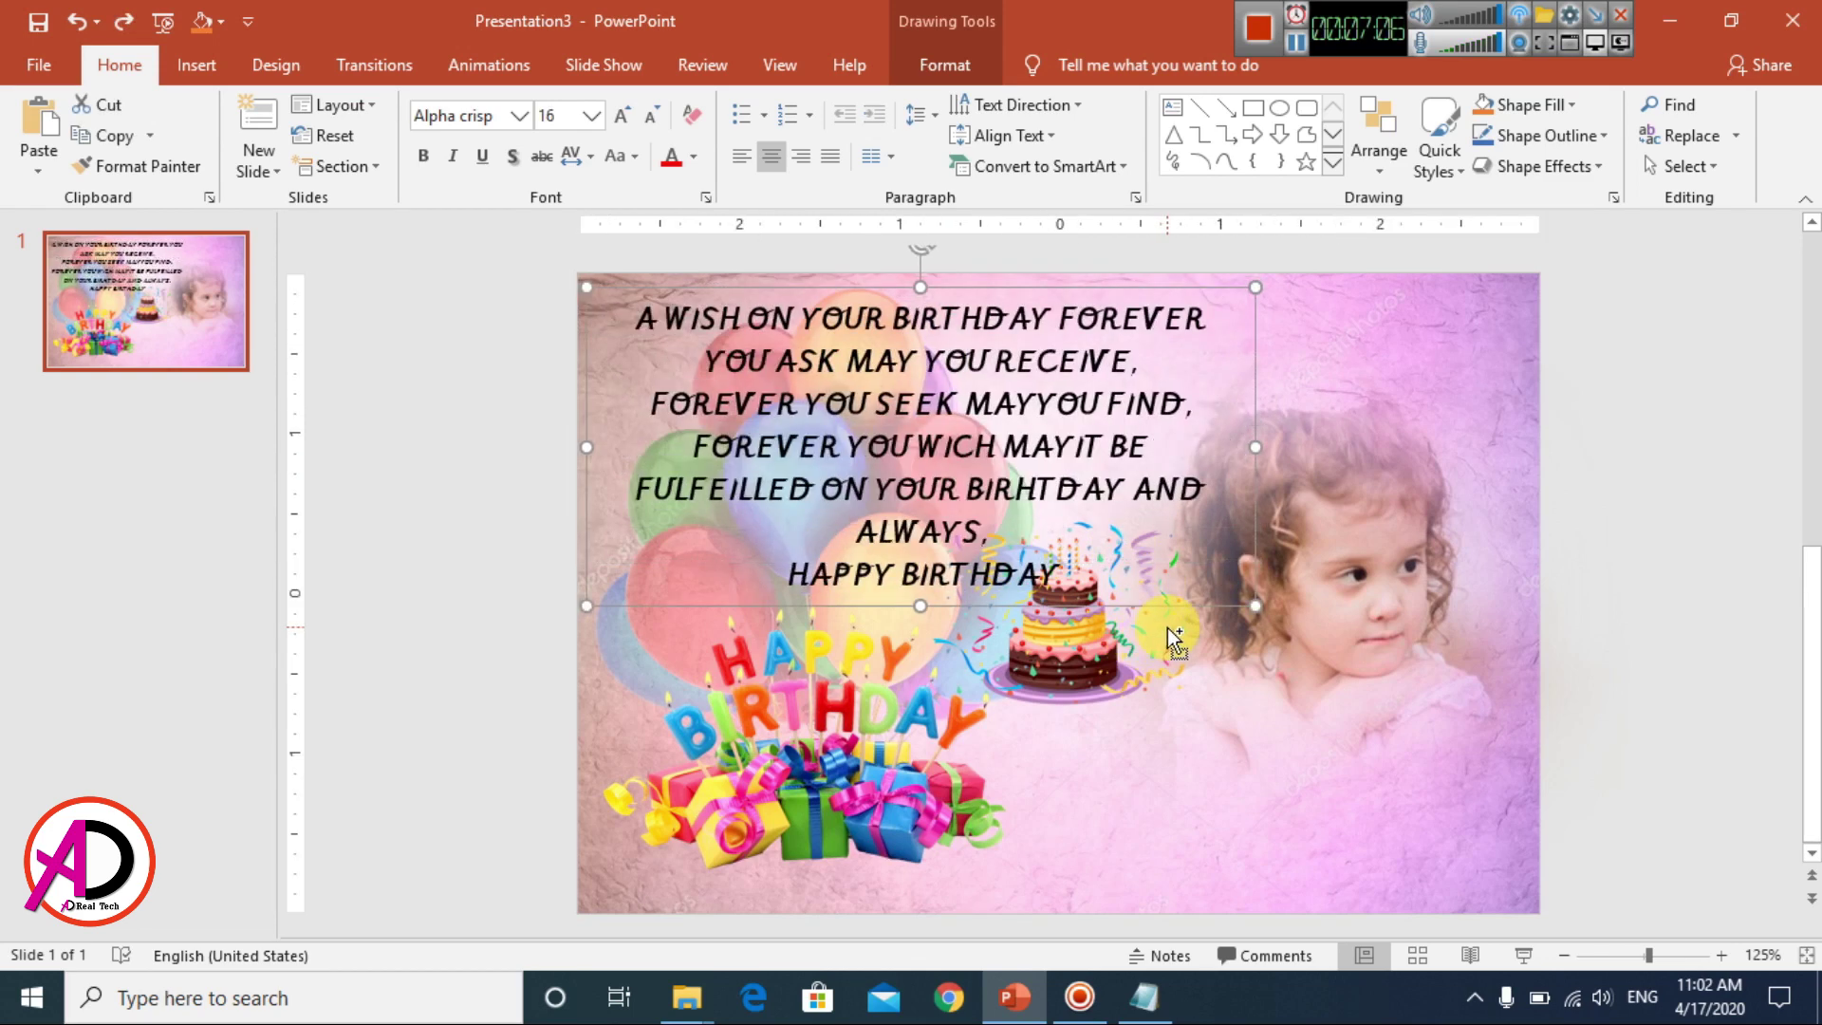
key(ctrl+y)
key(ctrl+y)
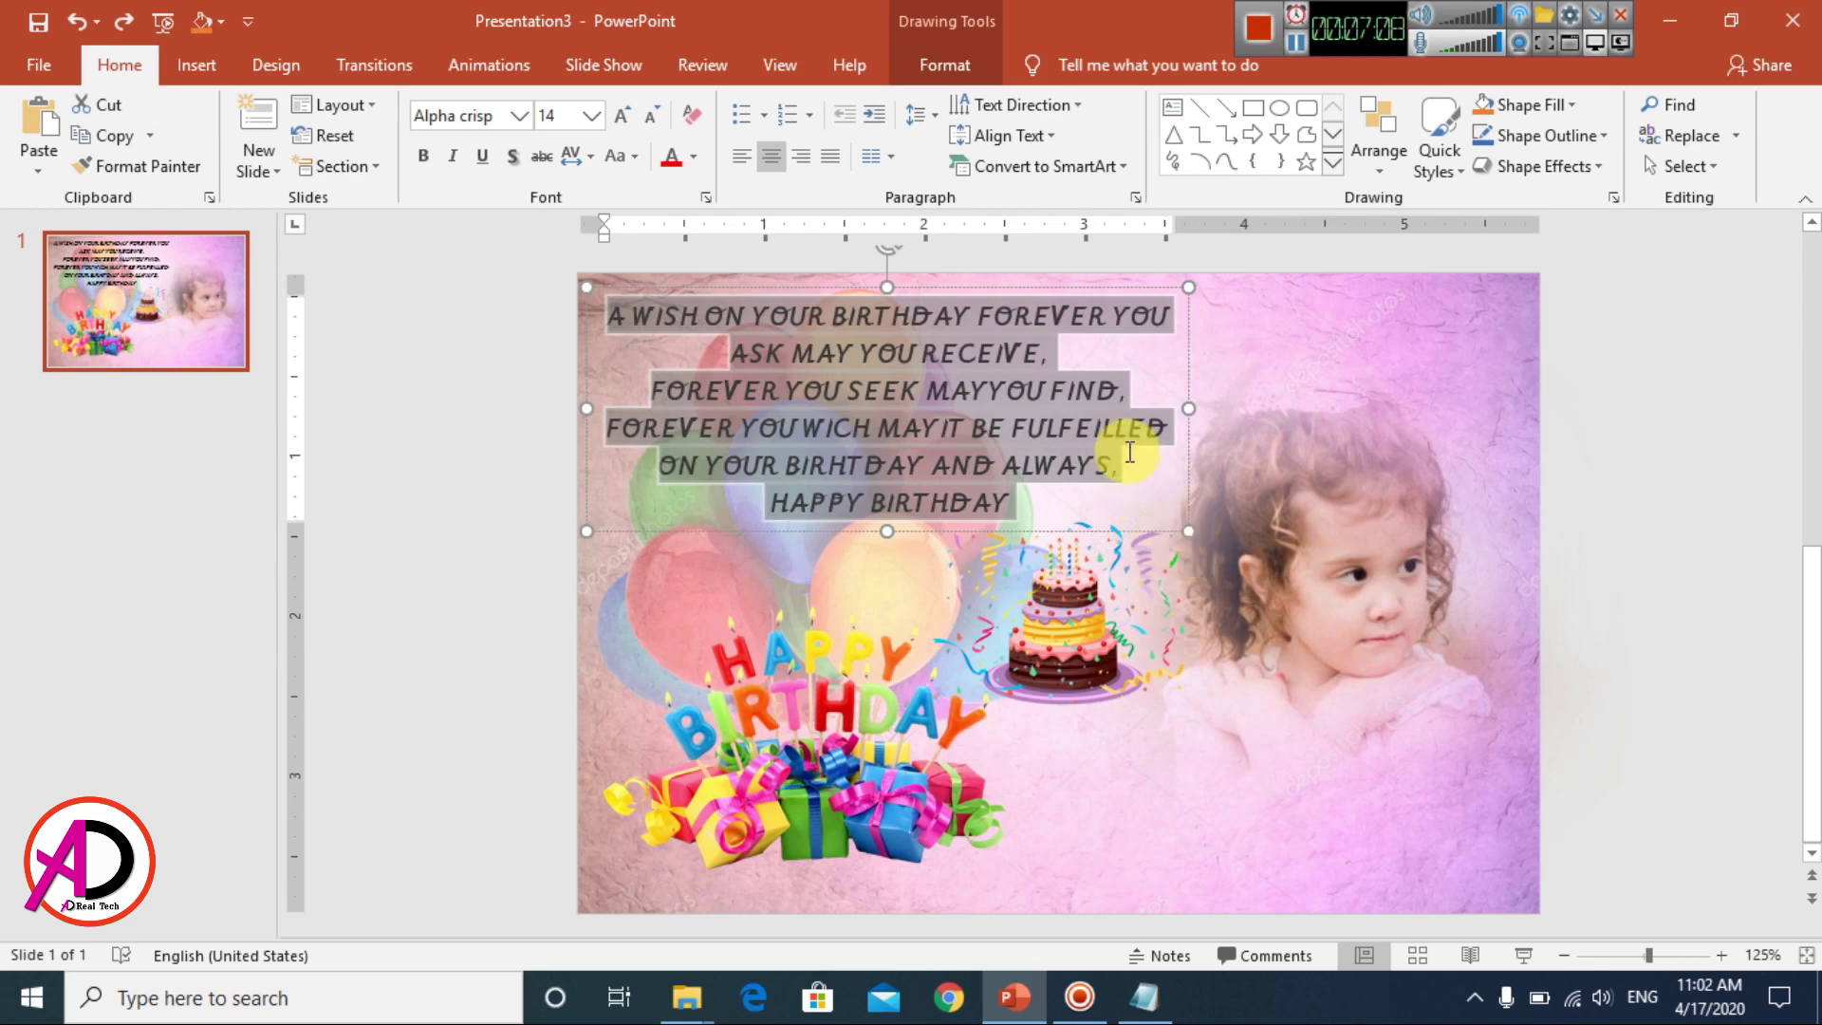
key(Escape)
click(1629, 459)
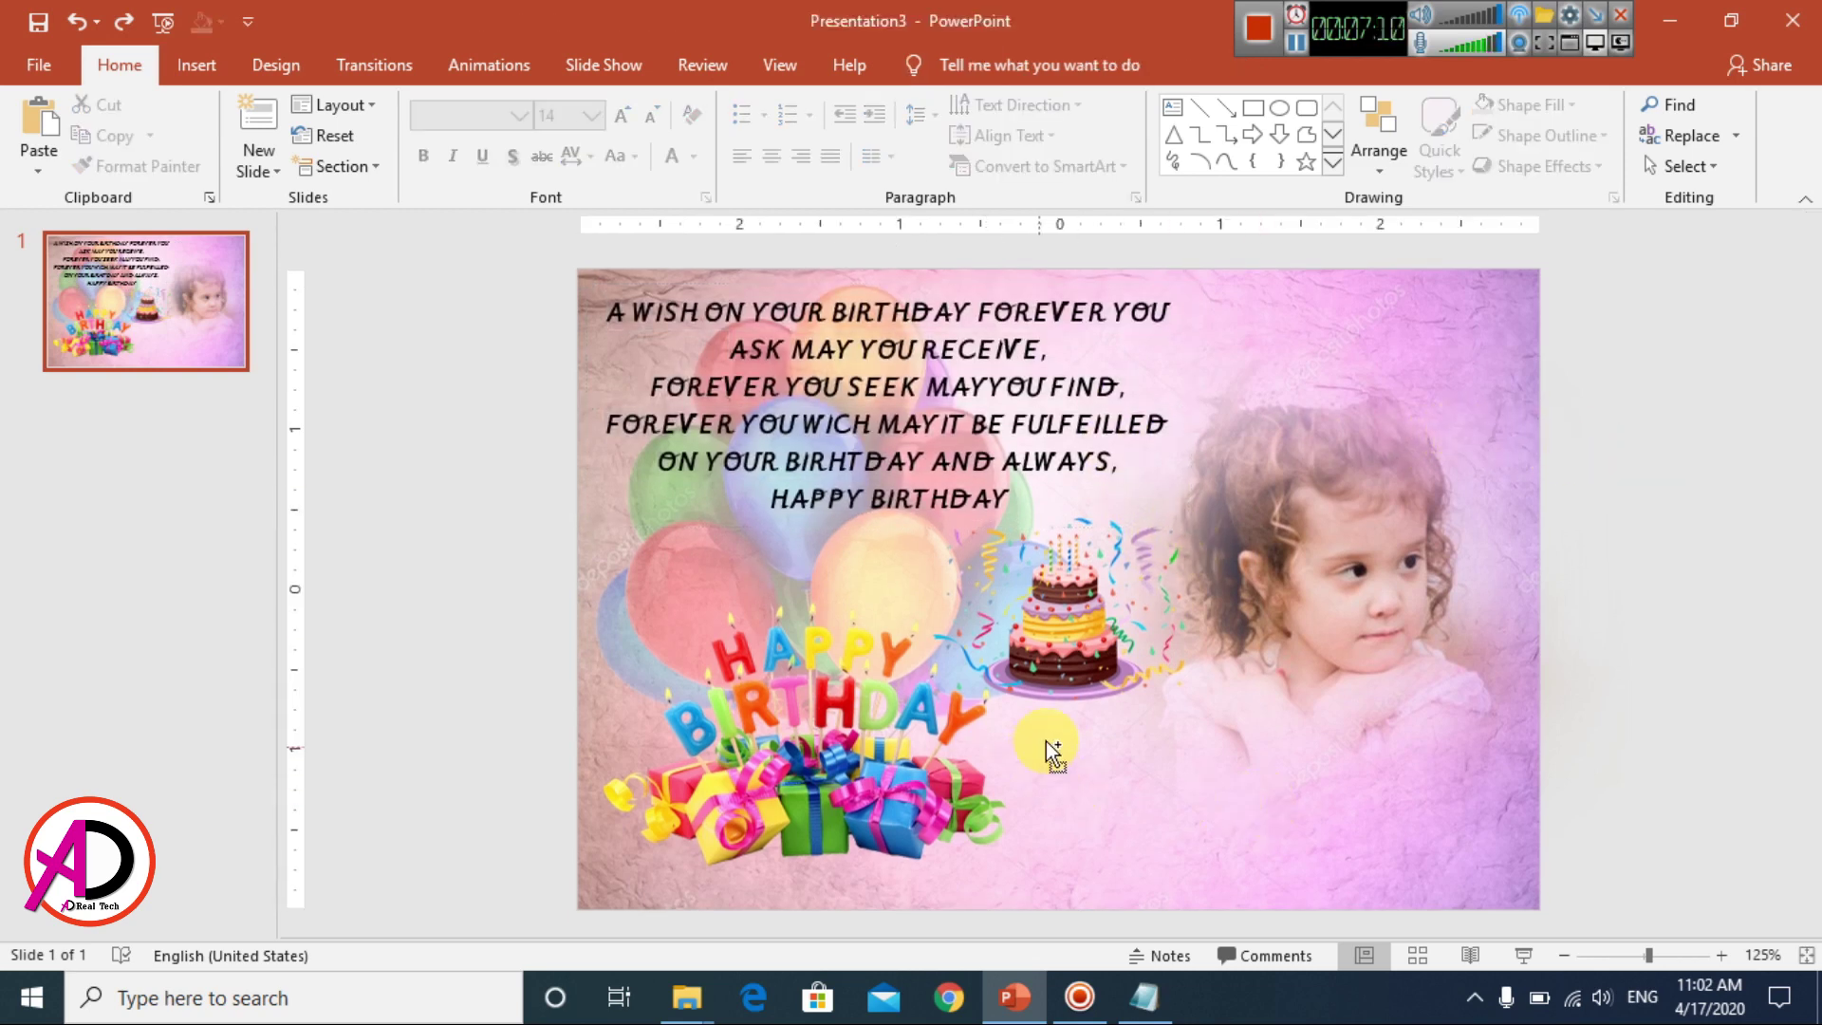
- Insert a plain black WordArt box and type the date 20 APR 2020
scroll(1053, 754, down, 3)
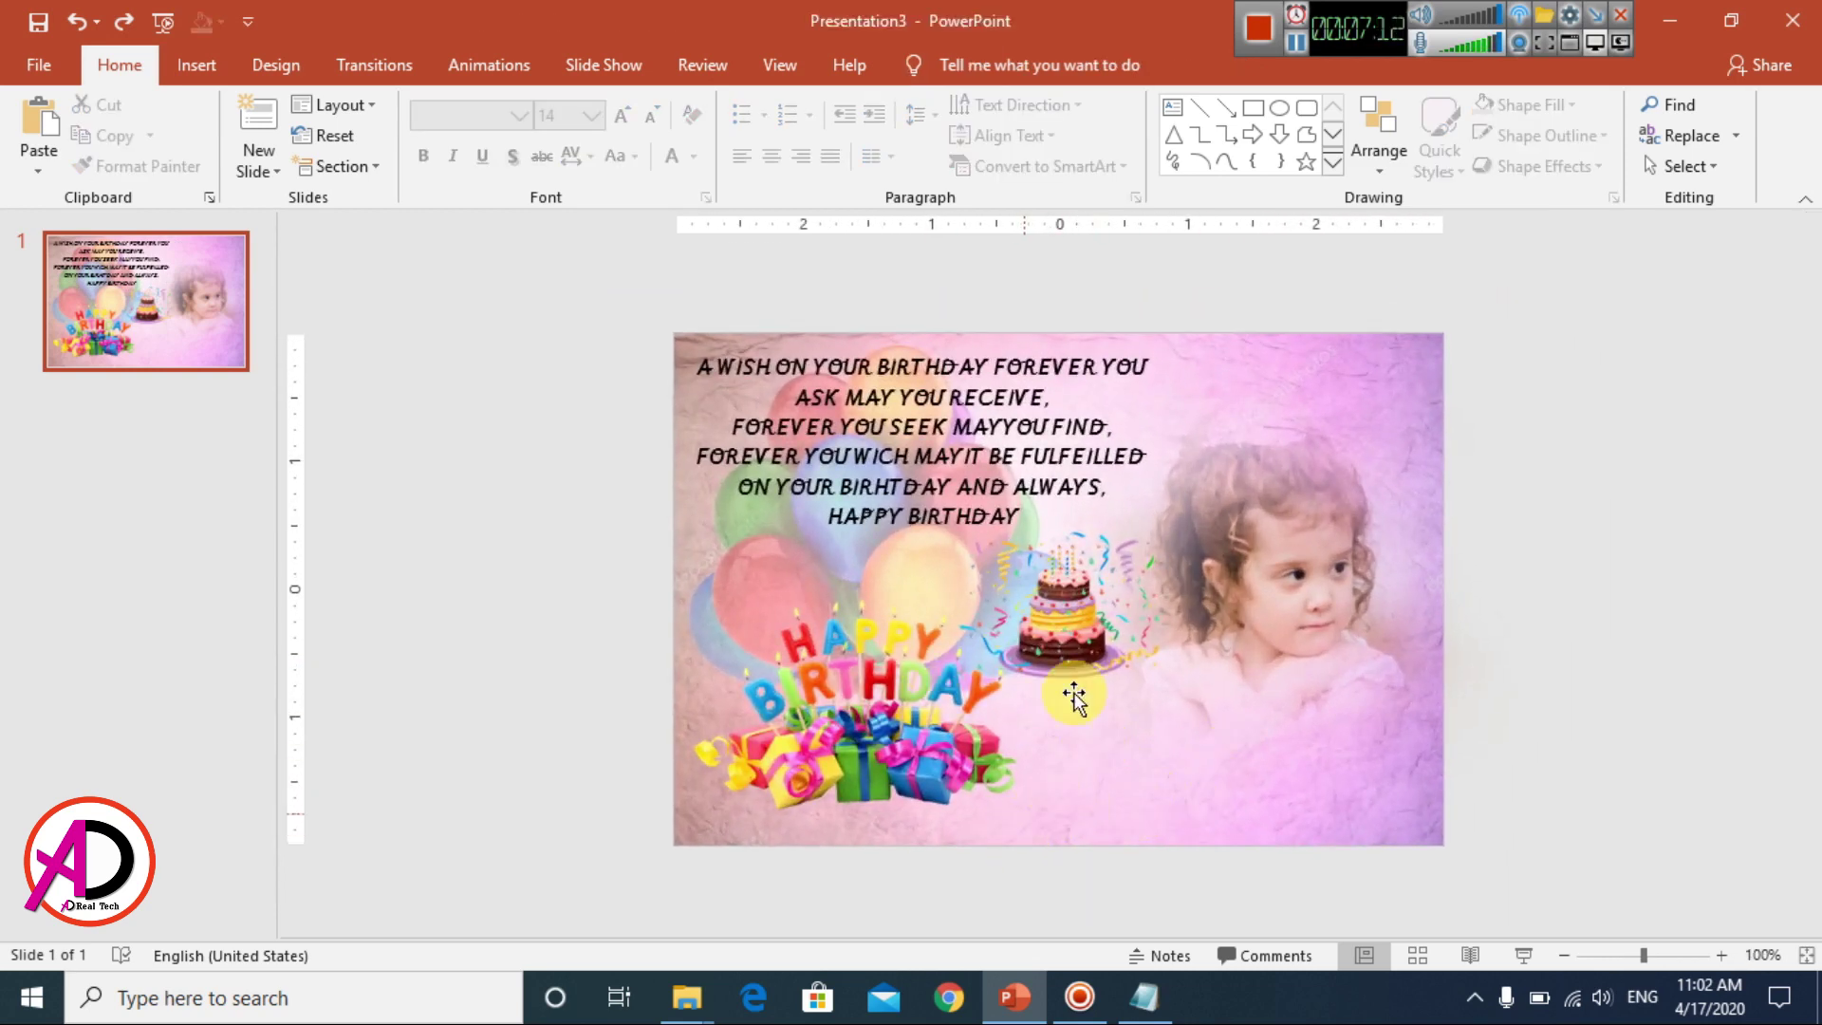
click(192, 61)
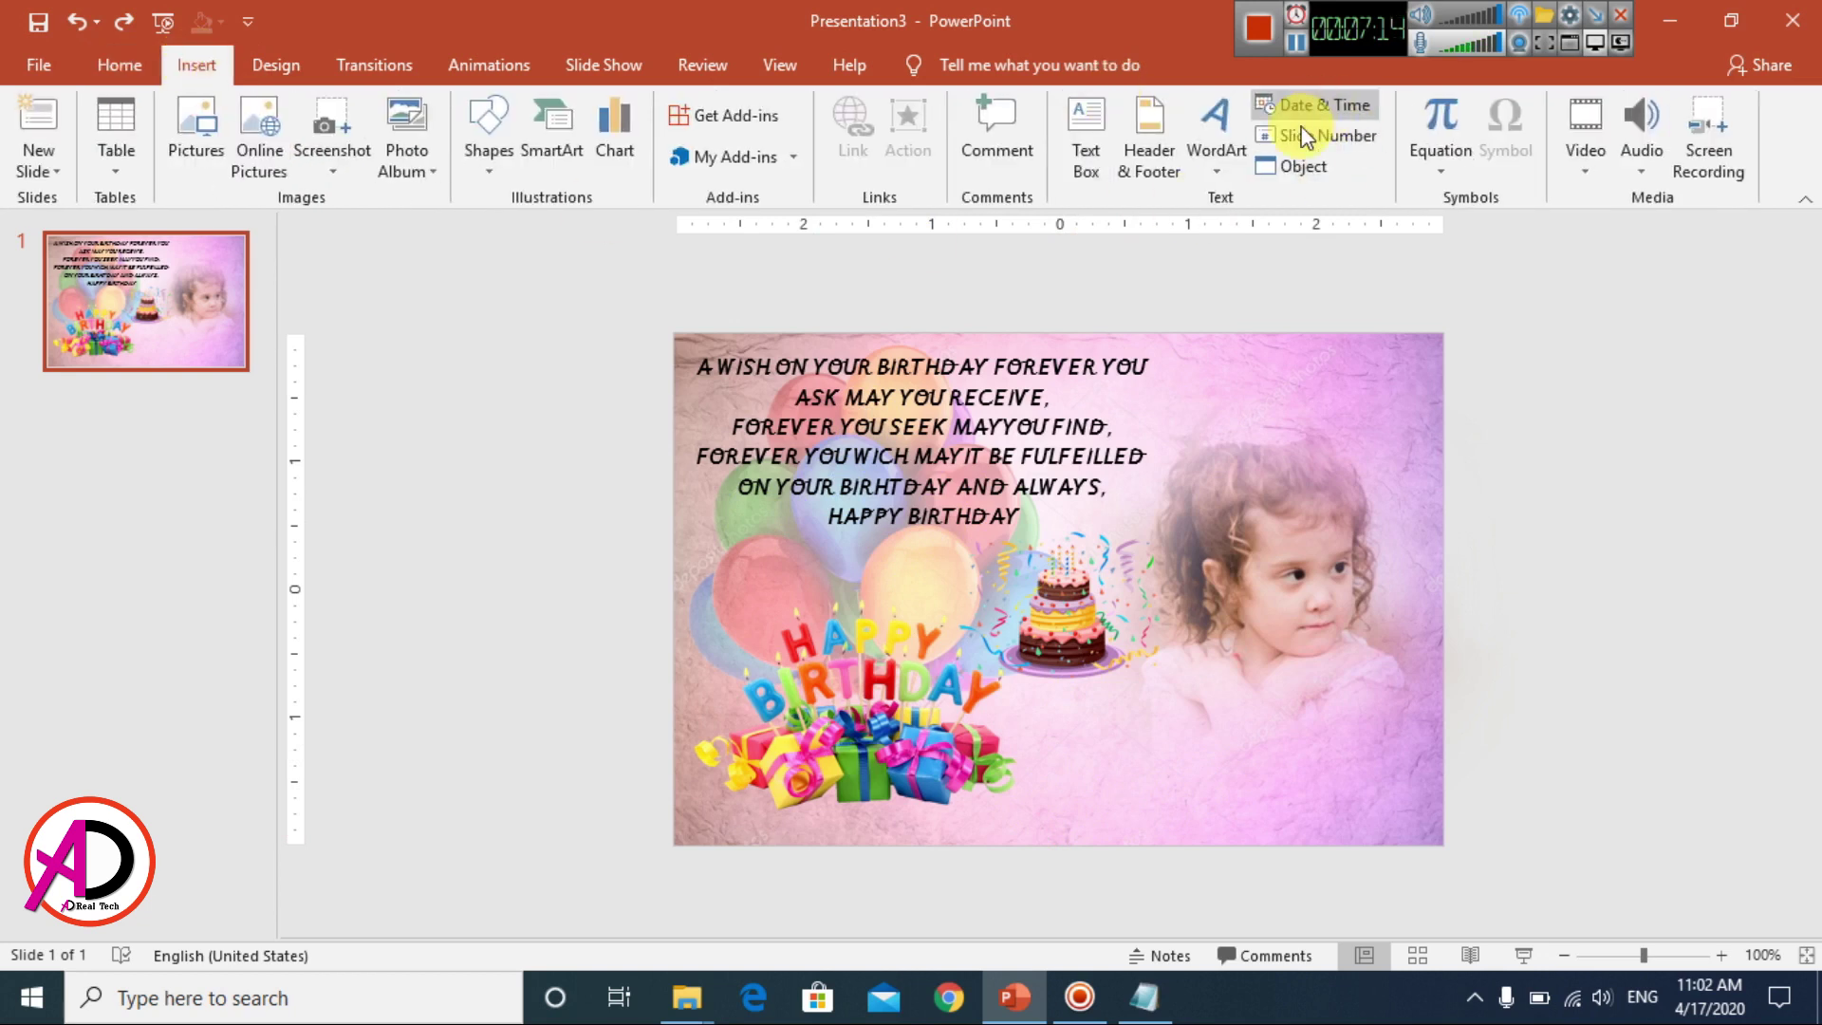
click(1220, 158)
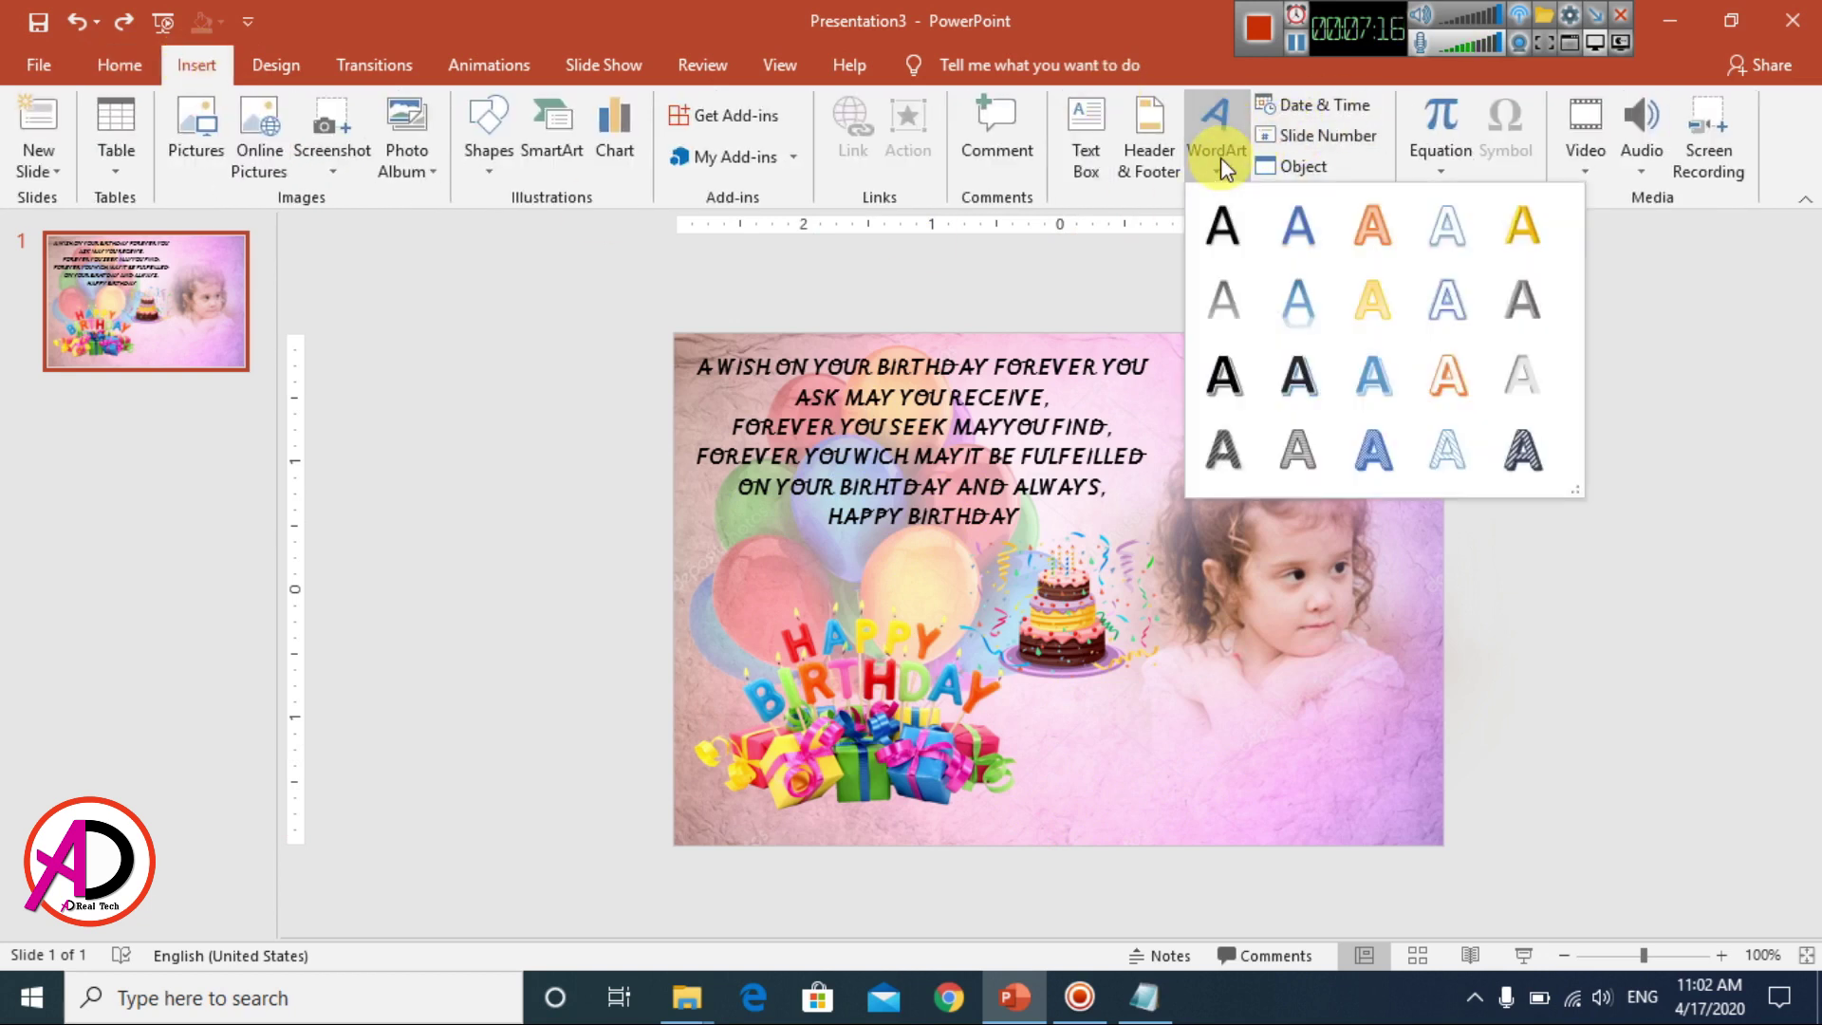
click(1232, 243)
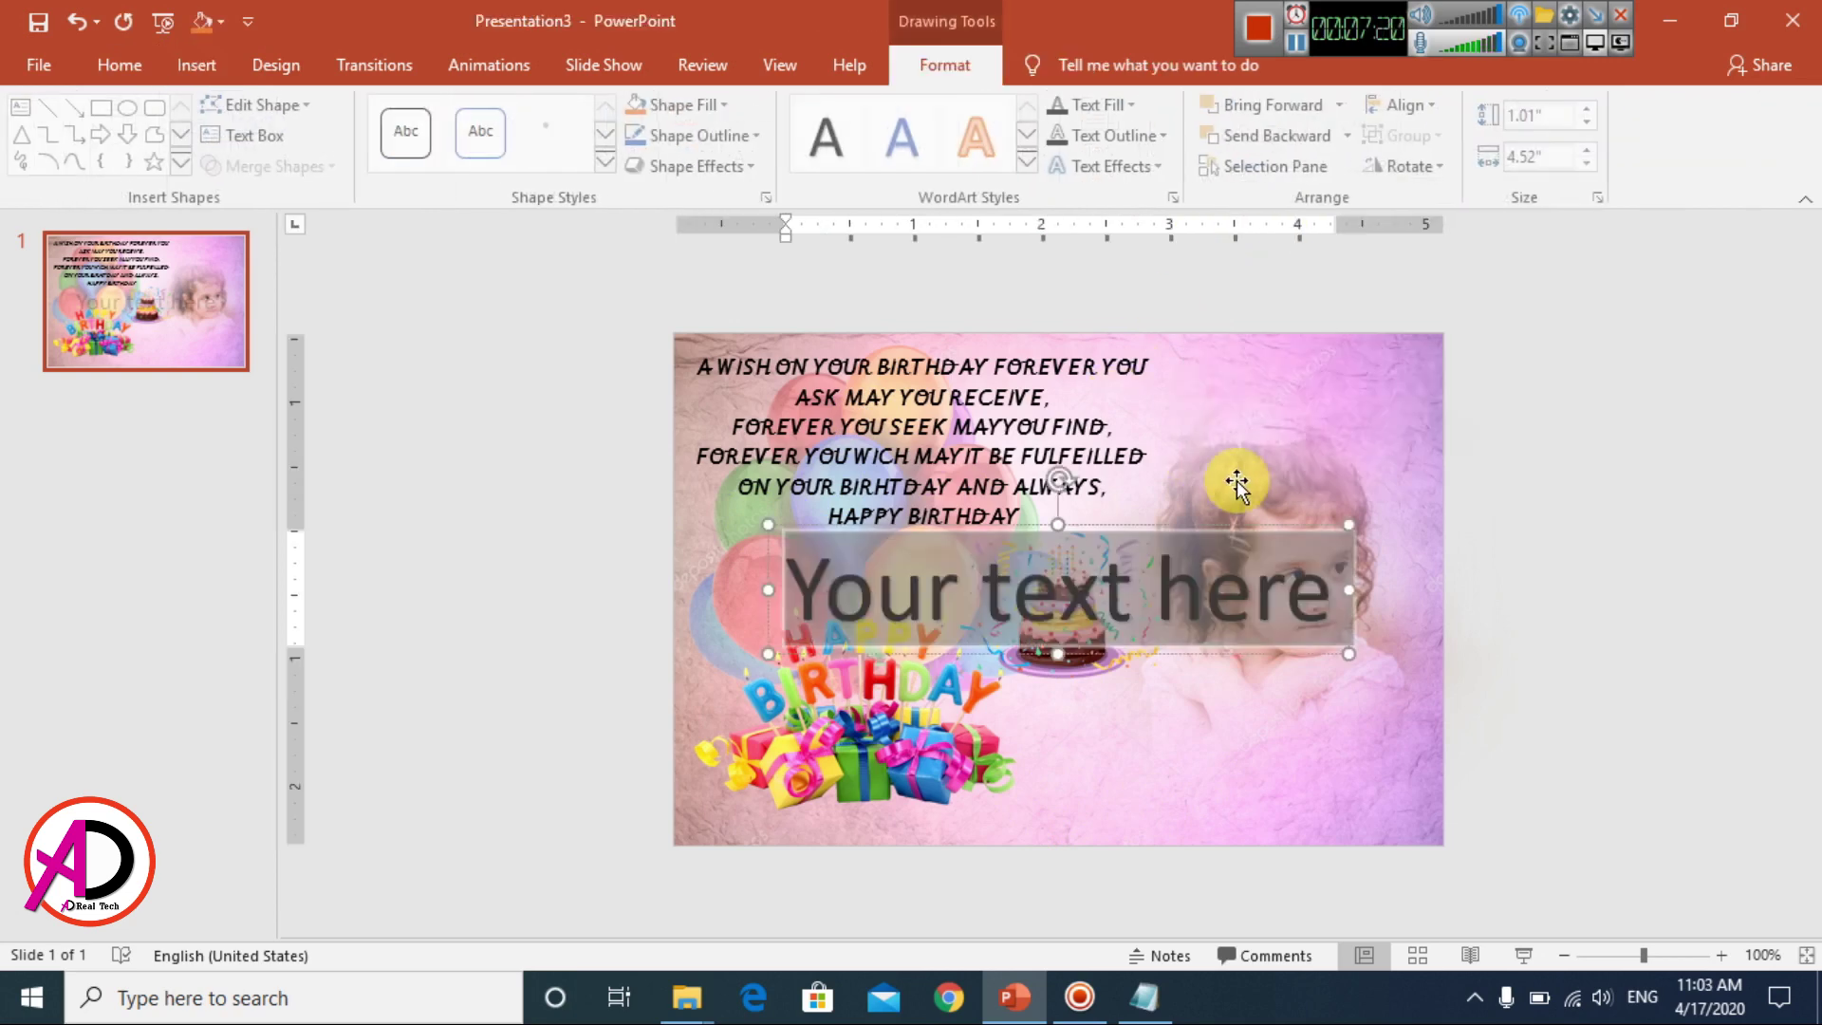
drag(1139, 528, 1150, 528)
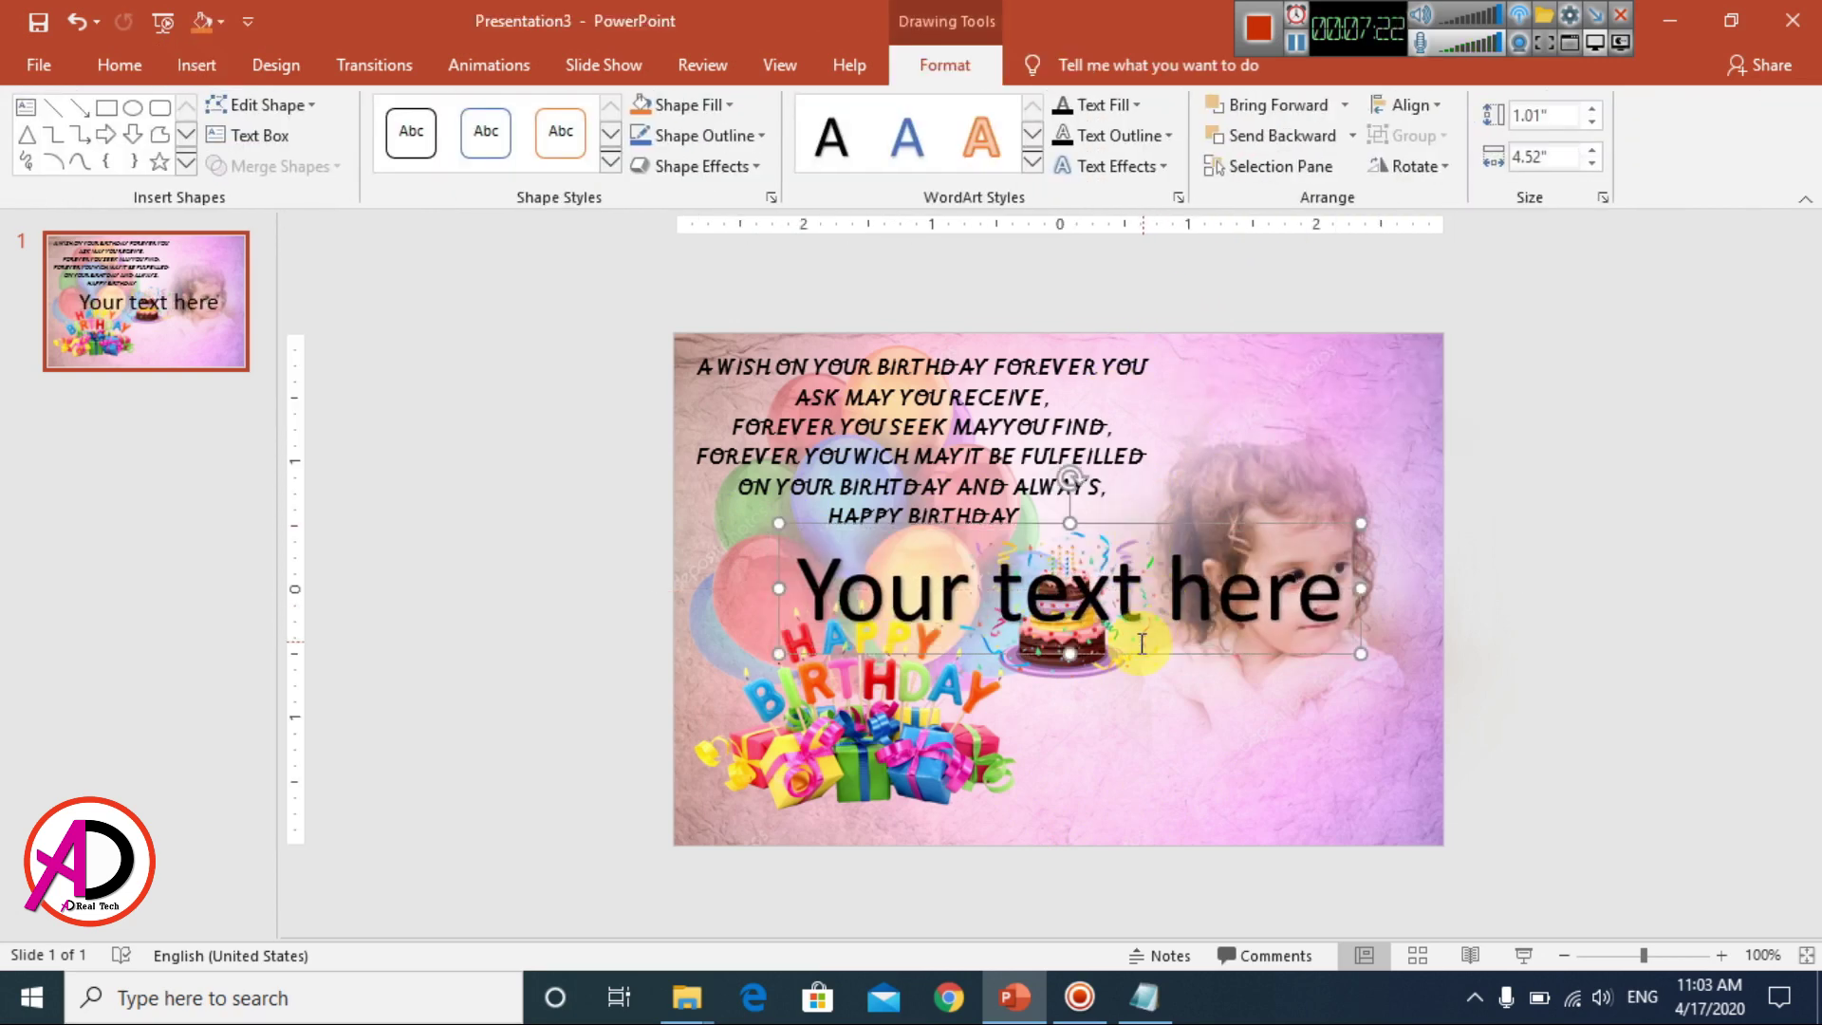
triple_click(1098, 621)
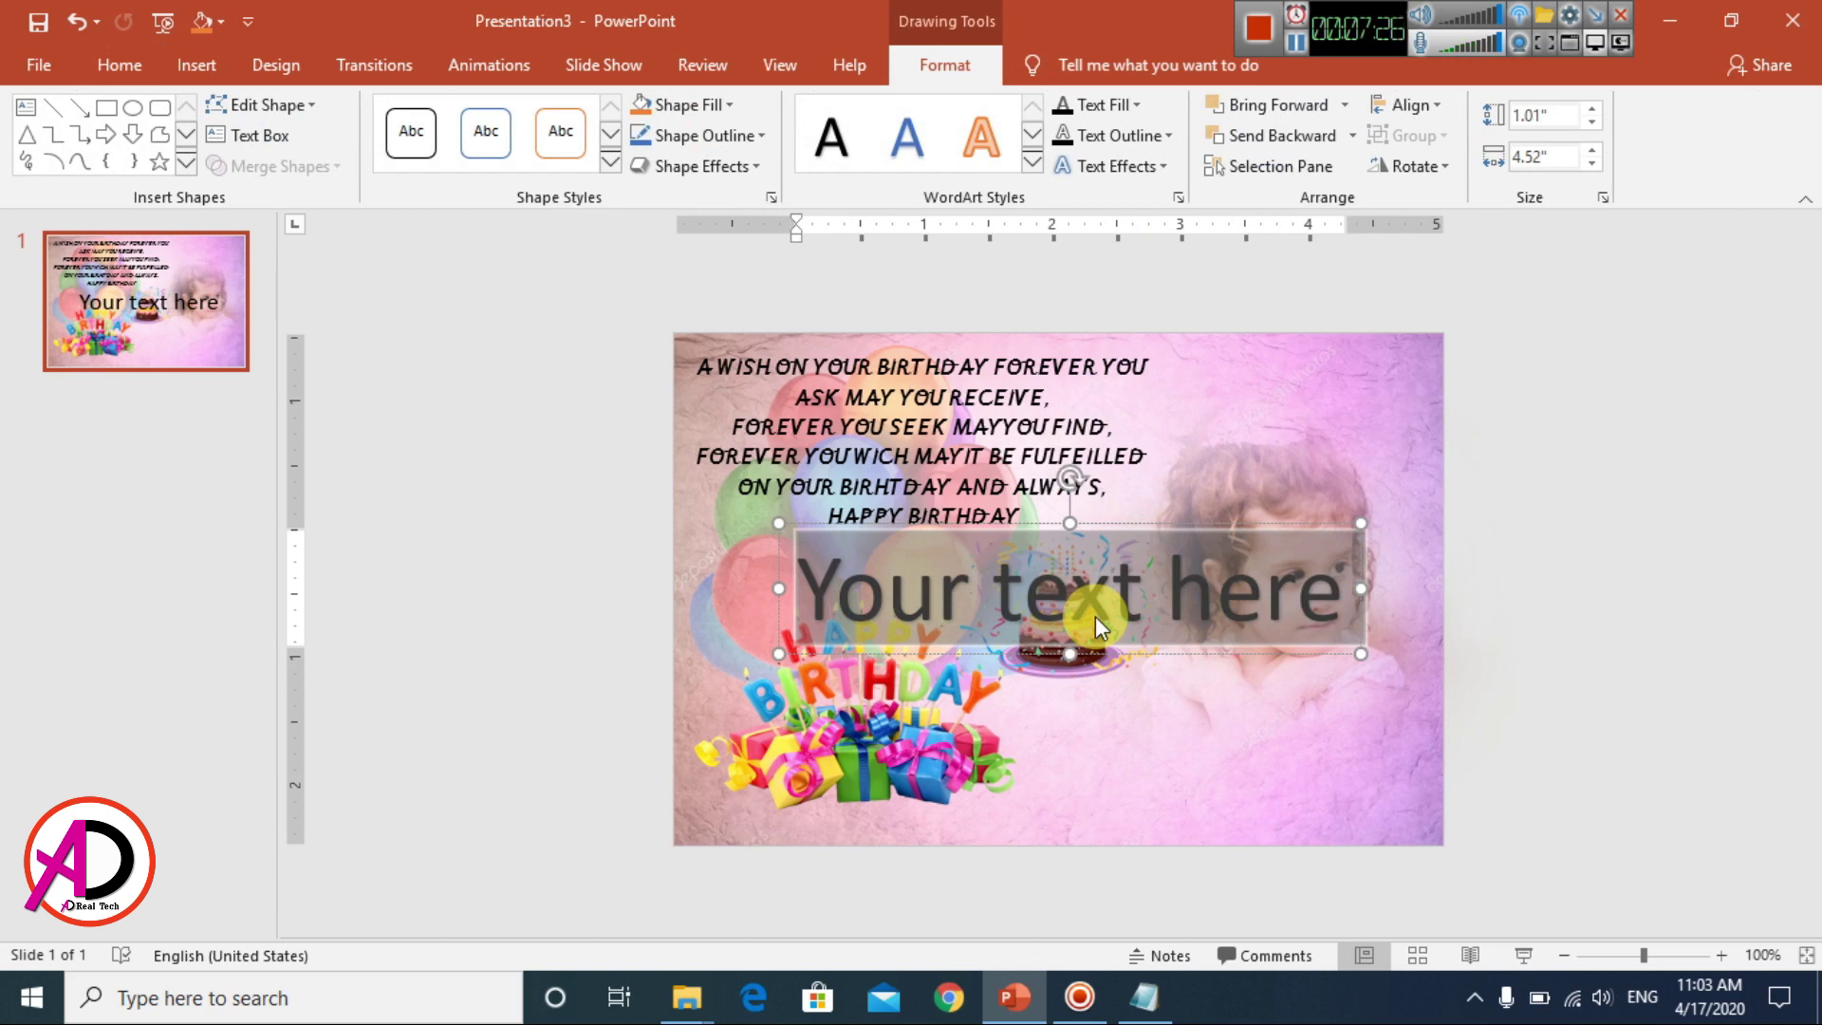
text(20 )
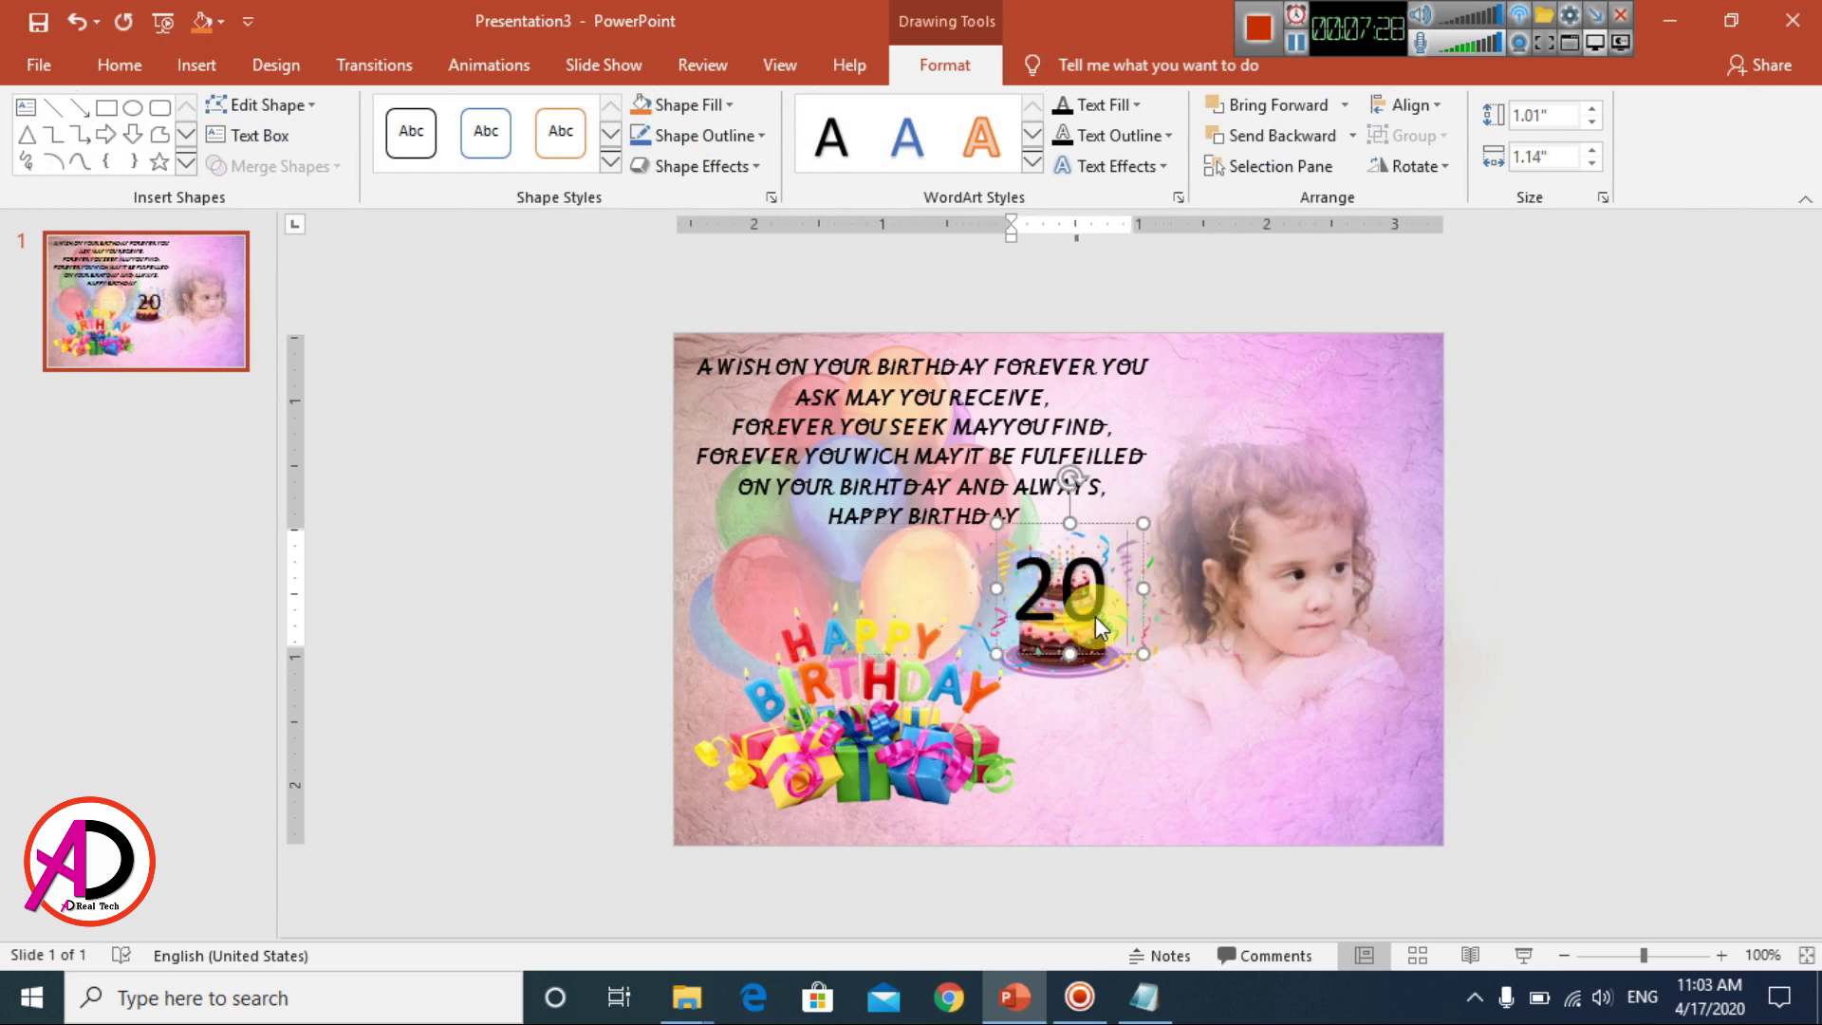
text(APR )
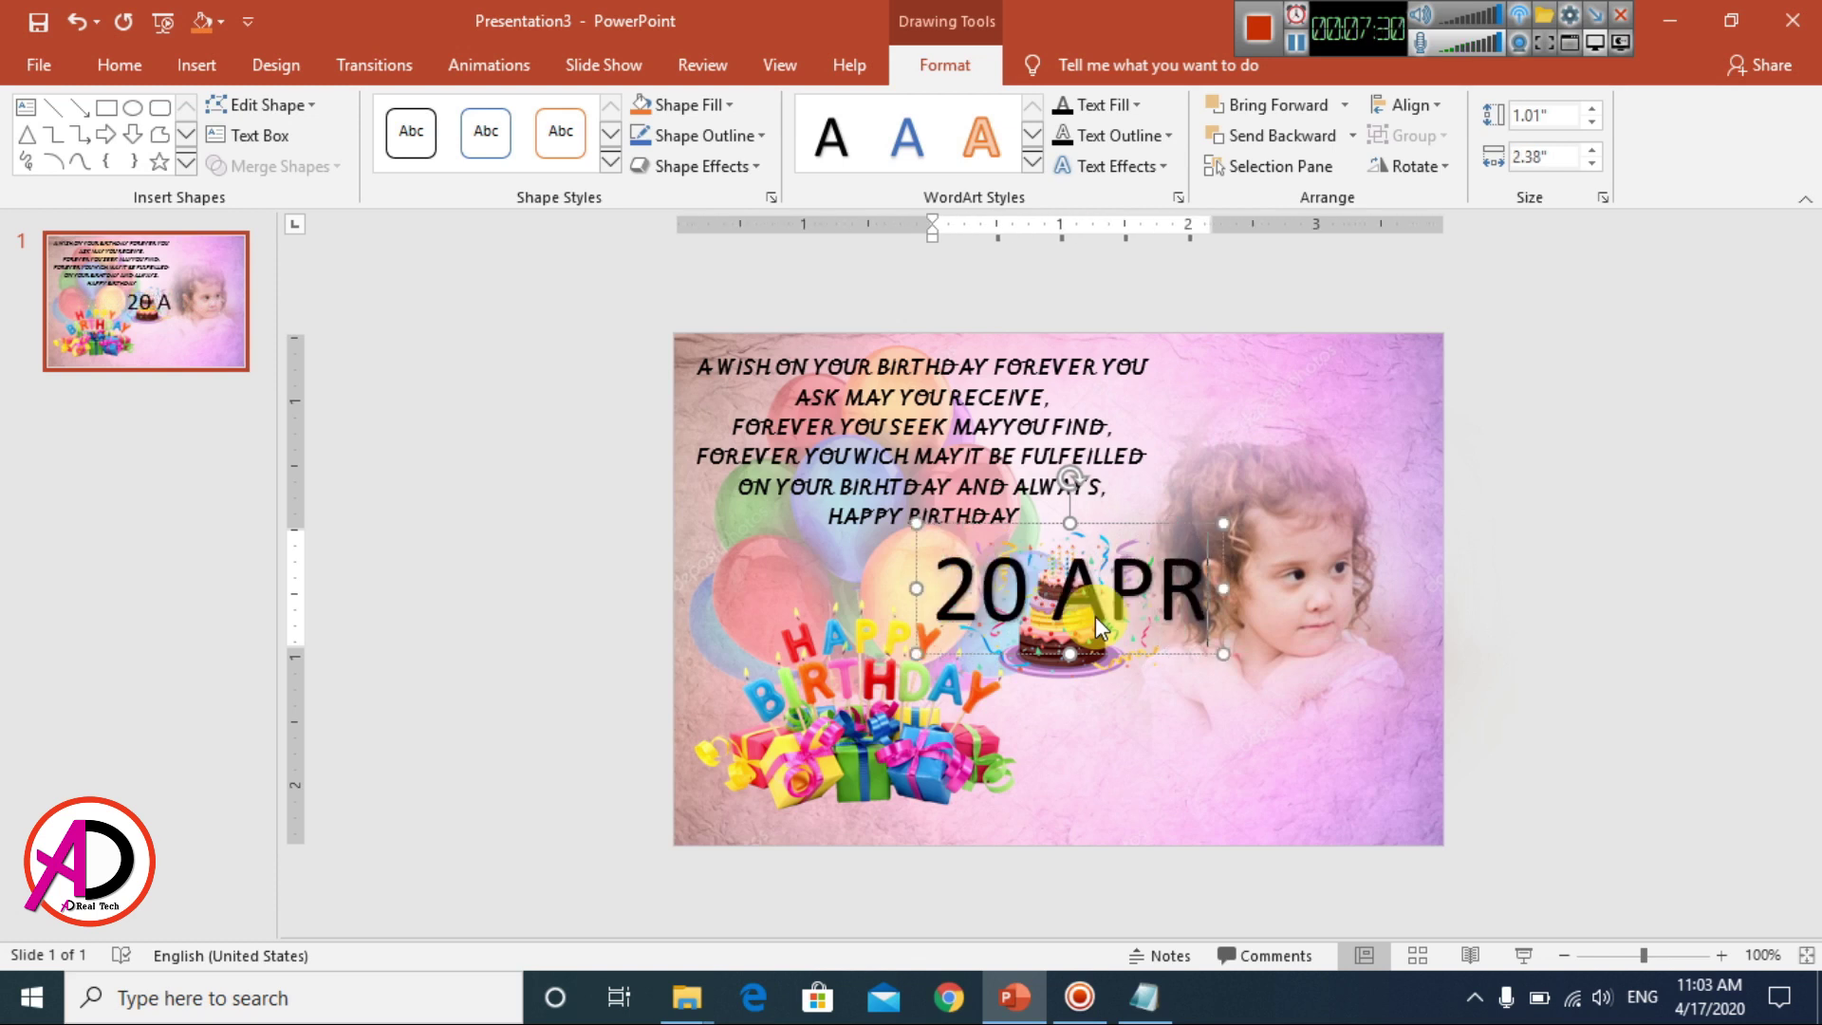
text(22020)
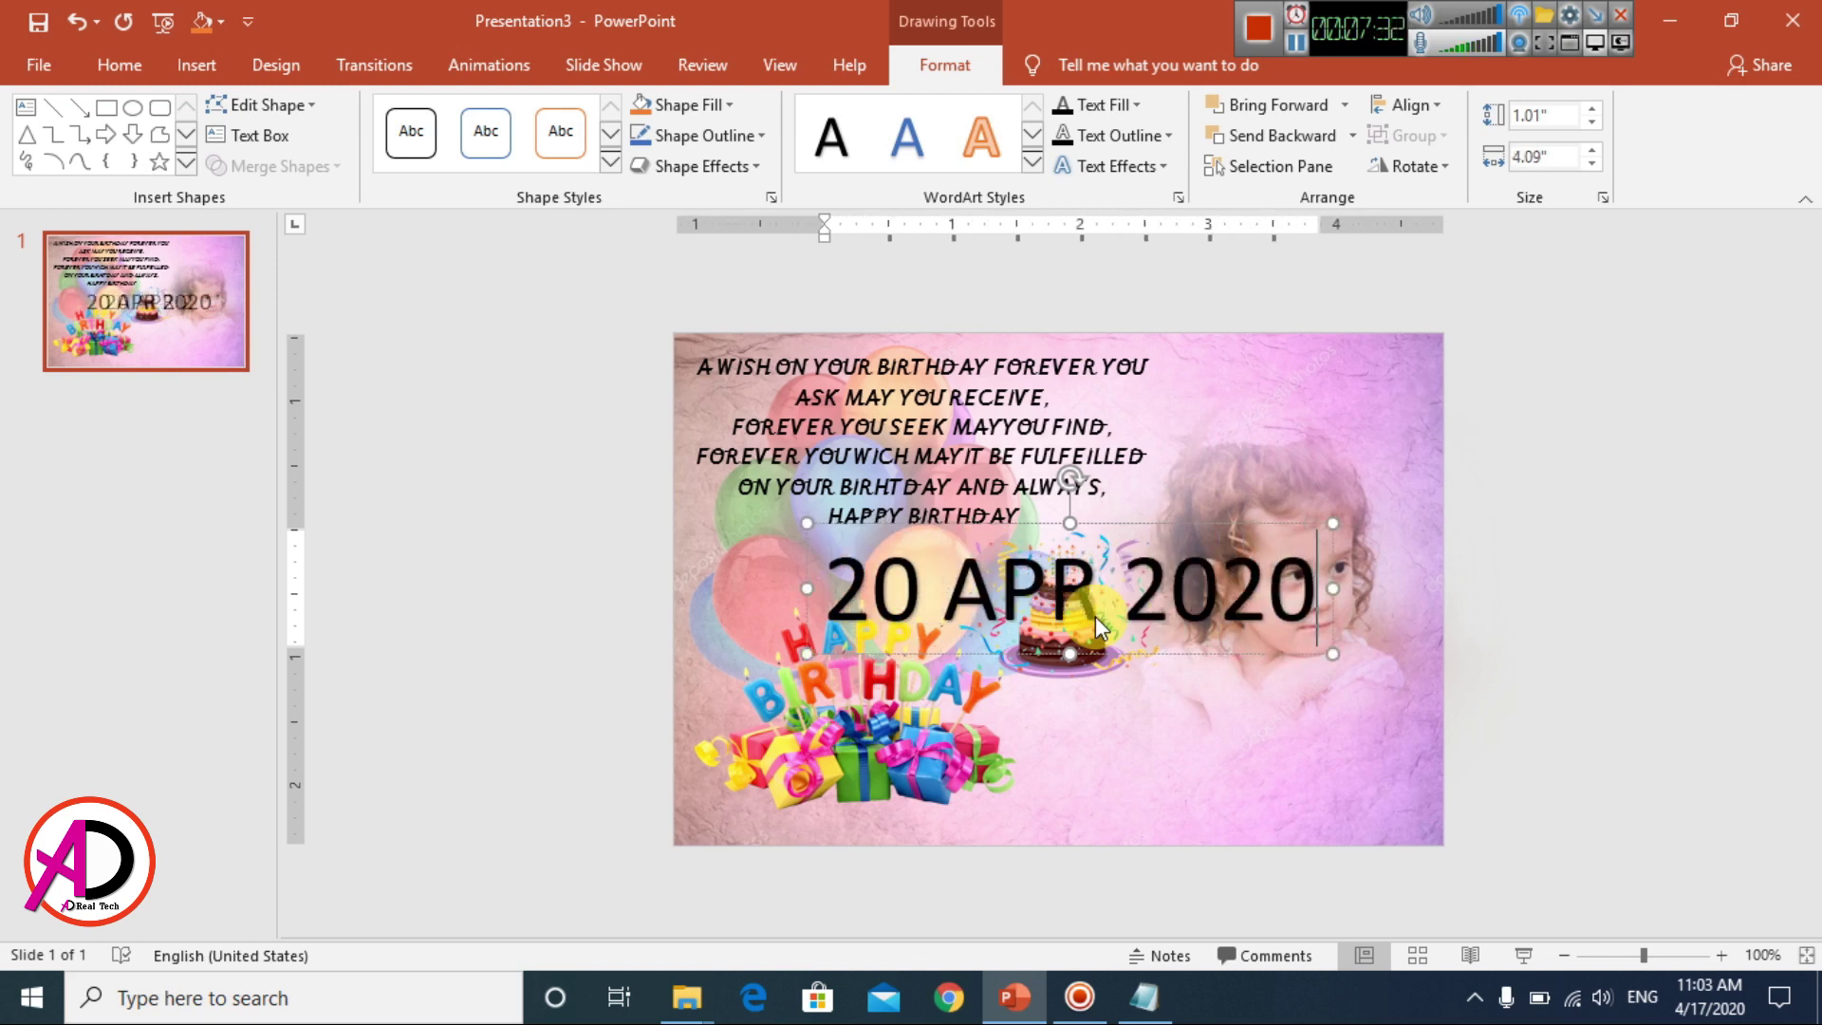
- Shrink the date text to 18 pt and move it just below the cake
triple_click(911, 560)
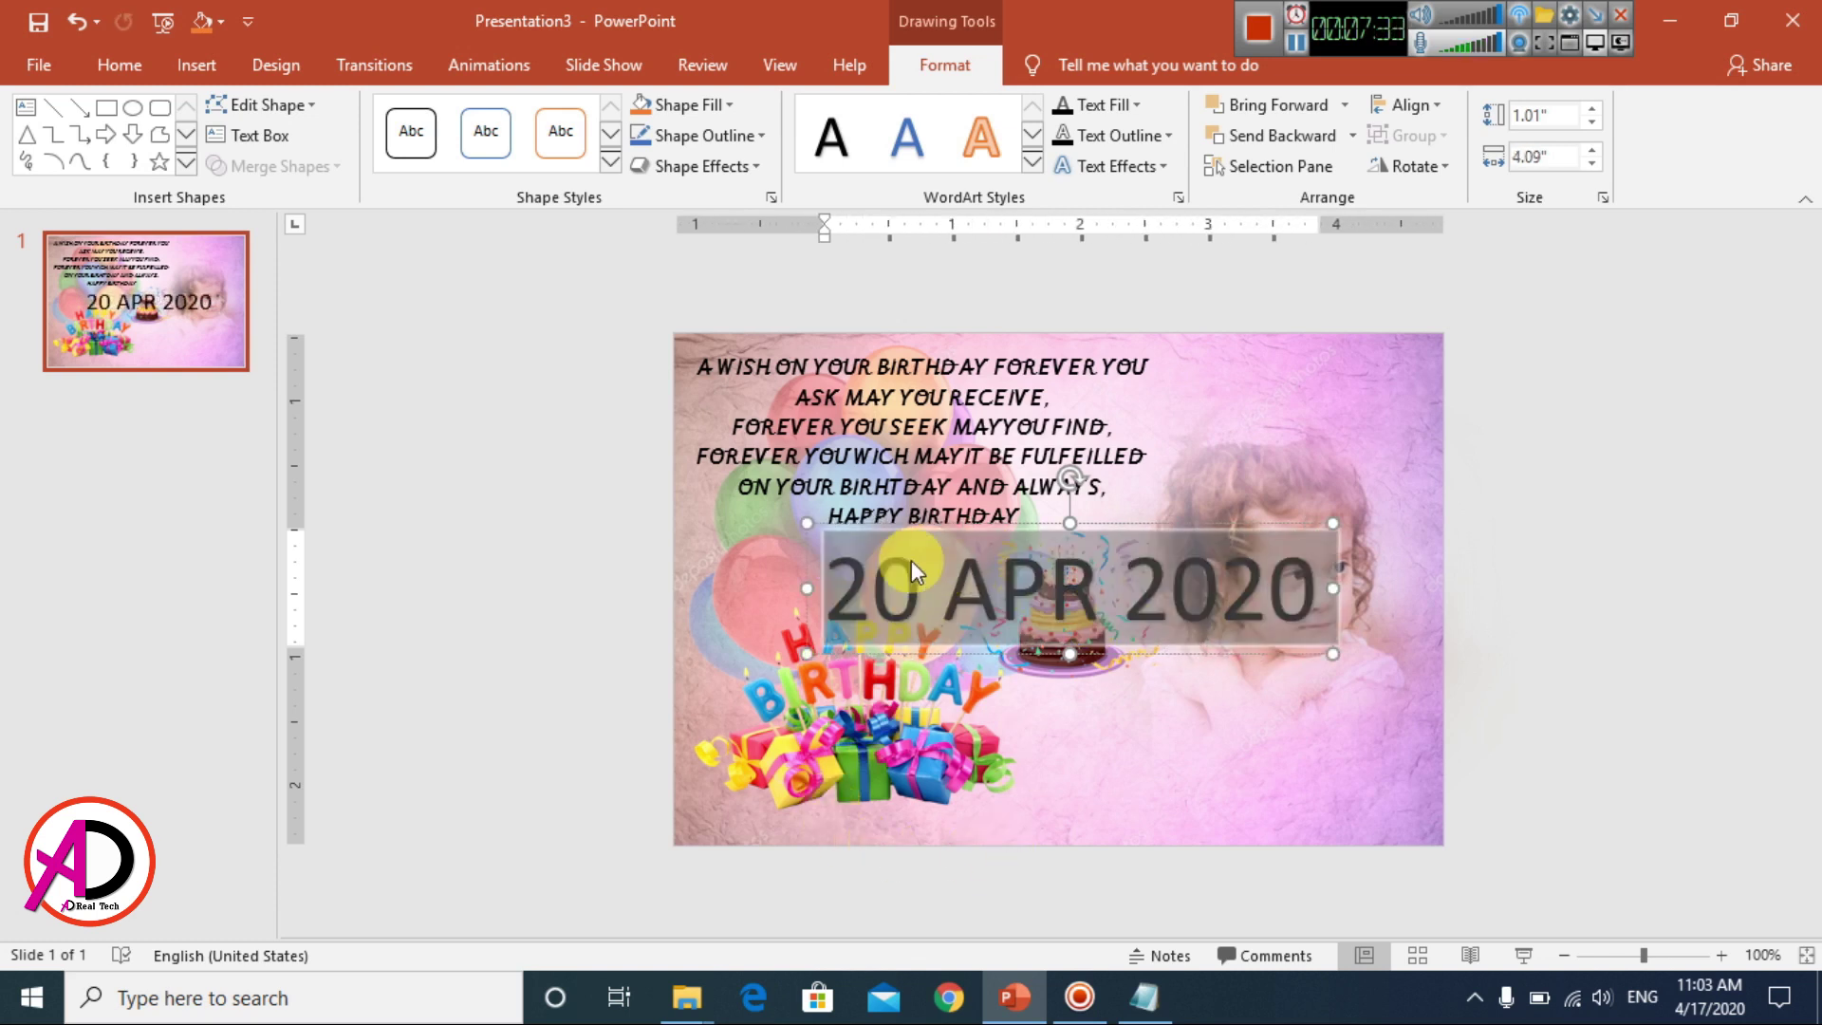
click(106, 72)
click(650, 117)
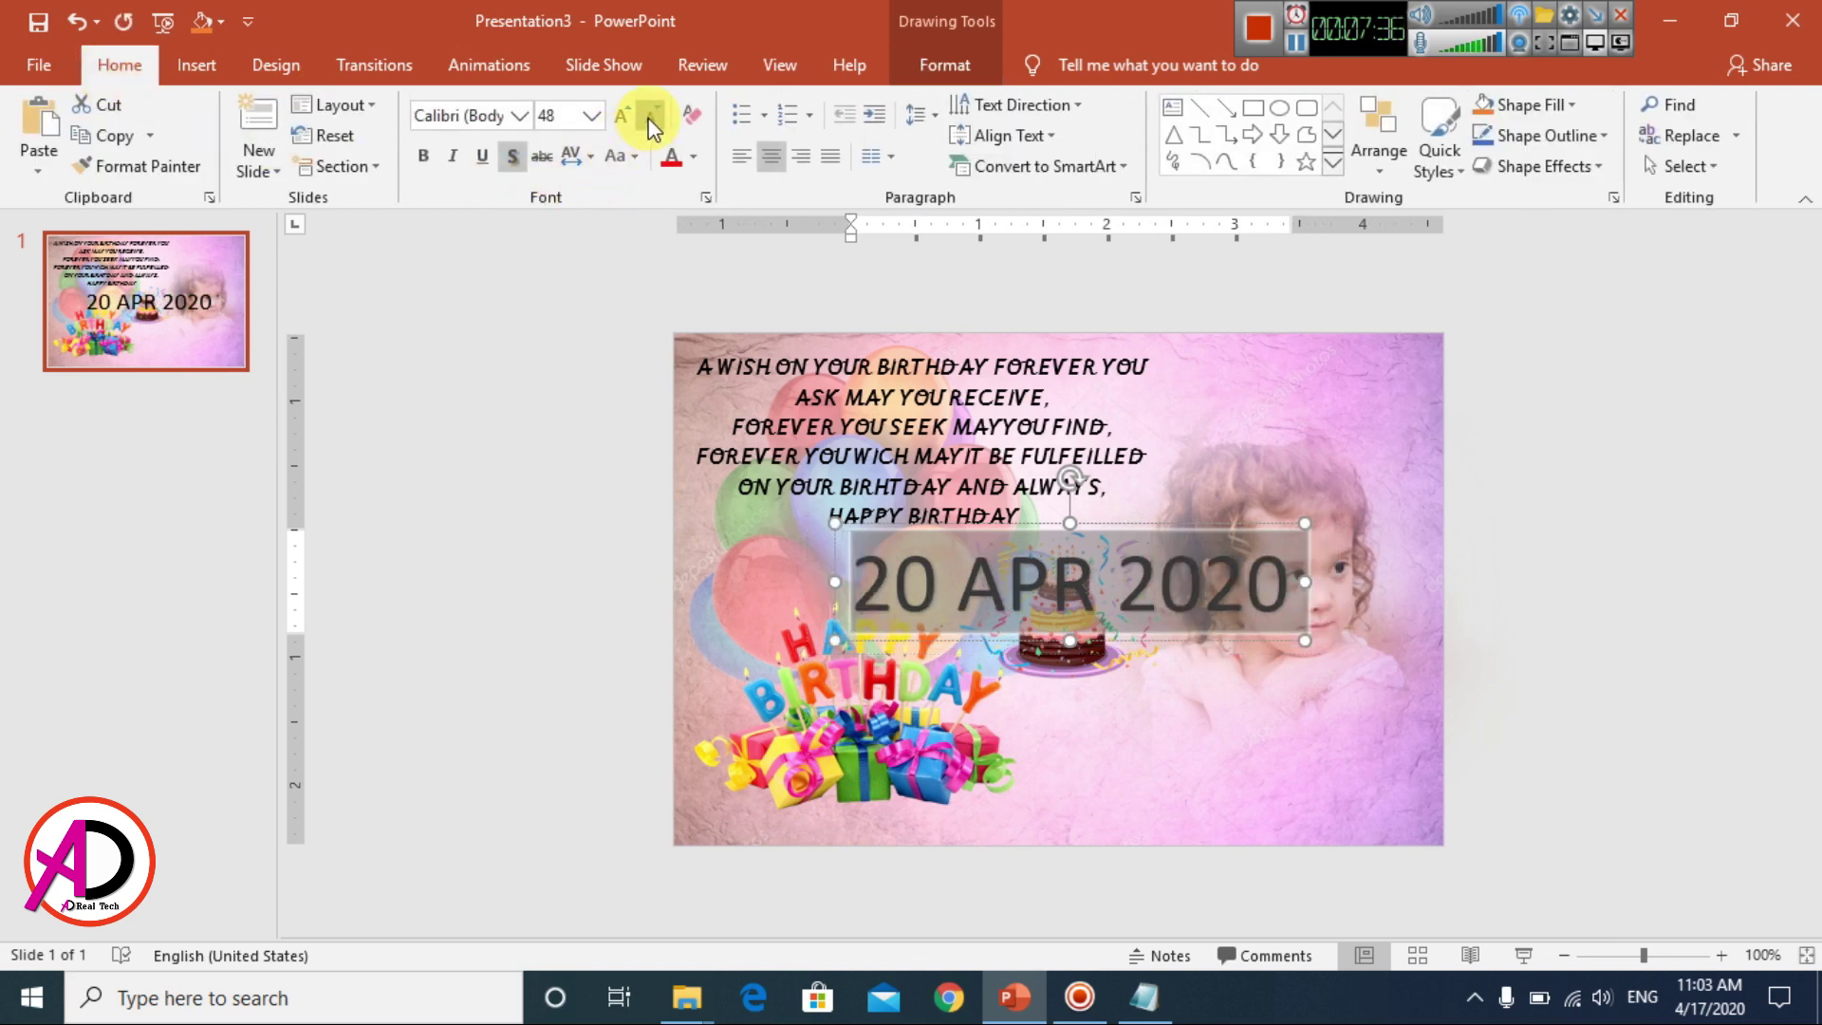
click(650, 116)
click(650, 117)
click(650, 116)
click(650, 117)
click(650, 117)
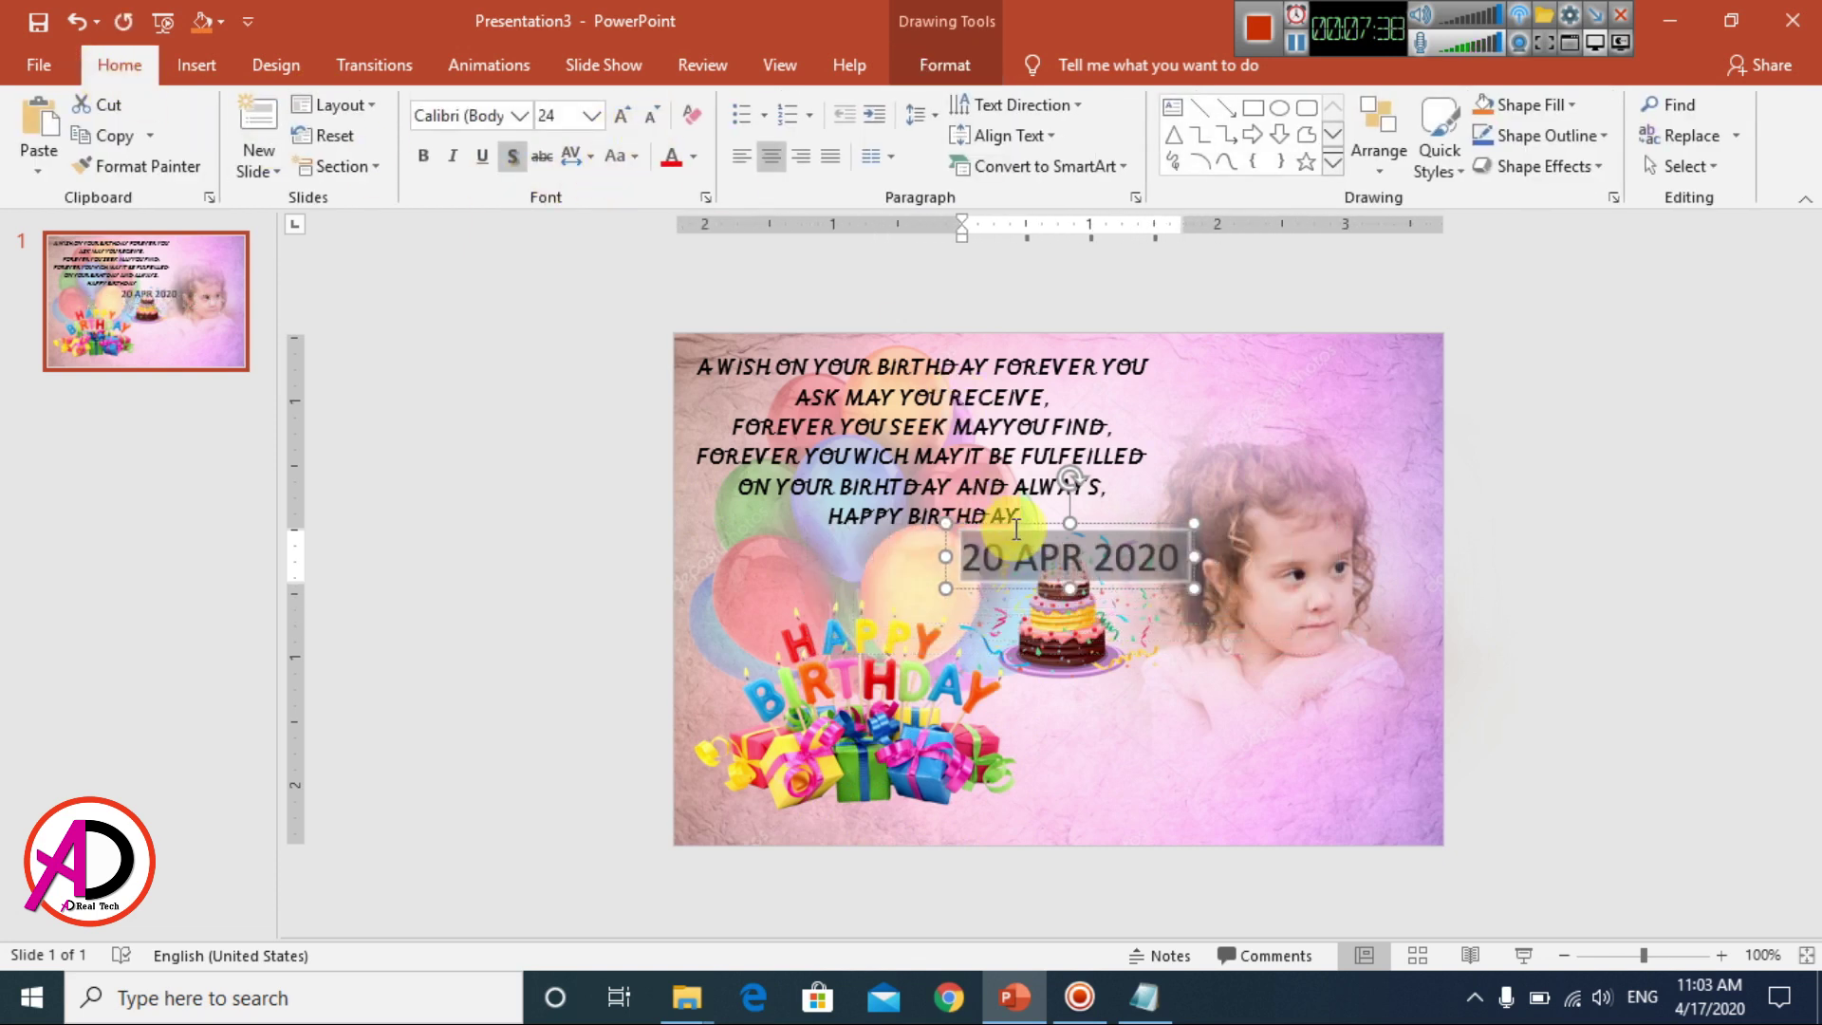
click(651, 117)
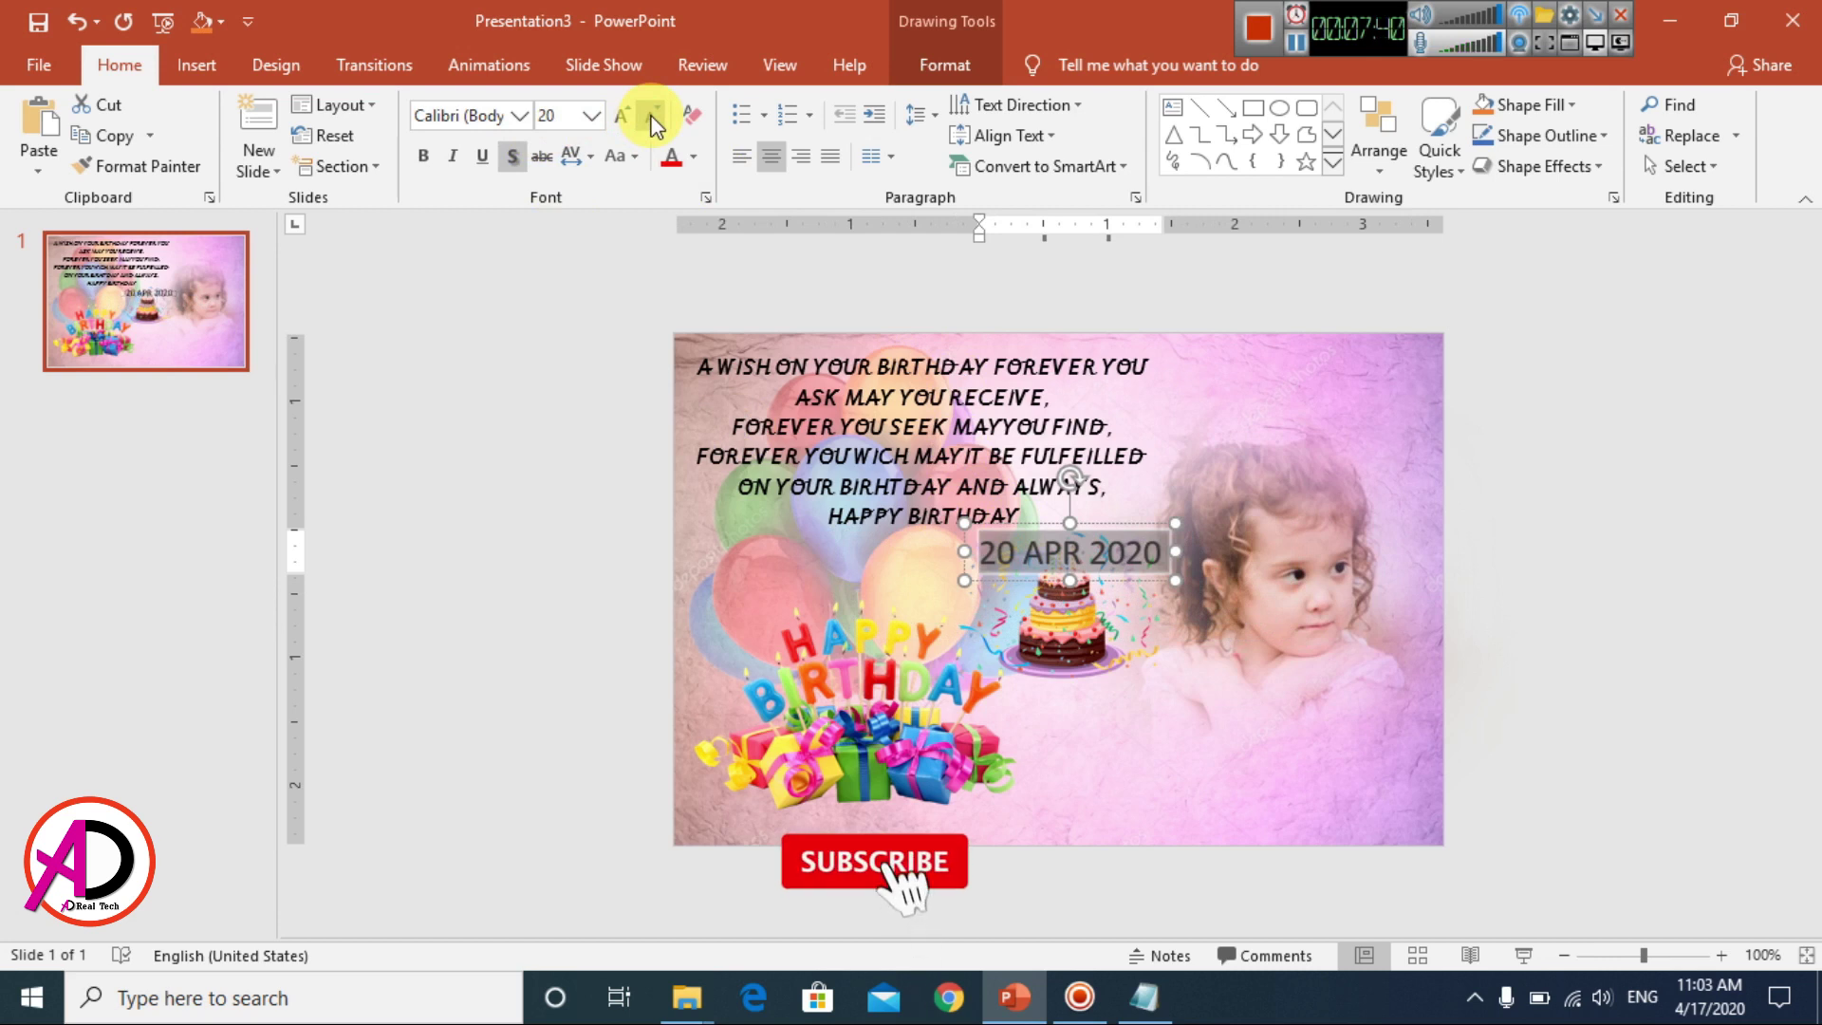
click(651, 117)
drag(1035, 522, 1063, 682)
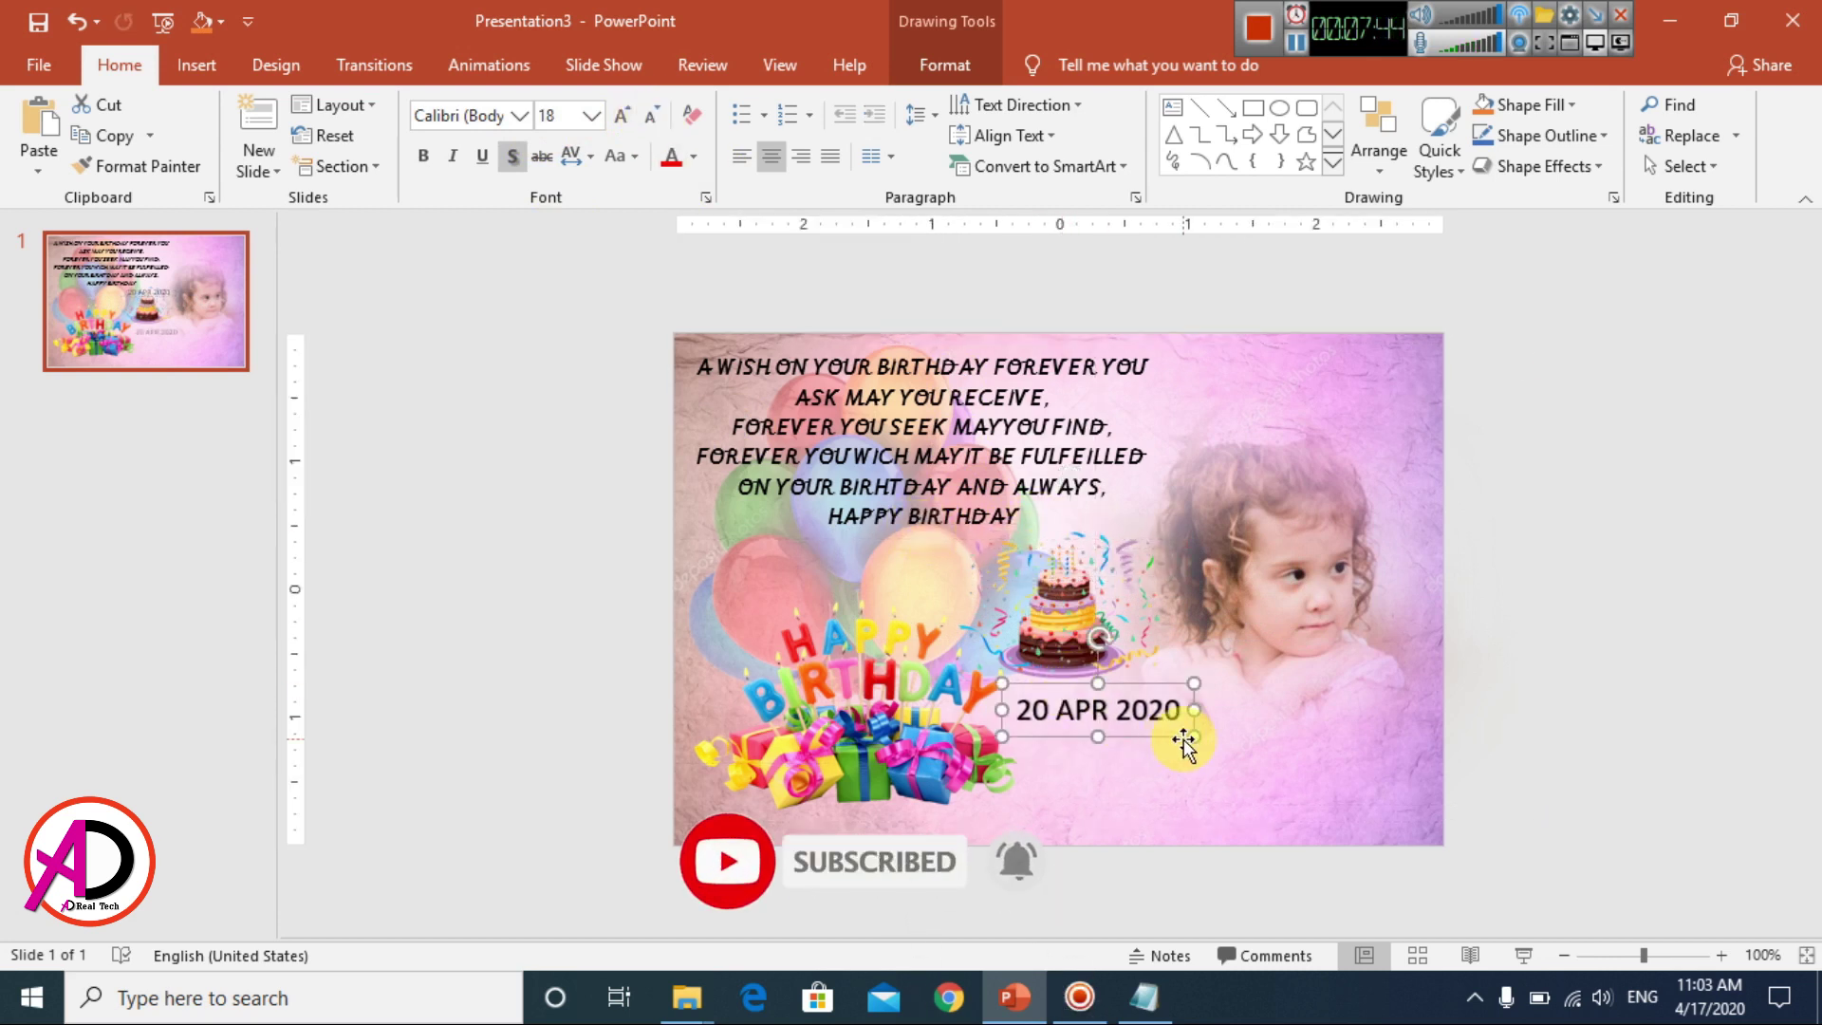
- Set the date text in the Alpha crisp font
drag(1177, 709, 1014, 710)
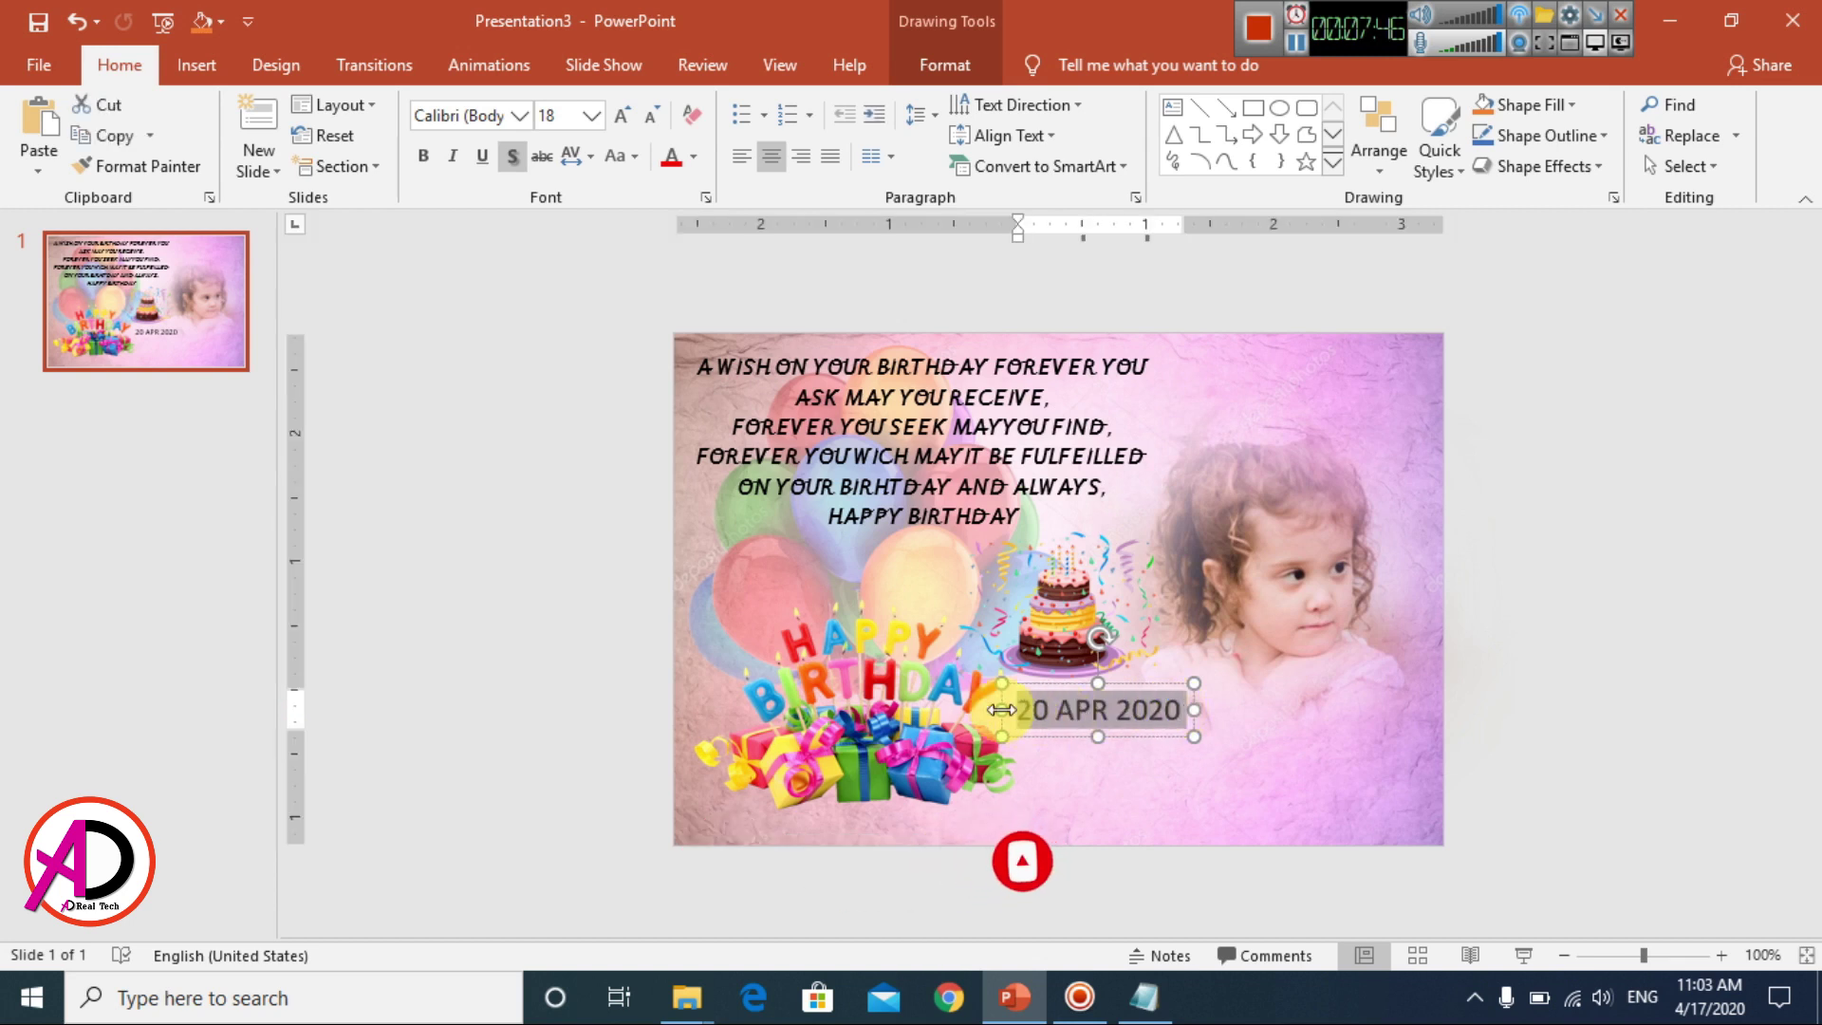
click(518, 115)
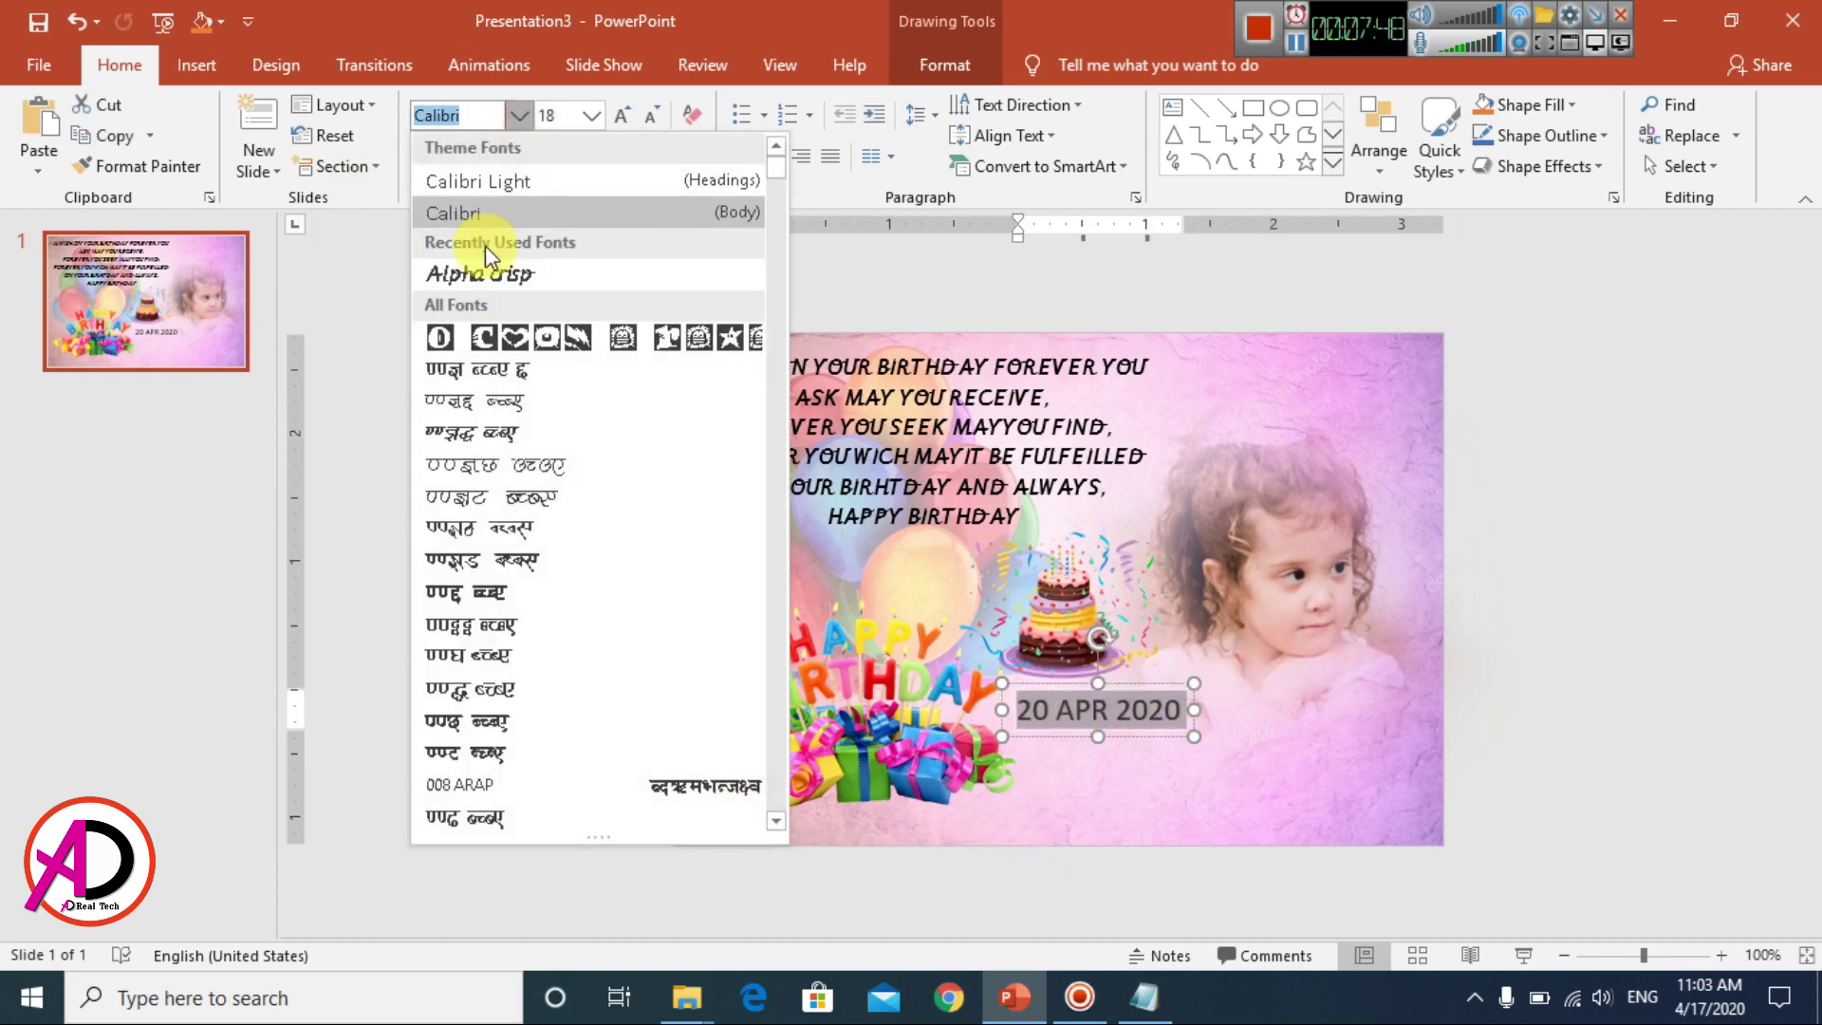
click(486, 273)
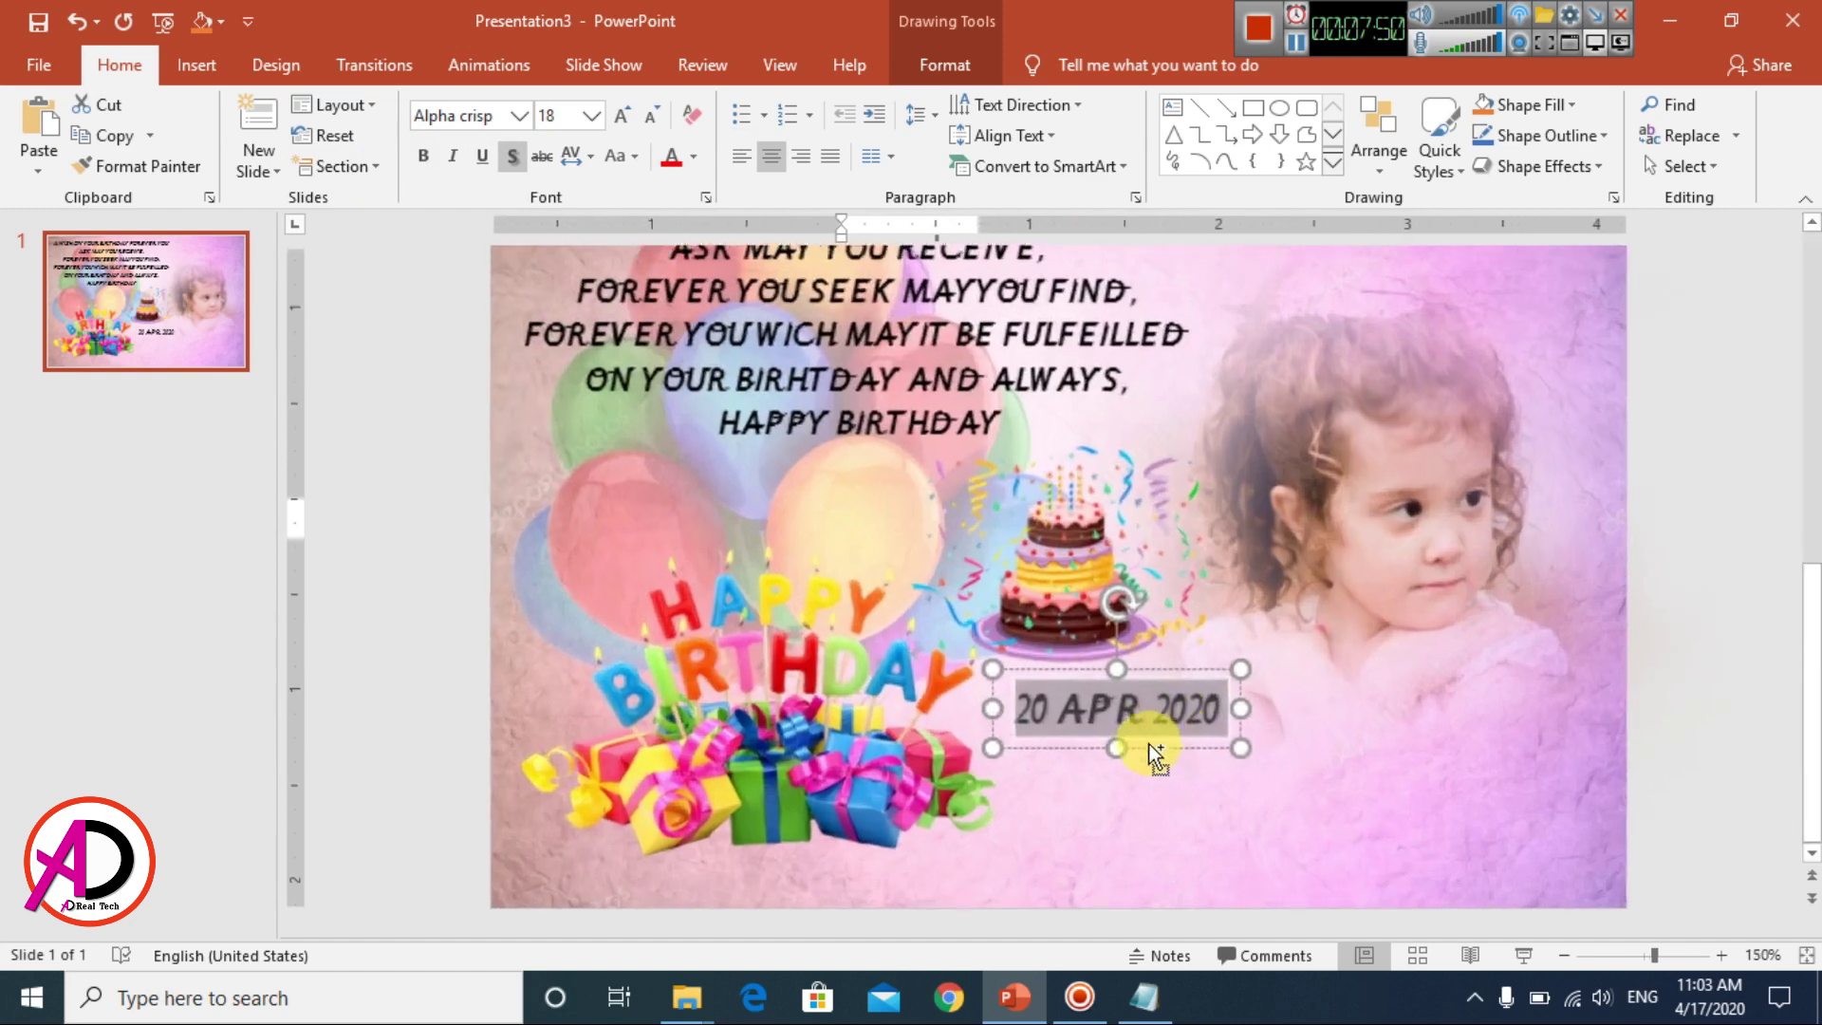
scroll(1148, 744, up, 5)
- Insert a WordArt box over the cake and replace its placeholder with the child's name
click(1677, 697)
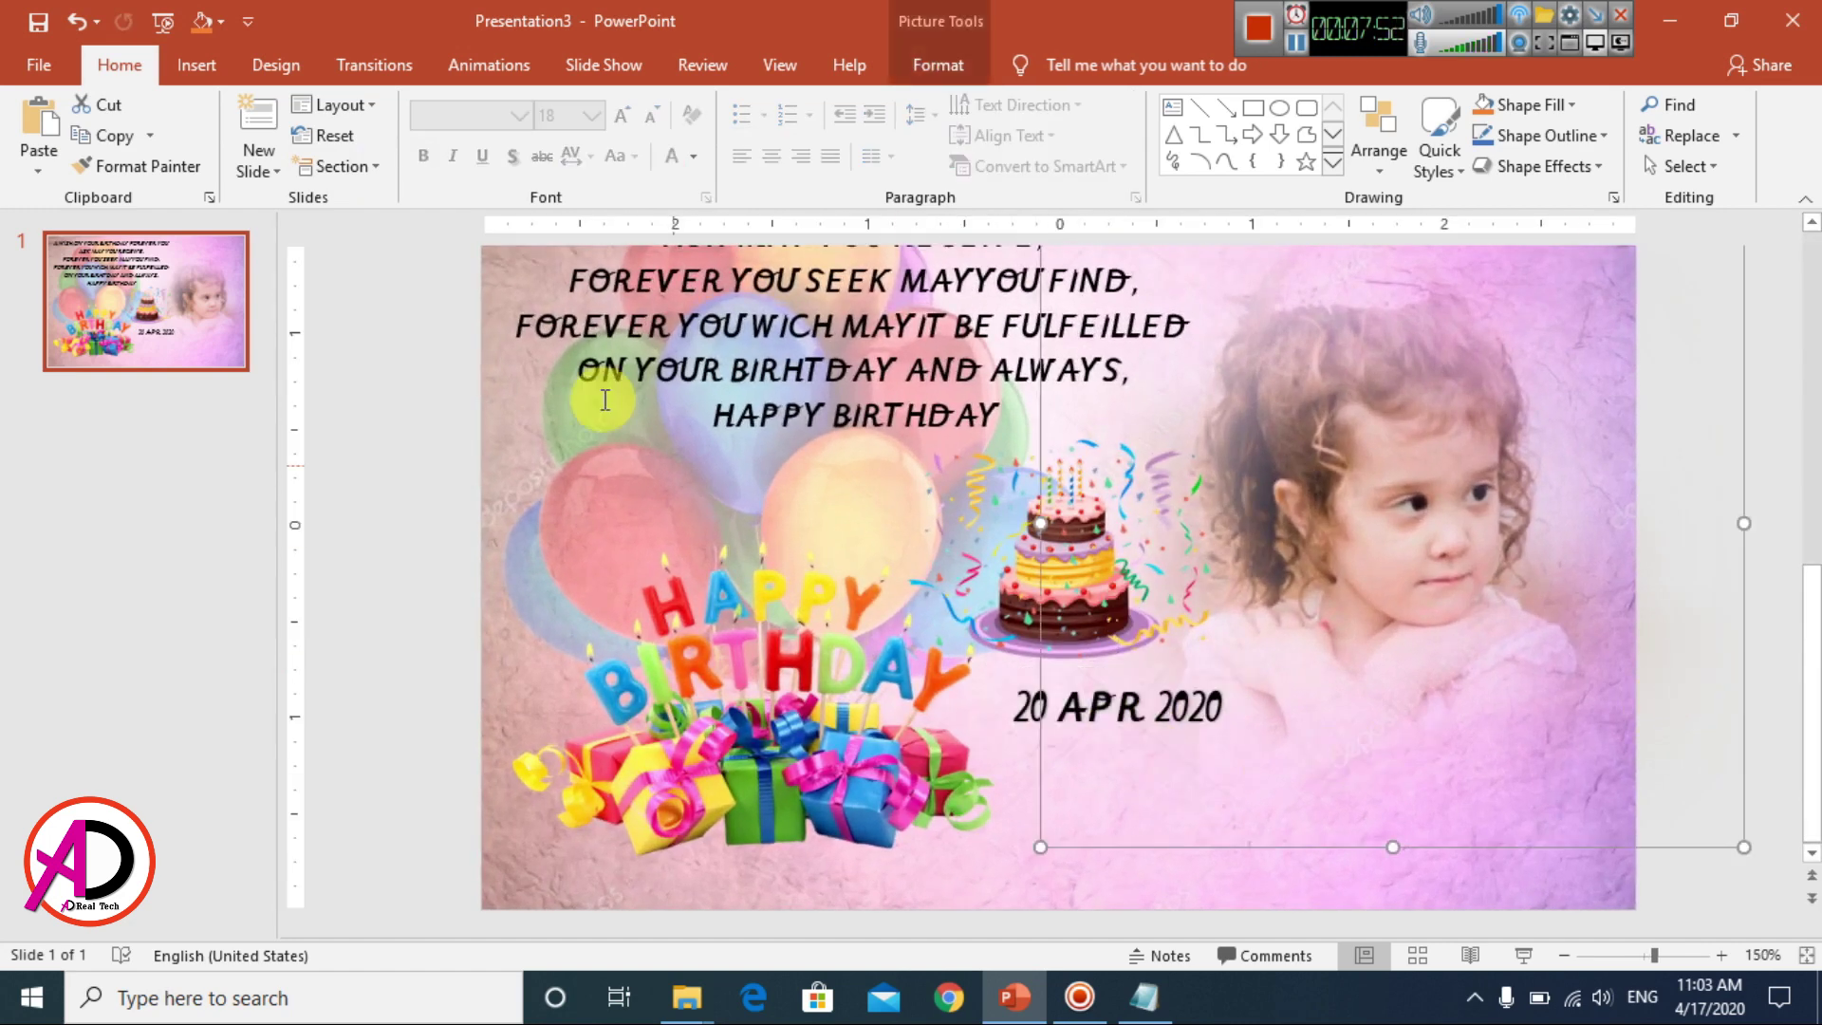
click(196, 65)
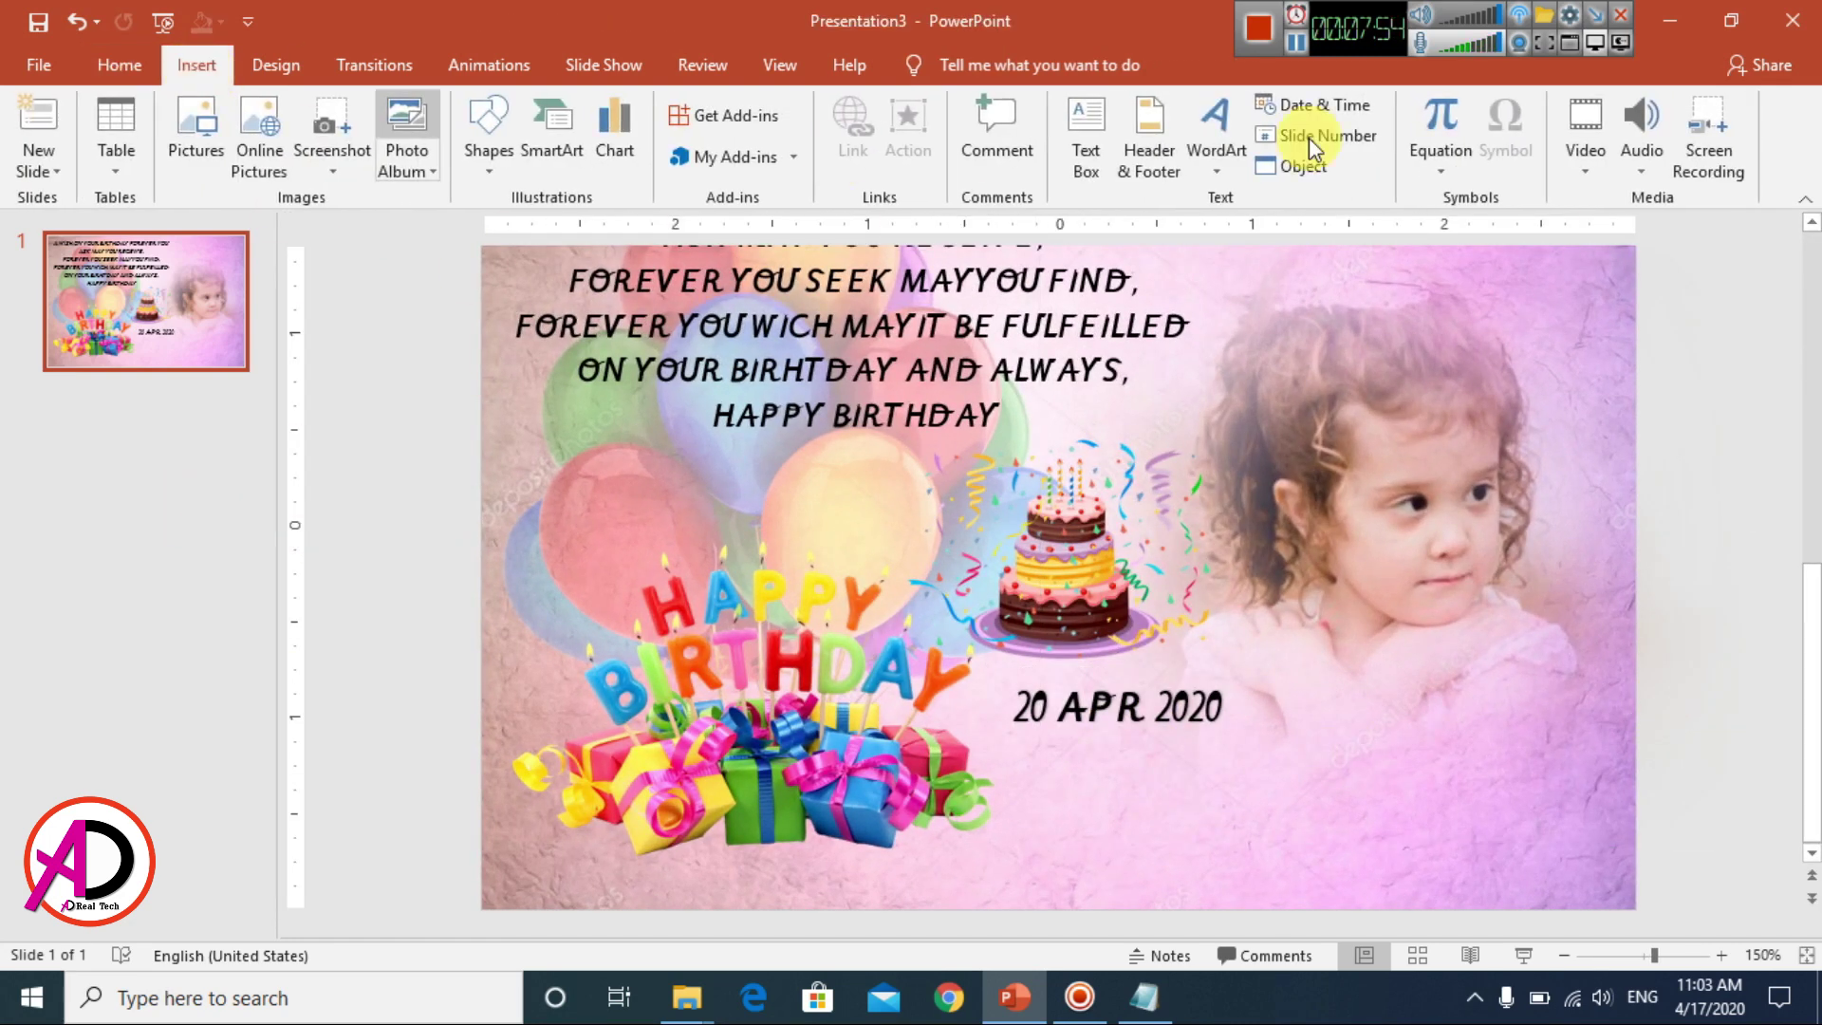
click(1216, 128)
click(1222, 228)
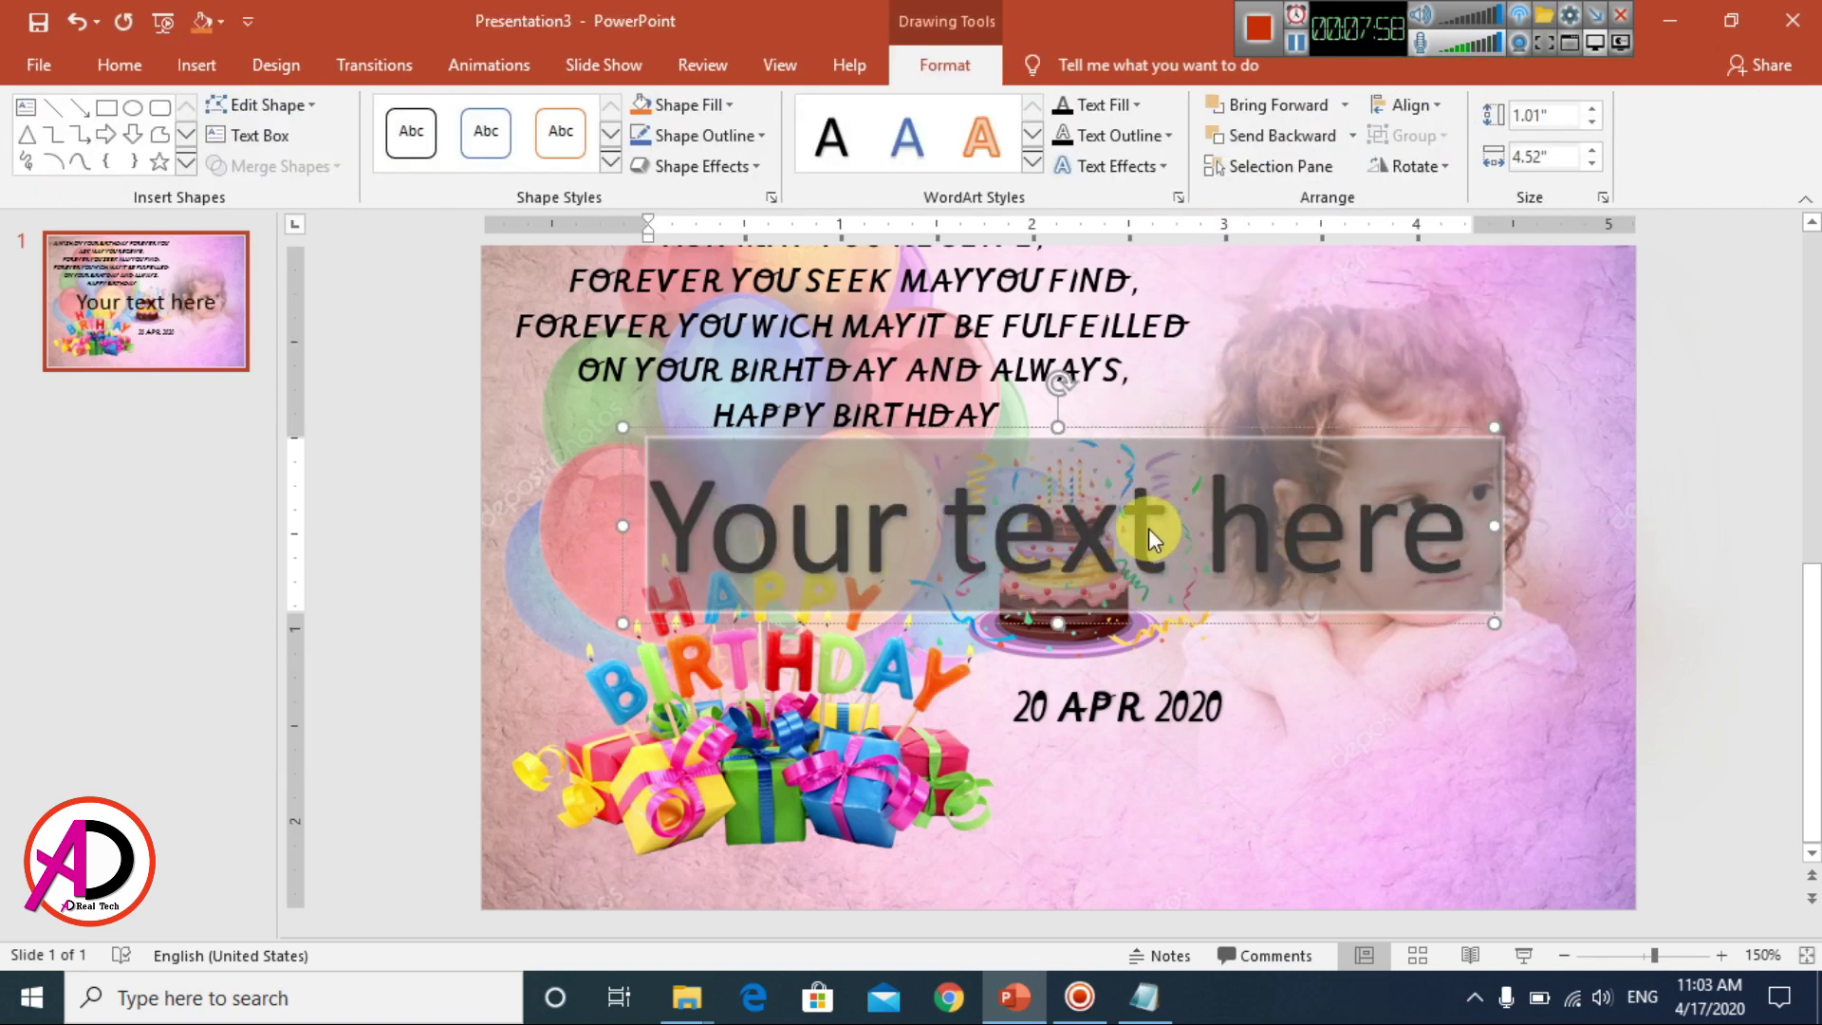
key(Delete)
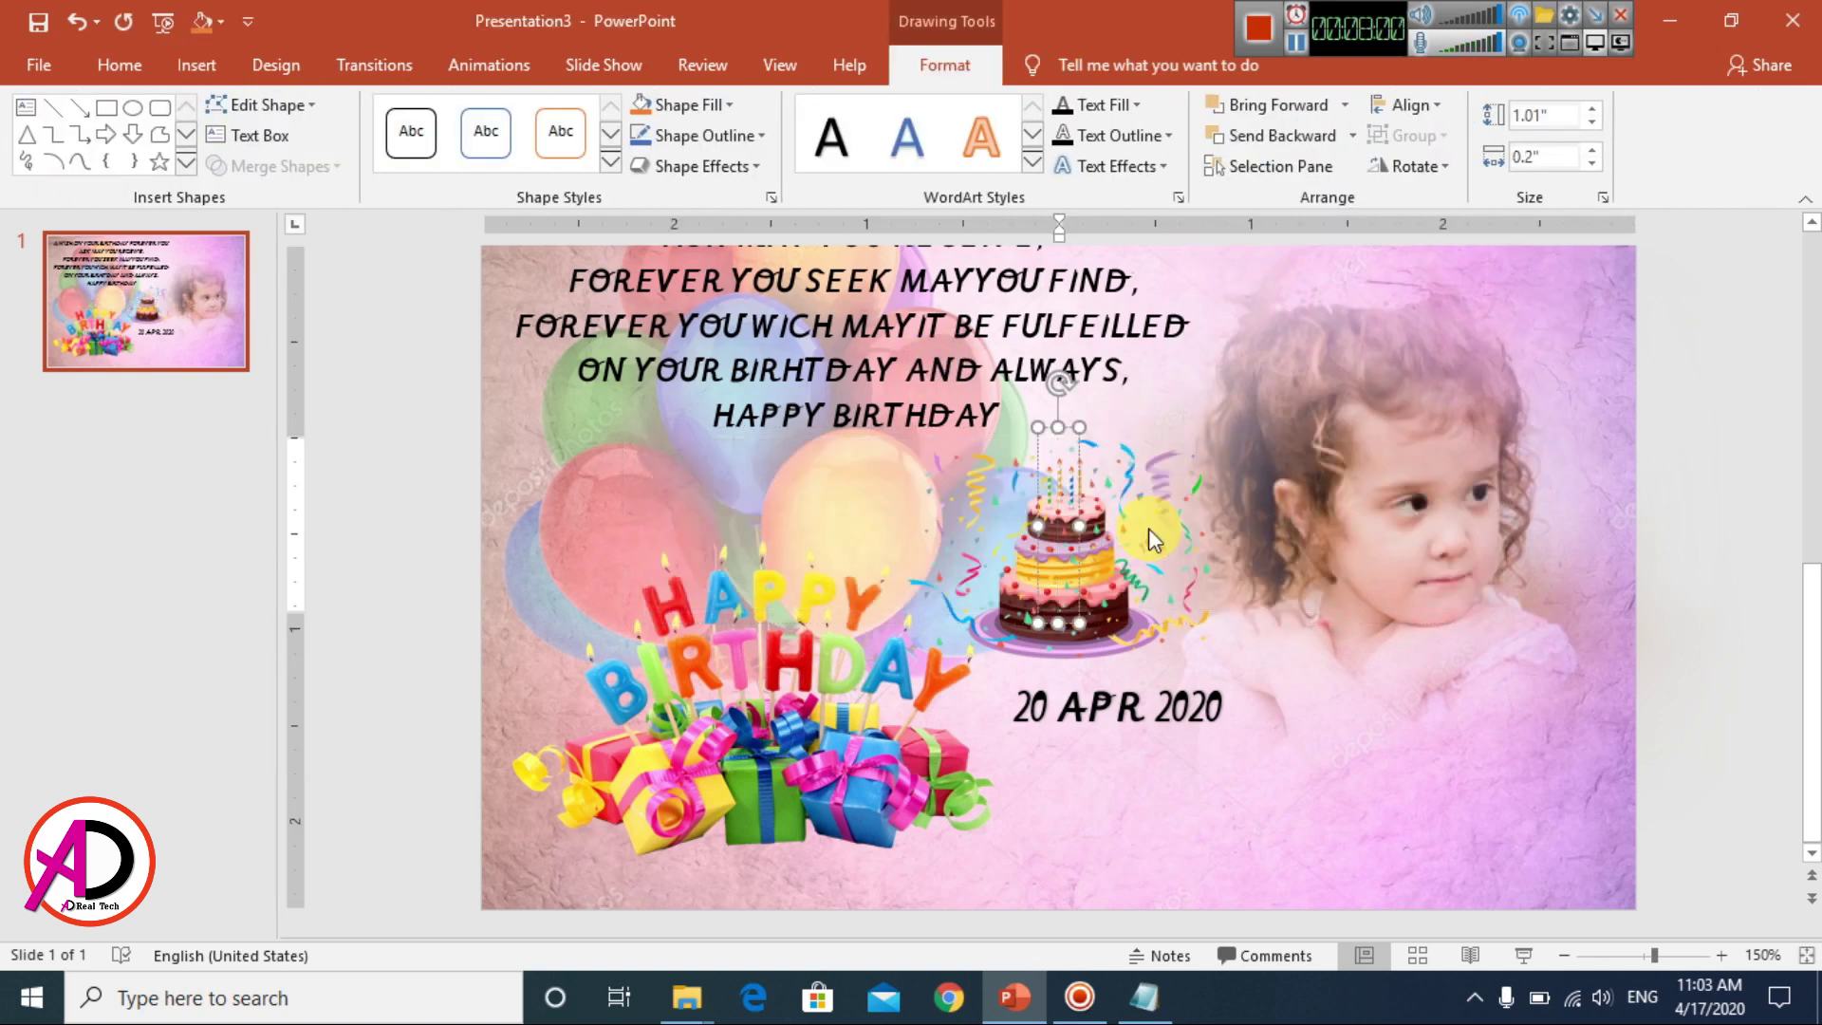
text(N)
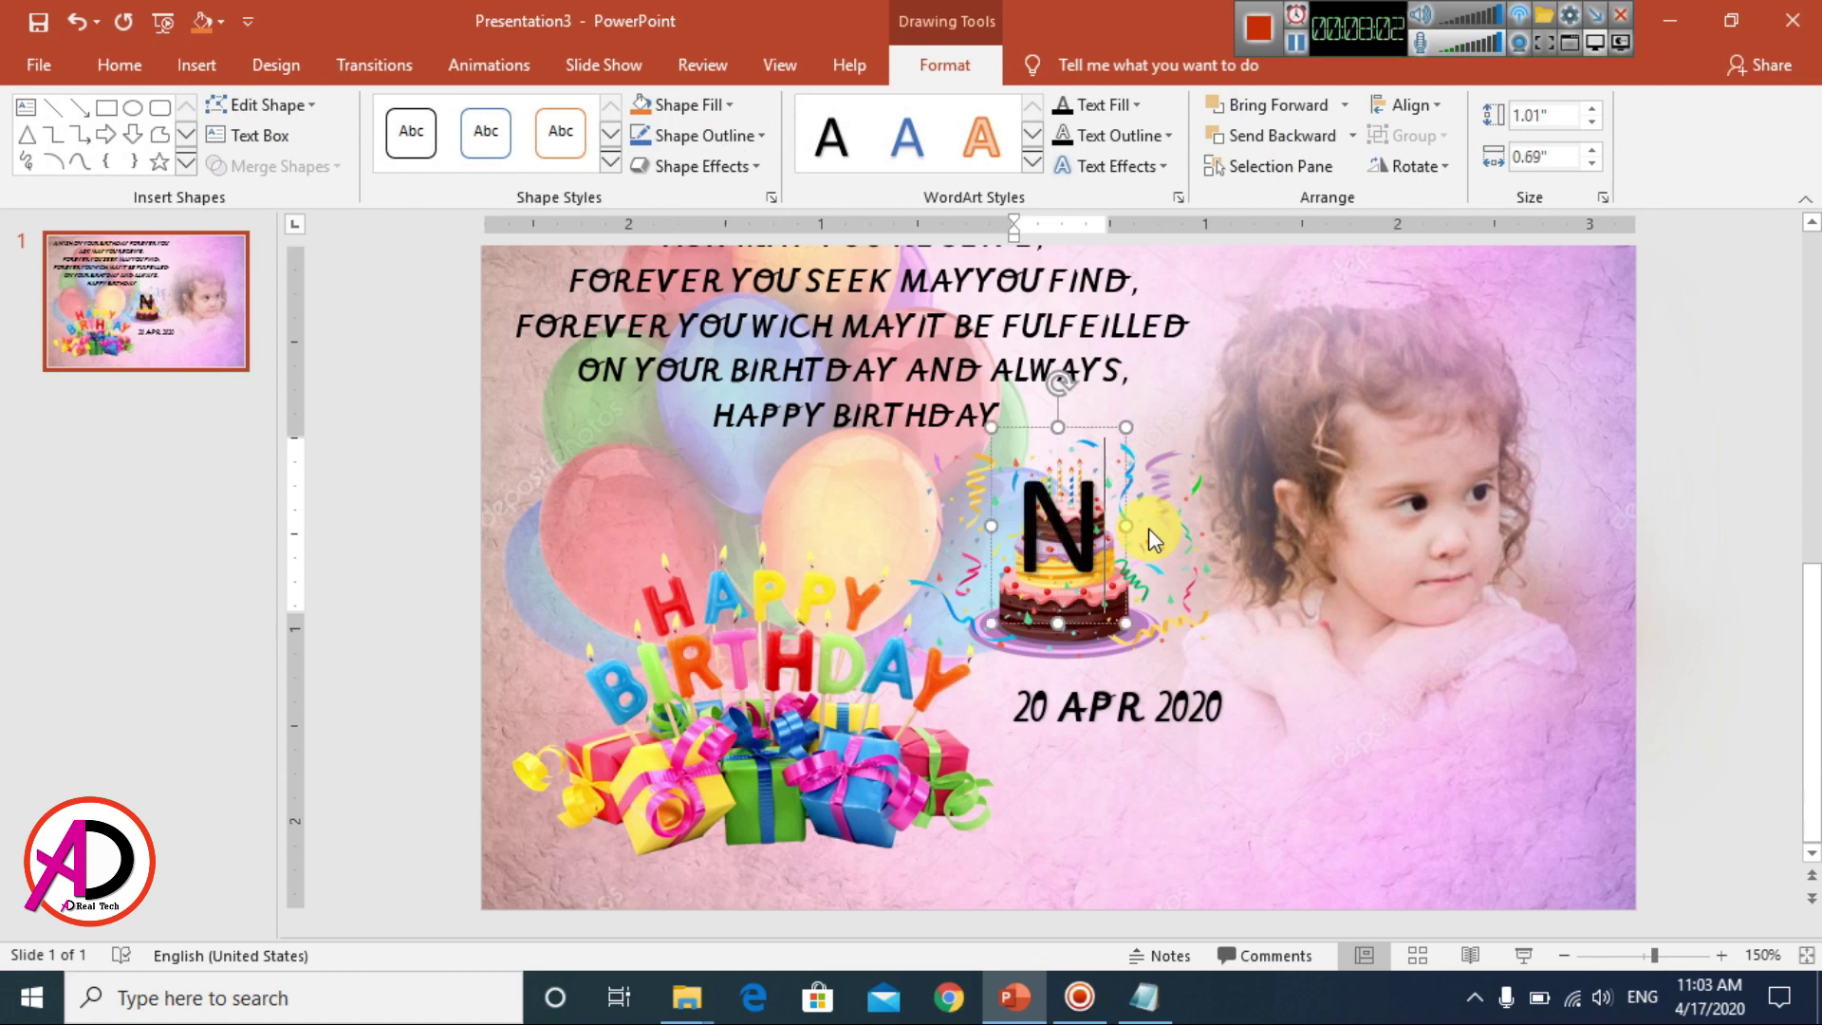
text(IRAN)
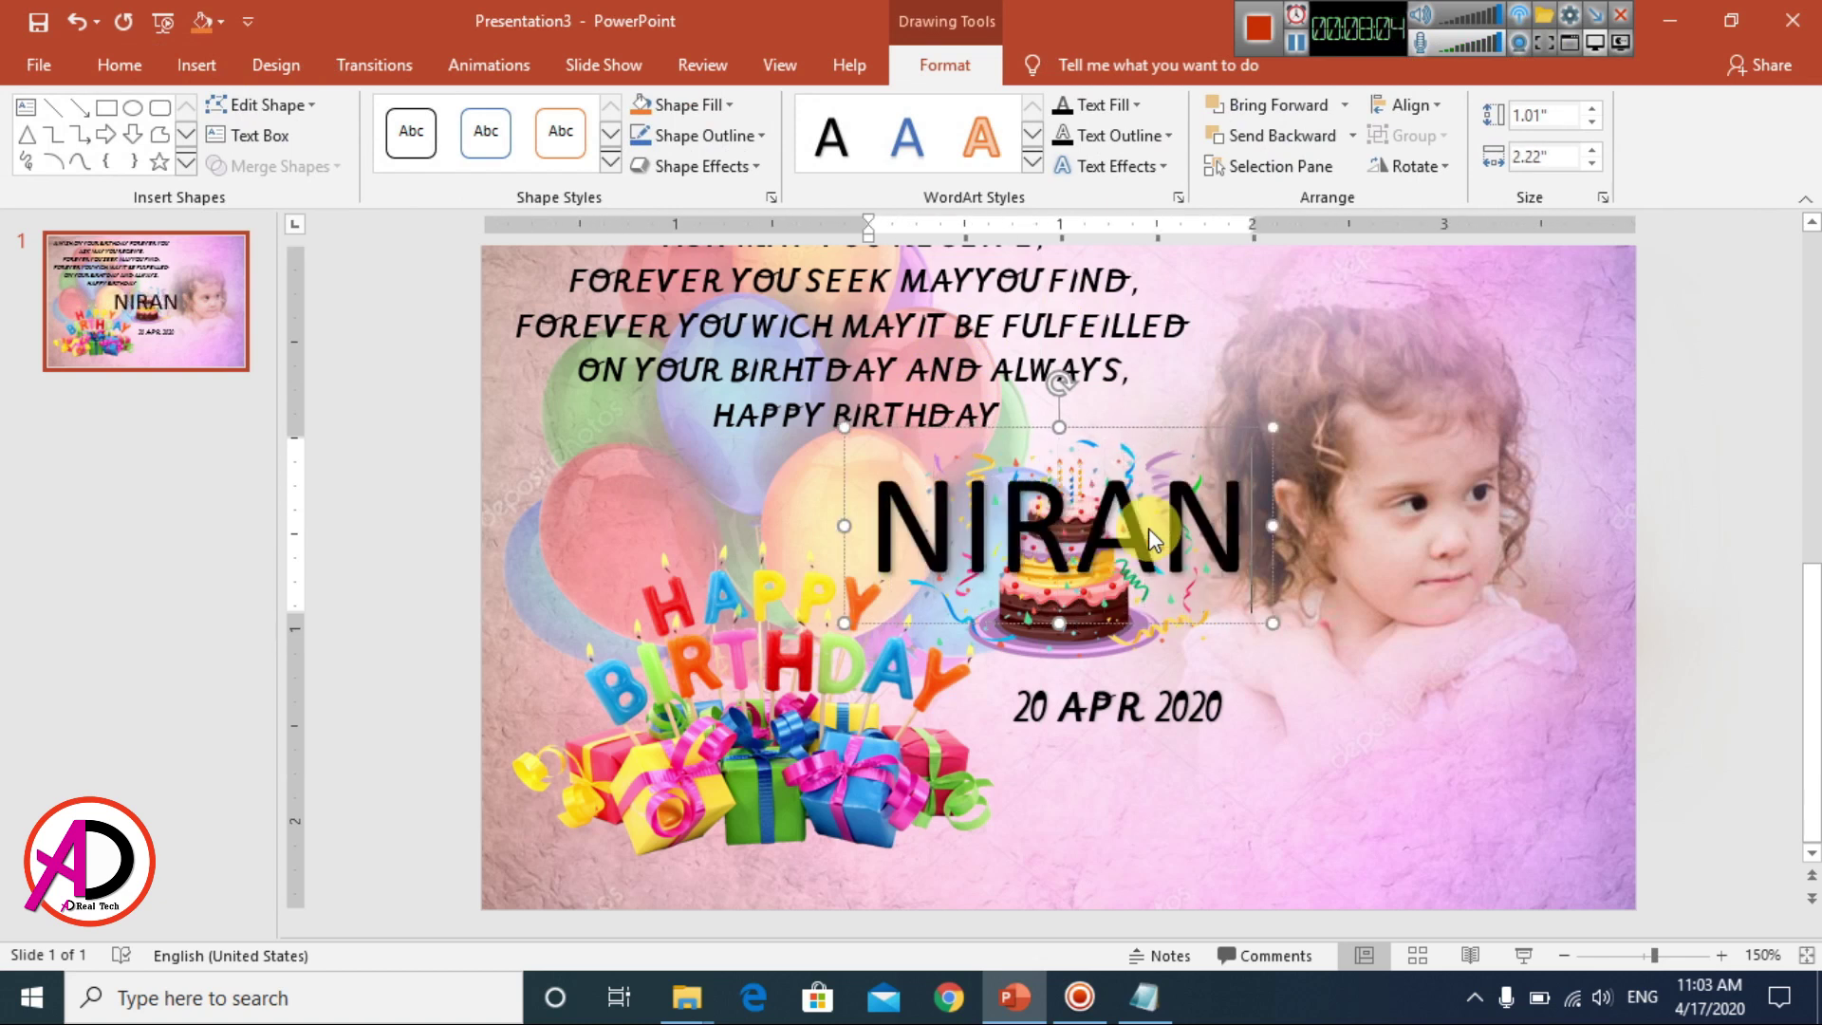
text(JANA)
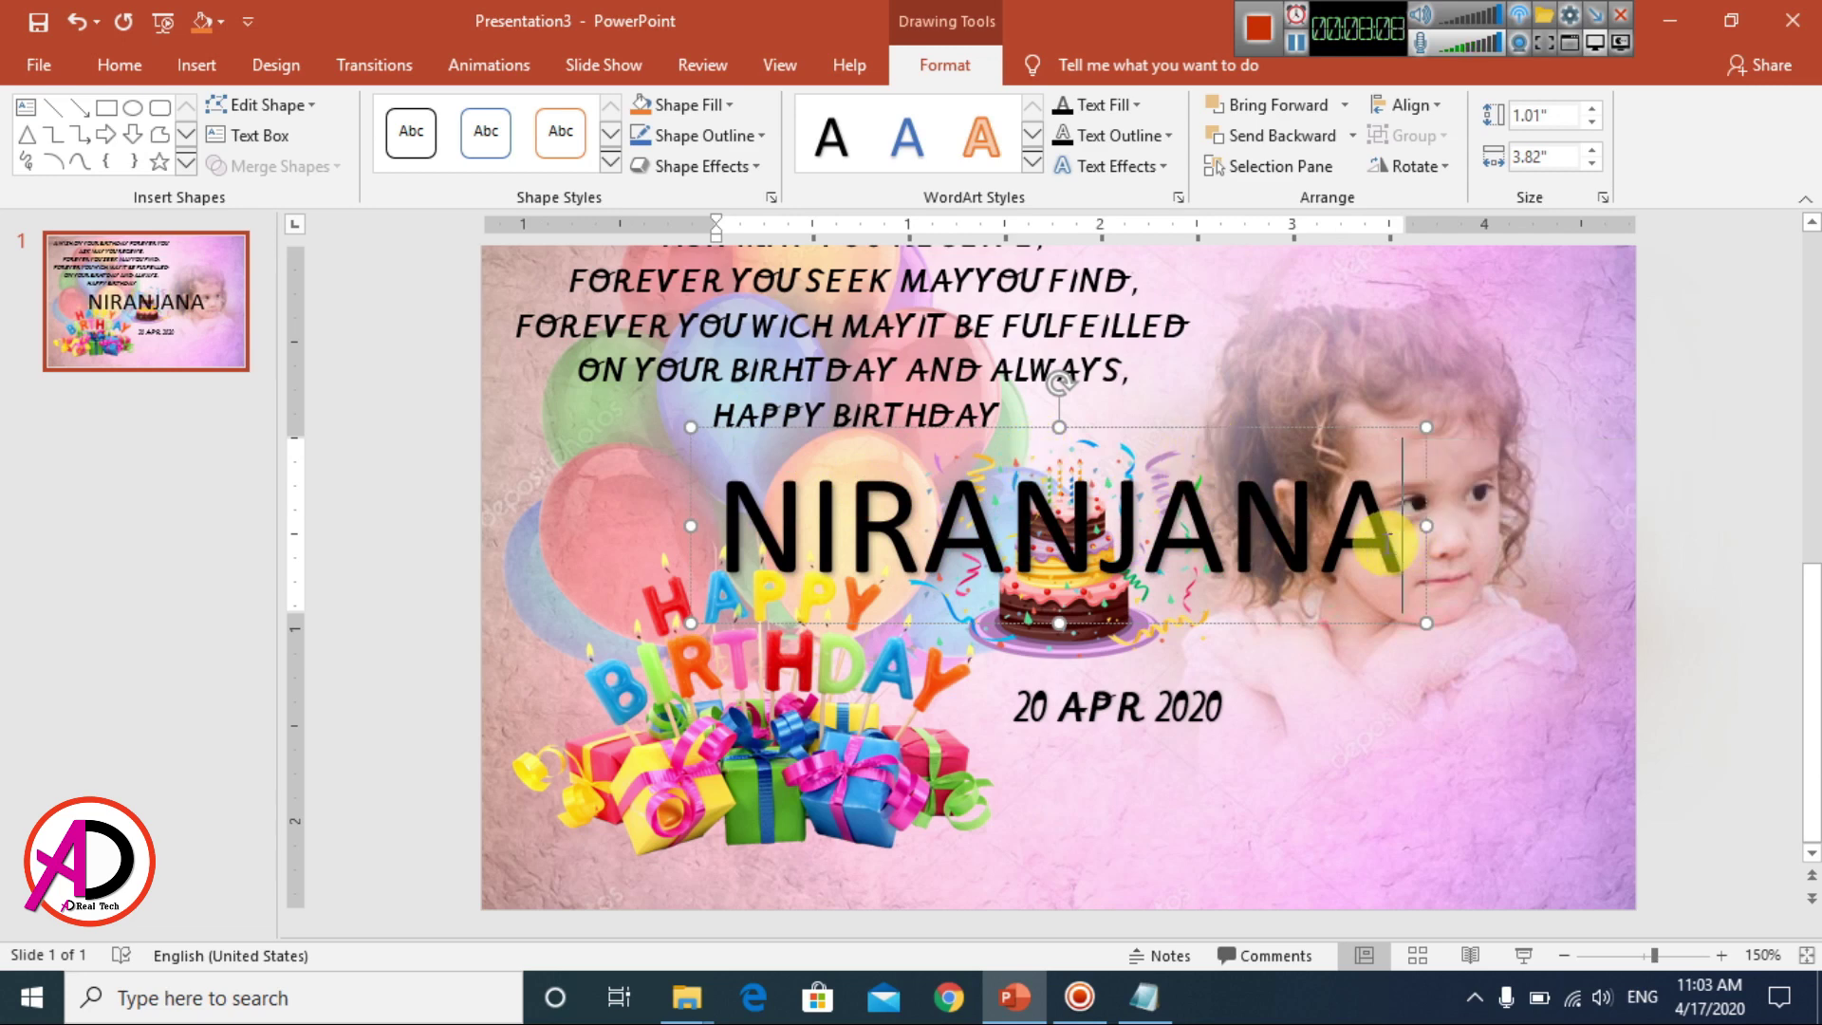
drag(1366, 550, 806, 517)
- Set the name in Alpha crisp at 36 pt and move it below the date at lower right
click(150, 64)
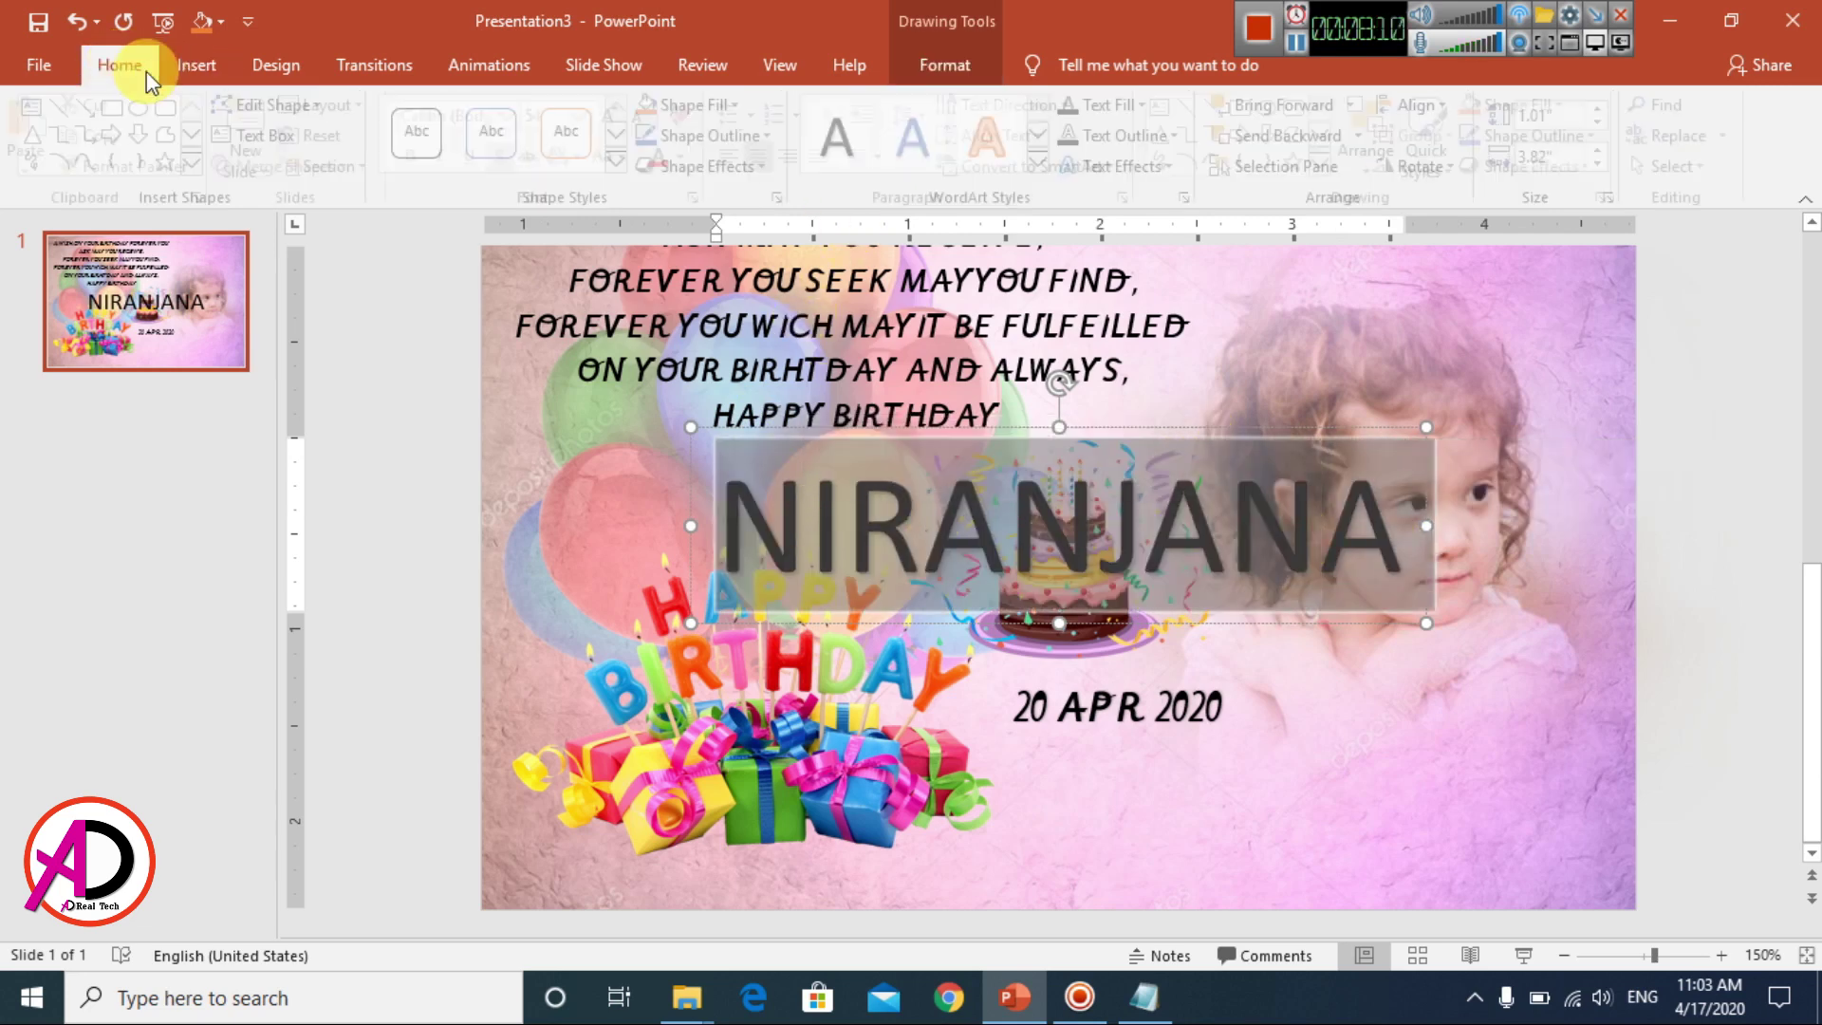
click(519, 115)
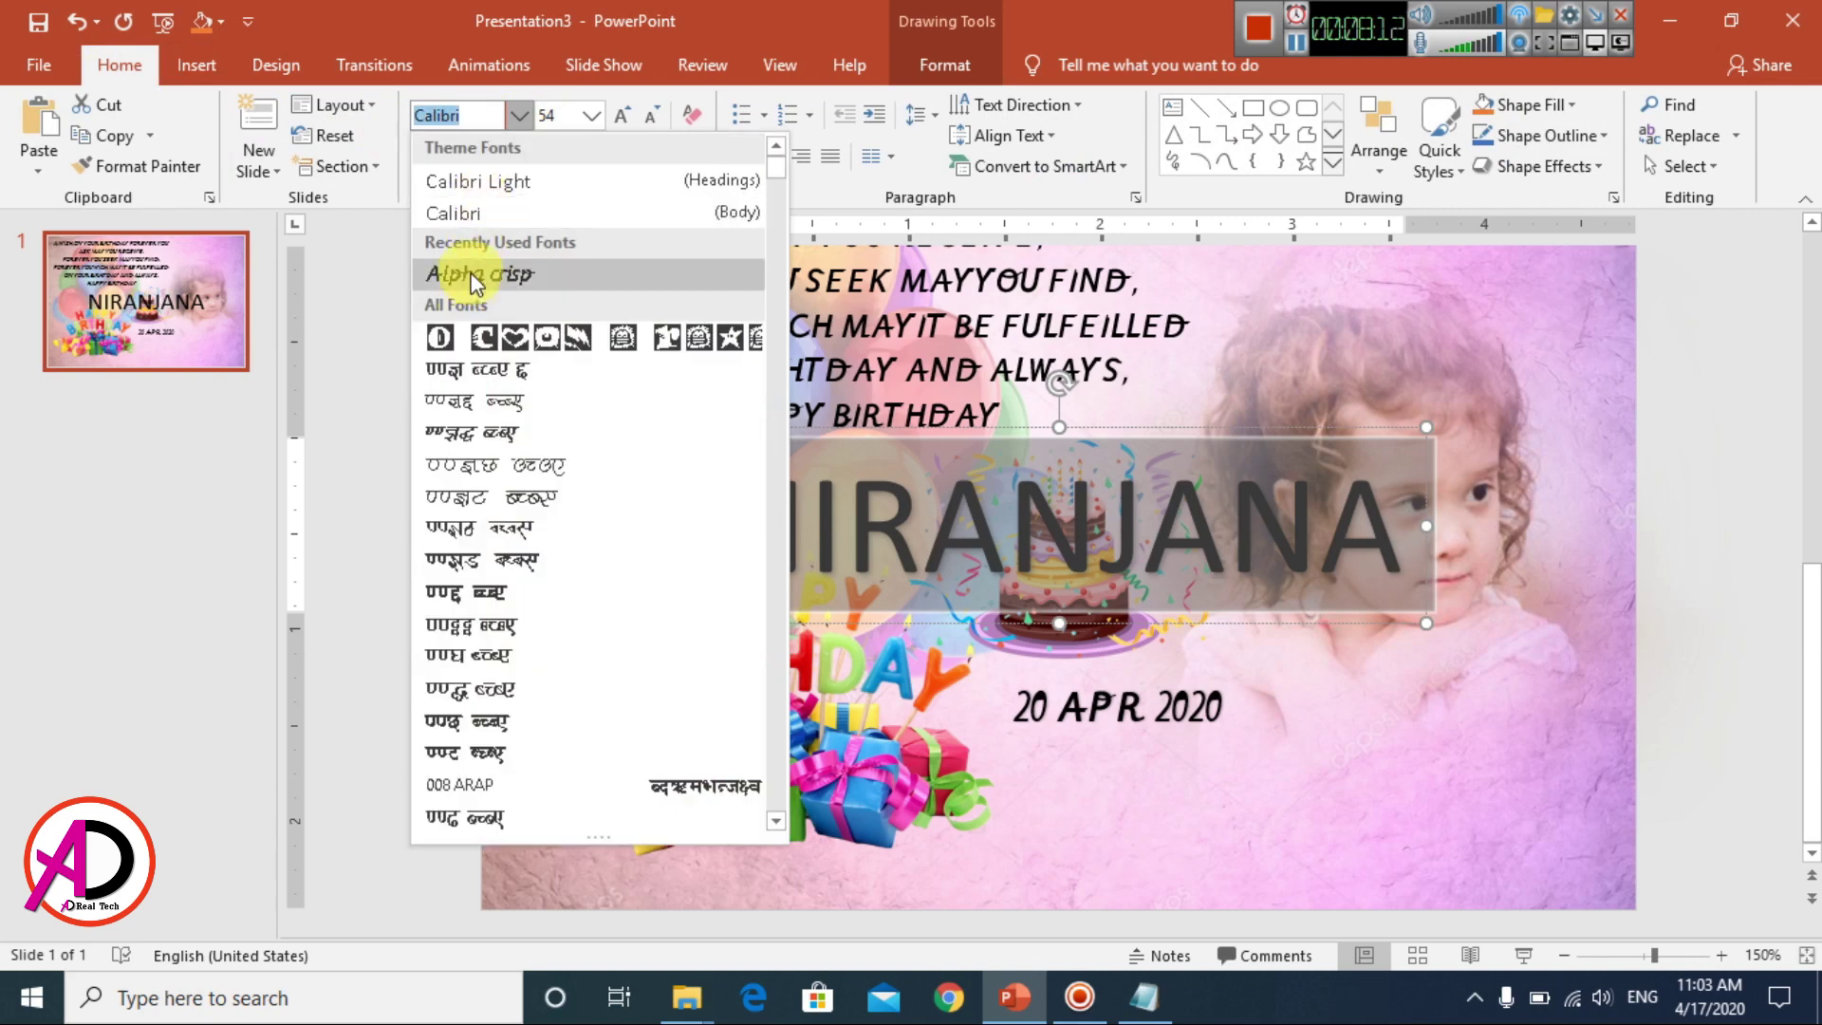
click(484, 283)
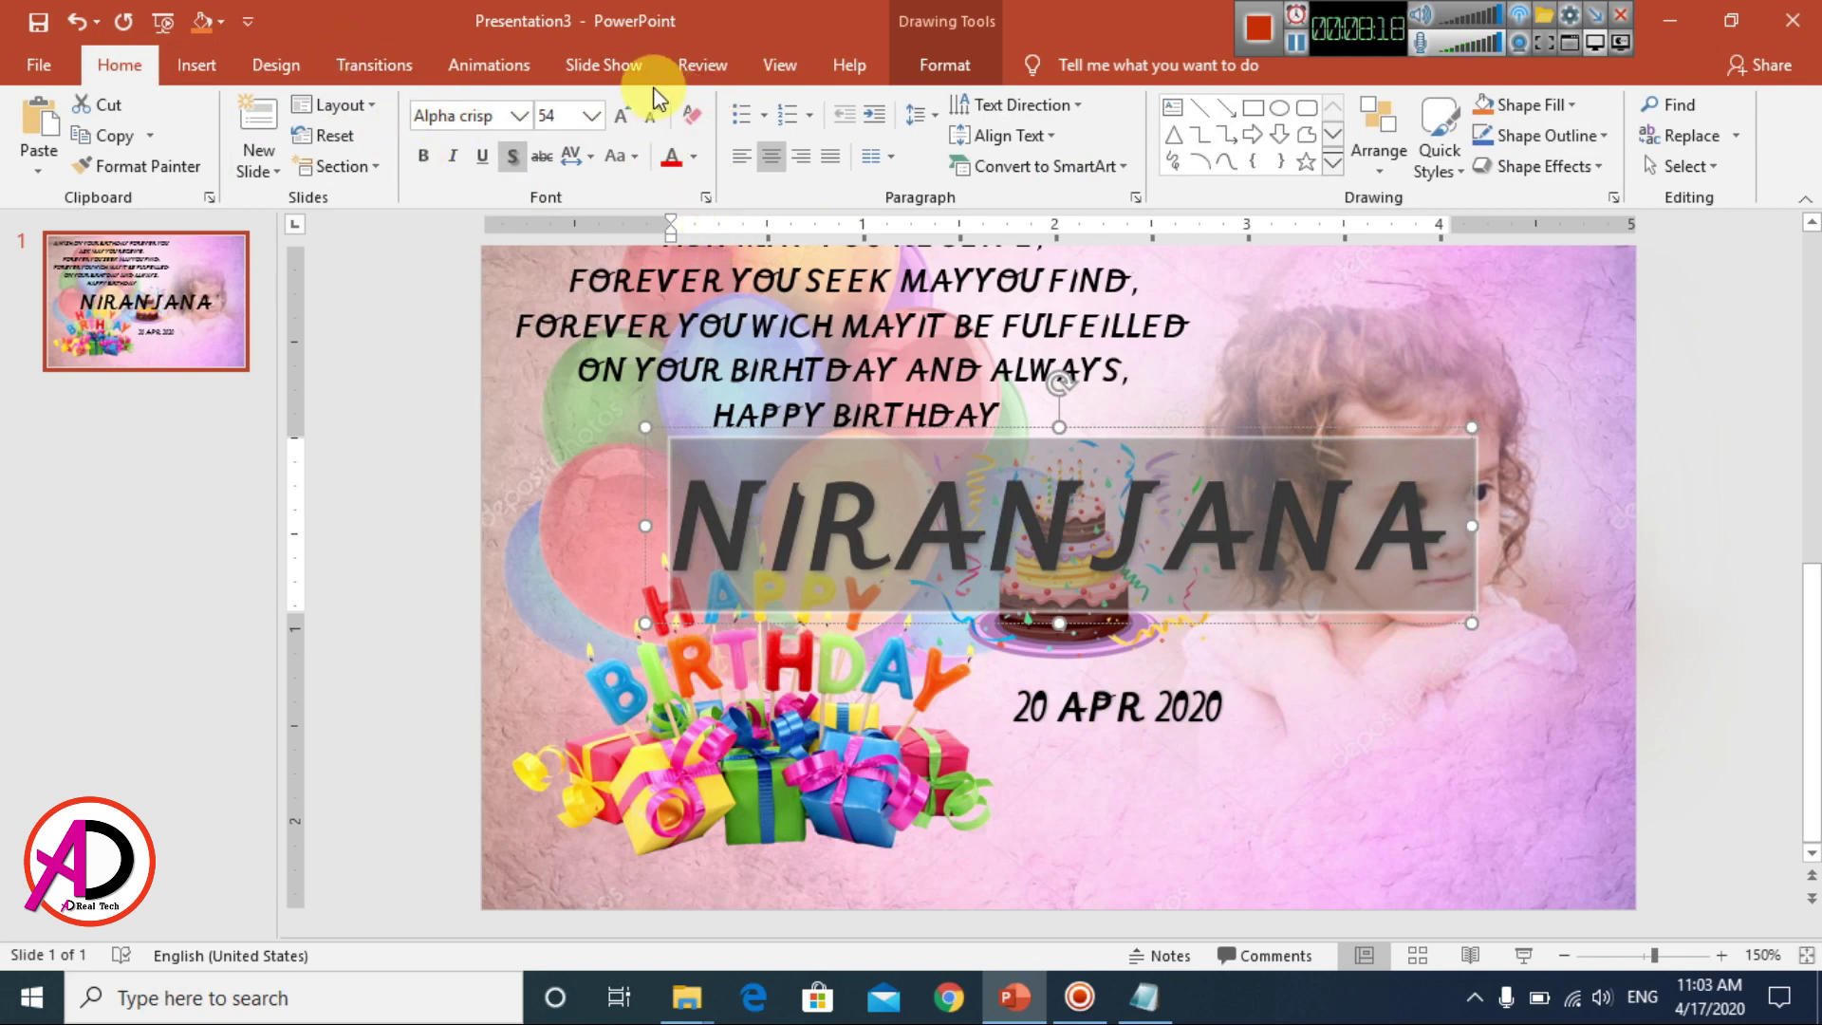
click(653, 115)
click(653, 116)
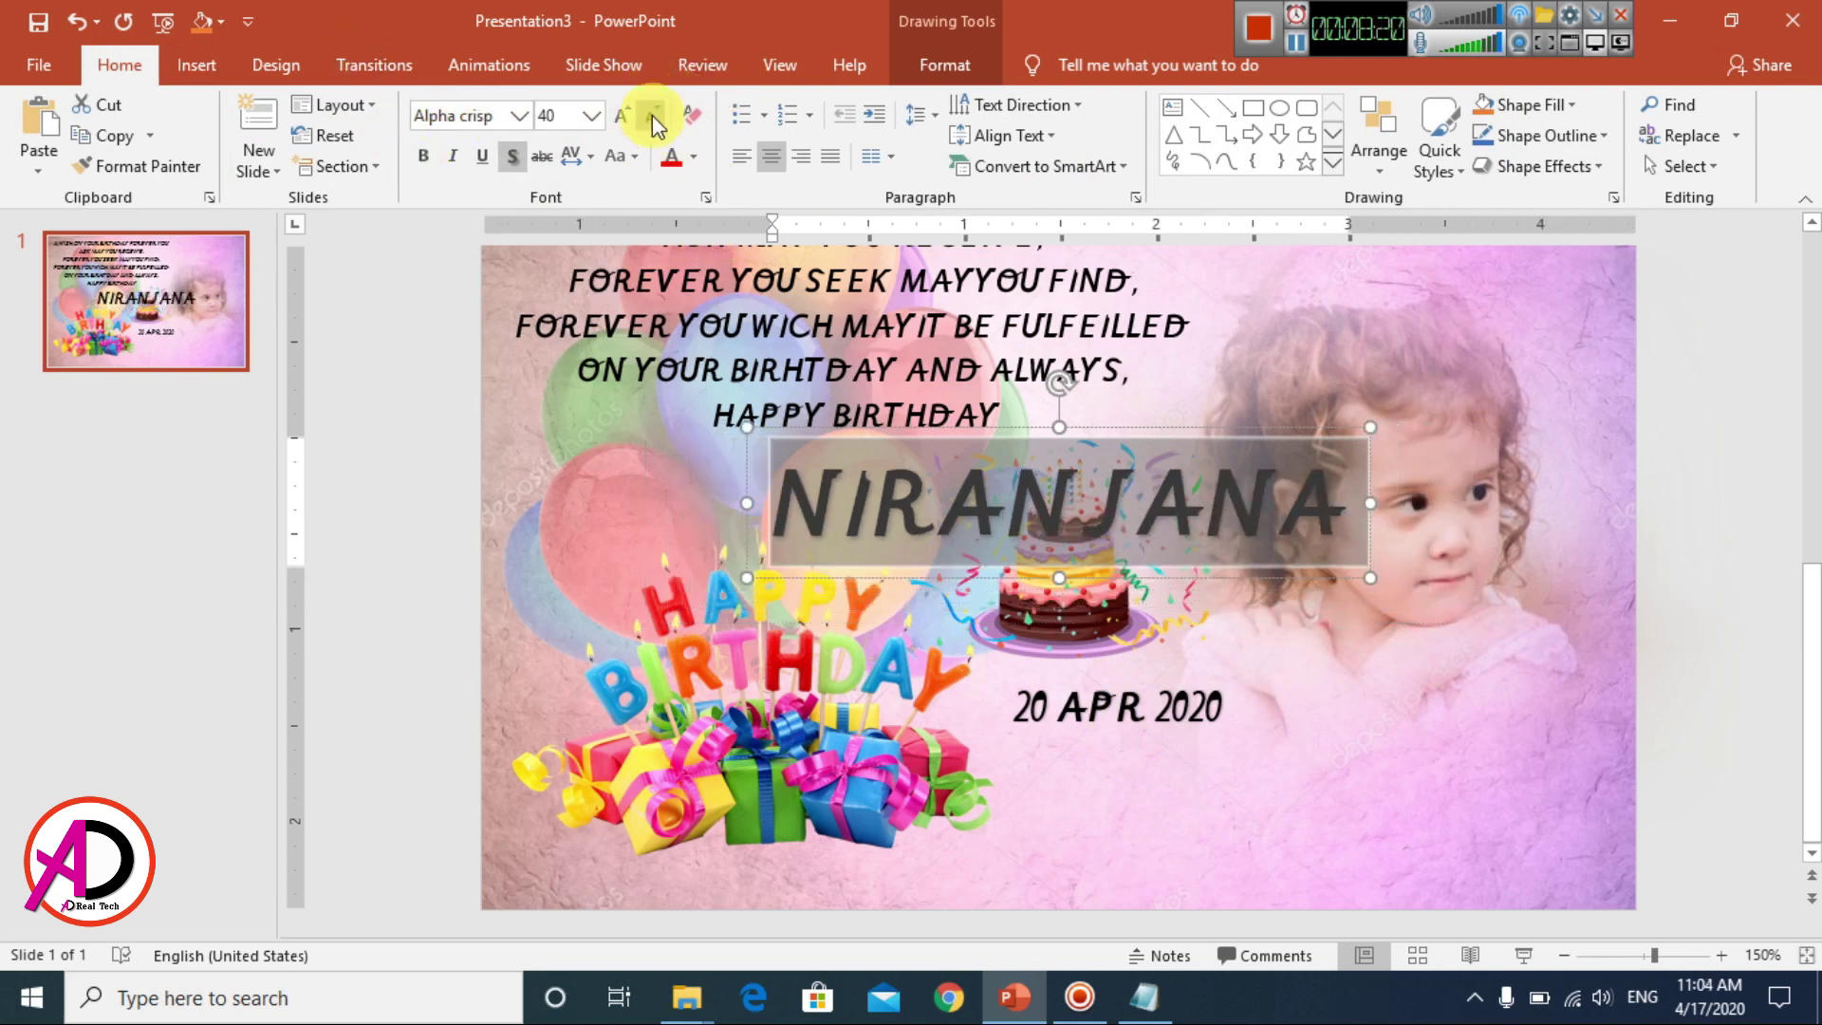
click(652, 115)
drag(1184, 429, 1390, 710)
scroll(1518, 759, down, 2)
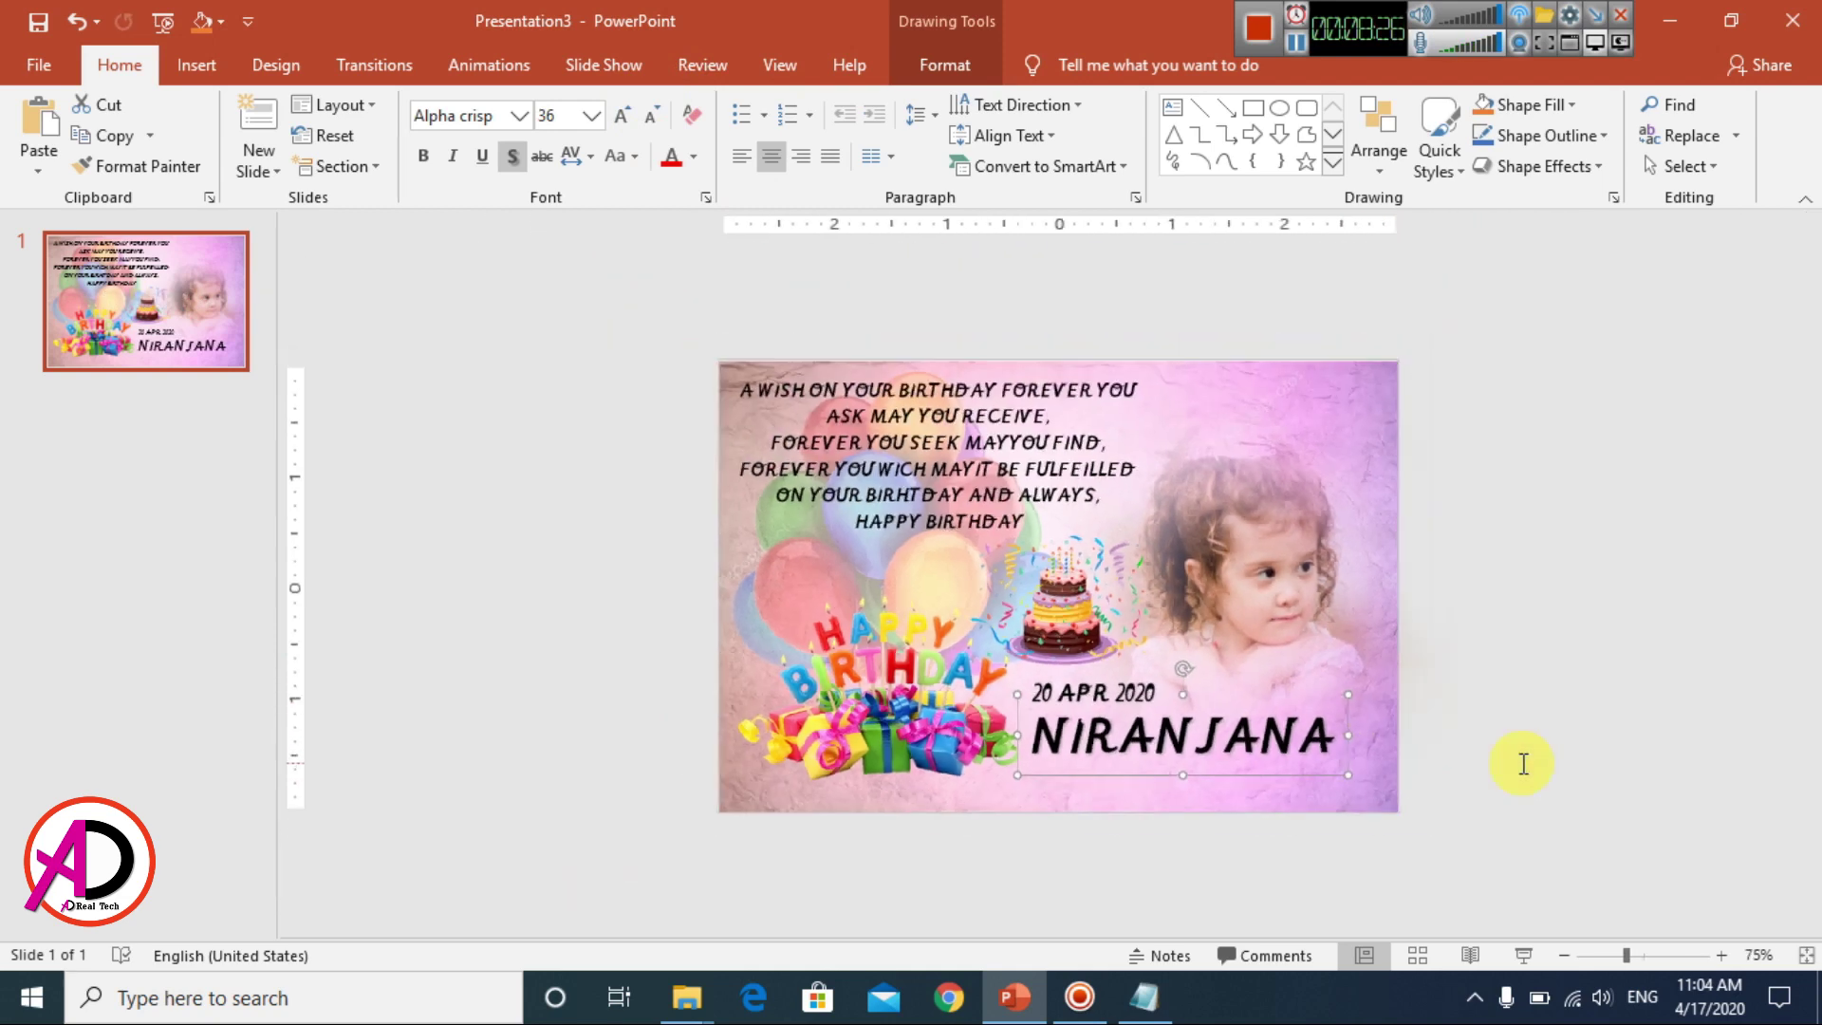
click(1699, 776)
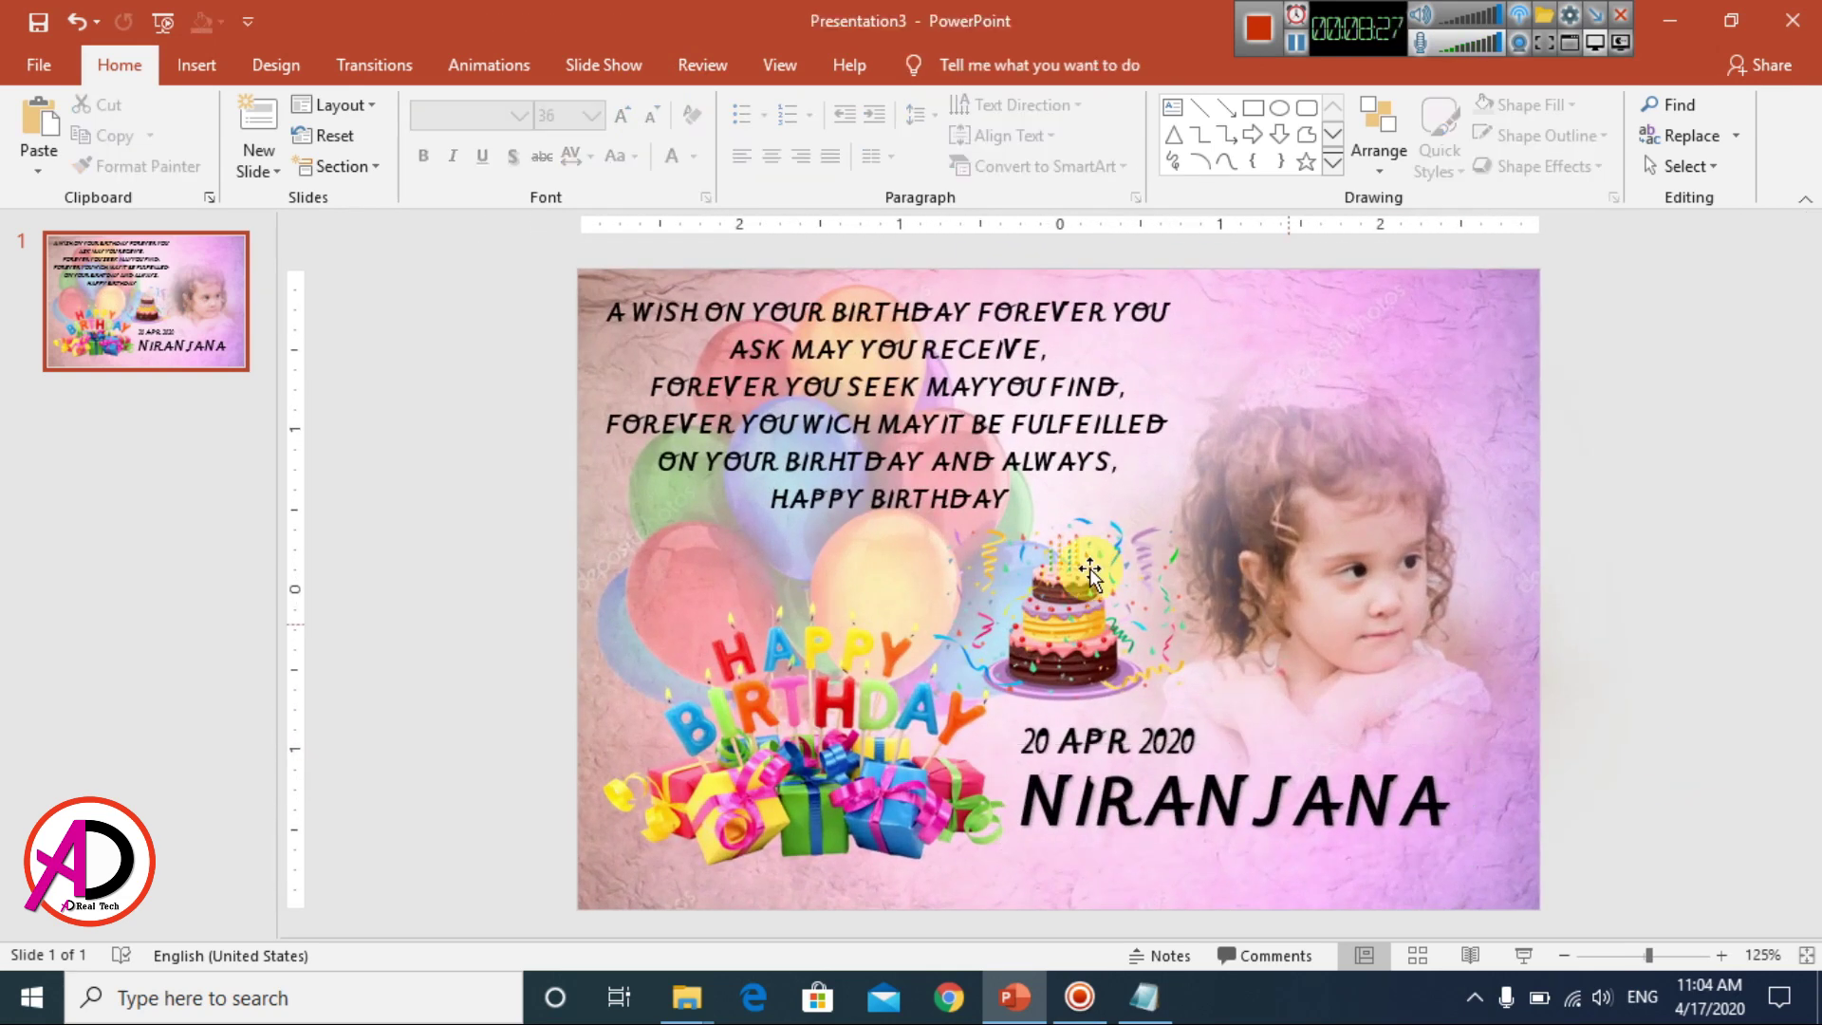
- Drop the balloons picture from the Birthday Design folder onto the slide, shrink it, and place it at lower right
click(199, 66)
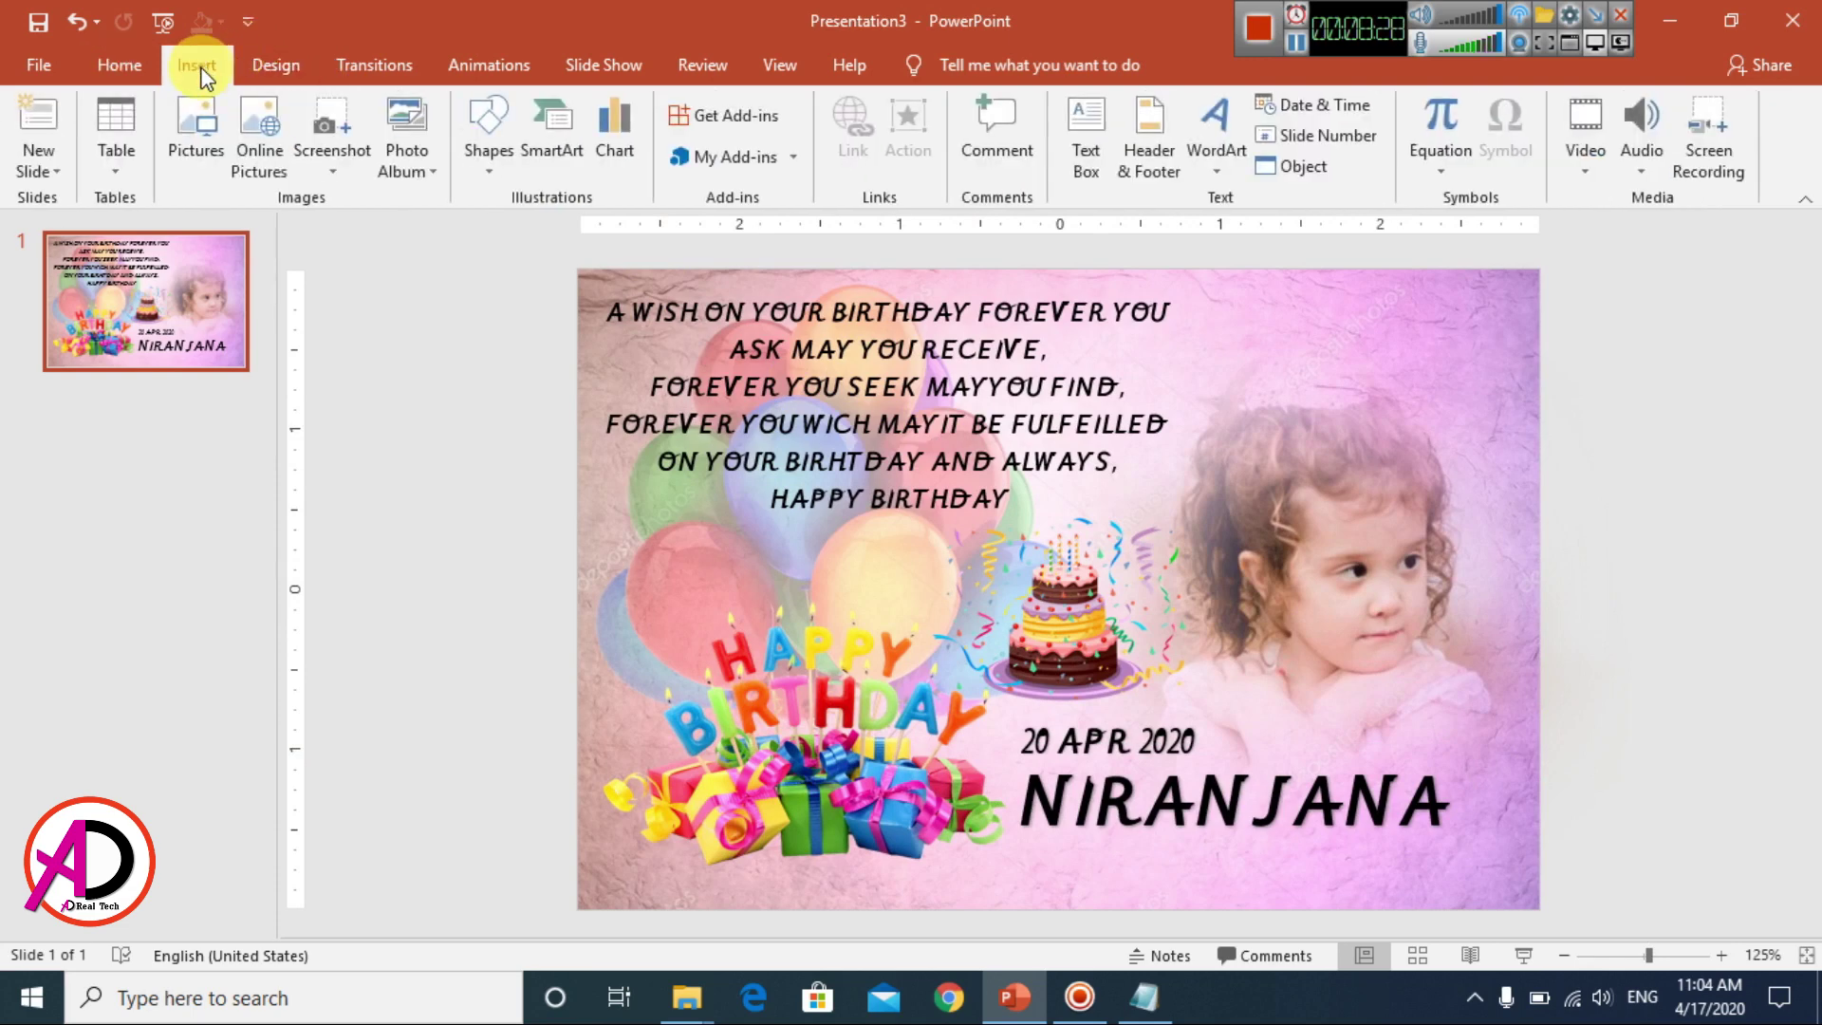
click(686, 996)
click(825, 883)
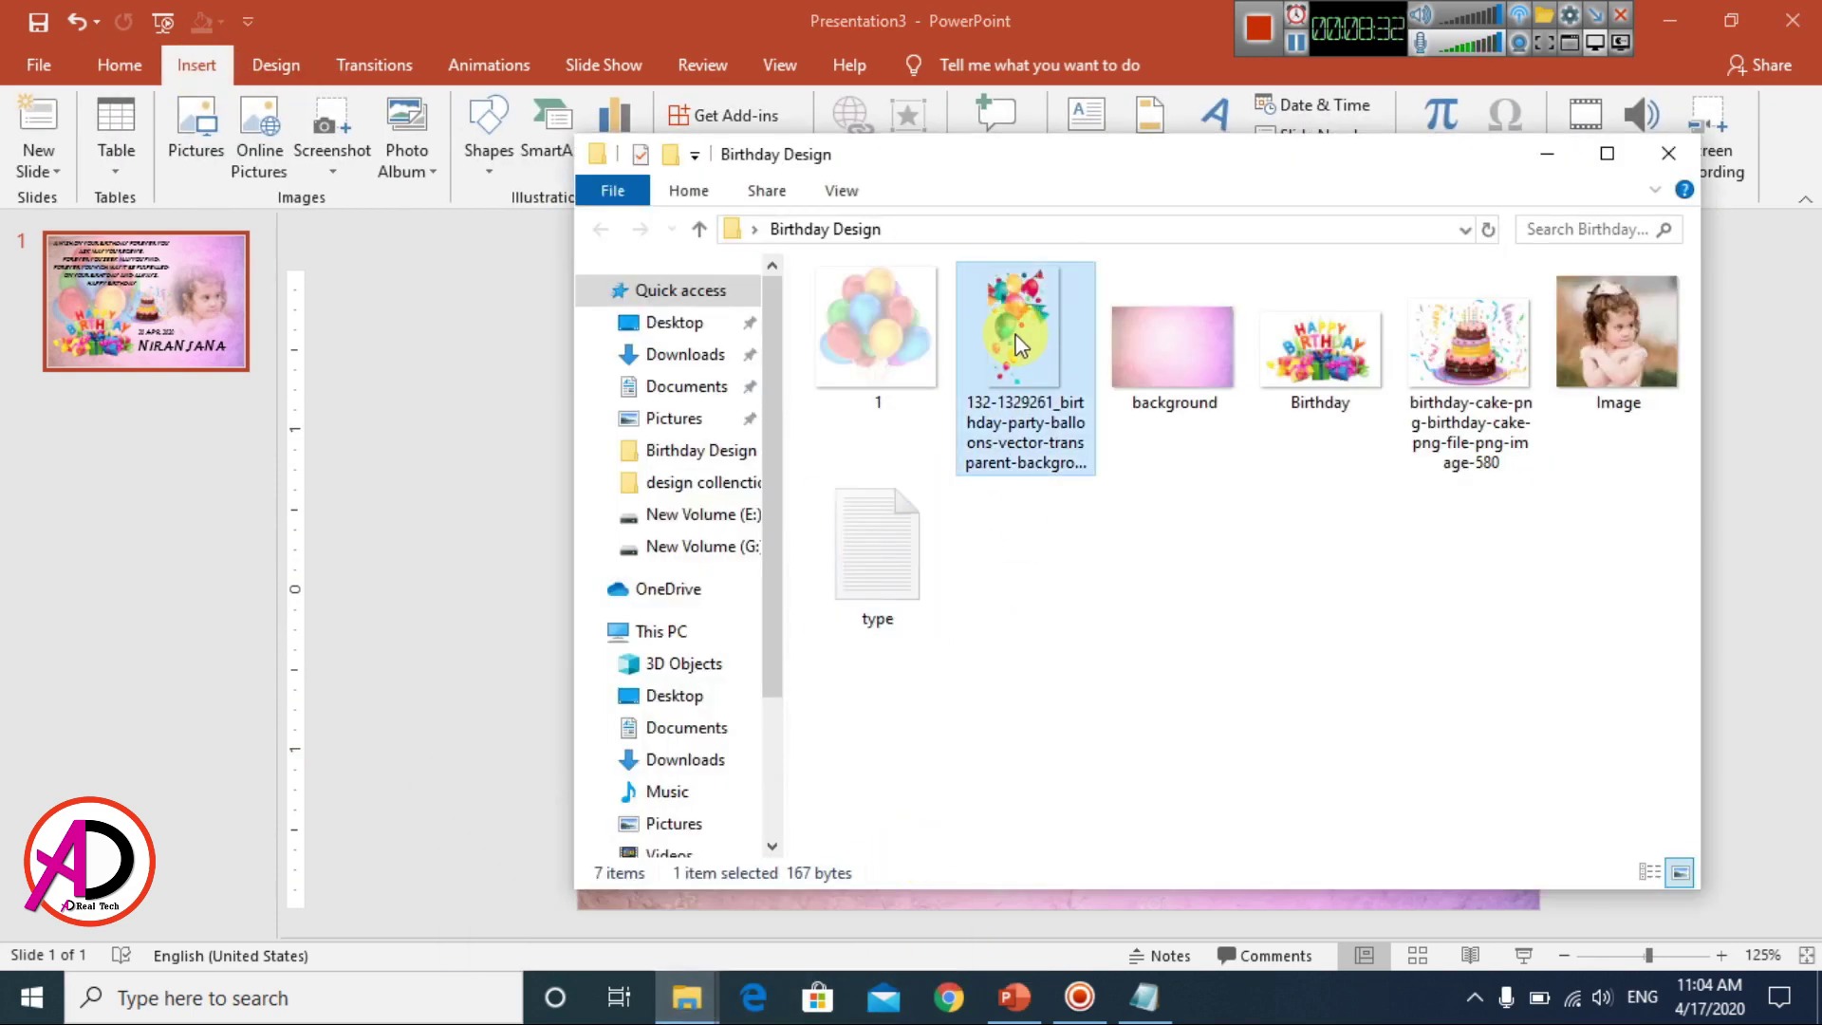
drag(1020, 361, 468, 541)
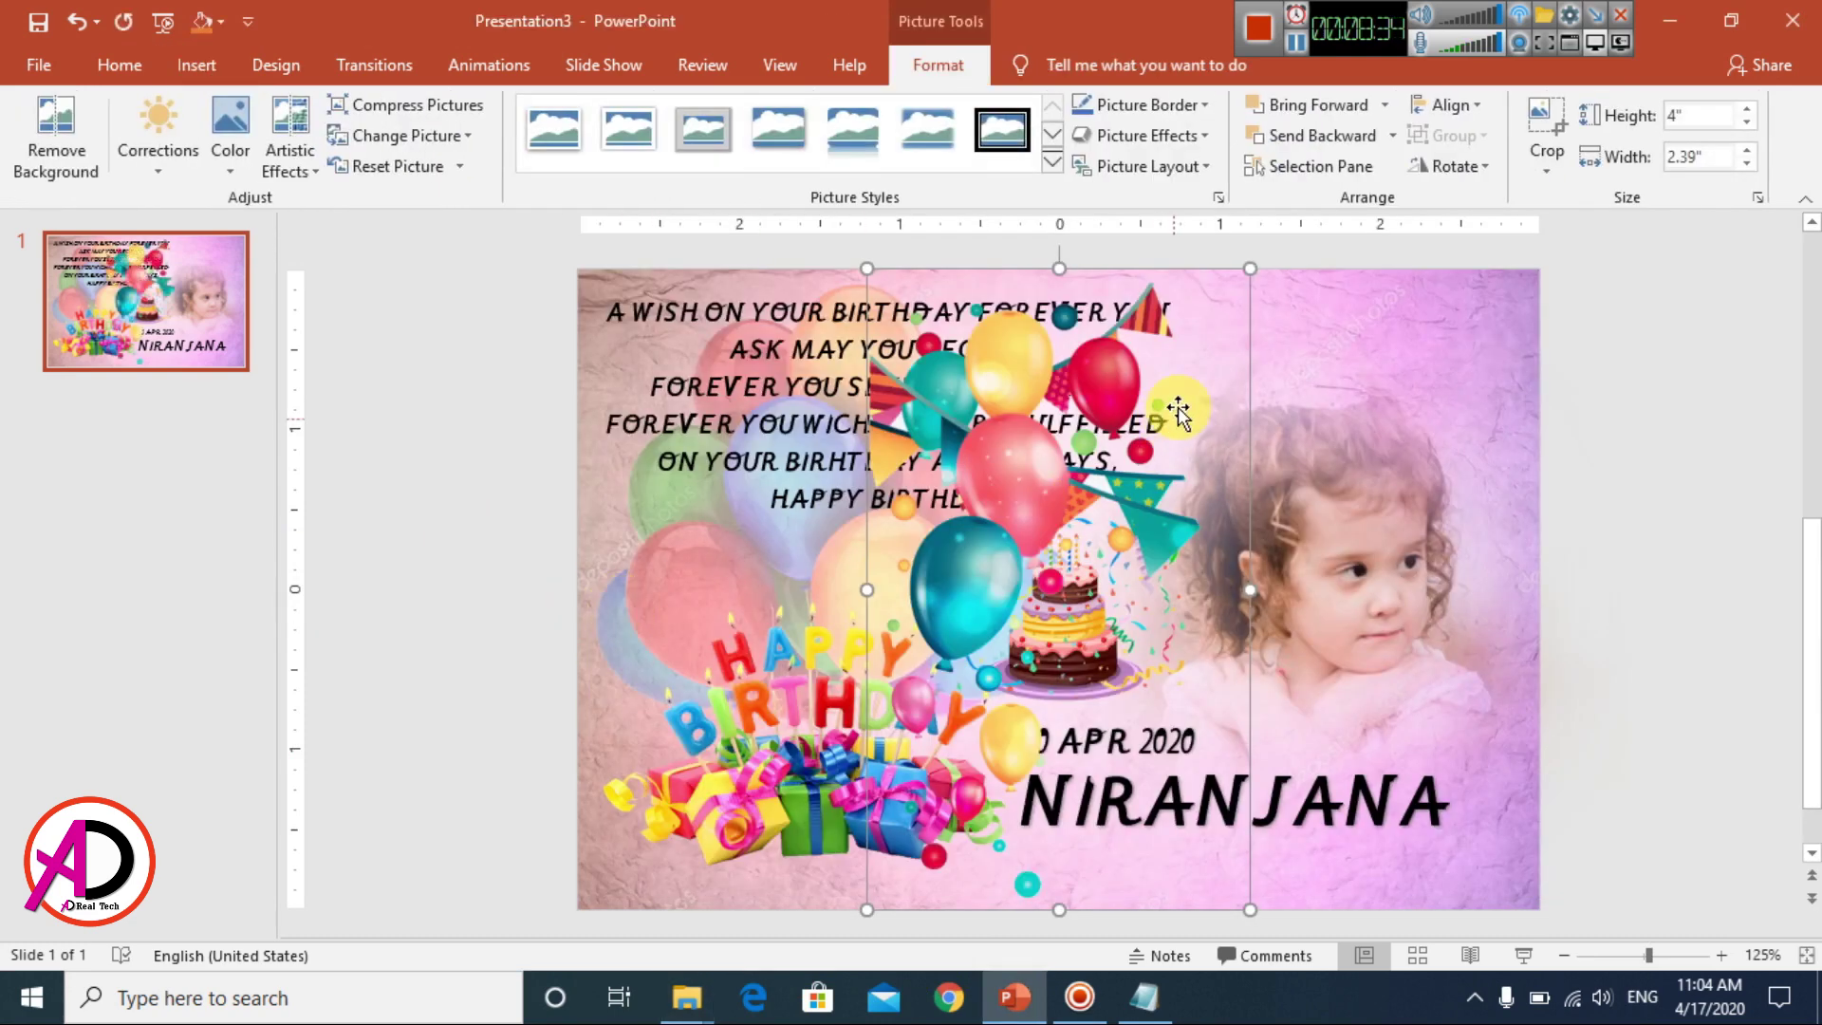
drag(1250, 266, 956, 759)
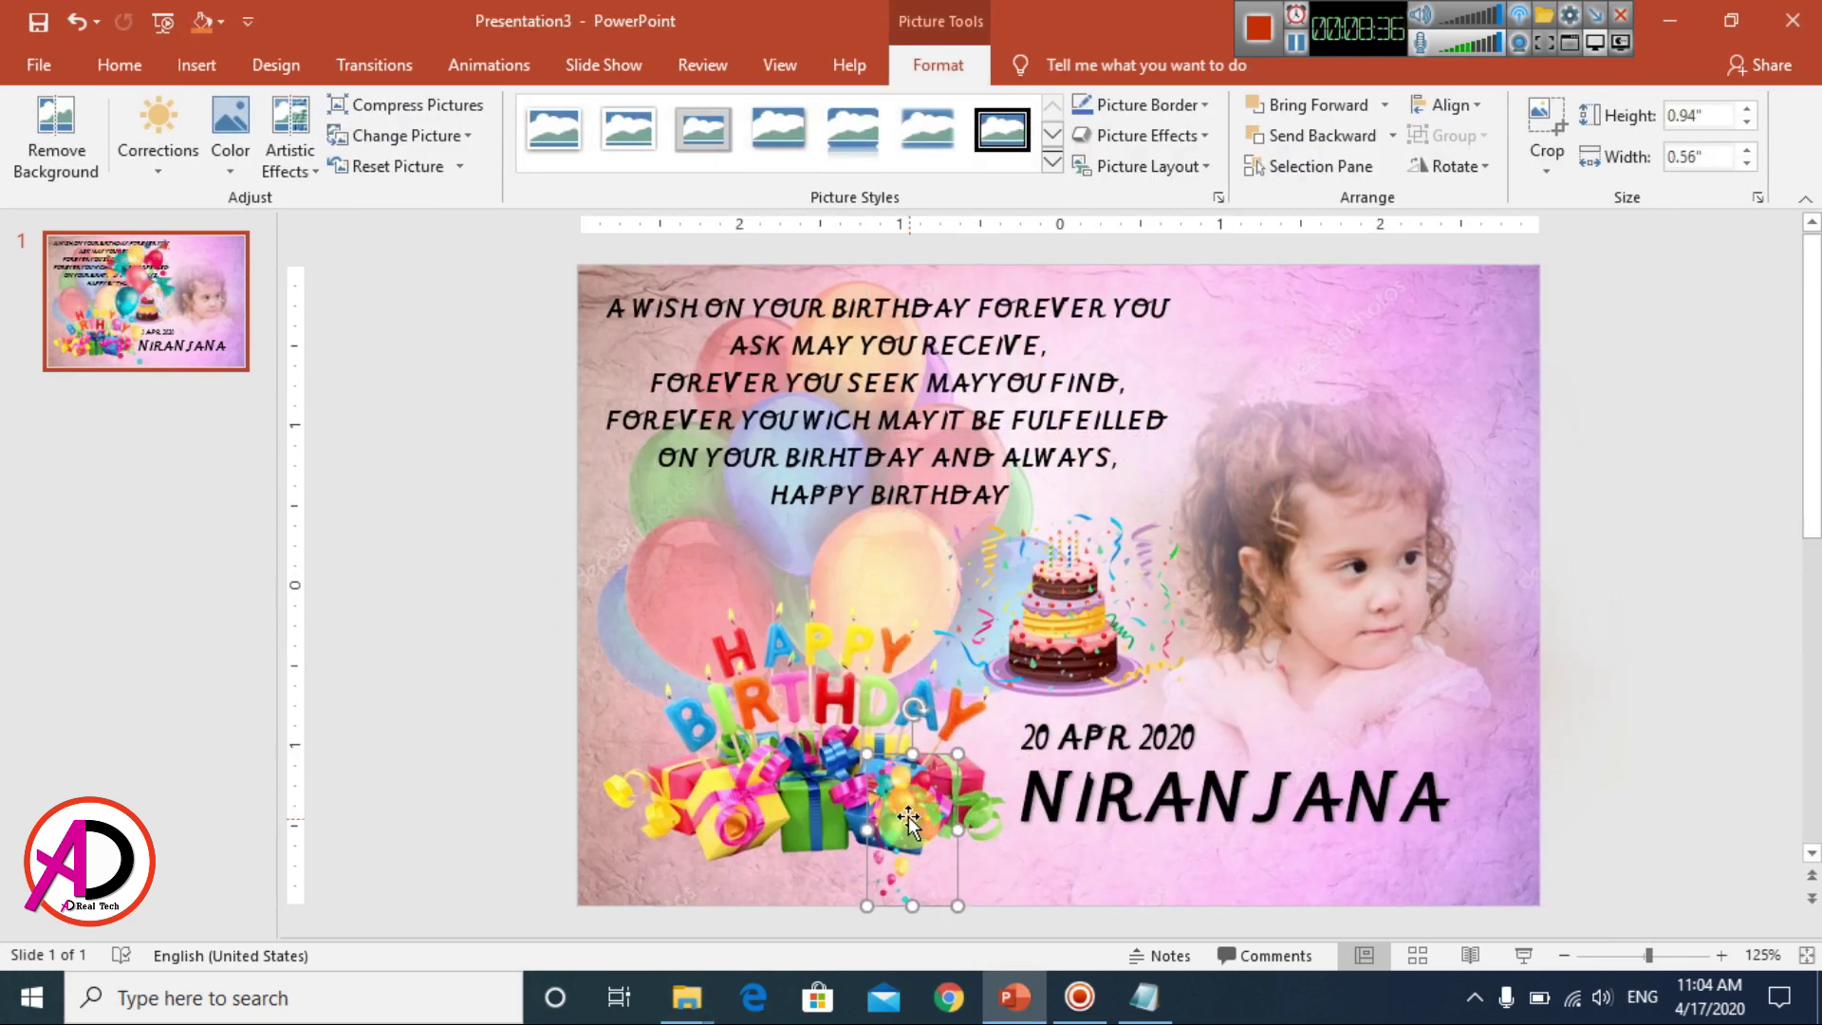
drag(908, 816, 1475, 776)
- Flip the balloons picture horizontally and fit it, slightly enlarged, into the bottom-right corner
click(1457, 168)
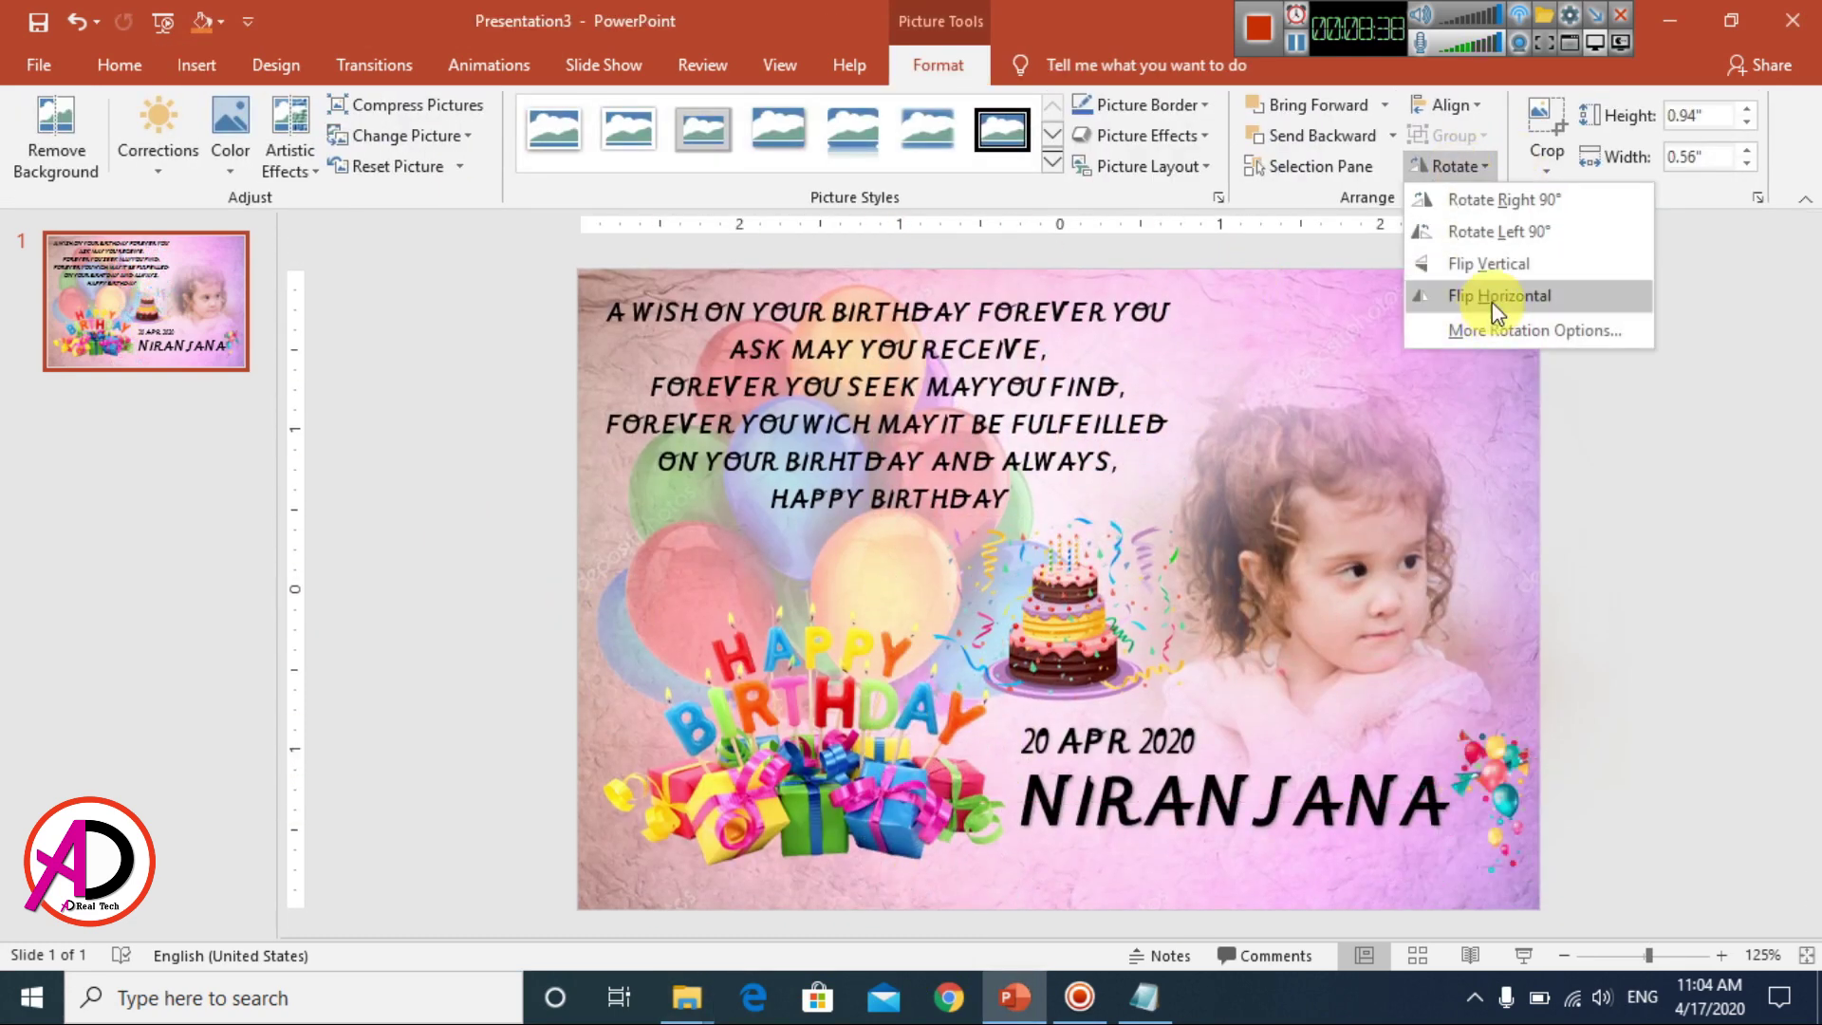
click(1499, 269)
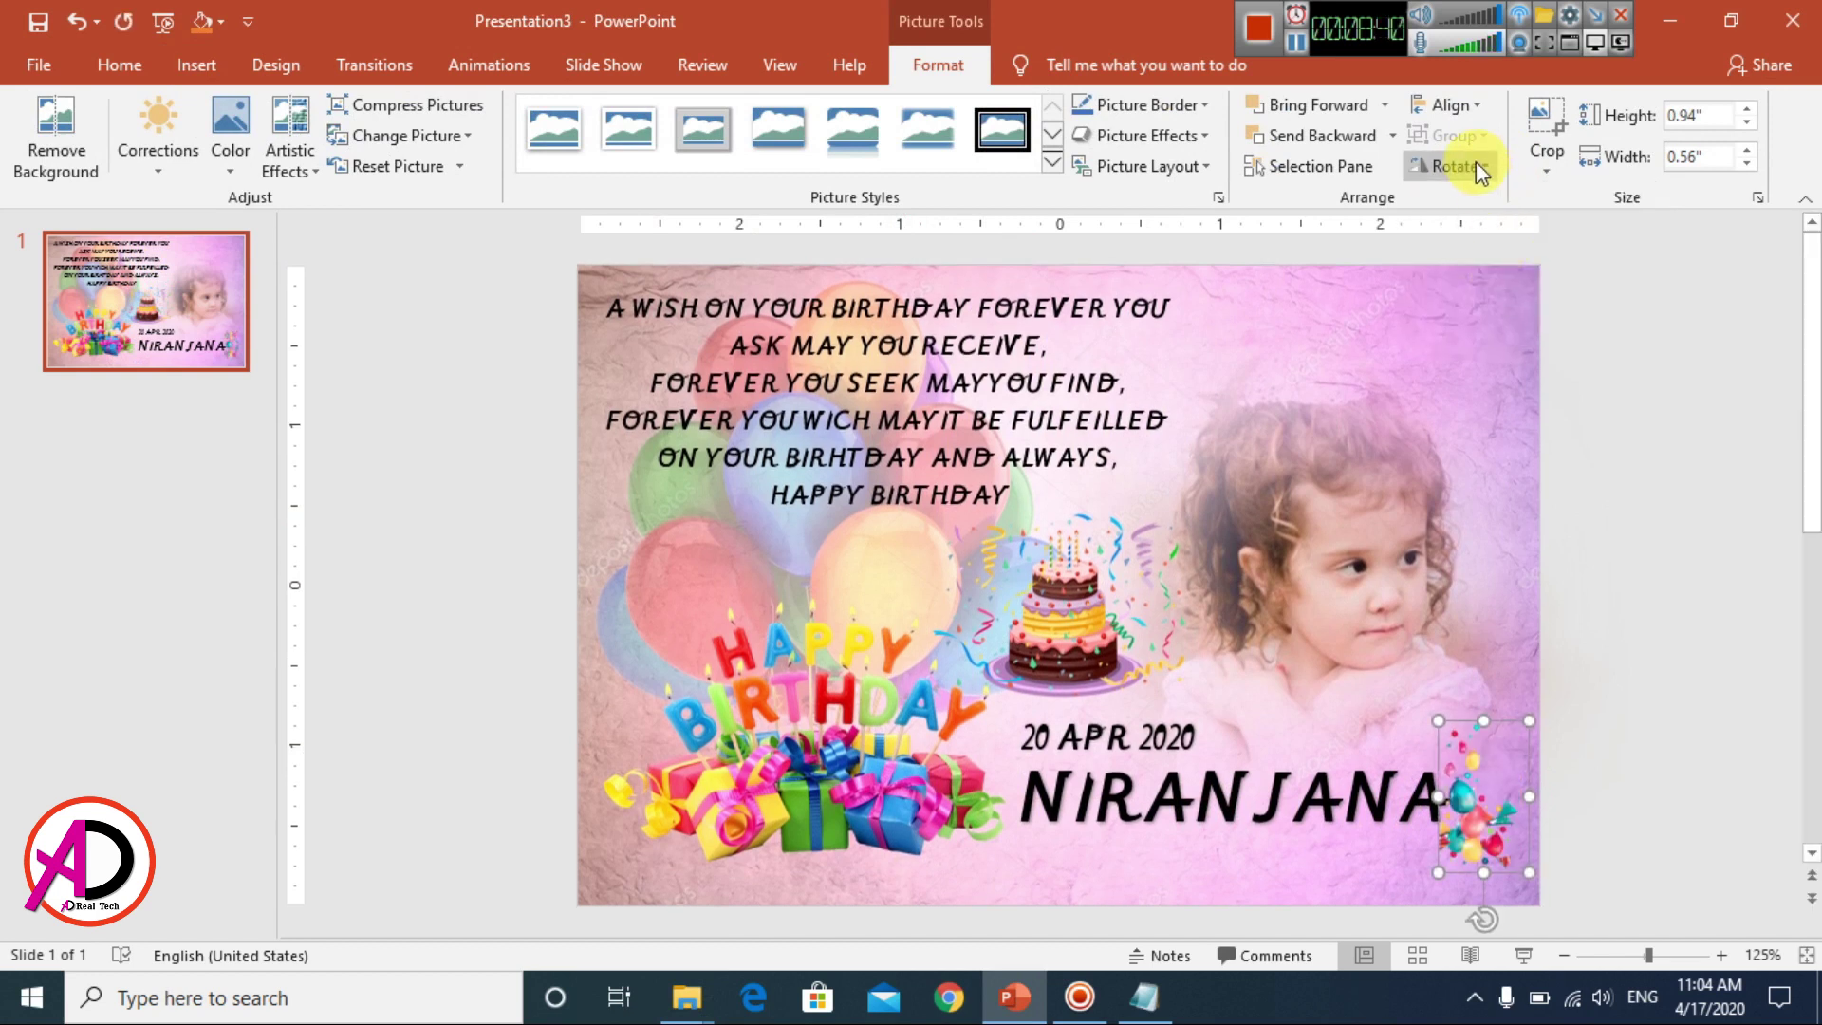
click(1476, 163)
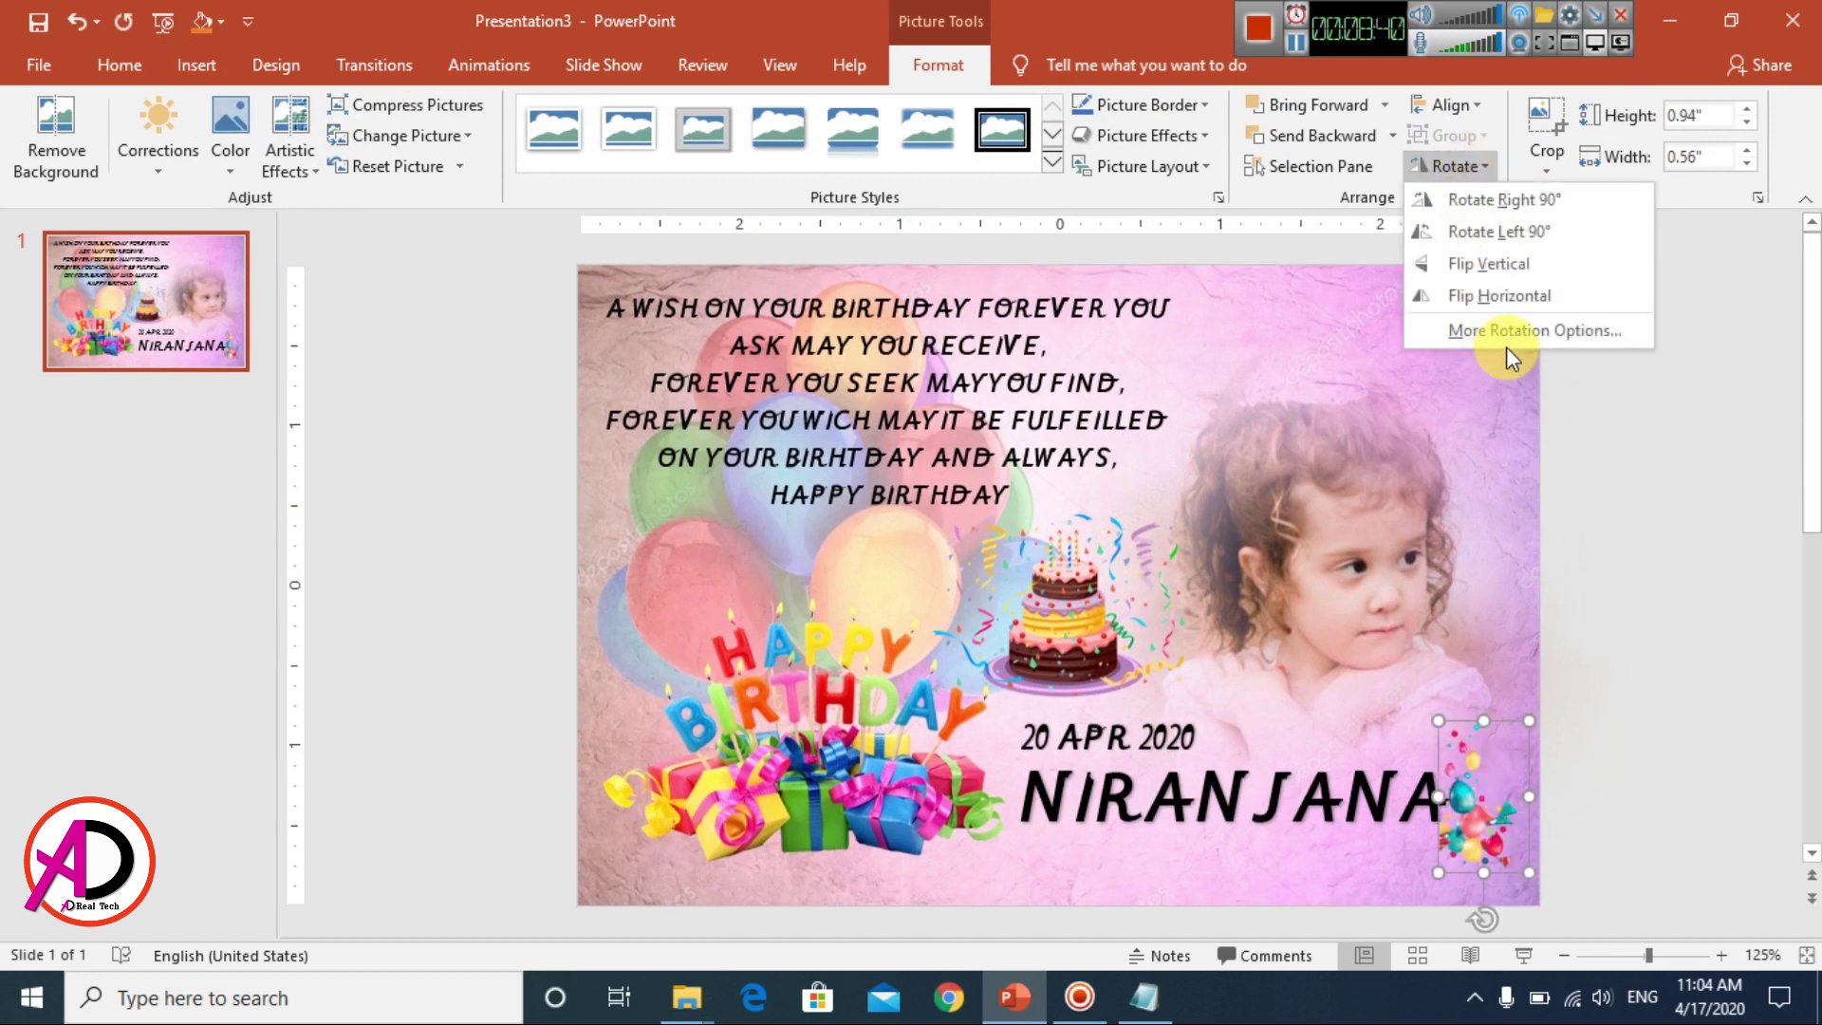
click(1499, 296)
drag(1531, 854, 1544, 898)
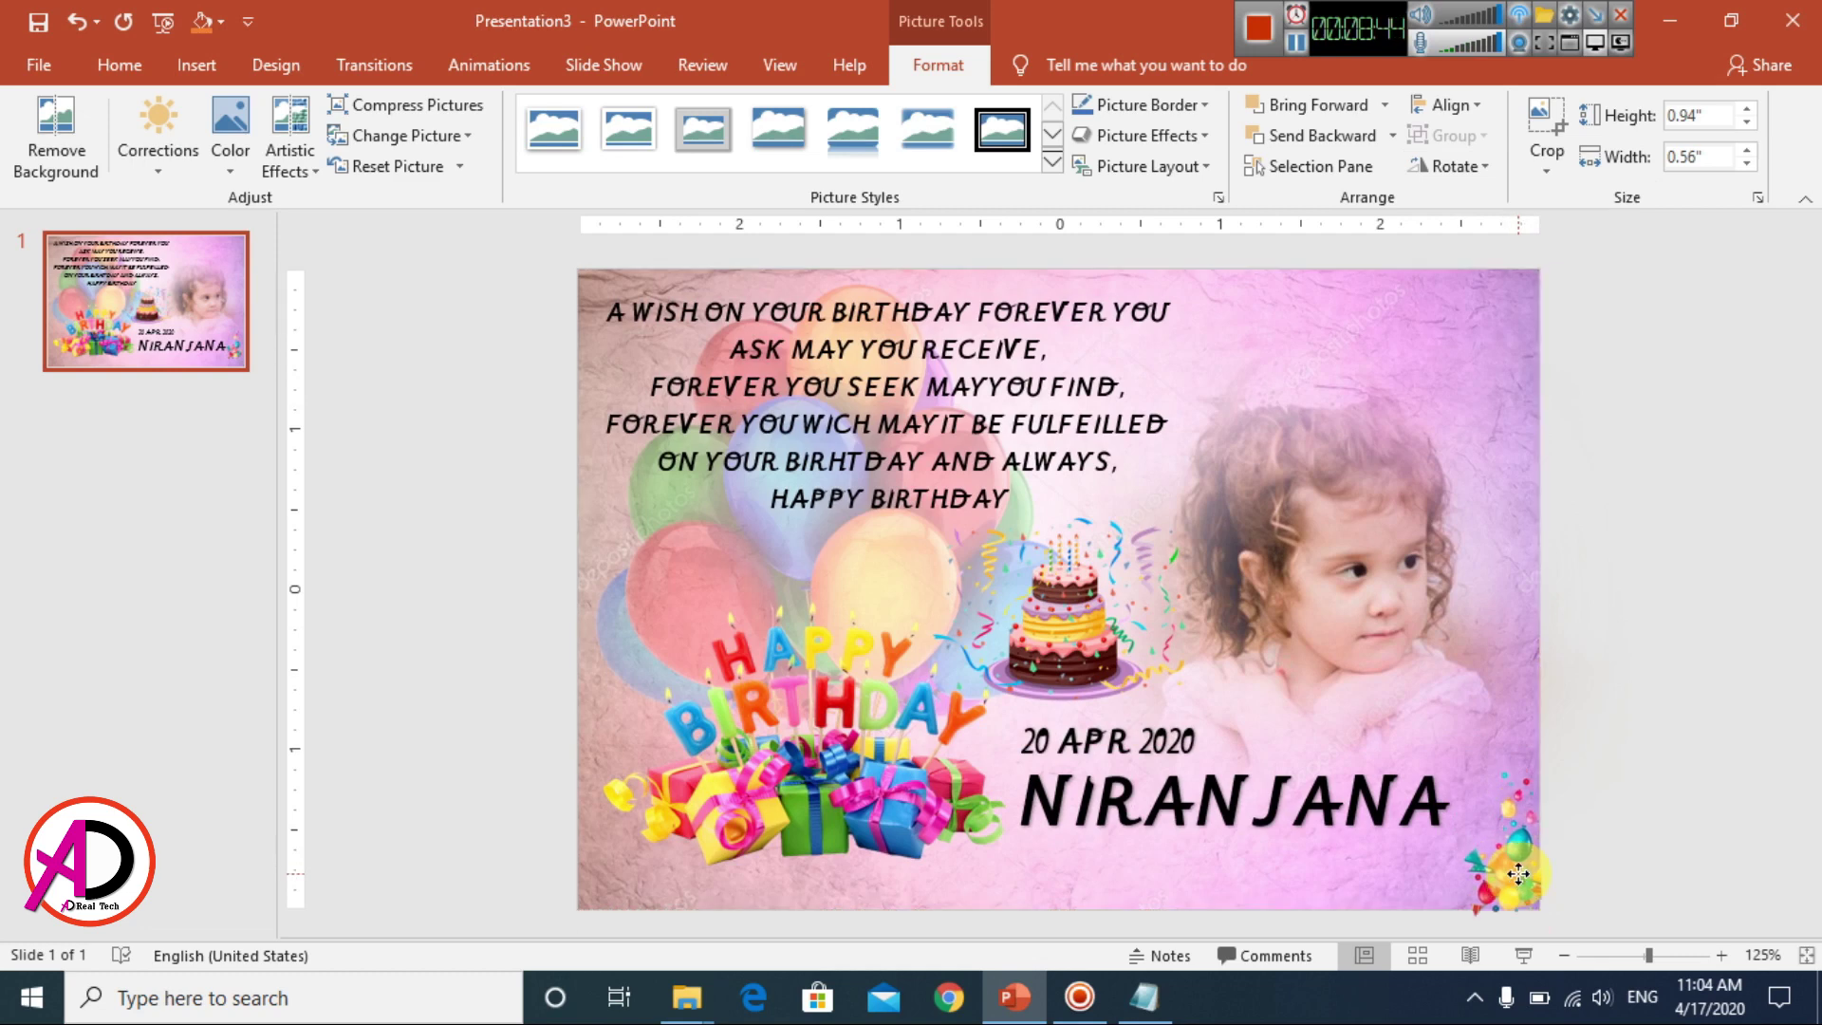
ctrl+scroll(1493, 696, up, 5)
mouse_move(1505, 723)
mouse_down()
mouse_move(1468, 696)
mouse_move(1474, 724)
mouse_up()
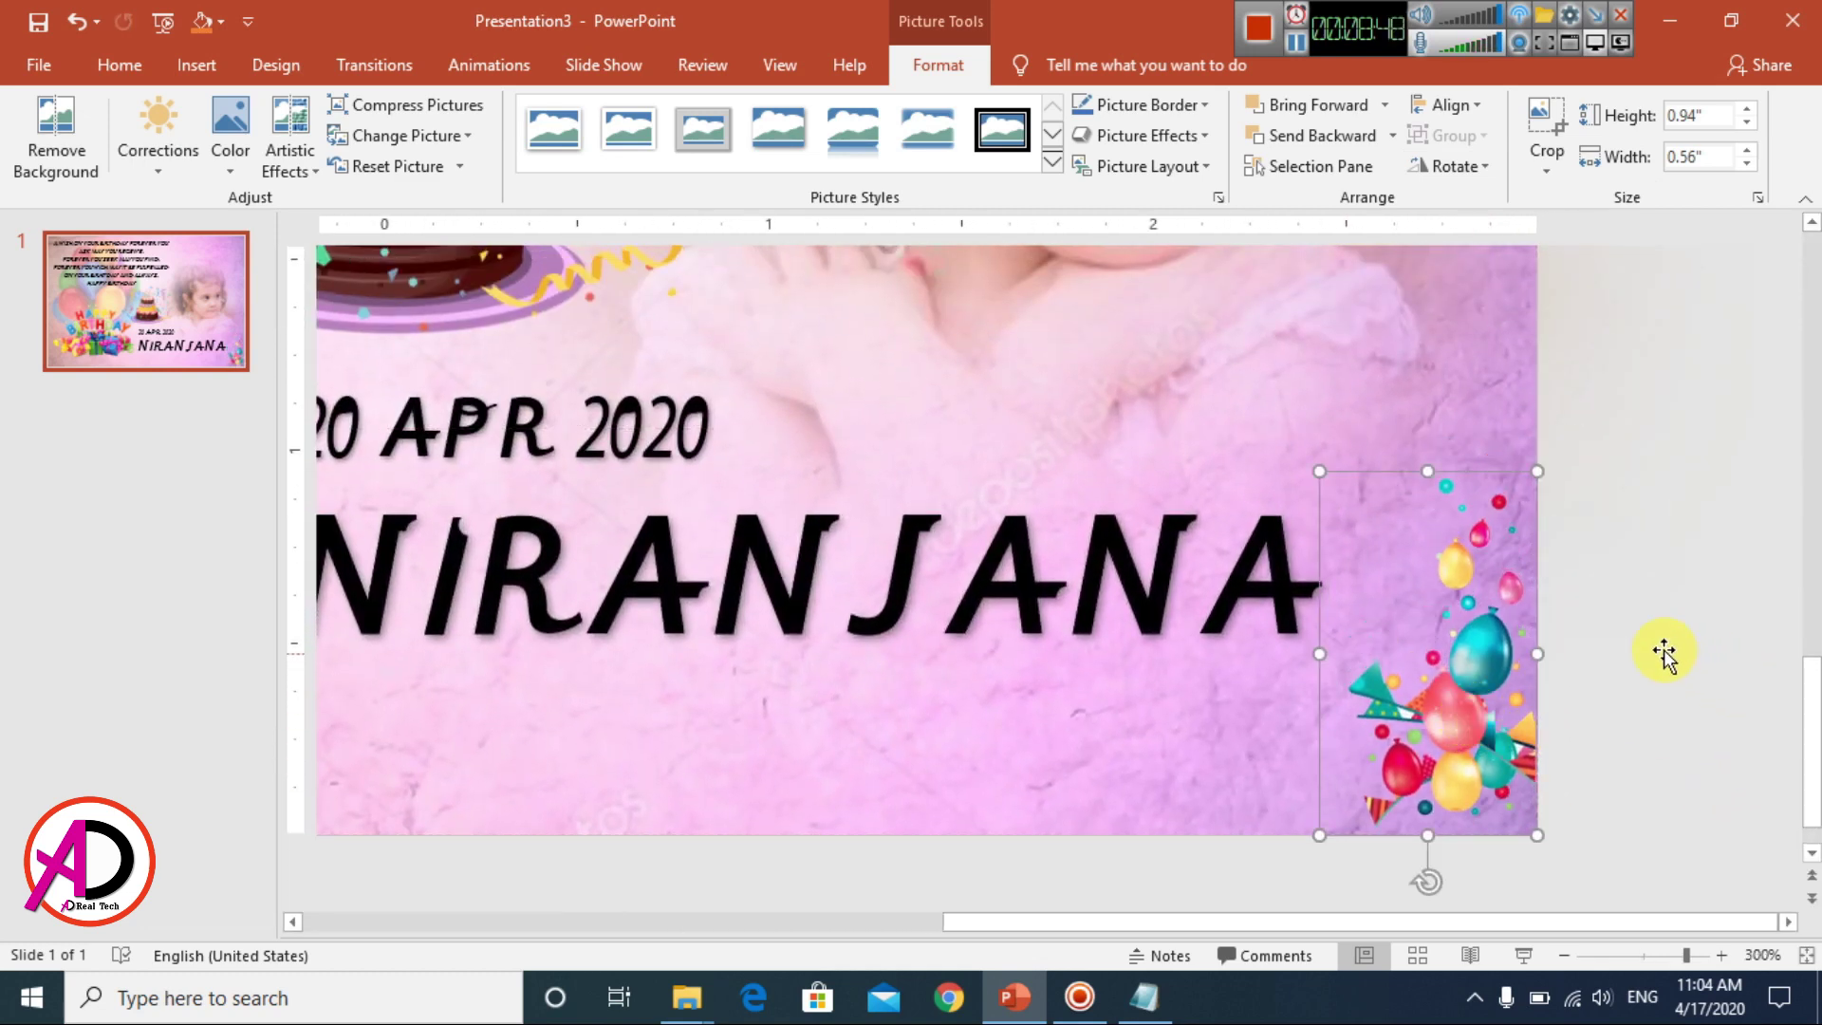
drag(1319, 471, 1268, 414)
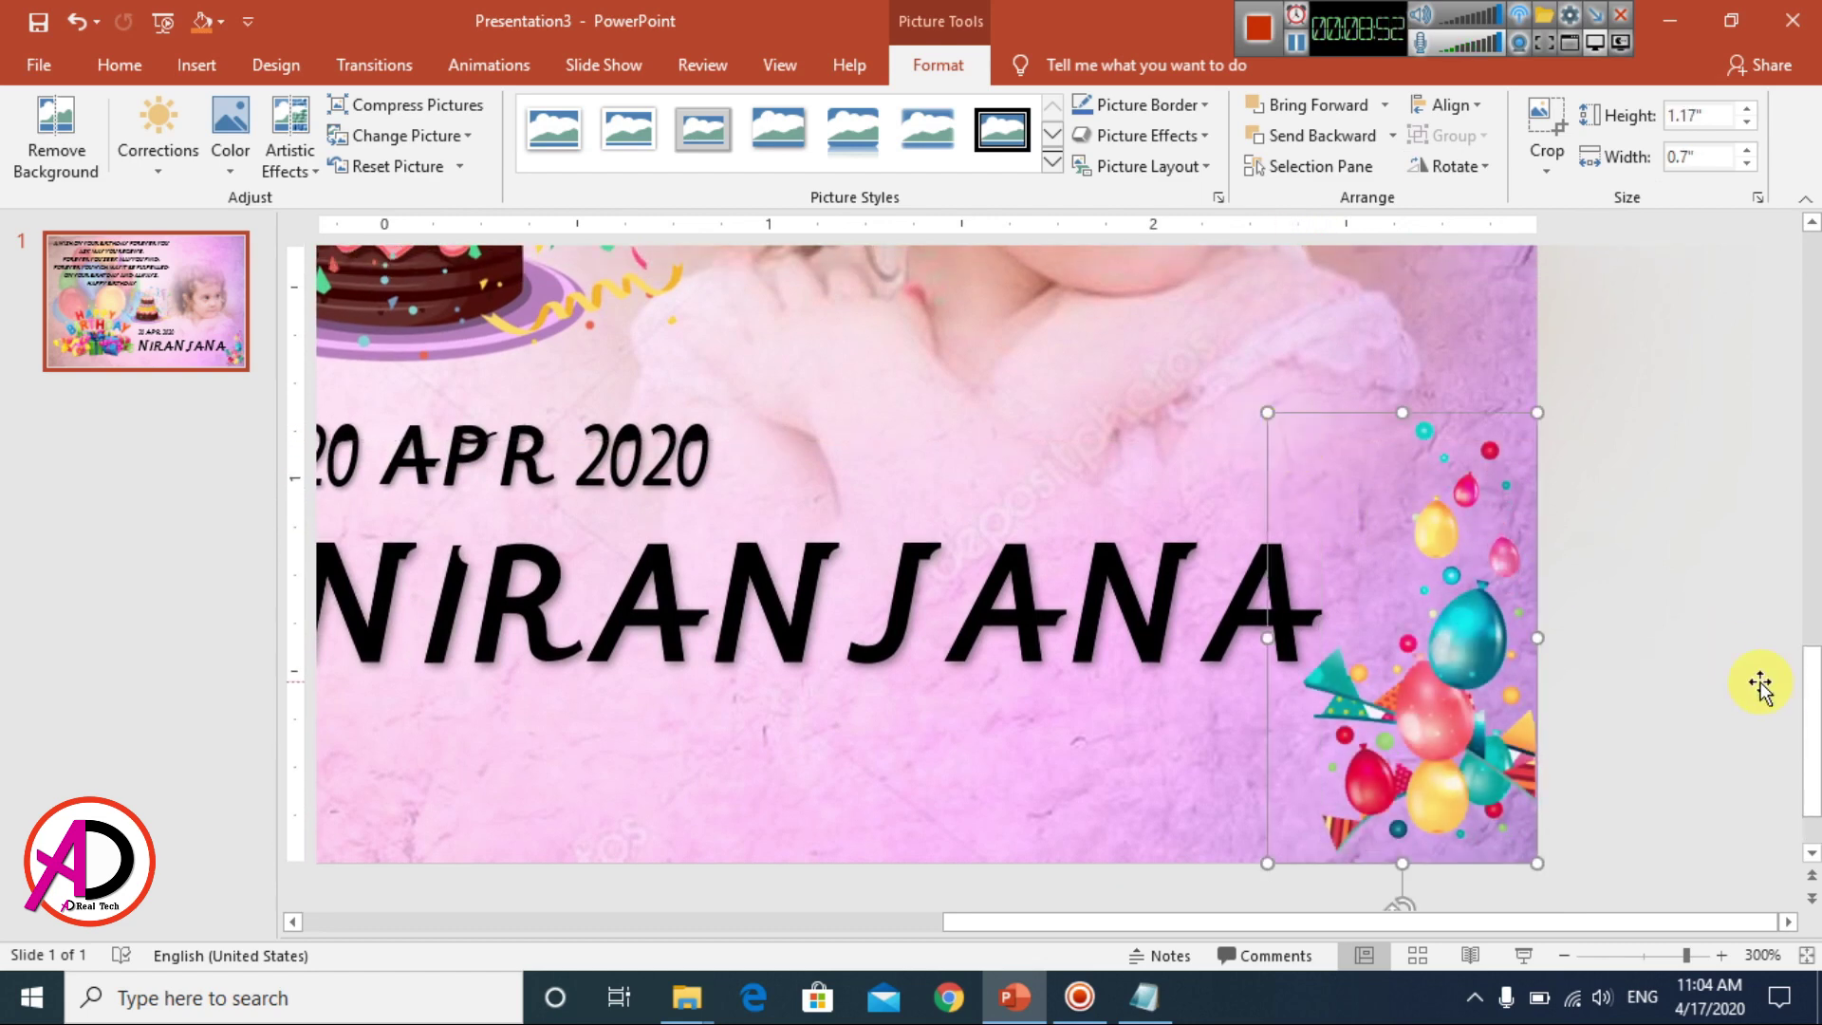
click(1639, 688)
ctrl+scroll(1638, 701, down, 5)
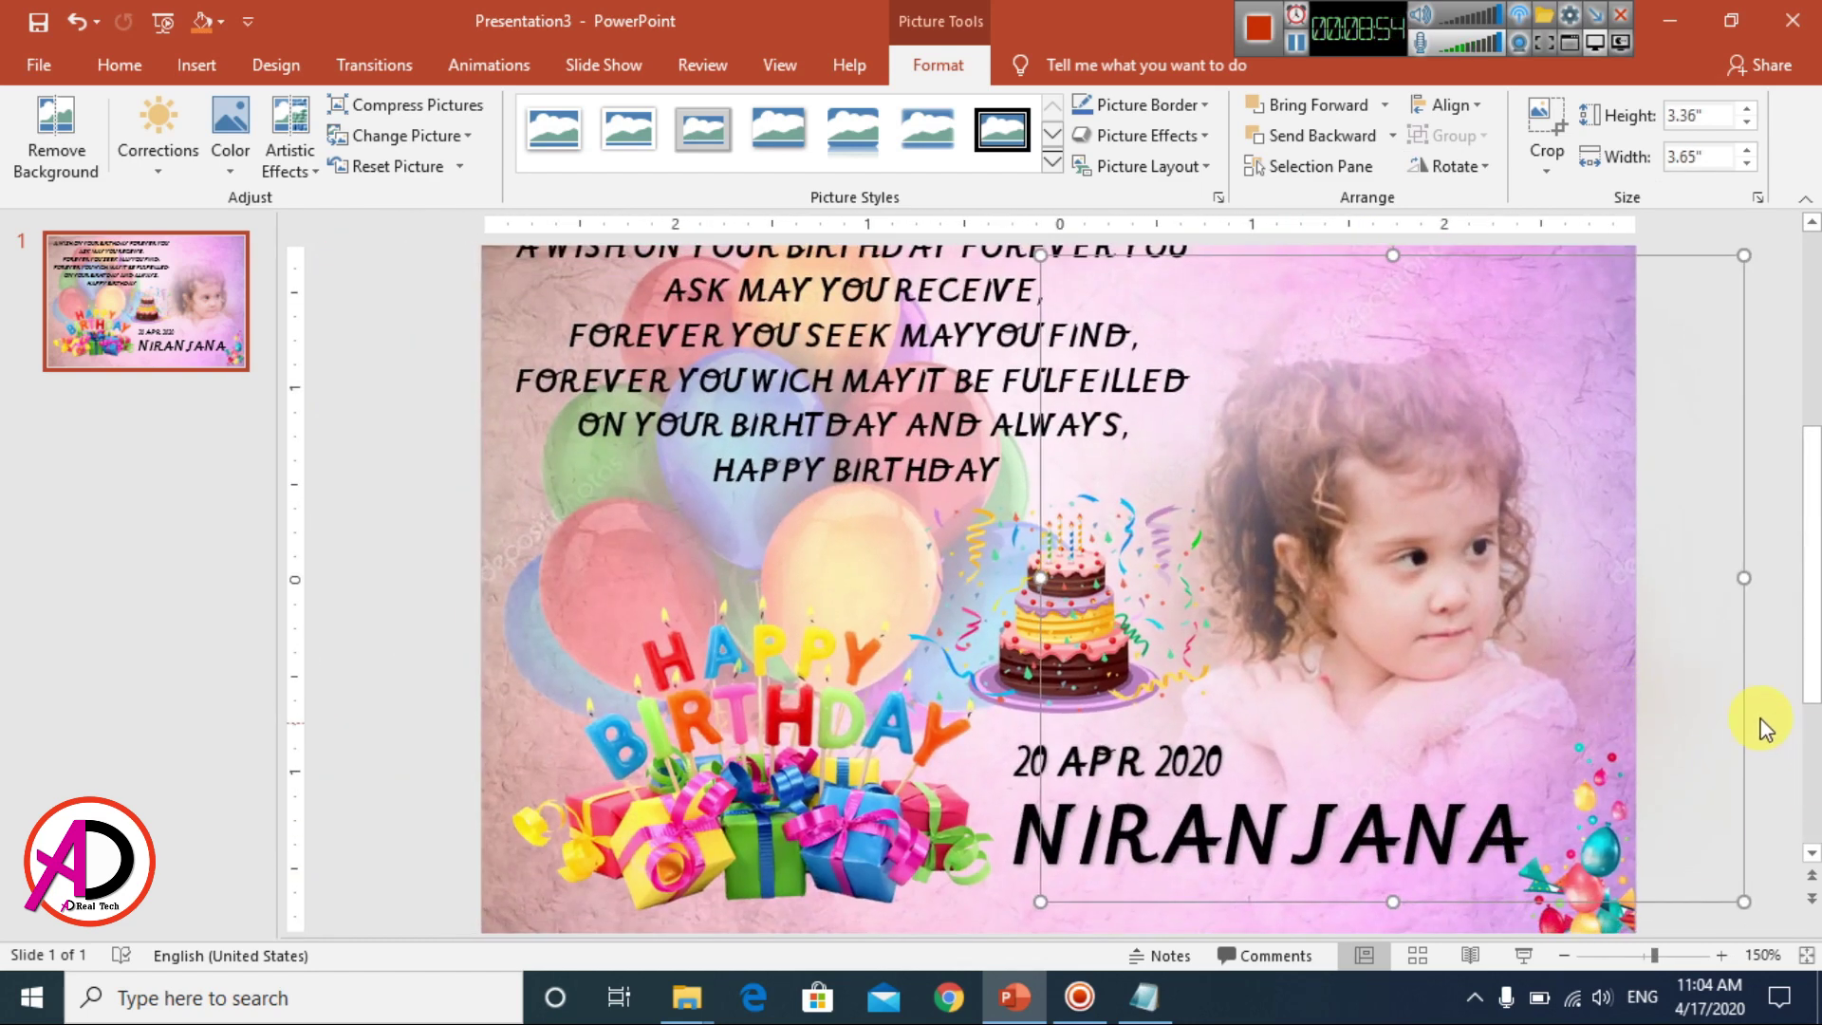
click(1760, 727)
ctrl+scroll(1456, 736, down, 5)
ctrl+scroll(1456, 738, up, 3)
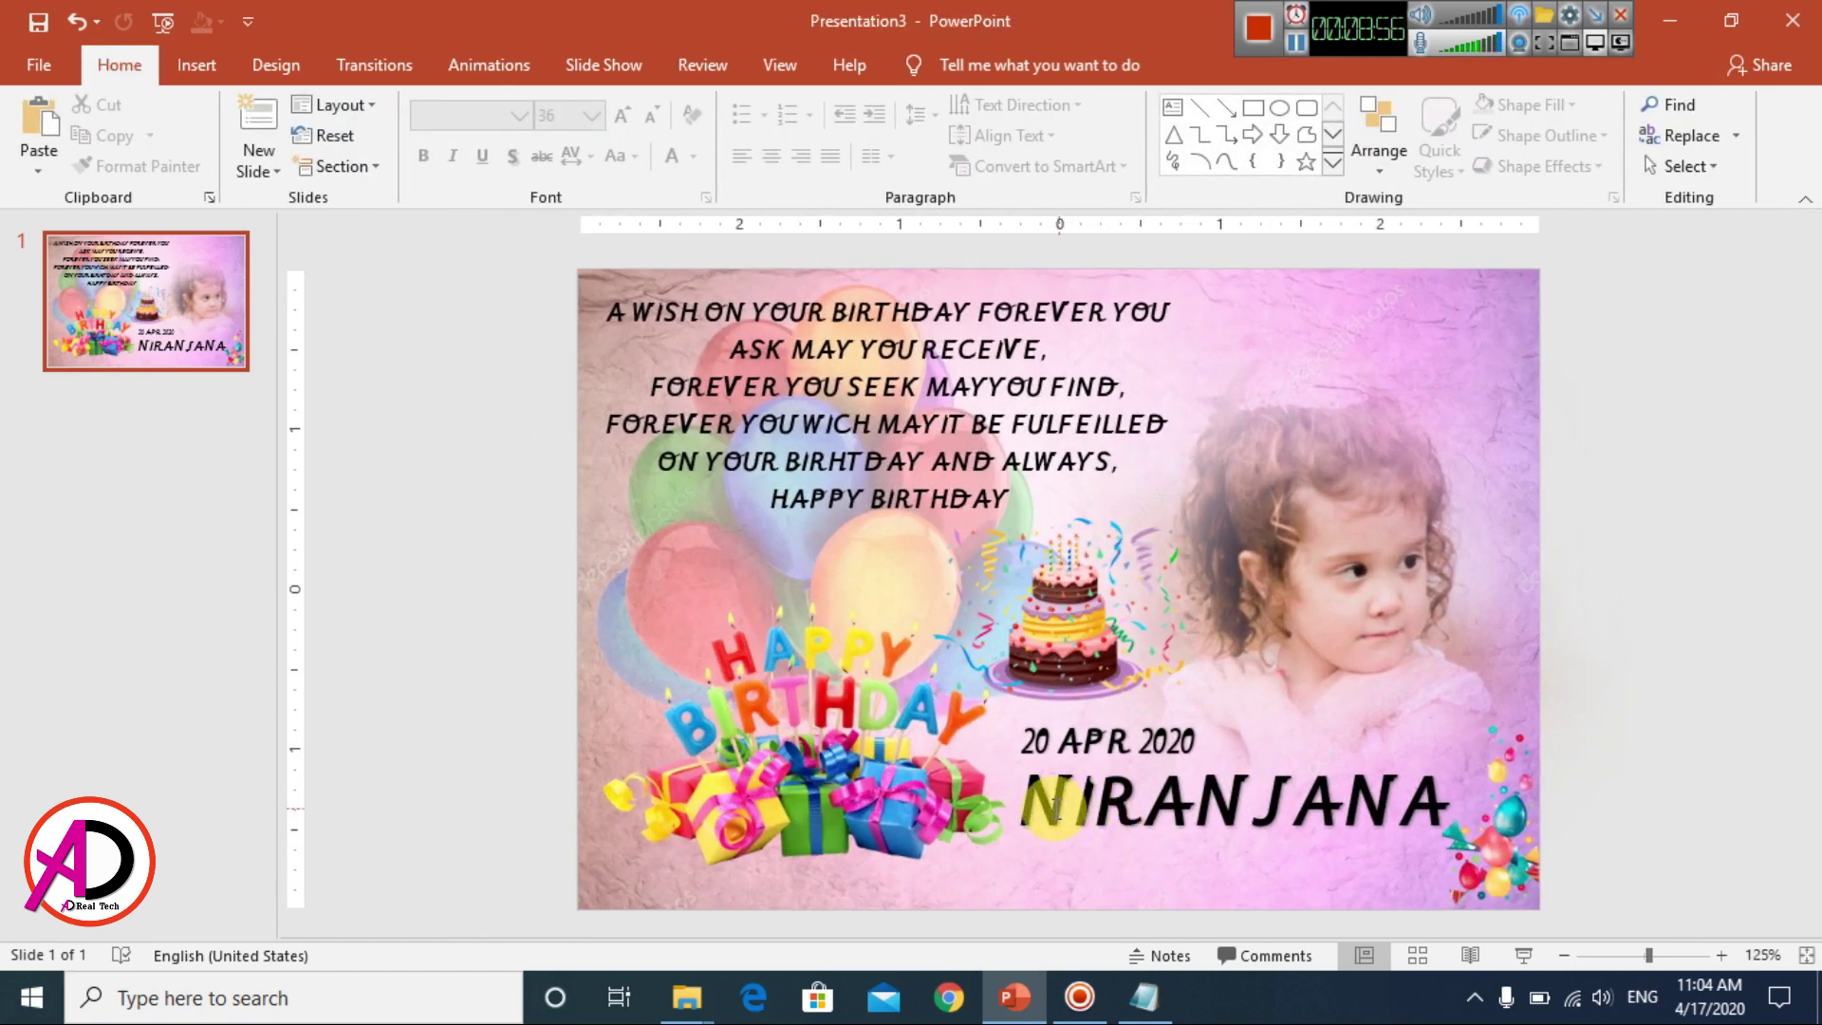
- Select the name and bring up its Text Fill settings in the Format Shape pane
drag(1033, 810, 1466, 813)
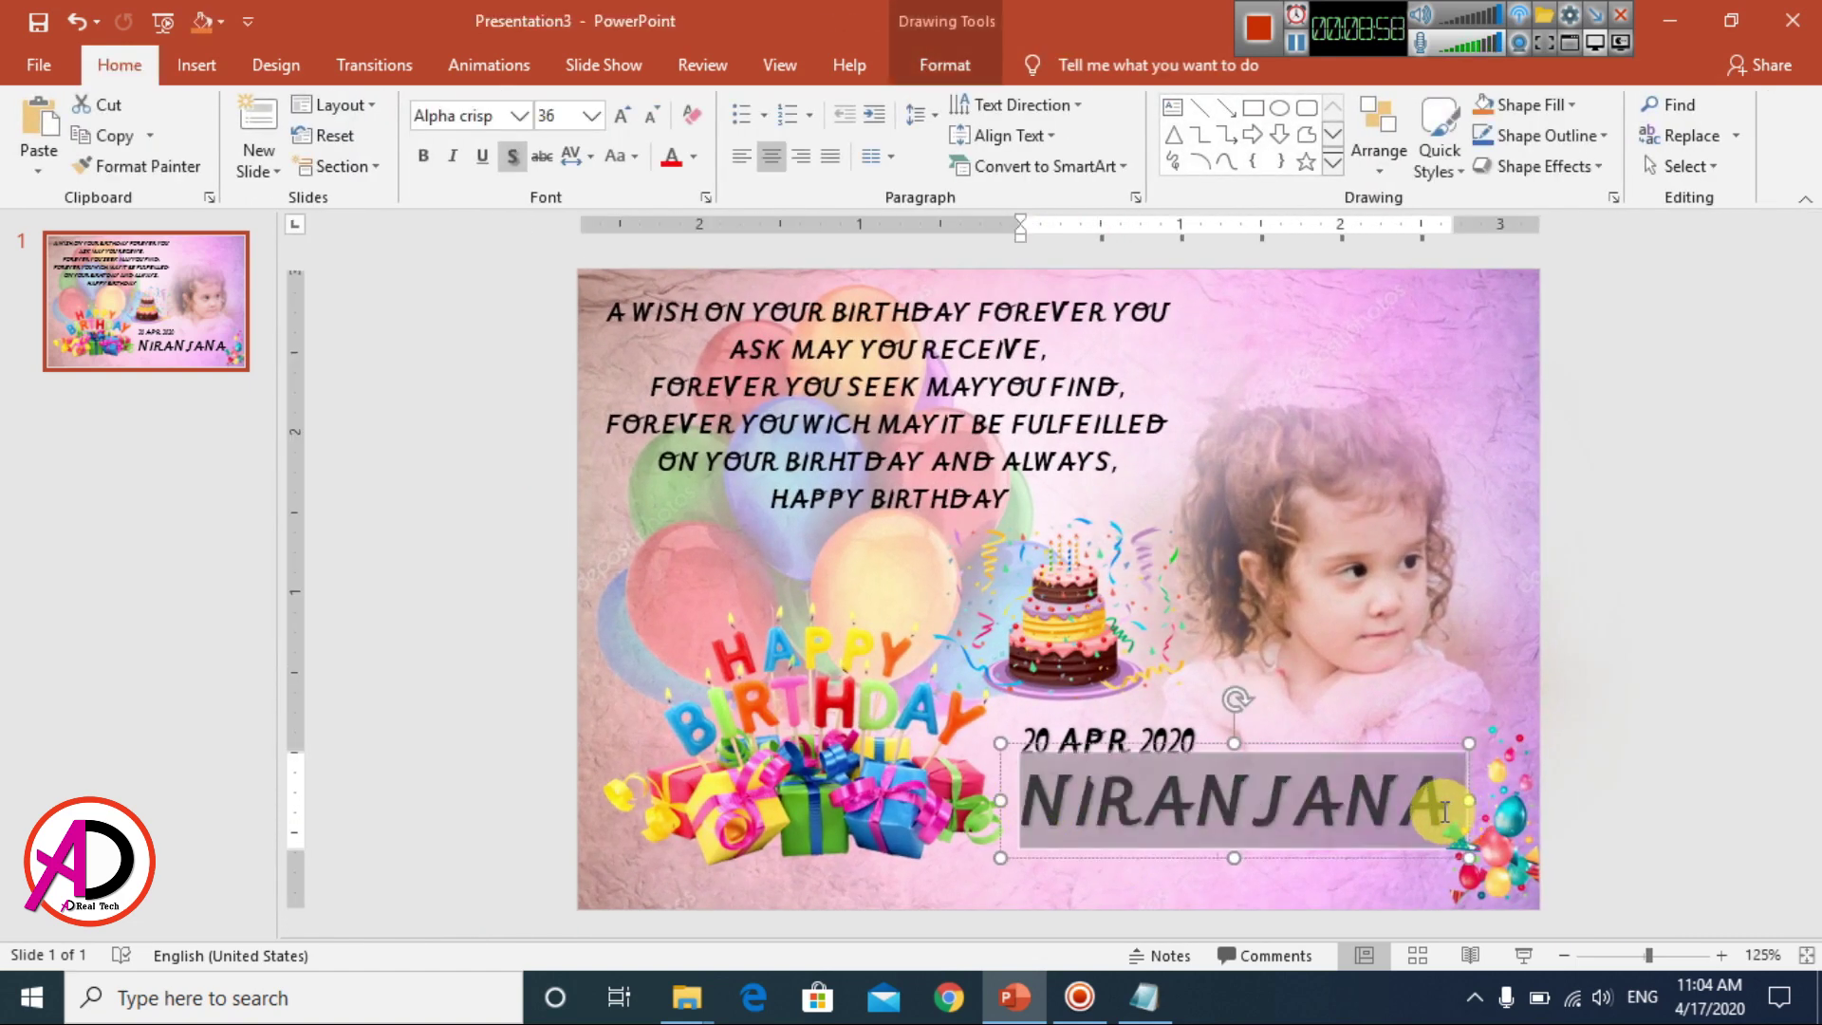
click(949, 68)
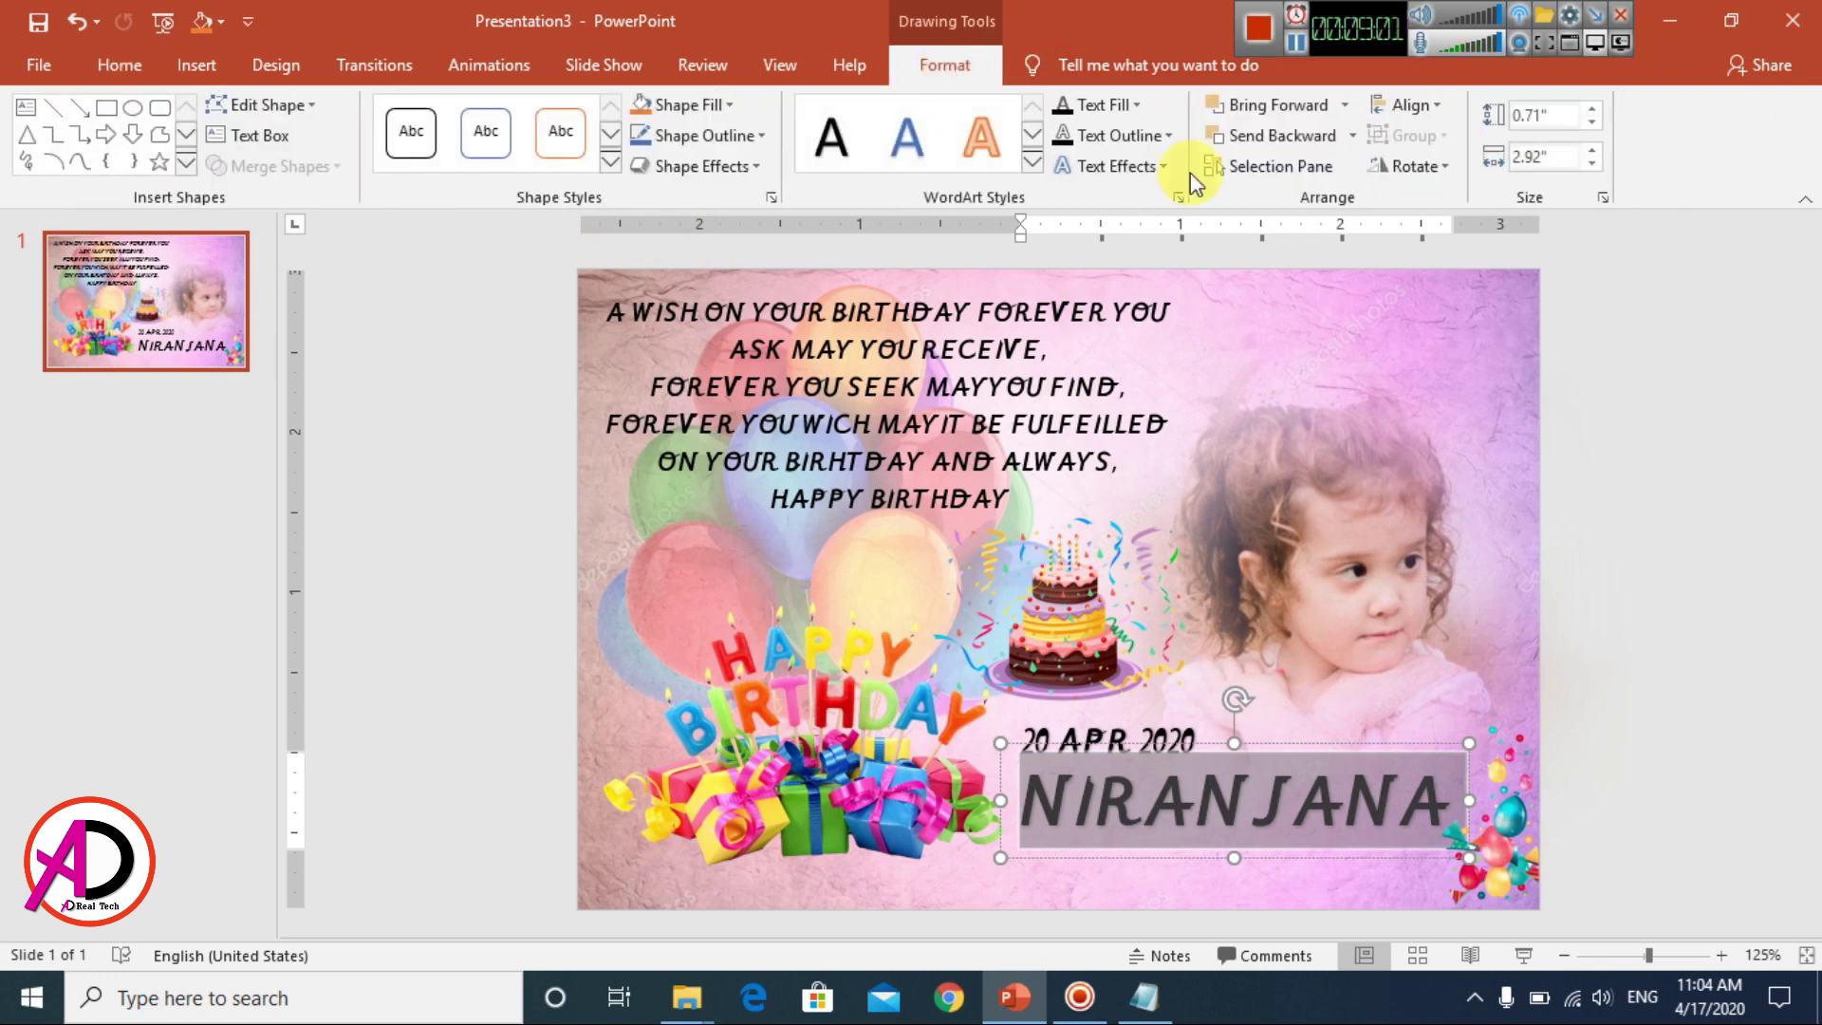
click(1125, 109)
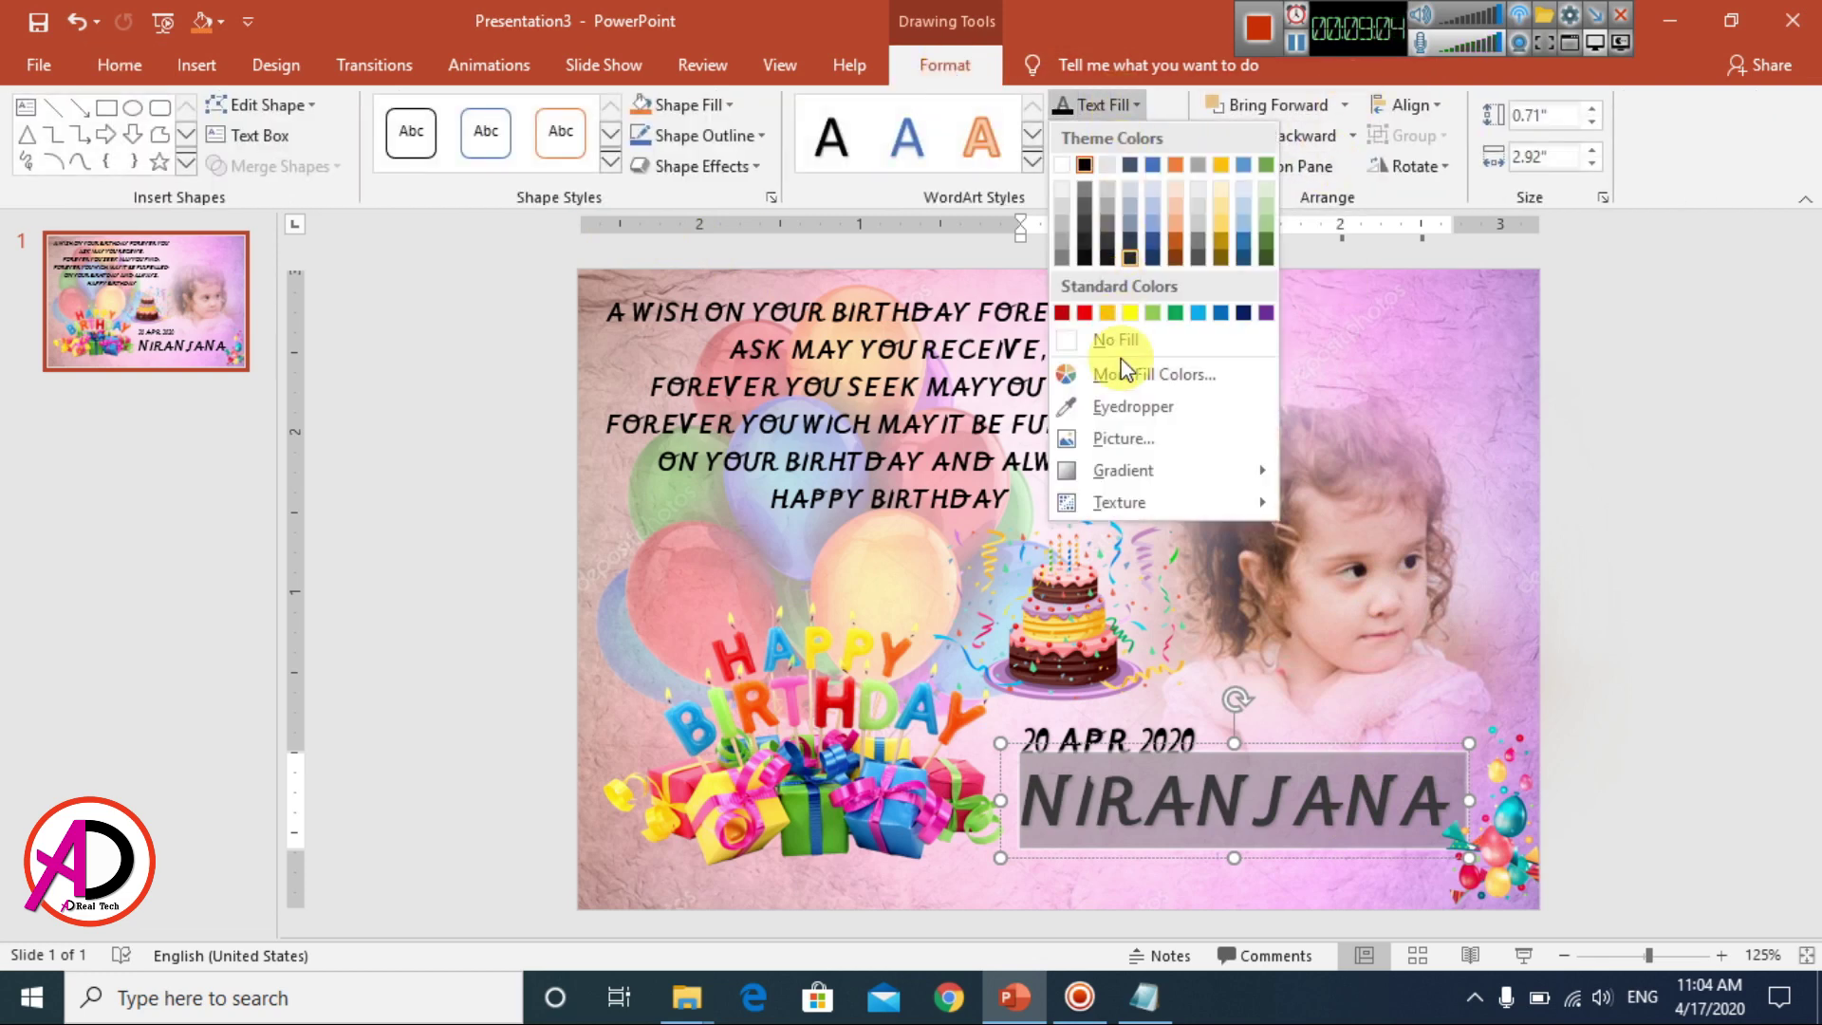
mouse_move(1123, 470)
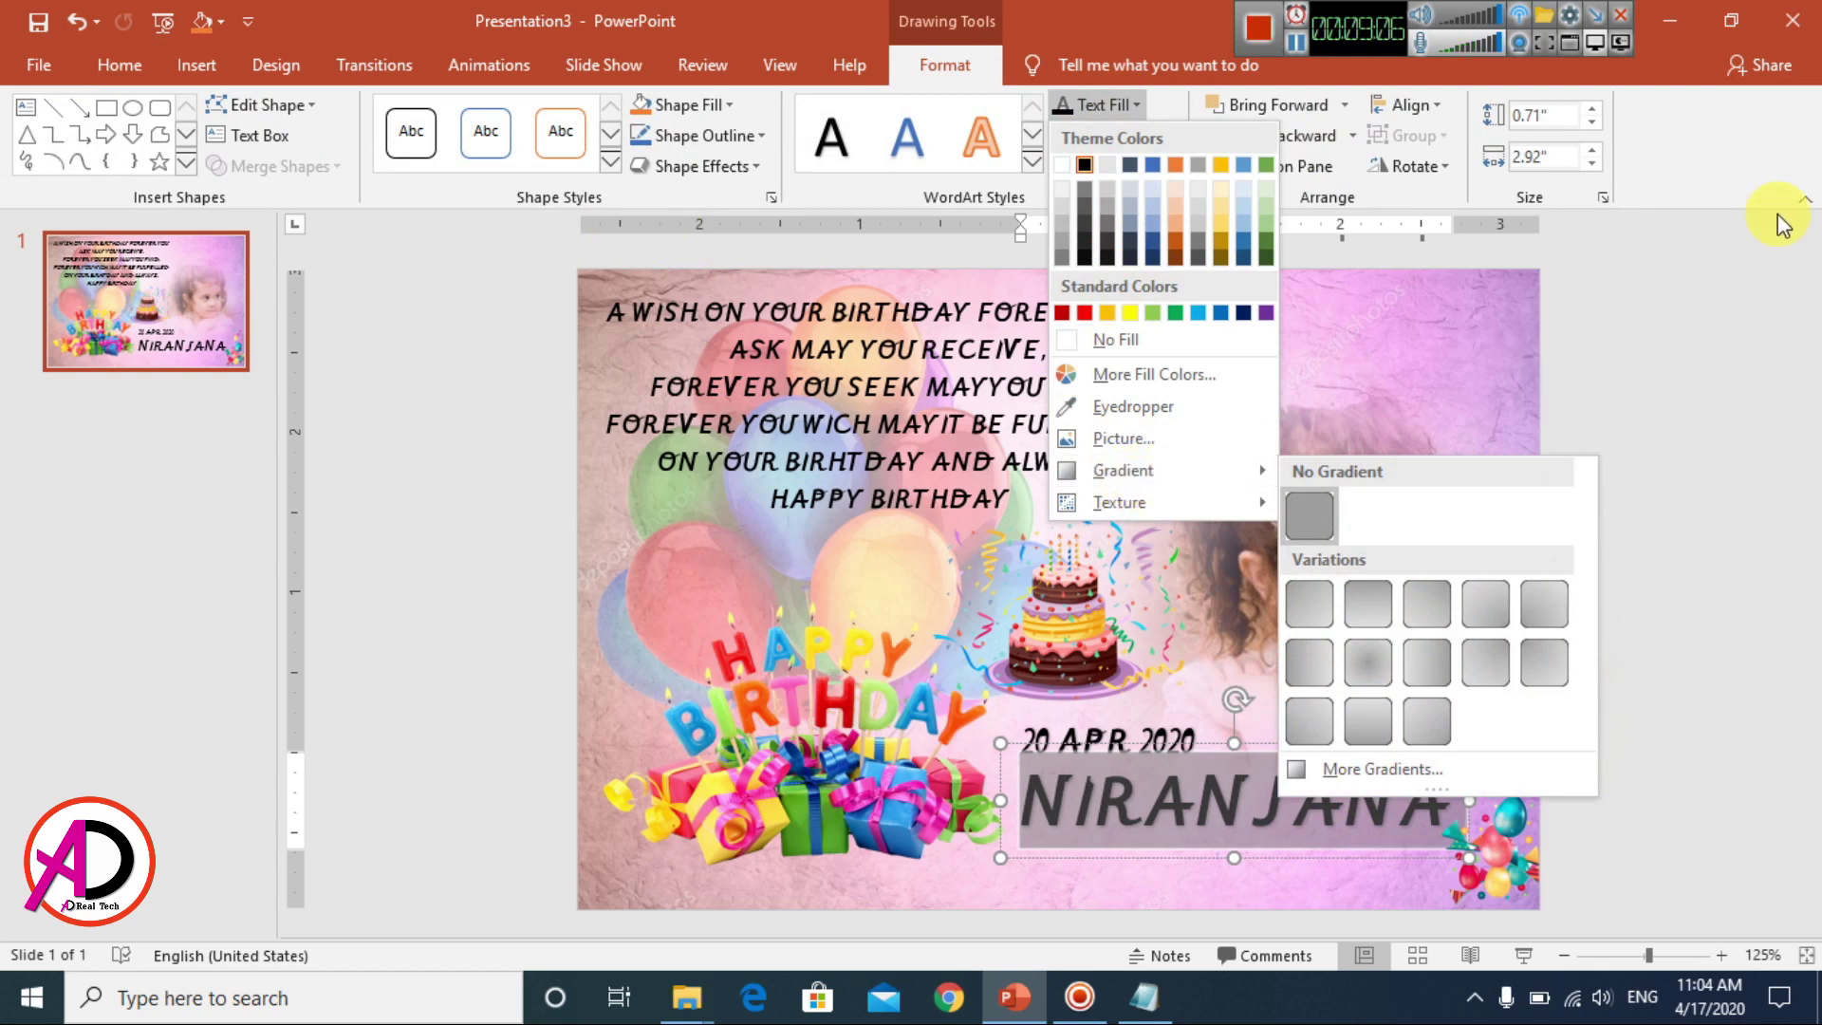
click(1776, 150)
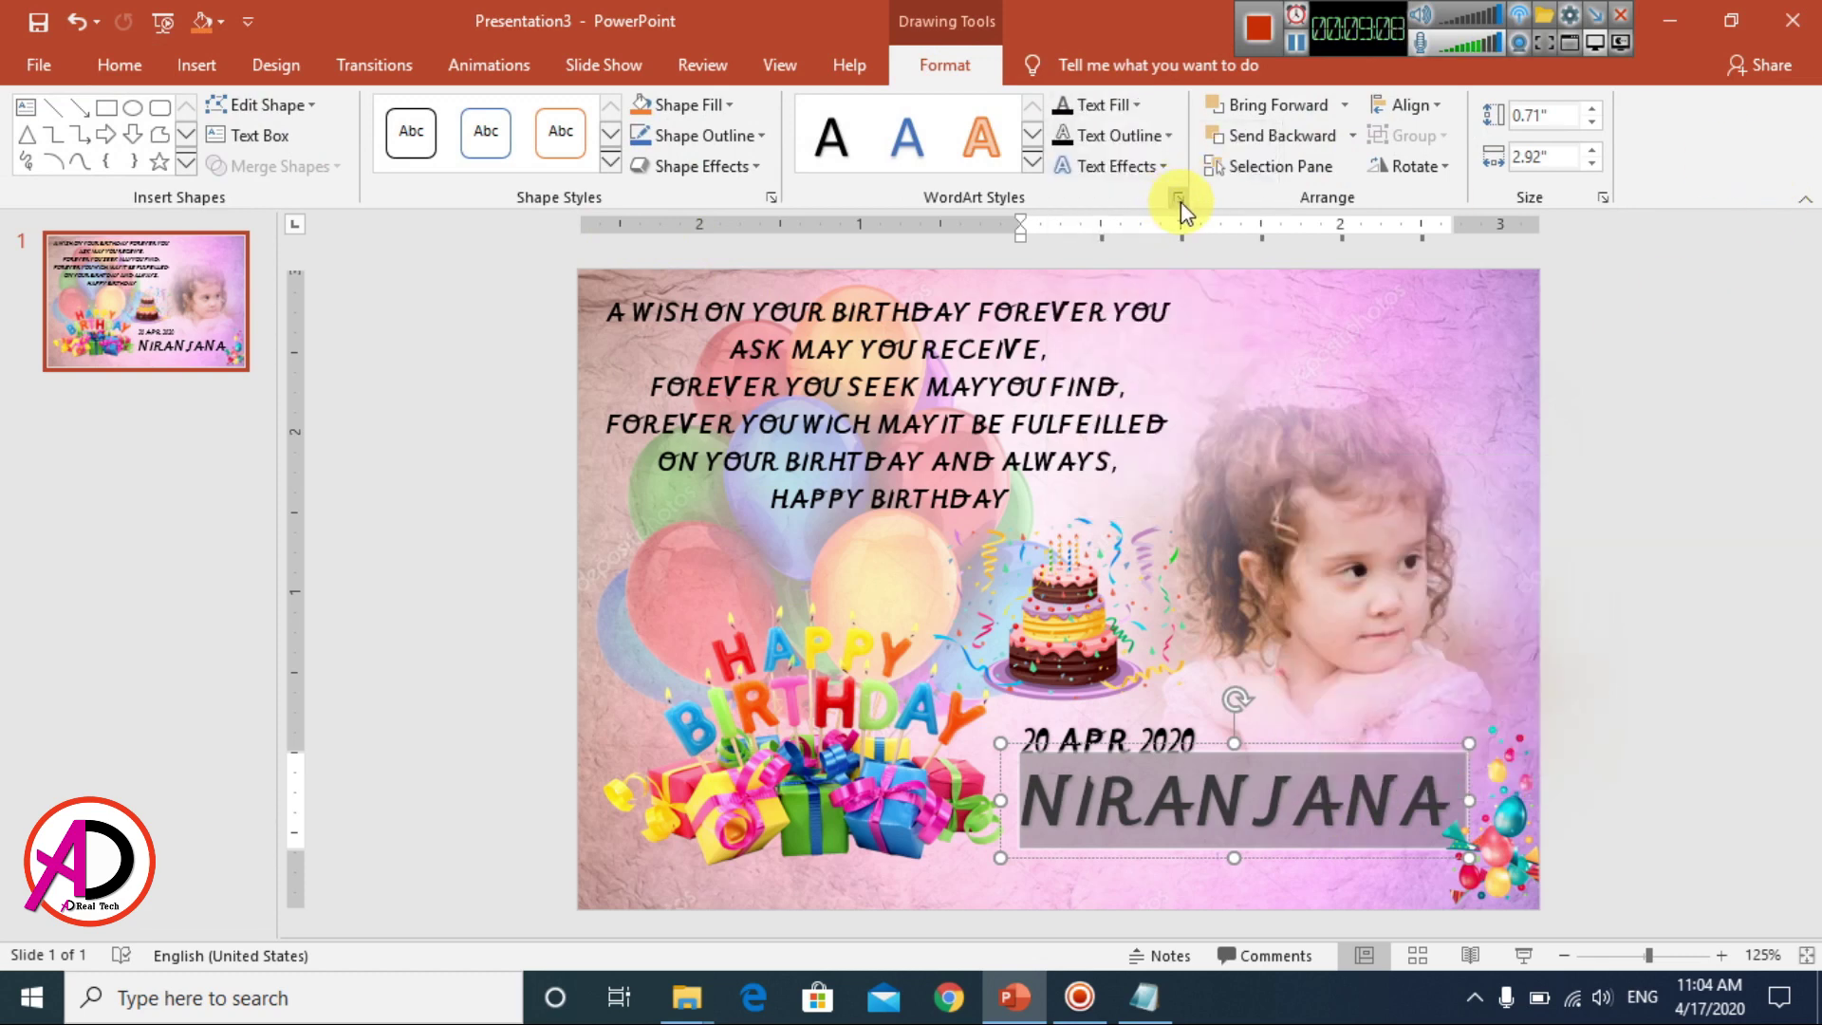
click(1179, 199)
click(1484, 334)
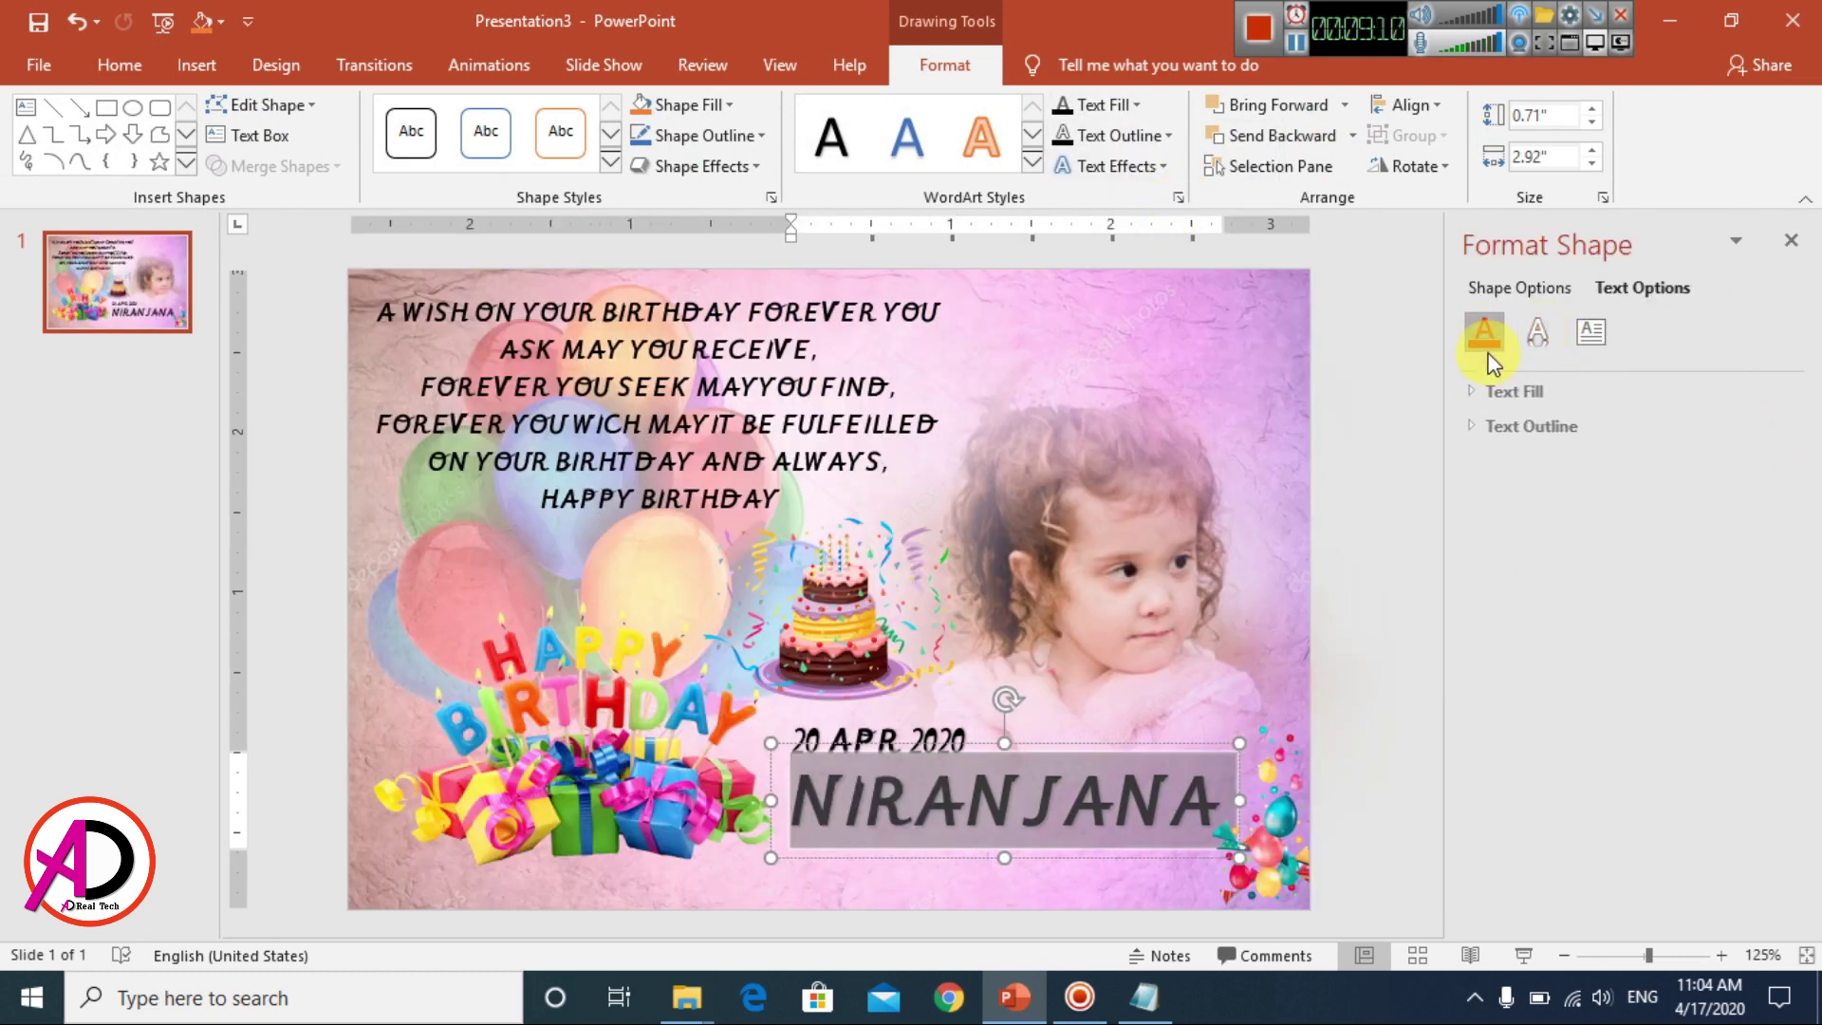
click(1537, 334)
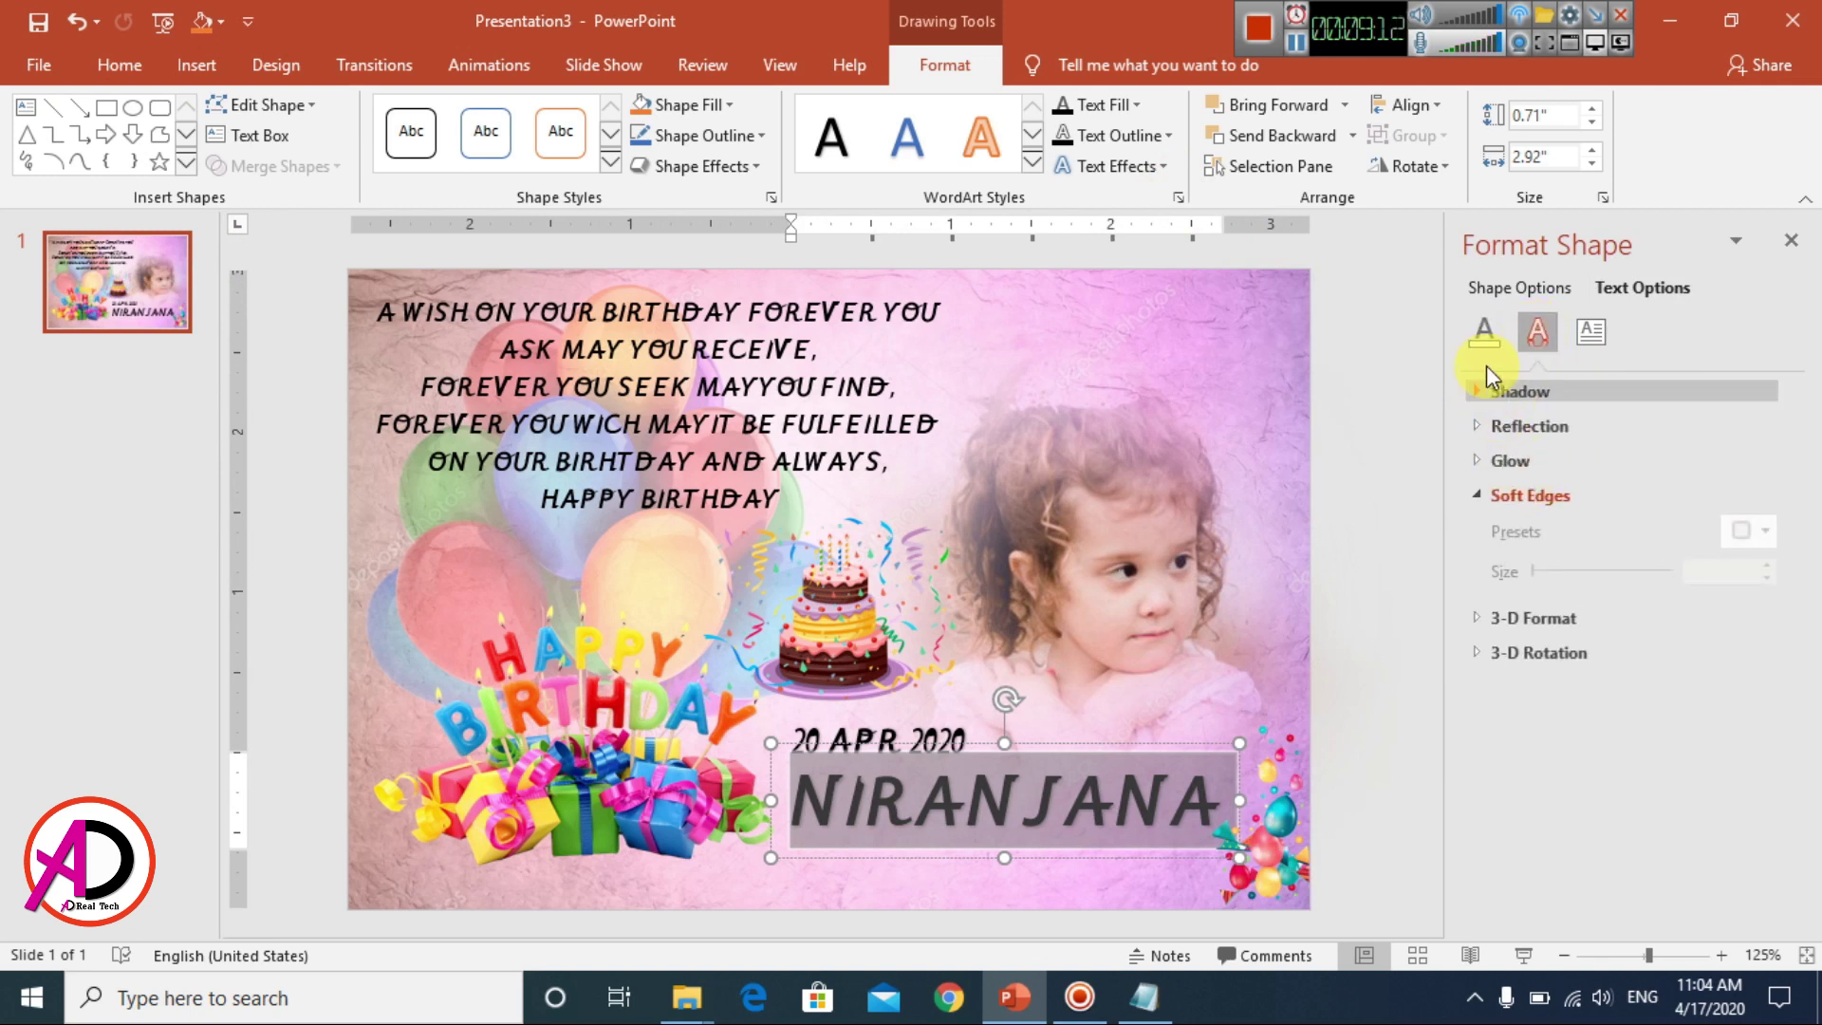
click(1484, 334)
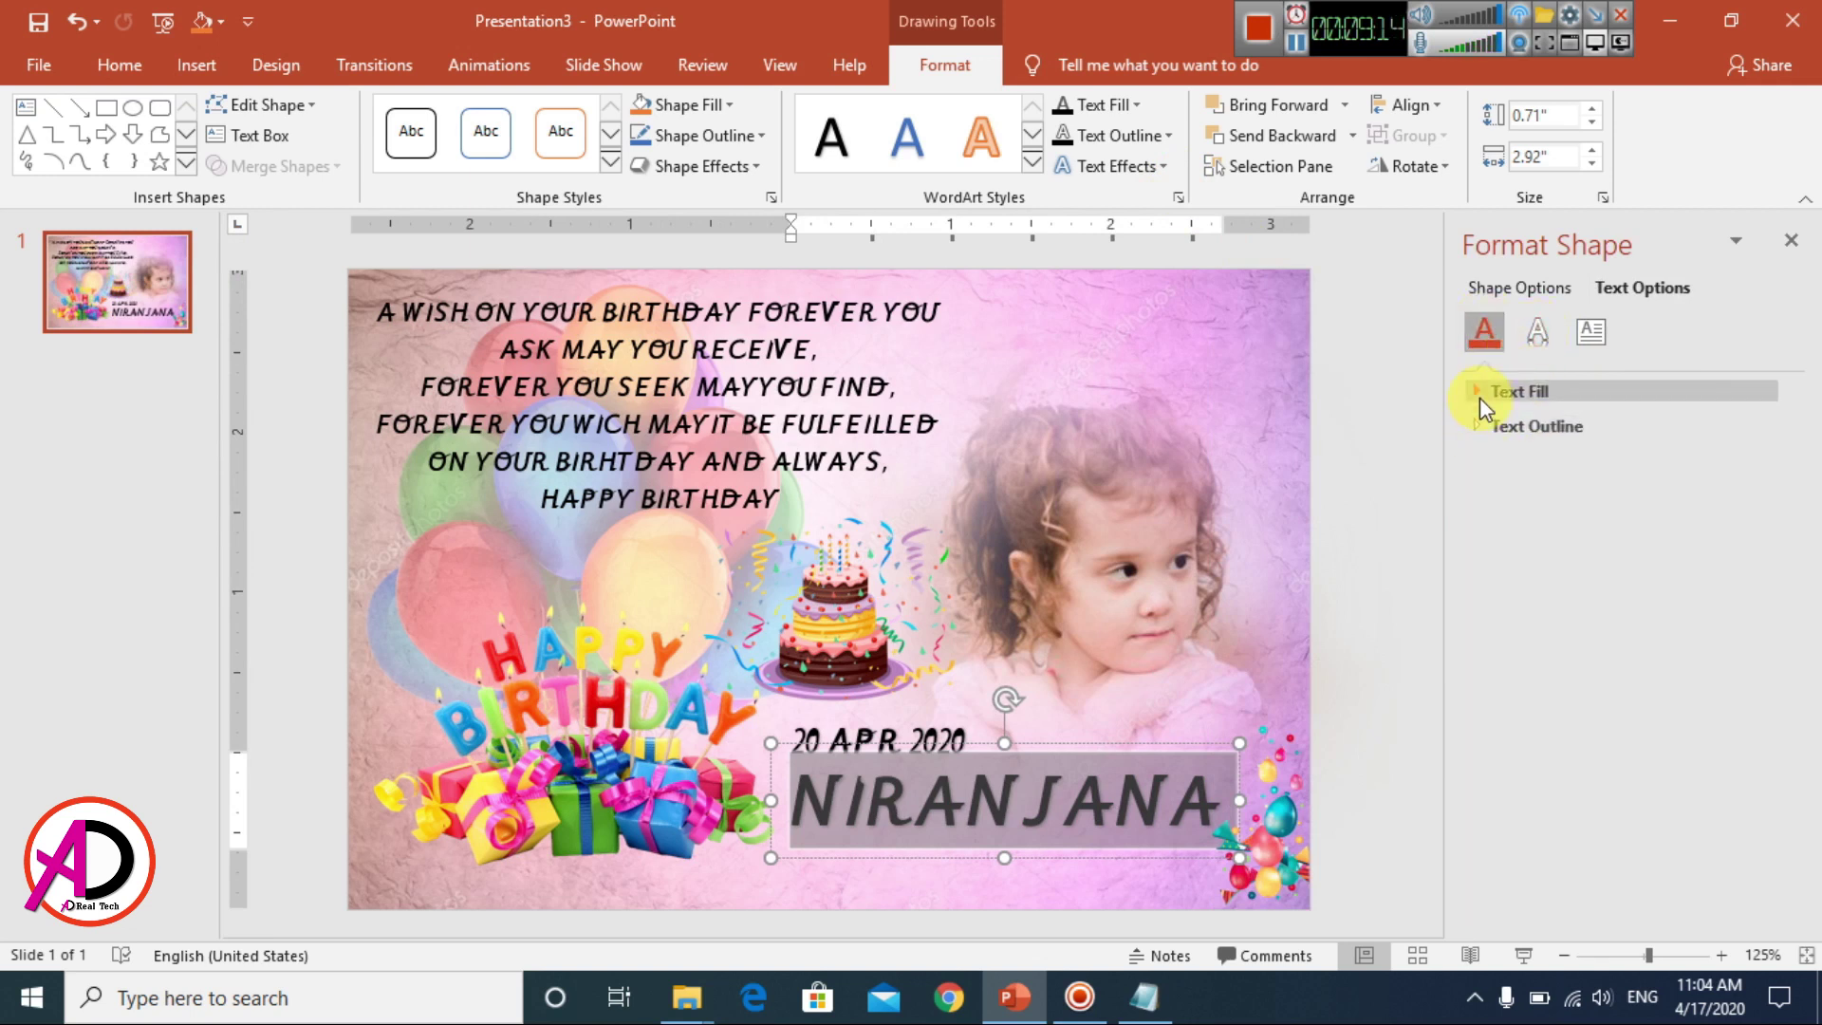
click(1478, 395)
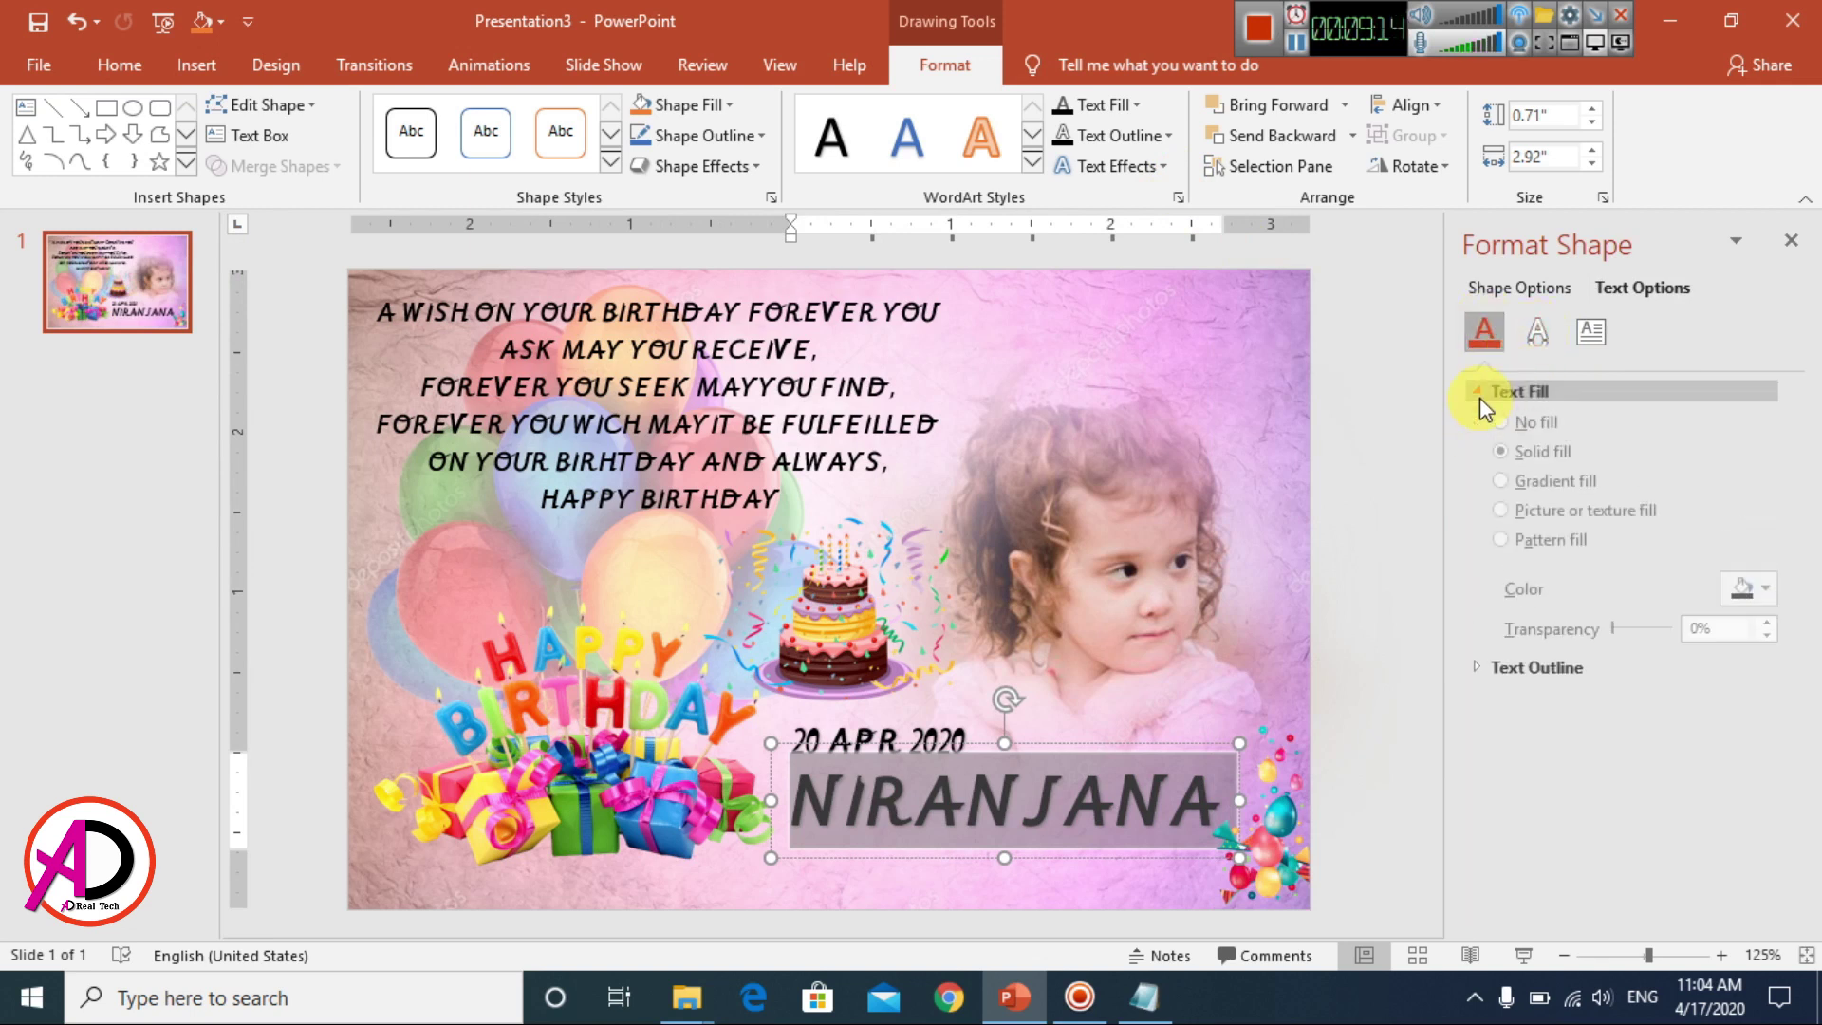
- Give the name a gradient fill using the blue radial preset
click(1503, 489)
click(1765, 598)
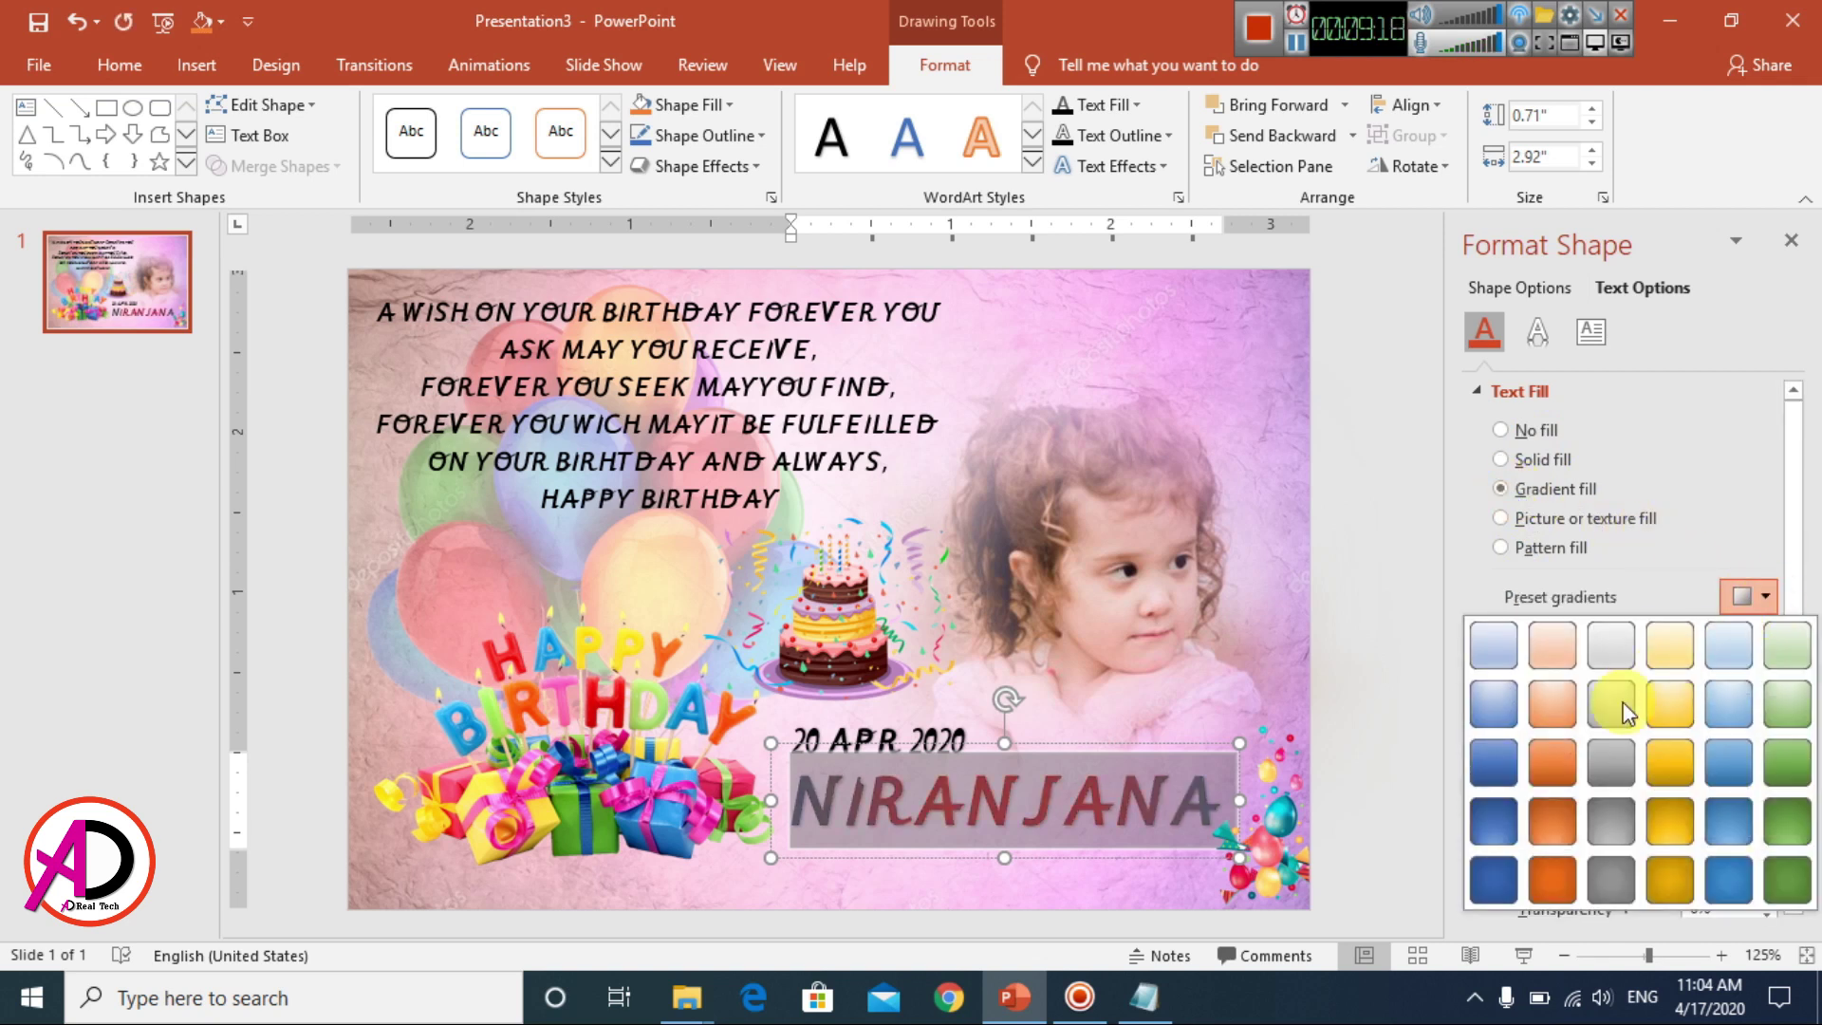
click(1663, 609)
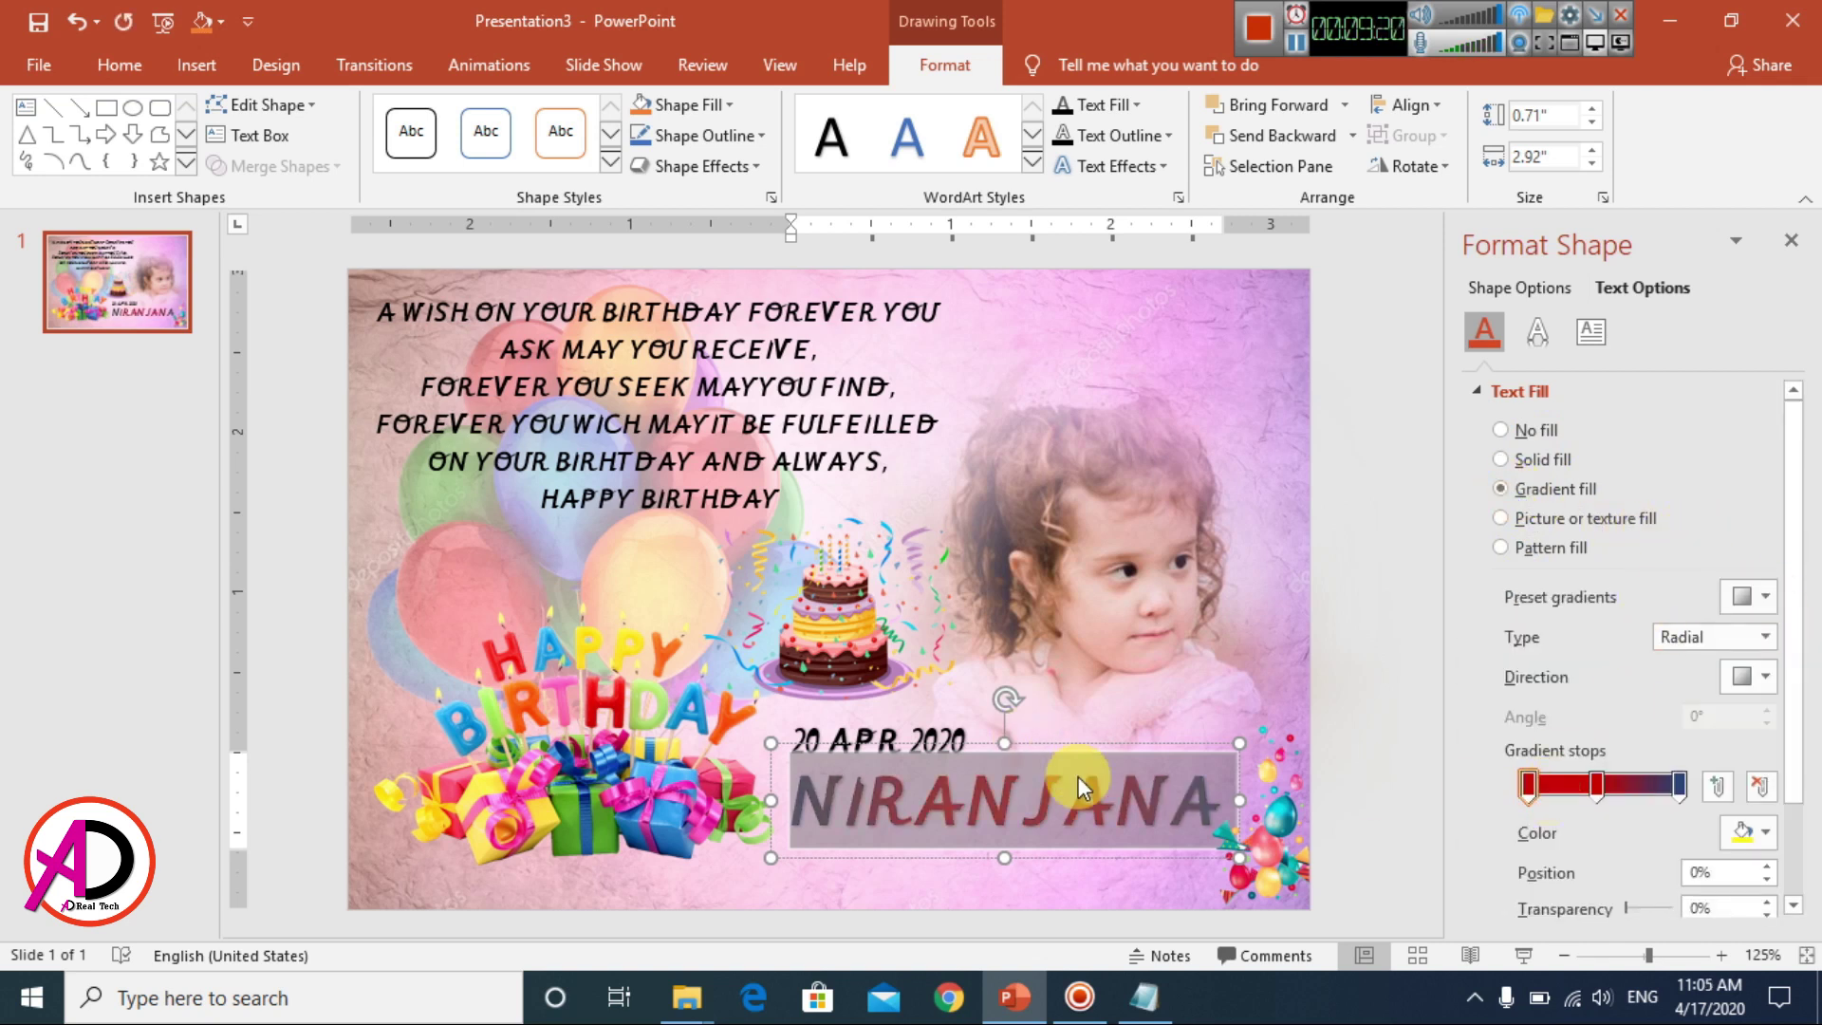
click(978, 792)
drag(805, 802, 1219, 806)
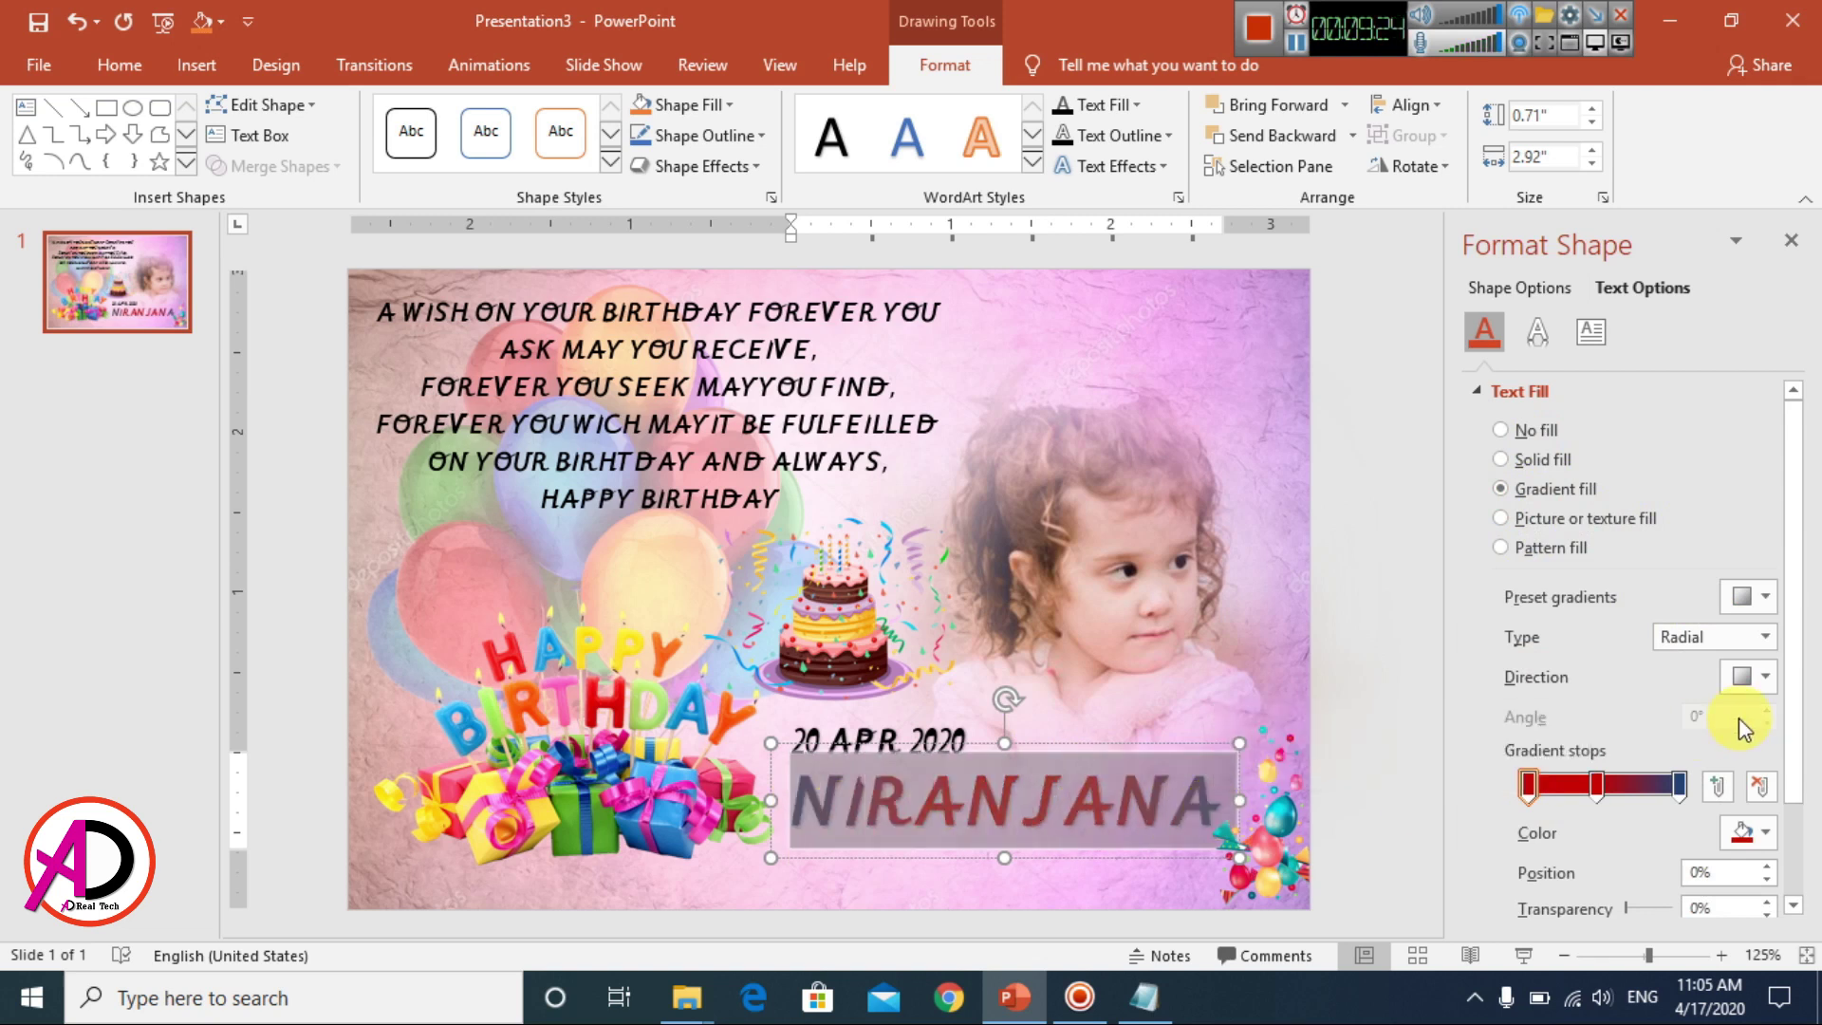
click(1761, 595)
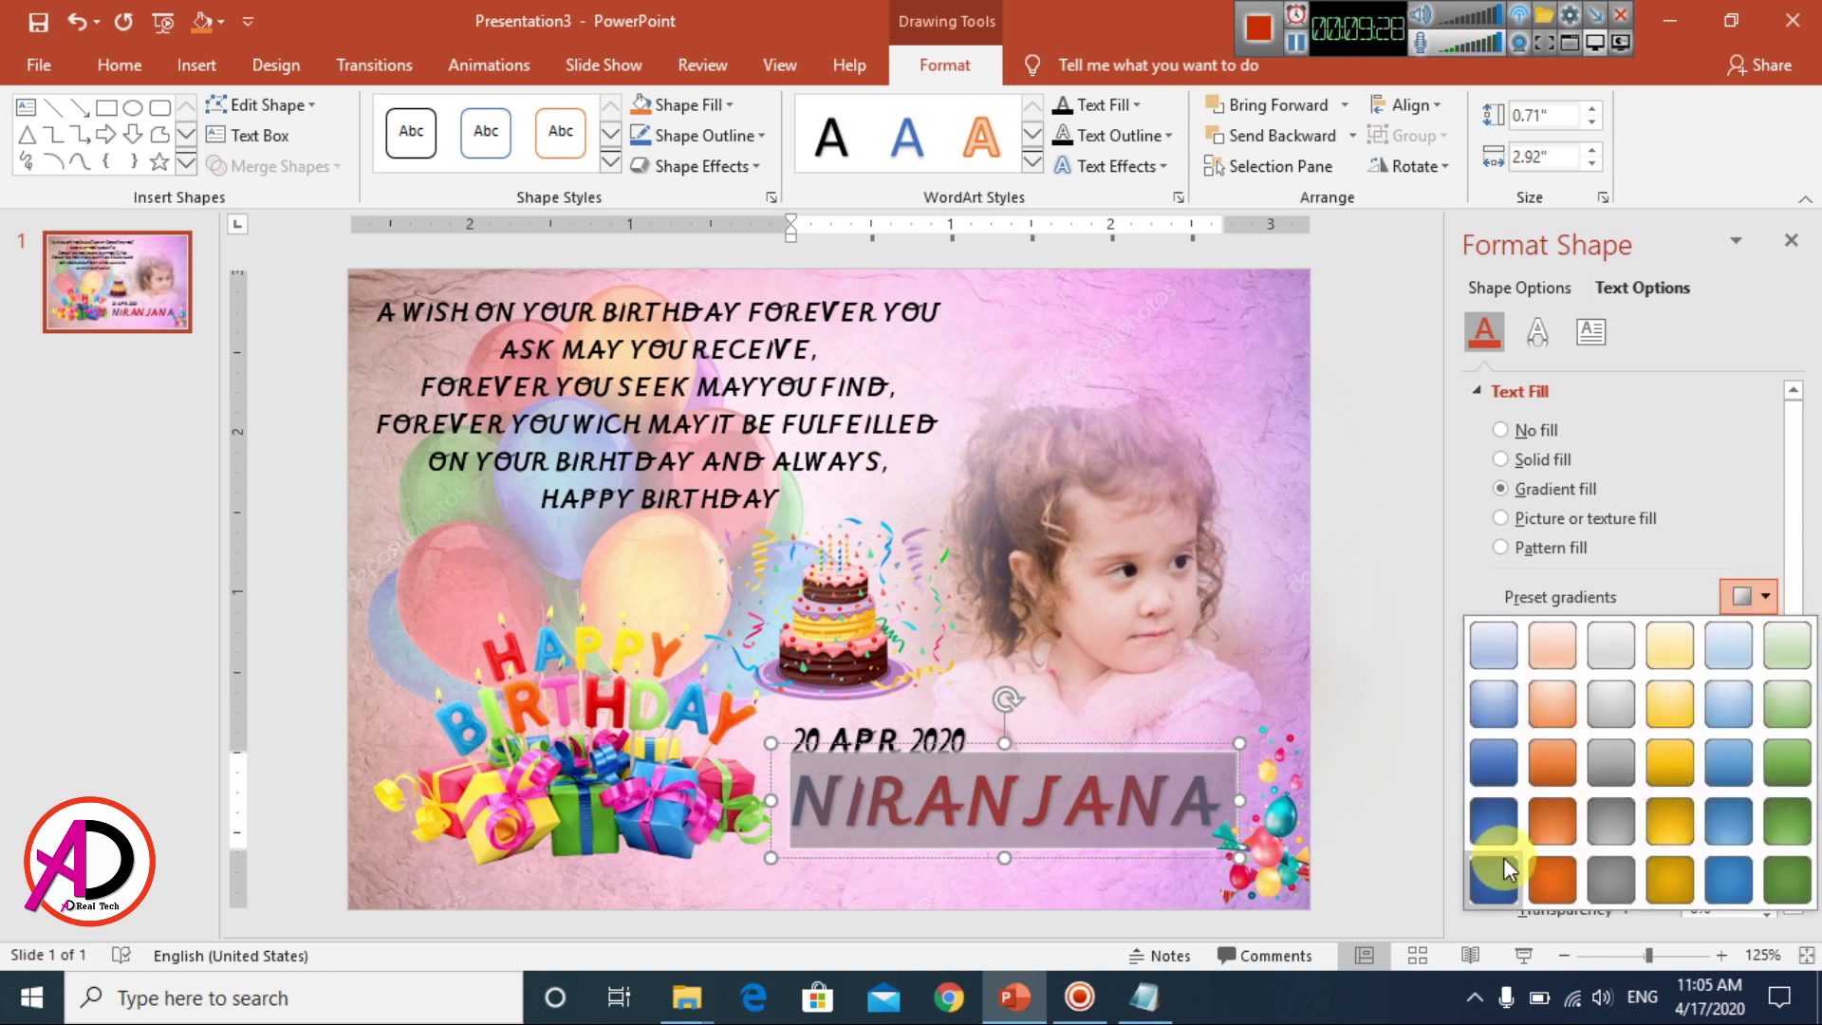
click(1547, 829)
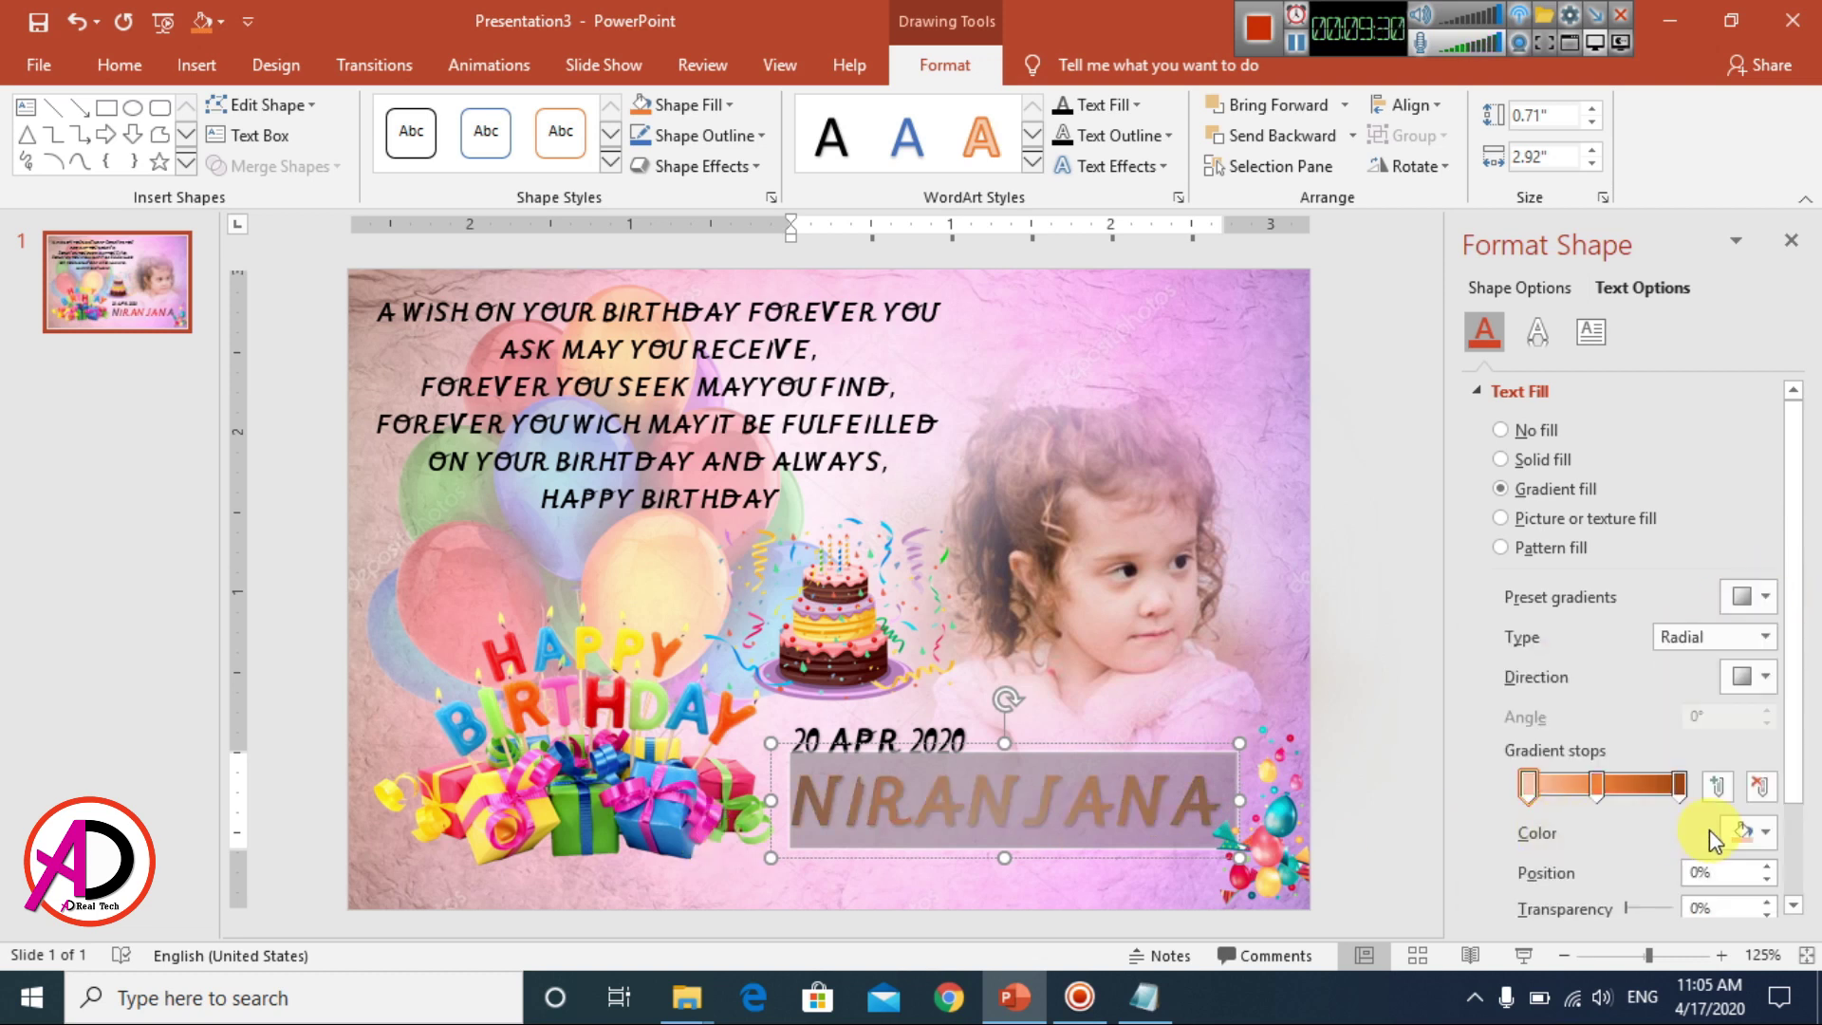
click(1526, 784)
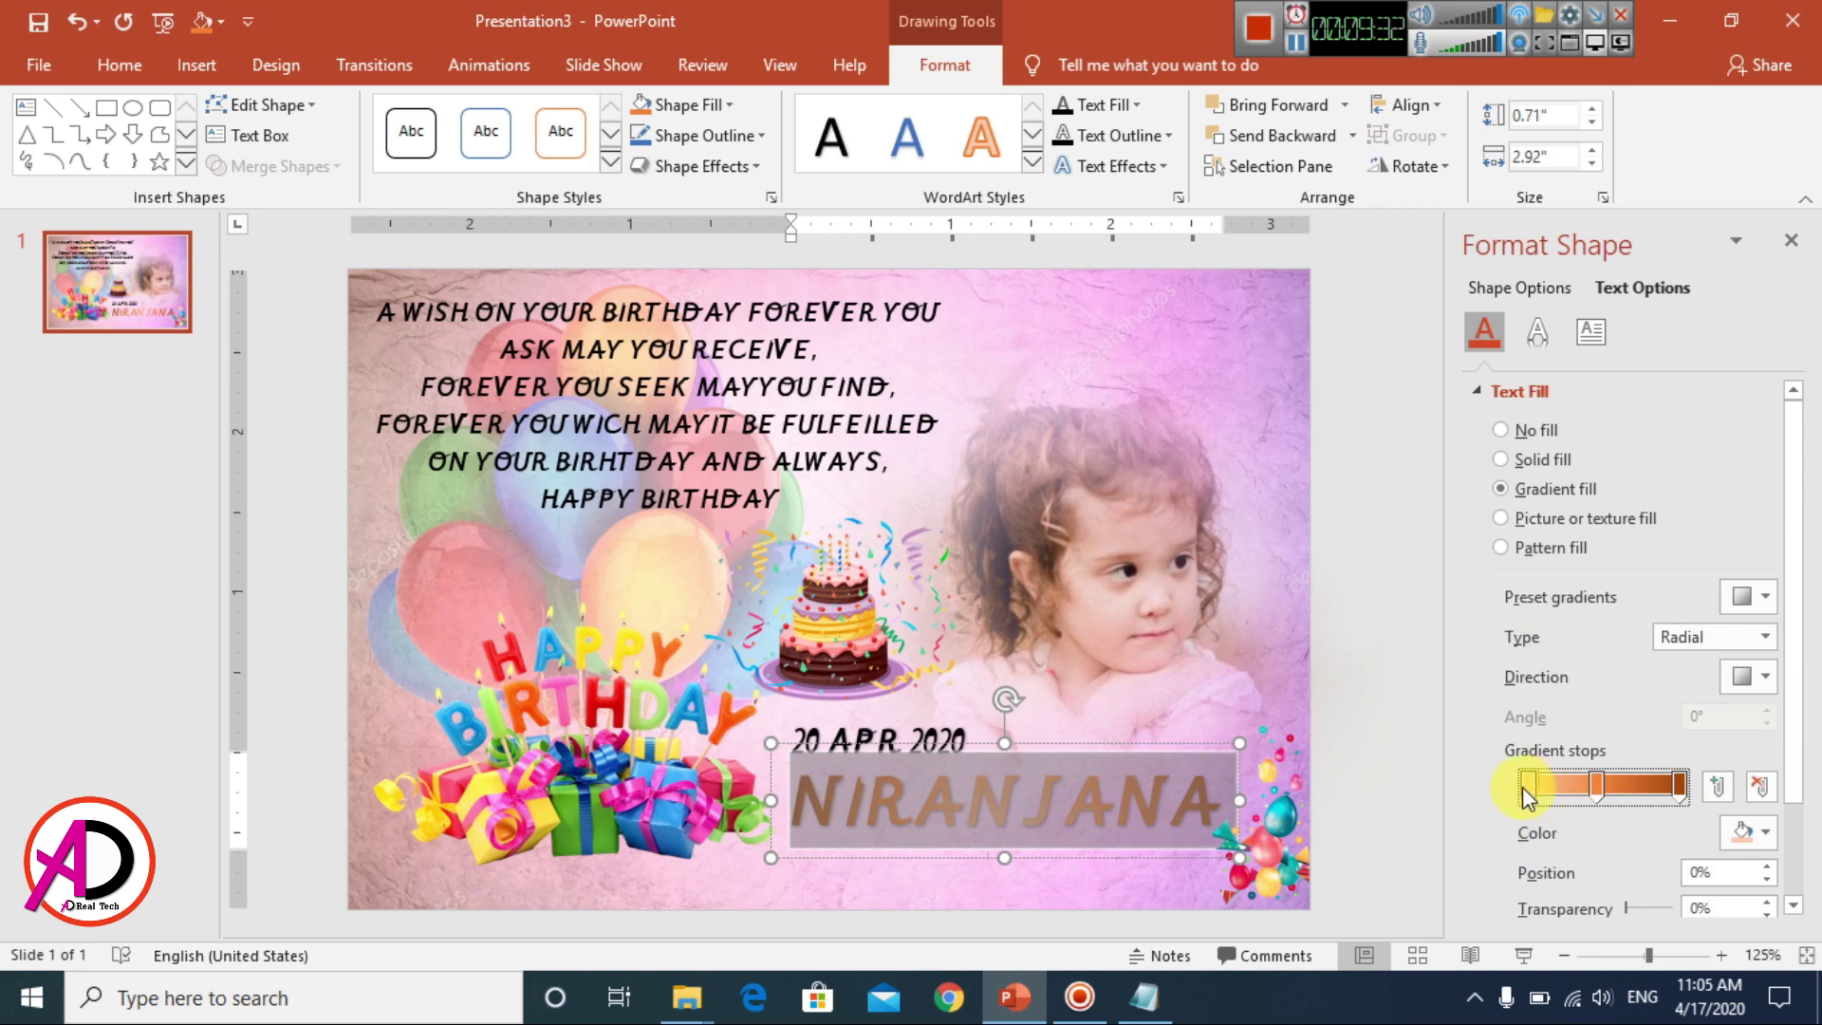
click(1762, 596)
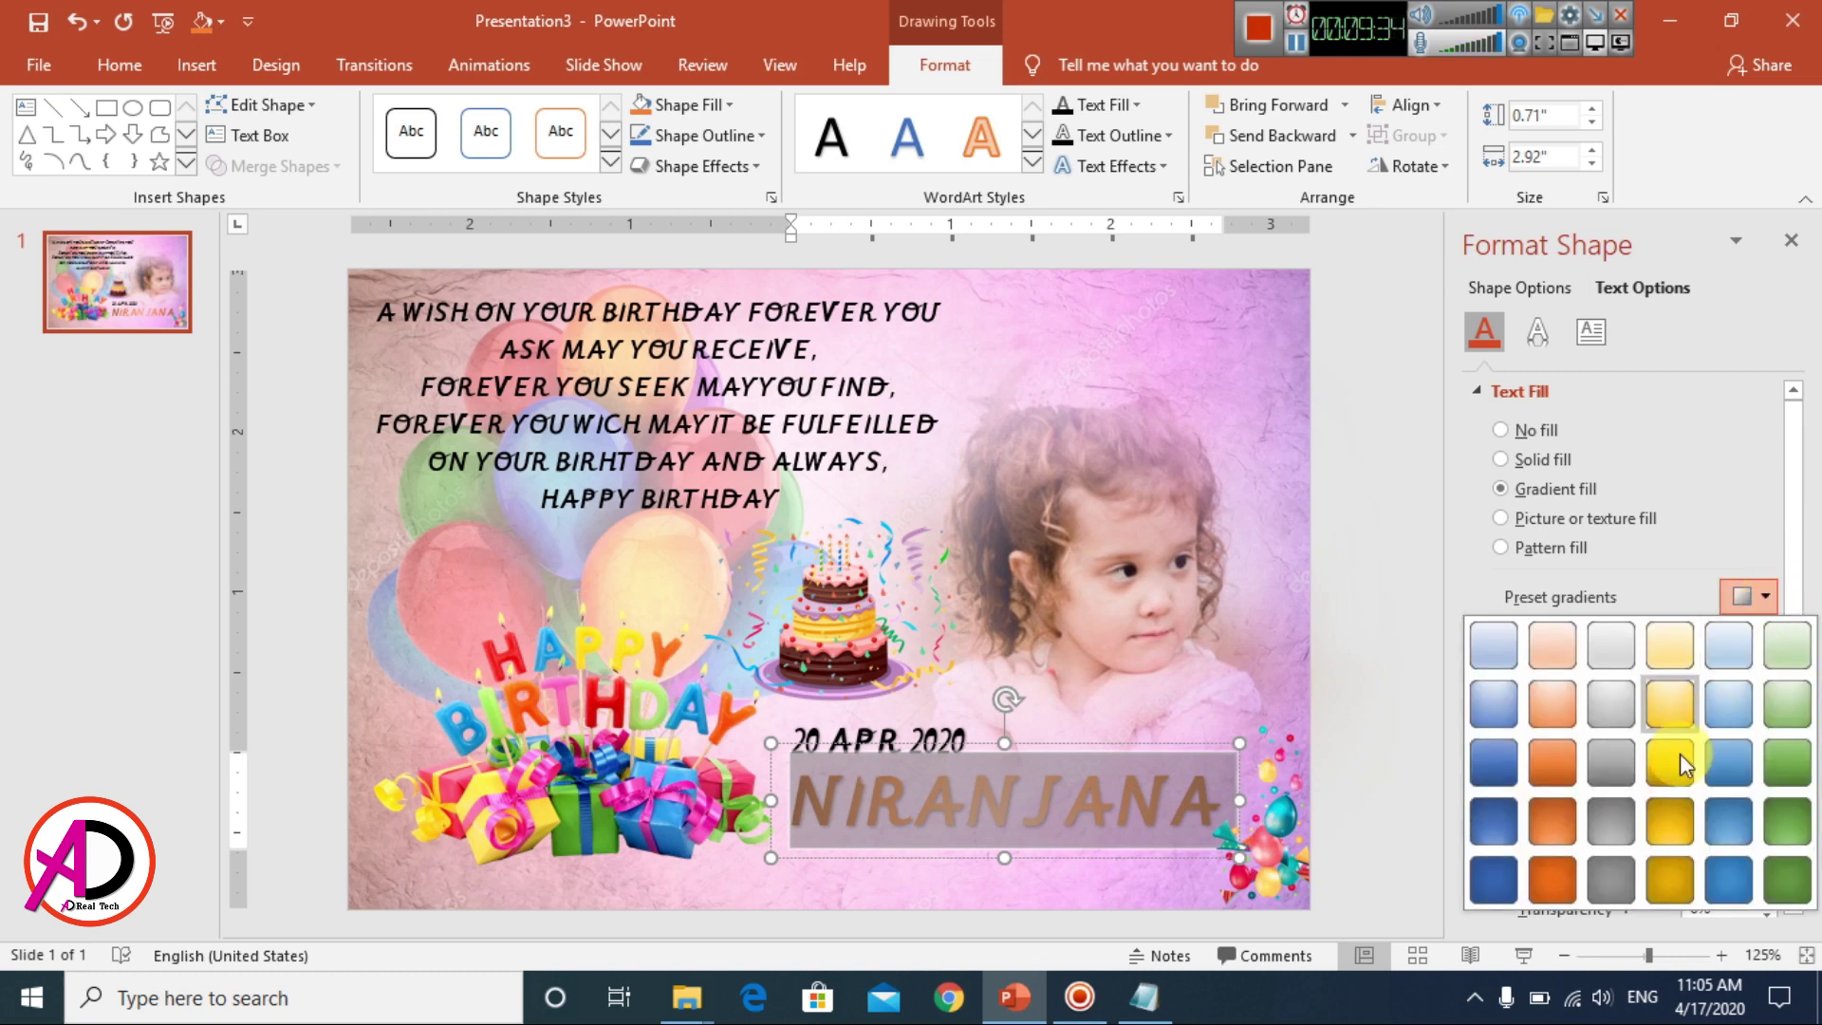
click(1494, 820)
- Turn the first and 46% gradient stops dark red, then reselect the name
click(1525, 787)
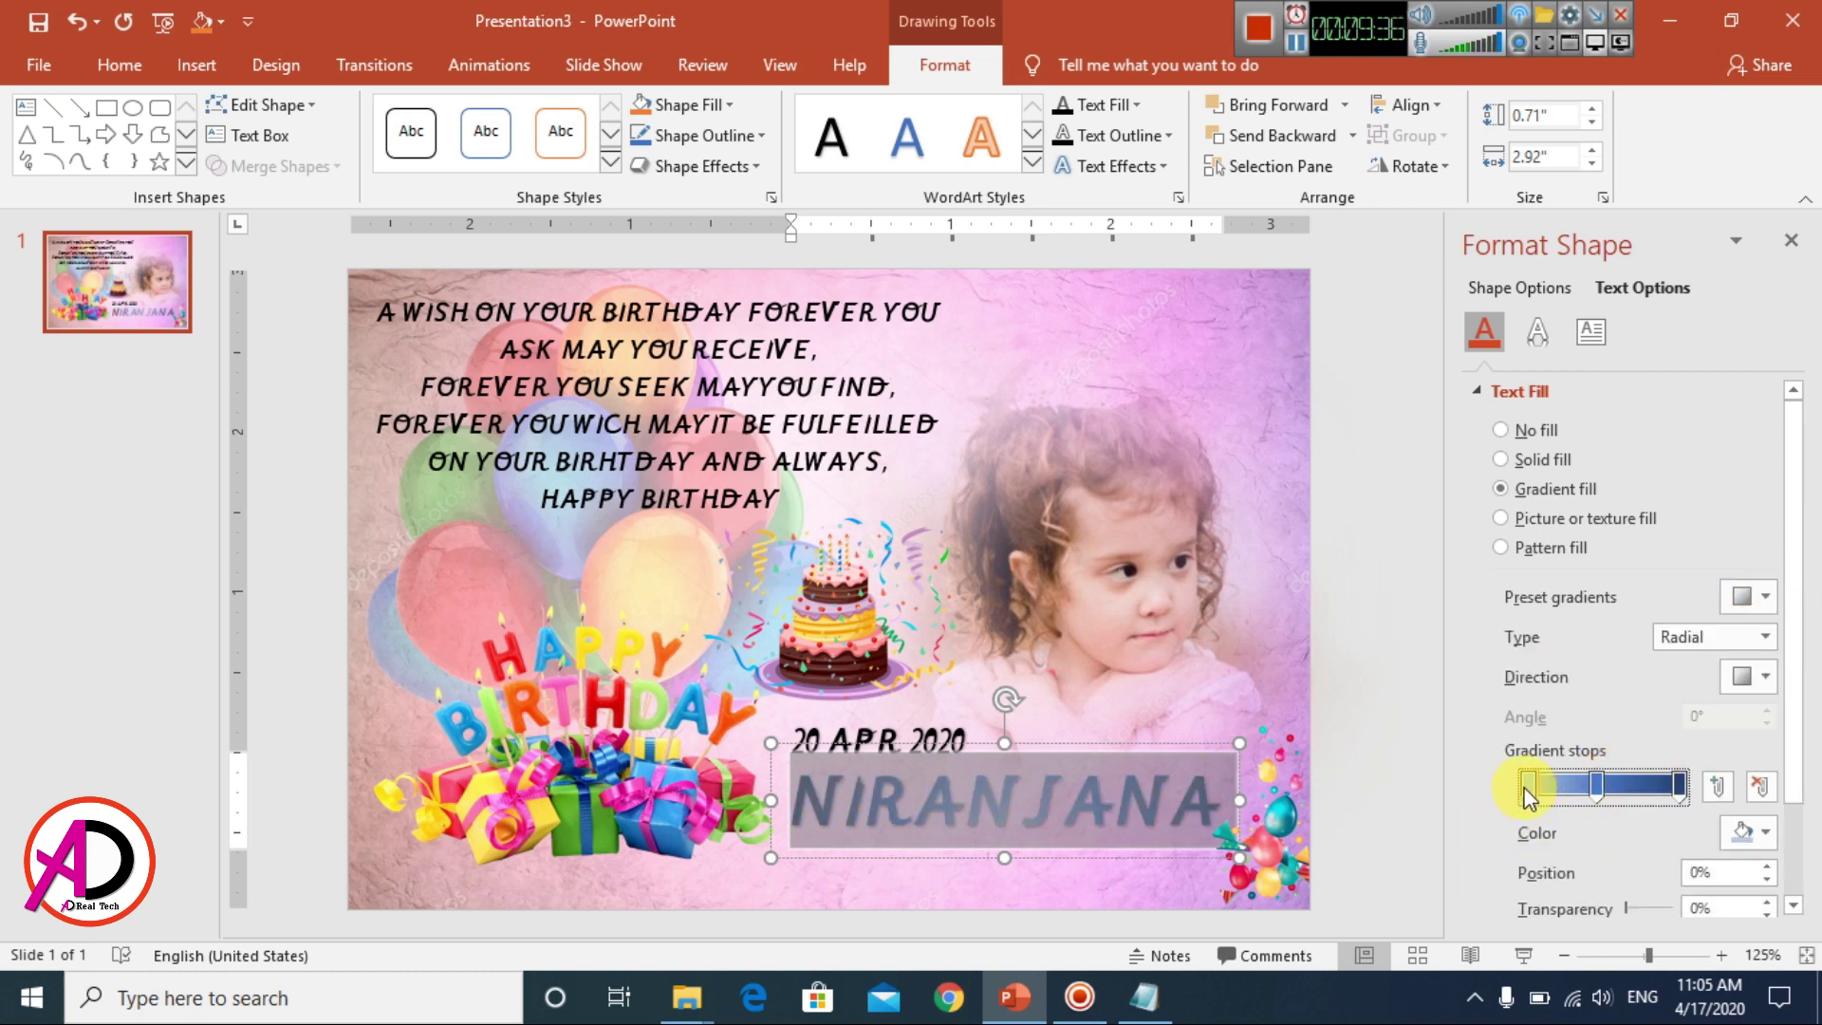
click(1755, 830)
click(1602, 749)
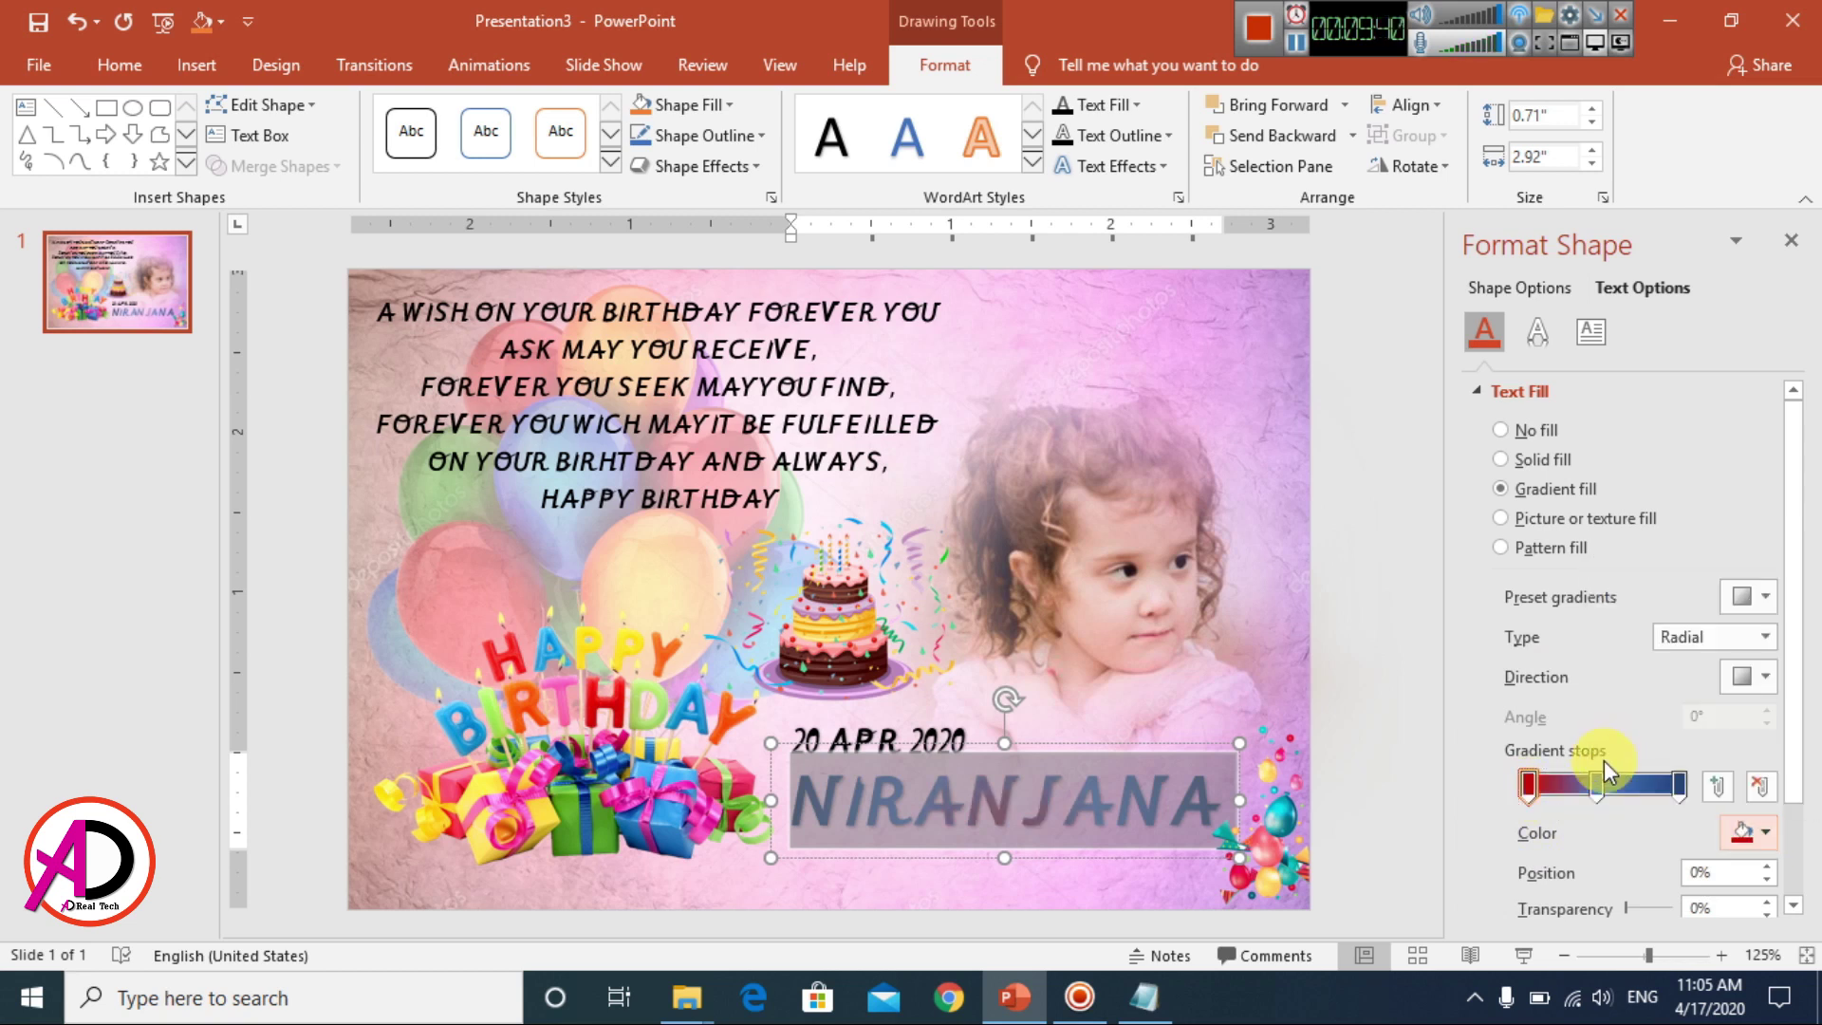
click(1598, 787)
click(1763, 835)
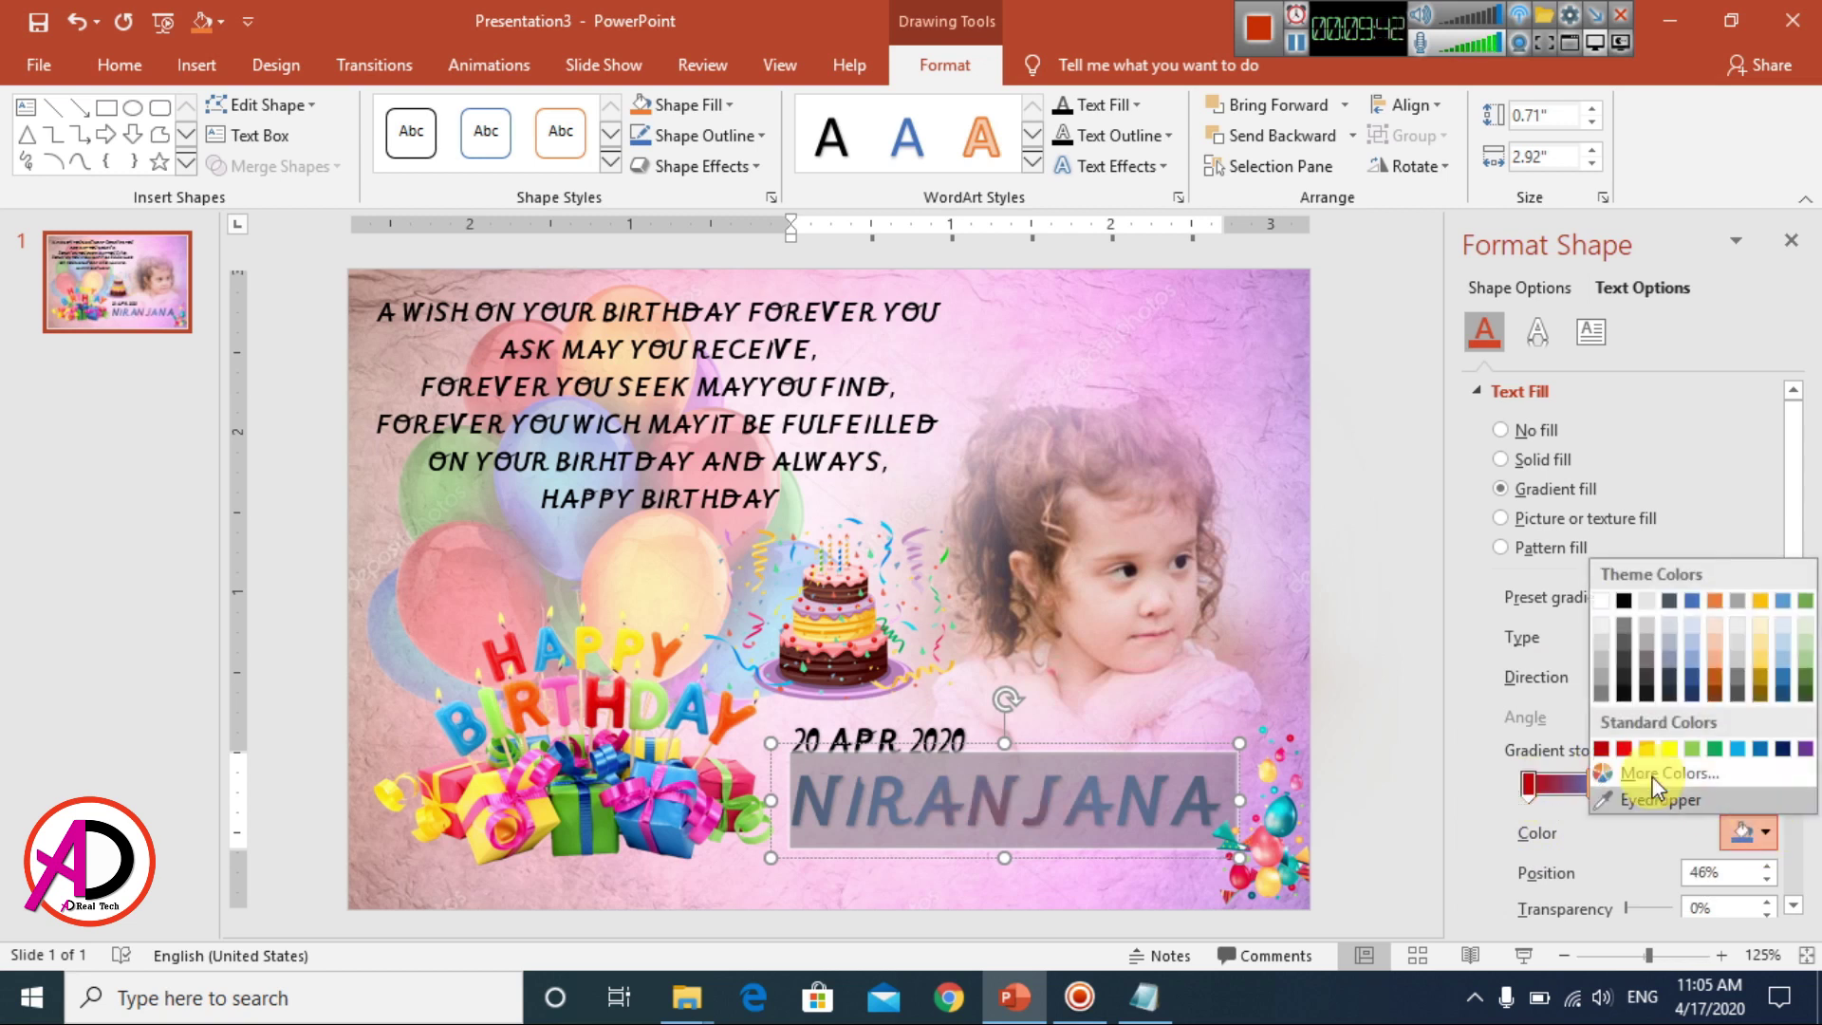
click(1604, 750)
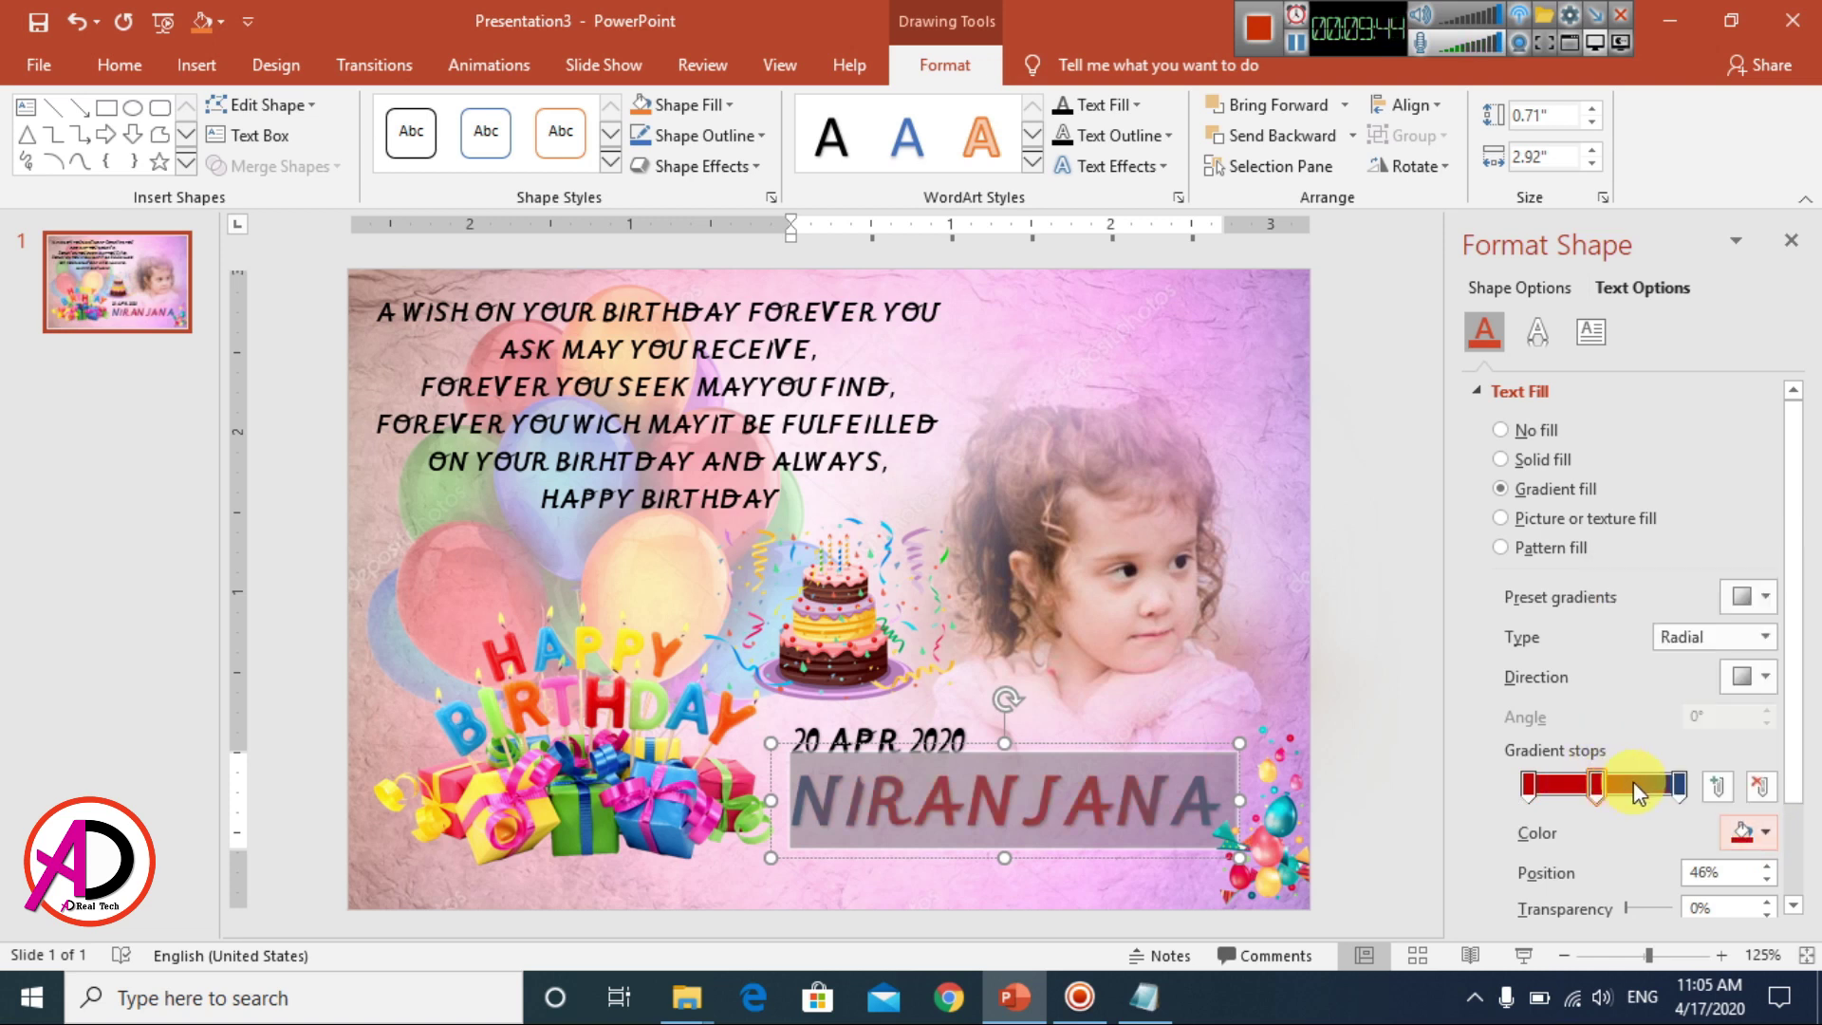
click(1632, 782)
click(1112, 774)
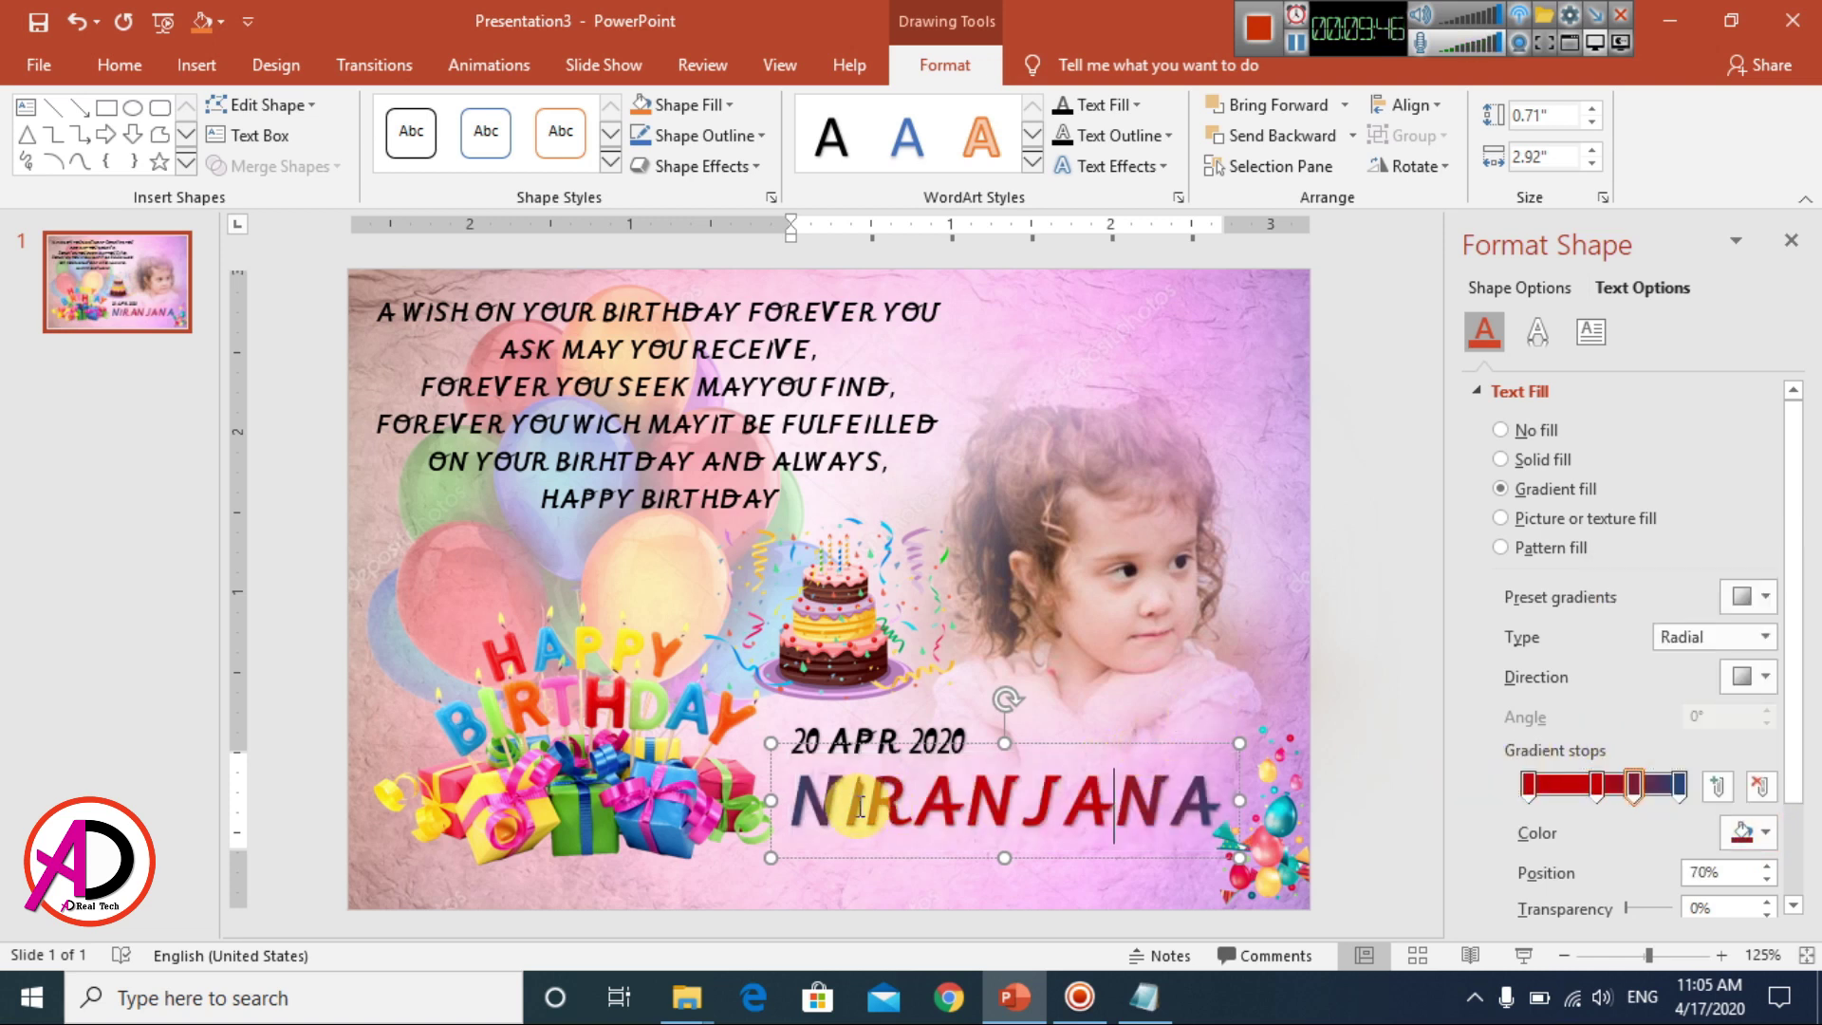
drag(812, 800, 1241, 801)
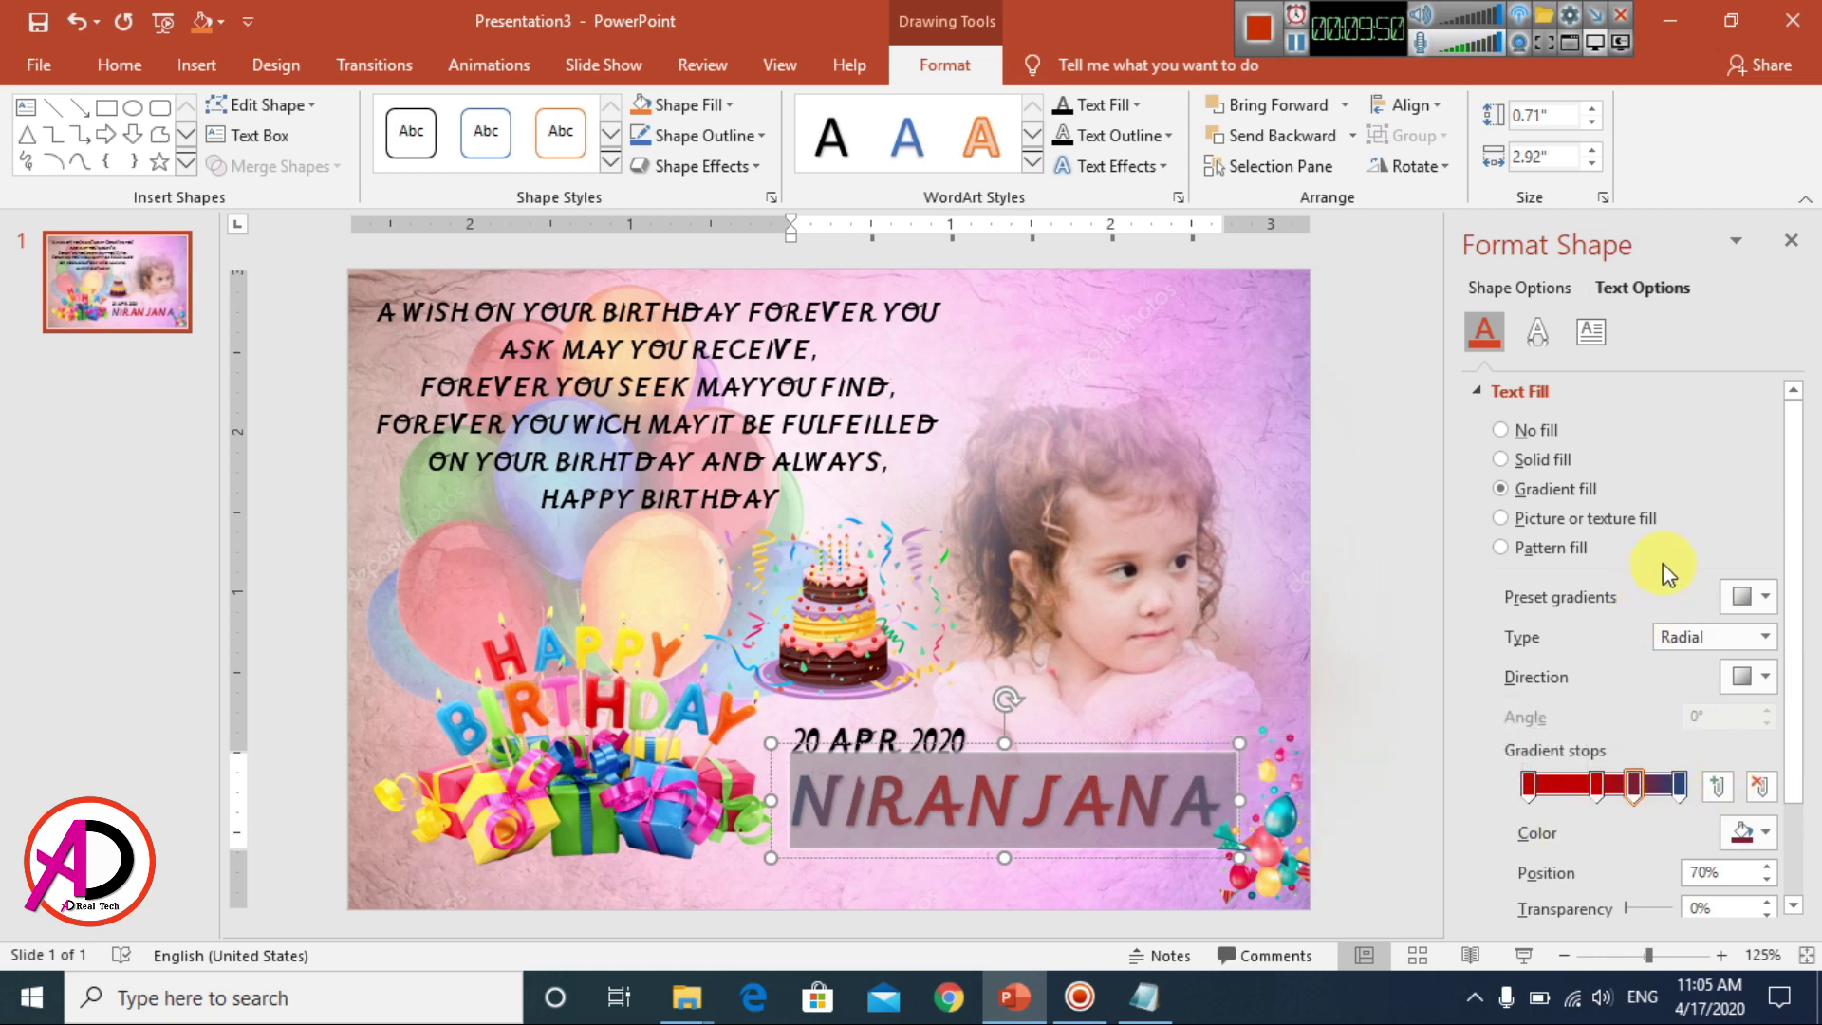
click(1541, 338)
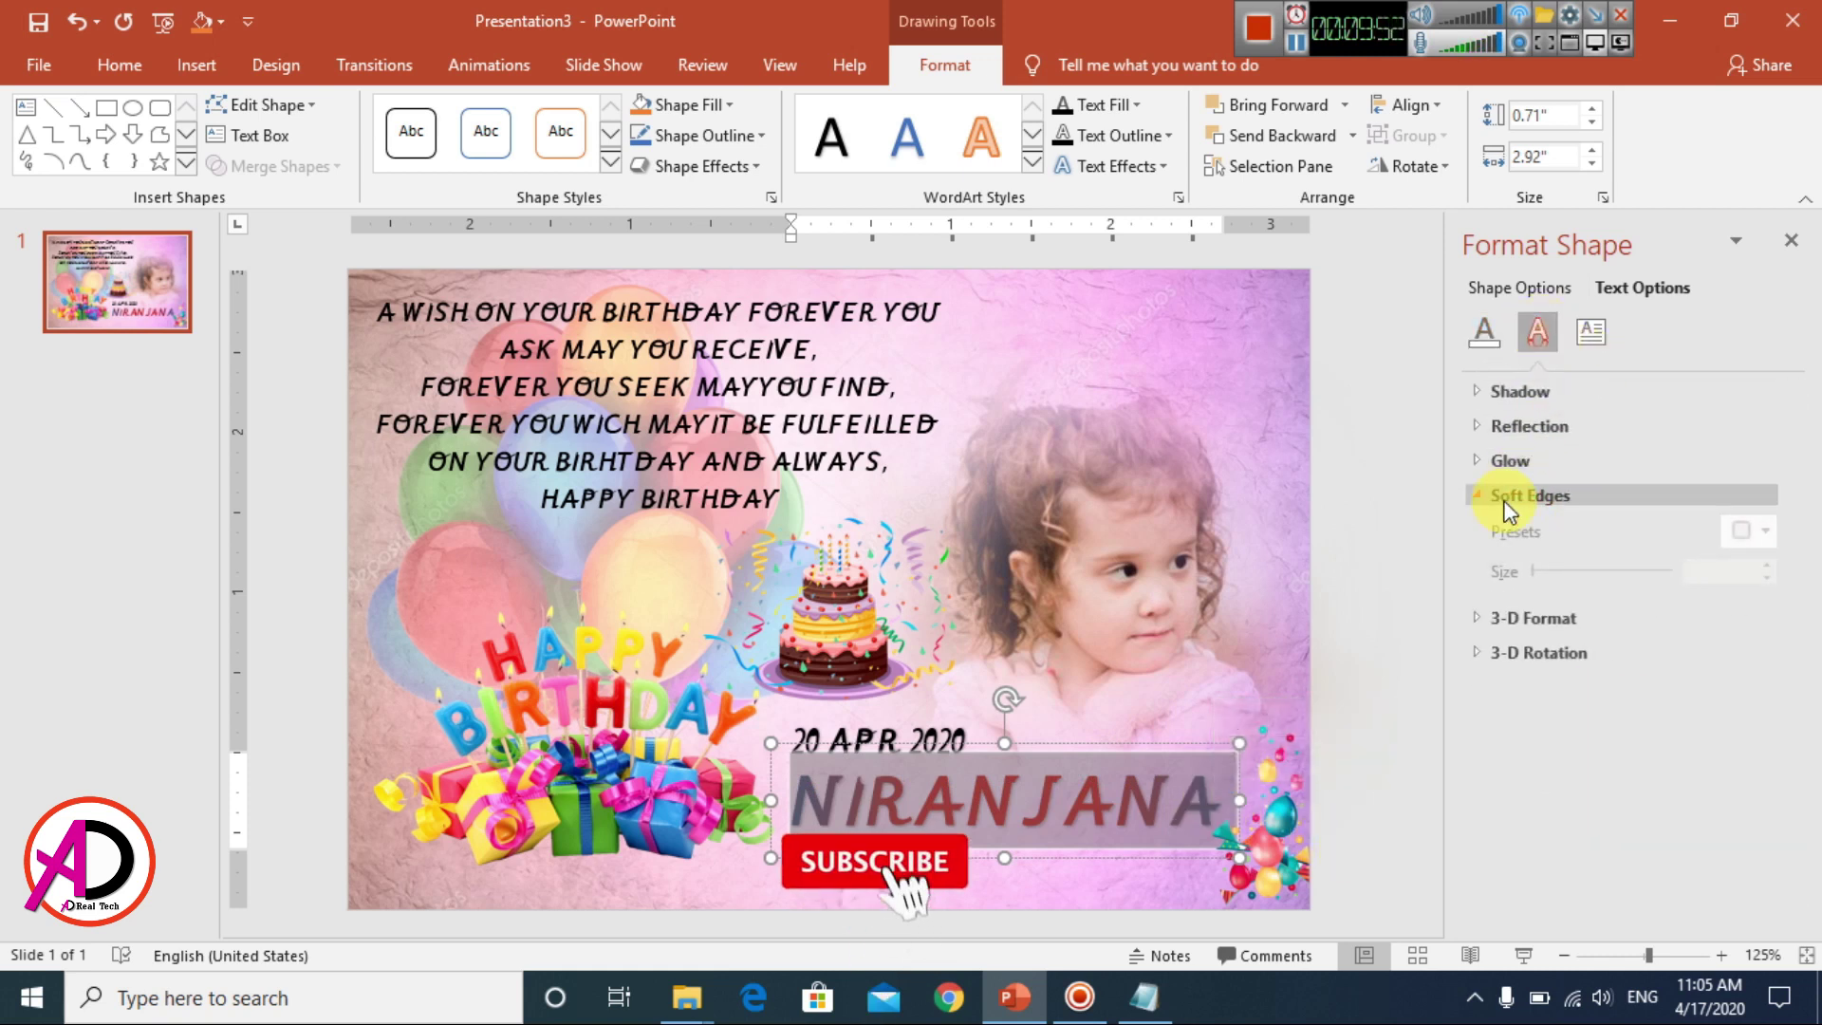
- Set the name's text shadow to 101% size and white colour
click(1476, 391)
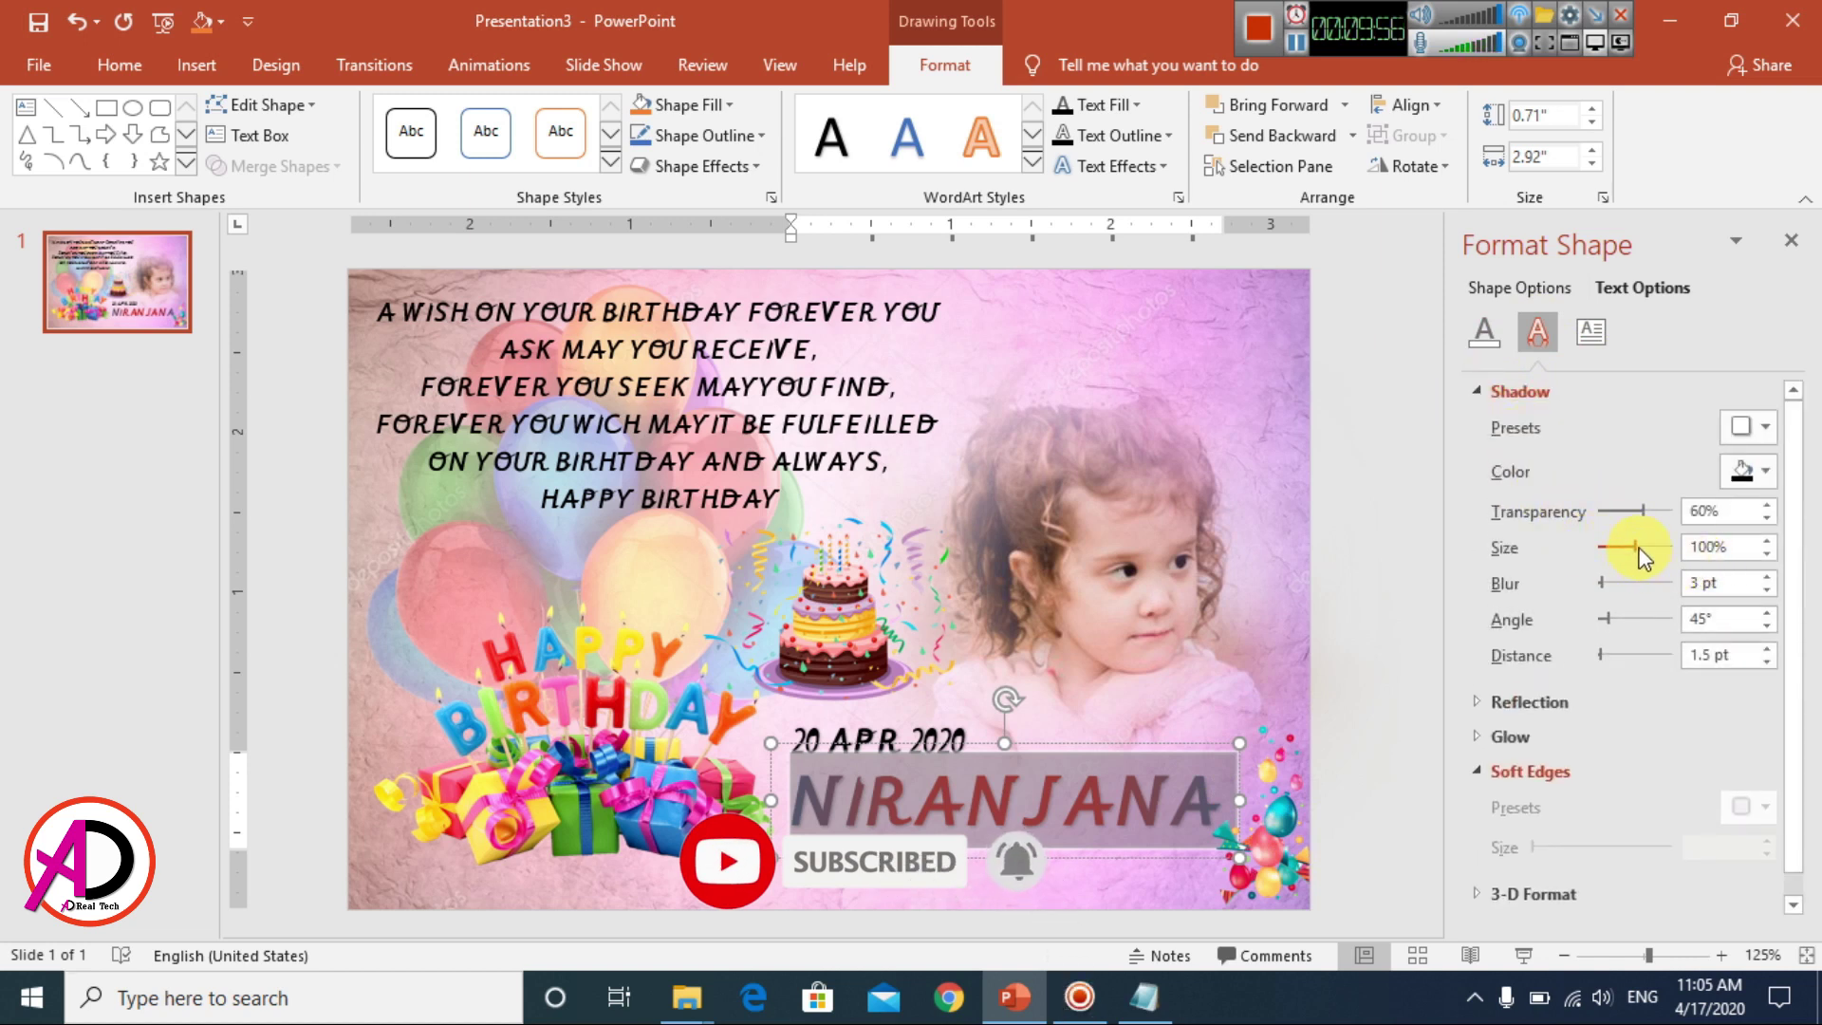
drag(1639, 548, 1633, 550)
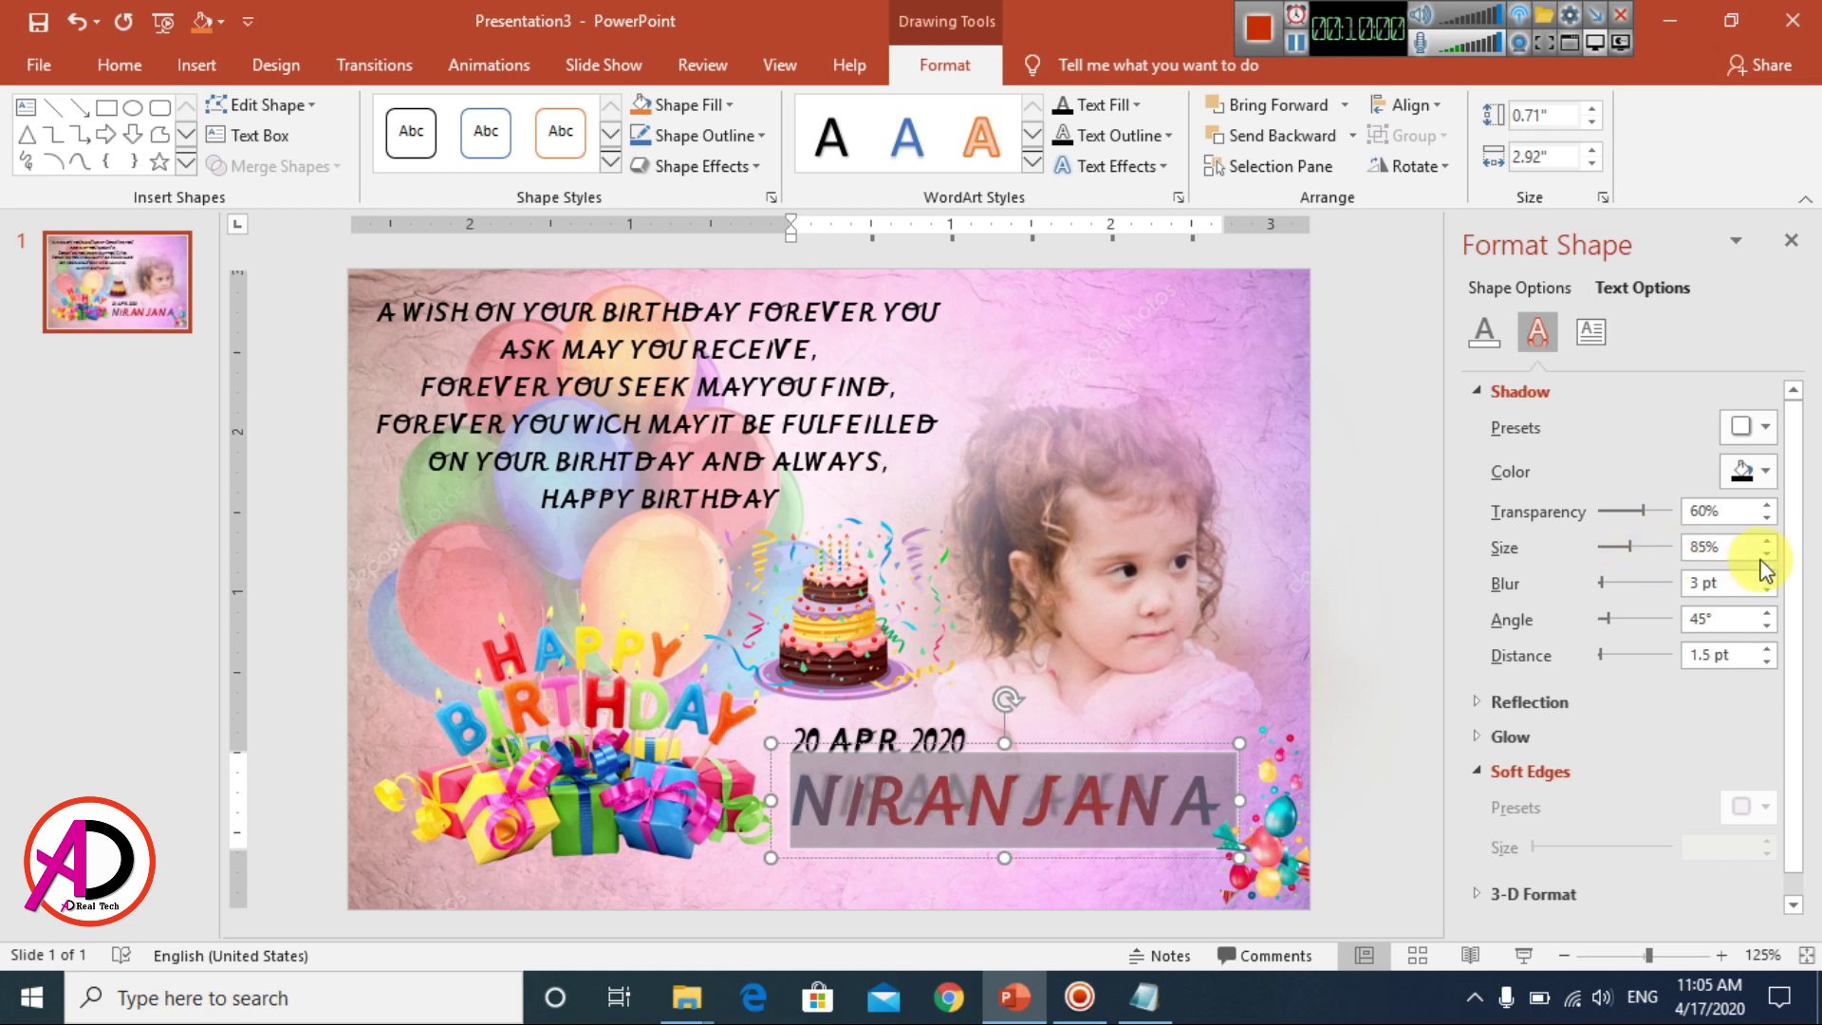
click(1732, 546)
key(BackSpace)
text(01)
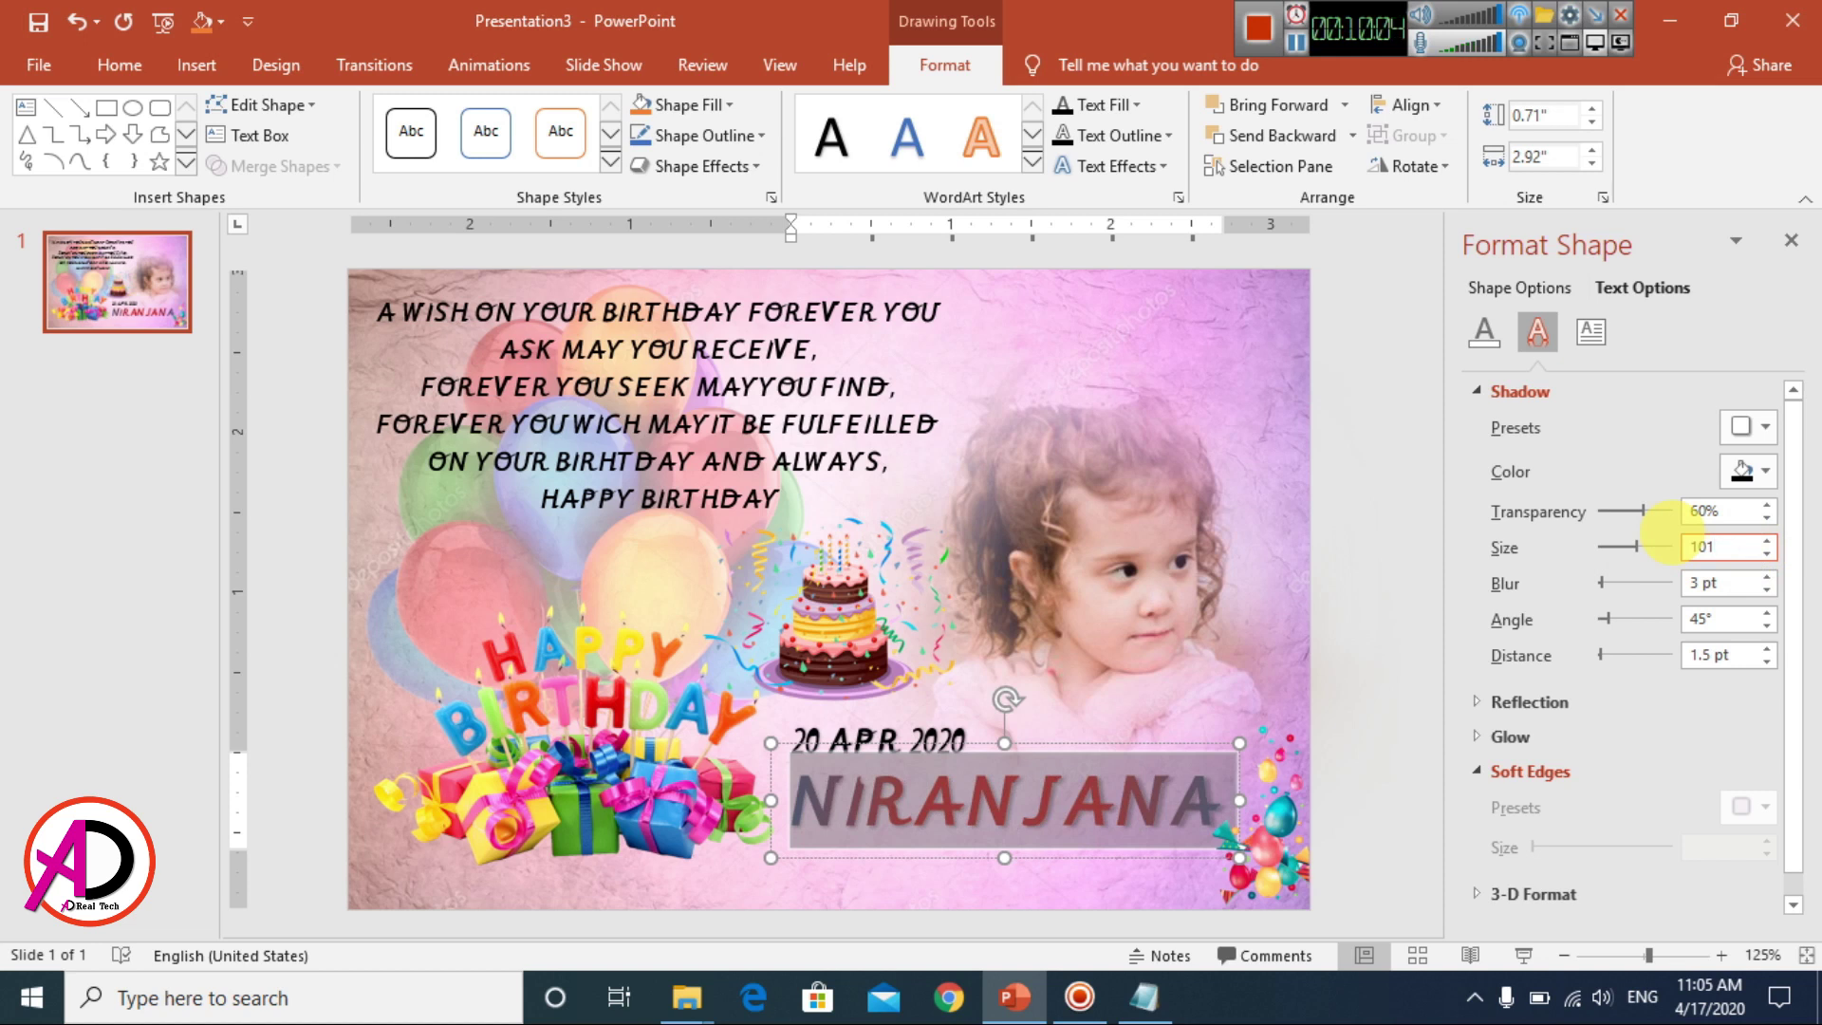
key(BackSpace)
text(0)
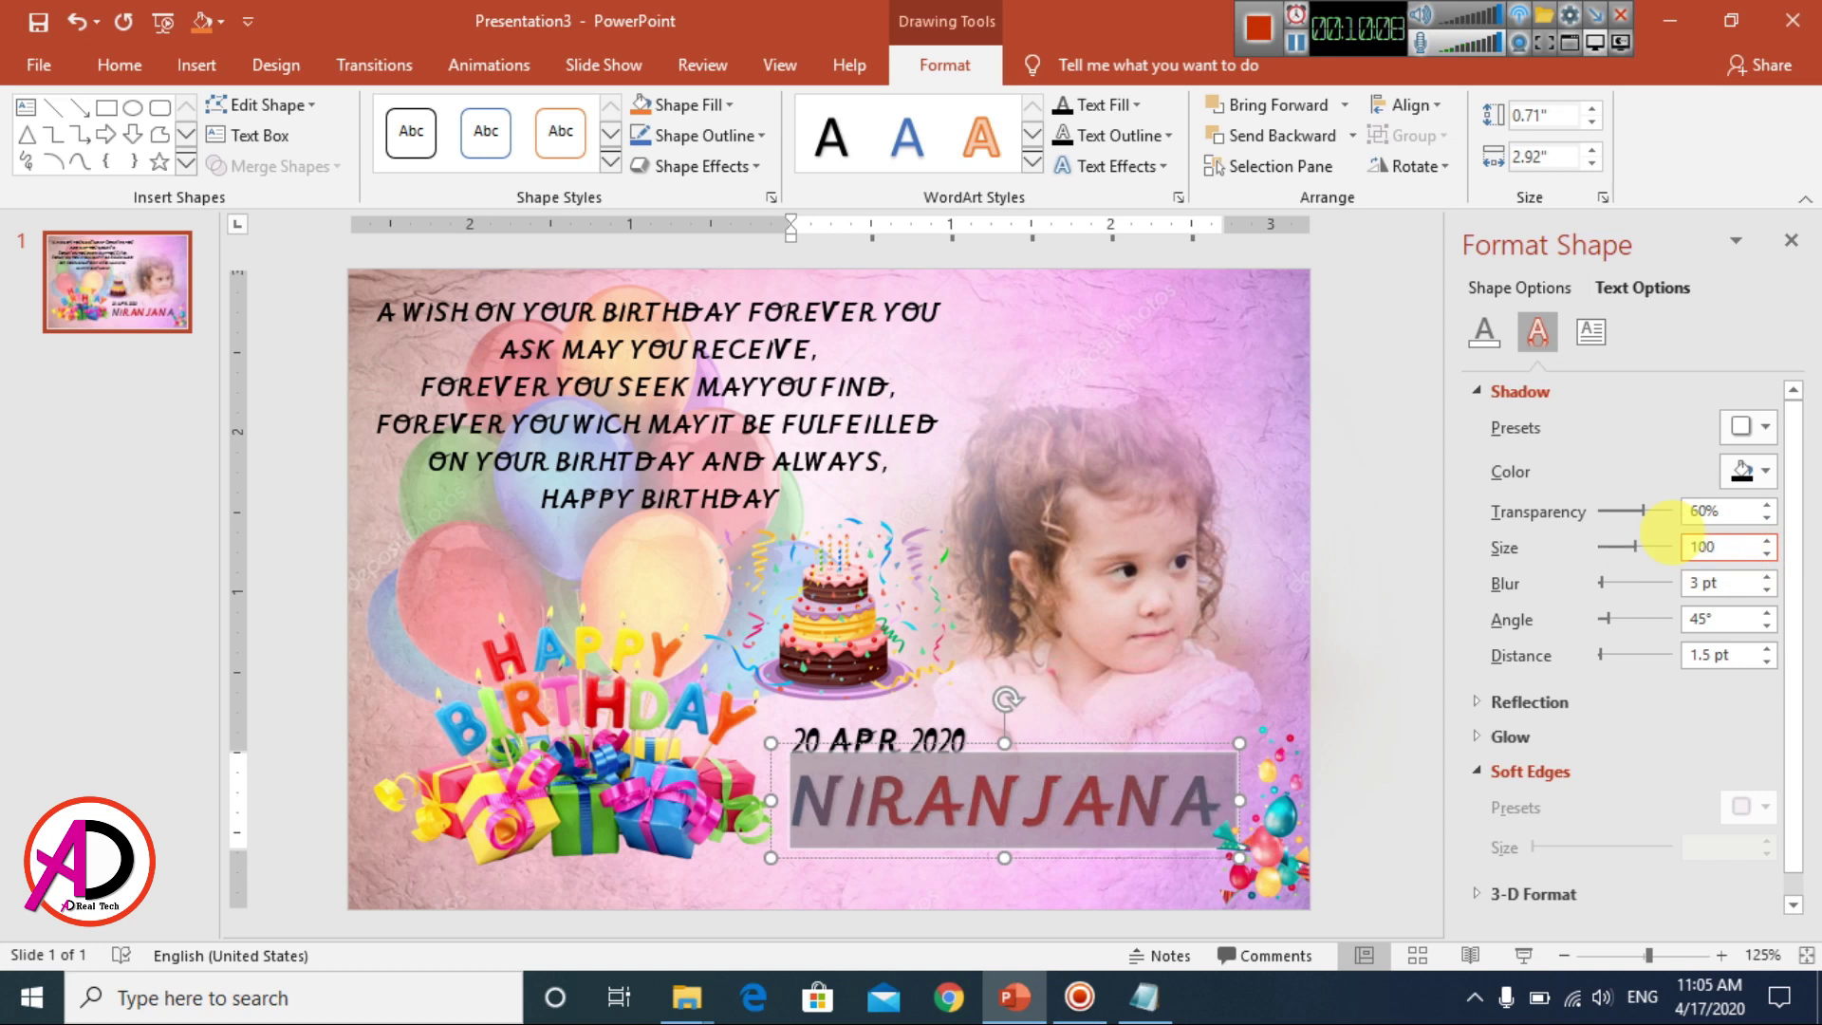
key(BackSpace)
text(1)
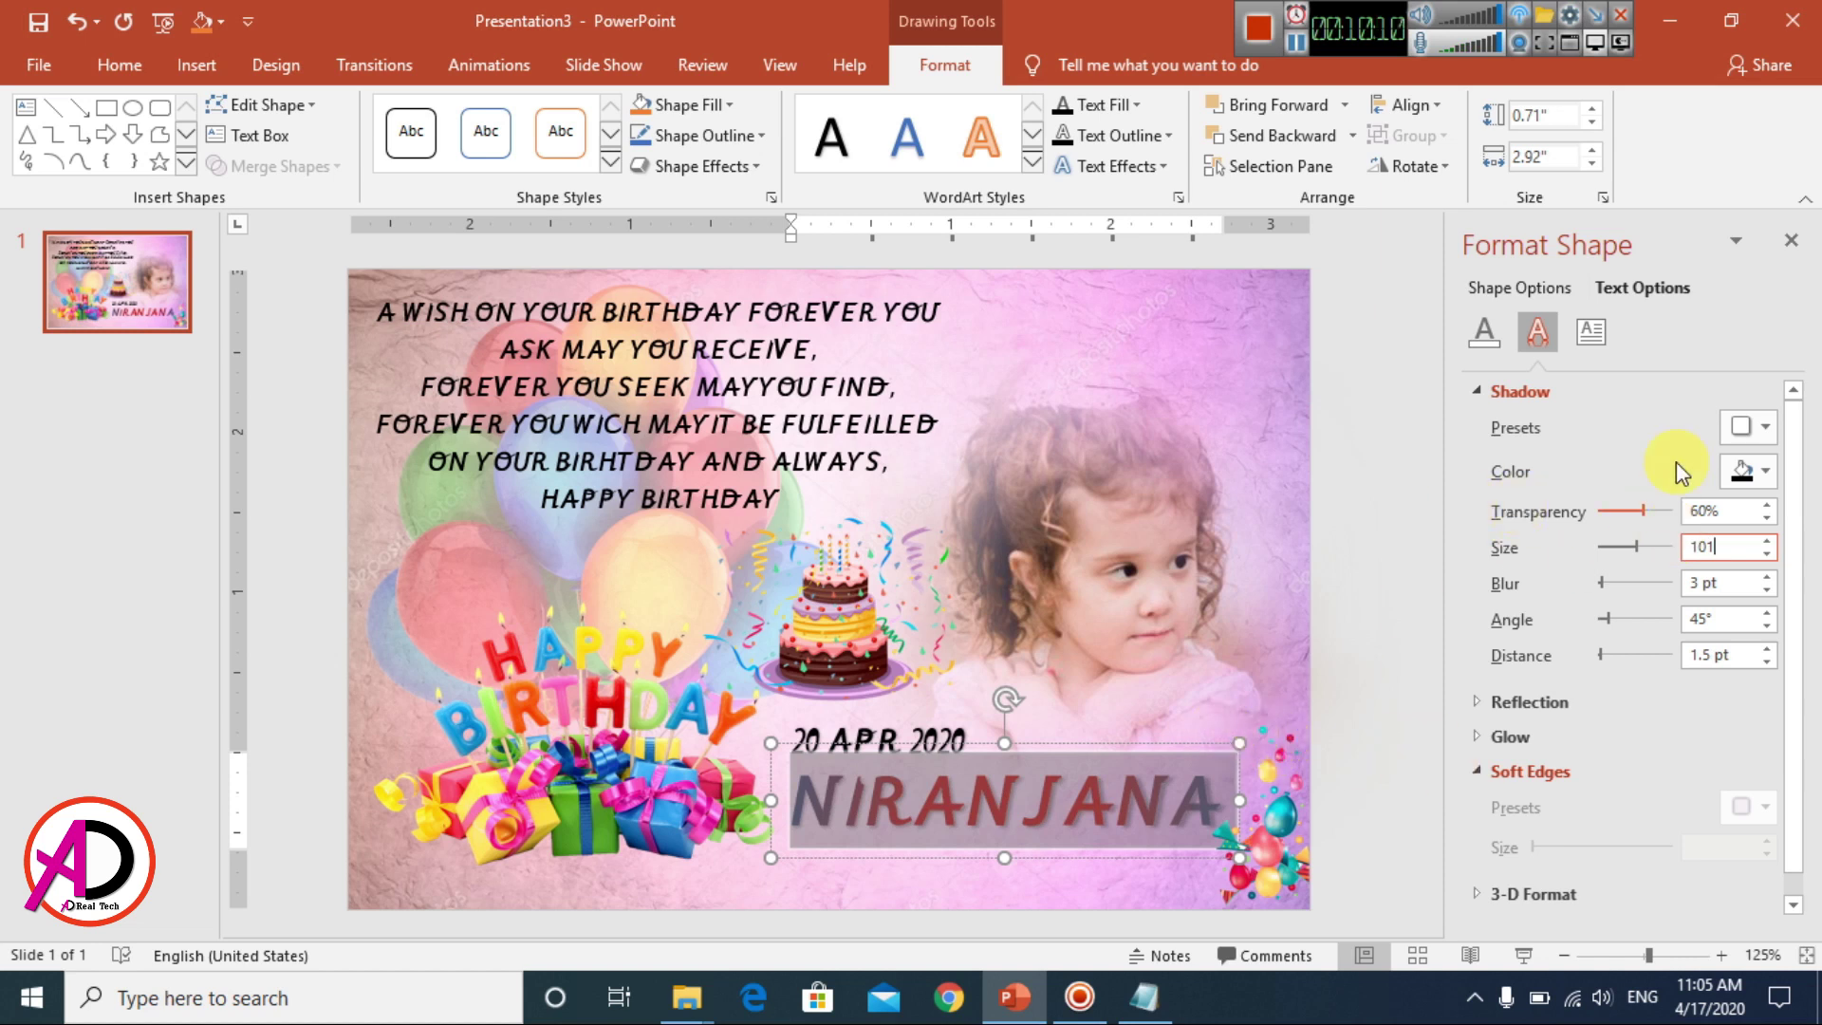
click(1768, 472)
click(1596, 535)
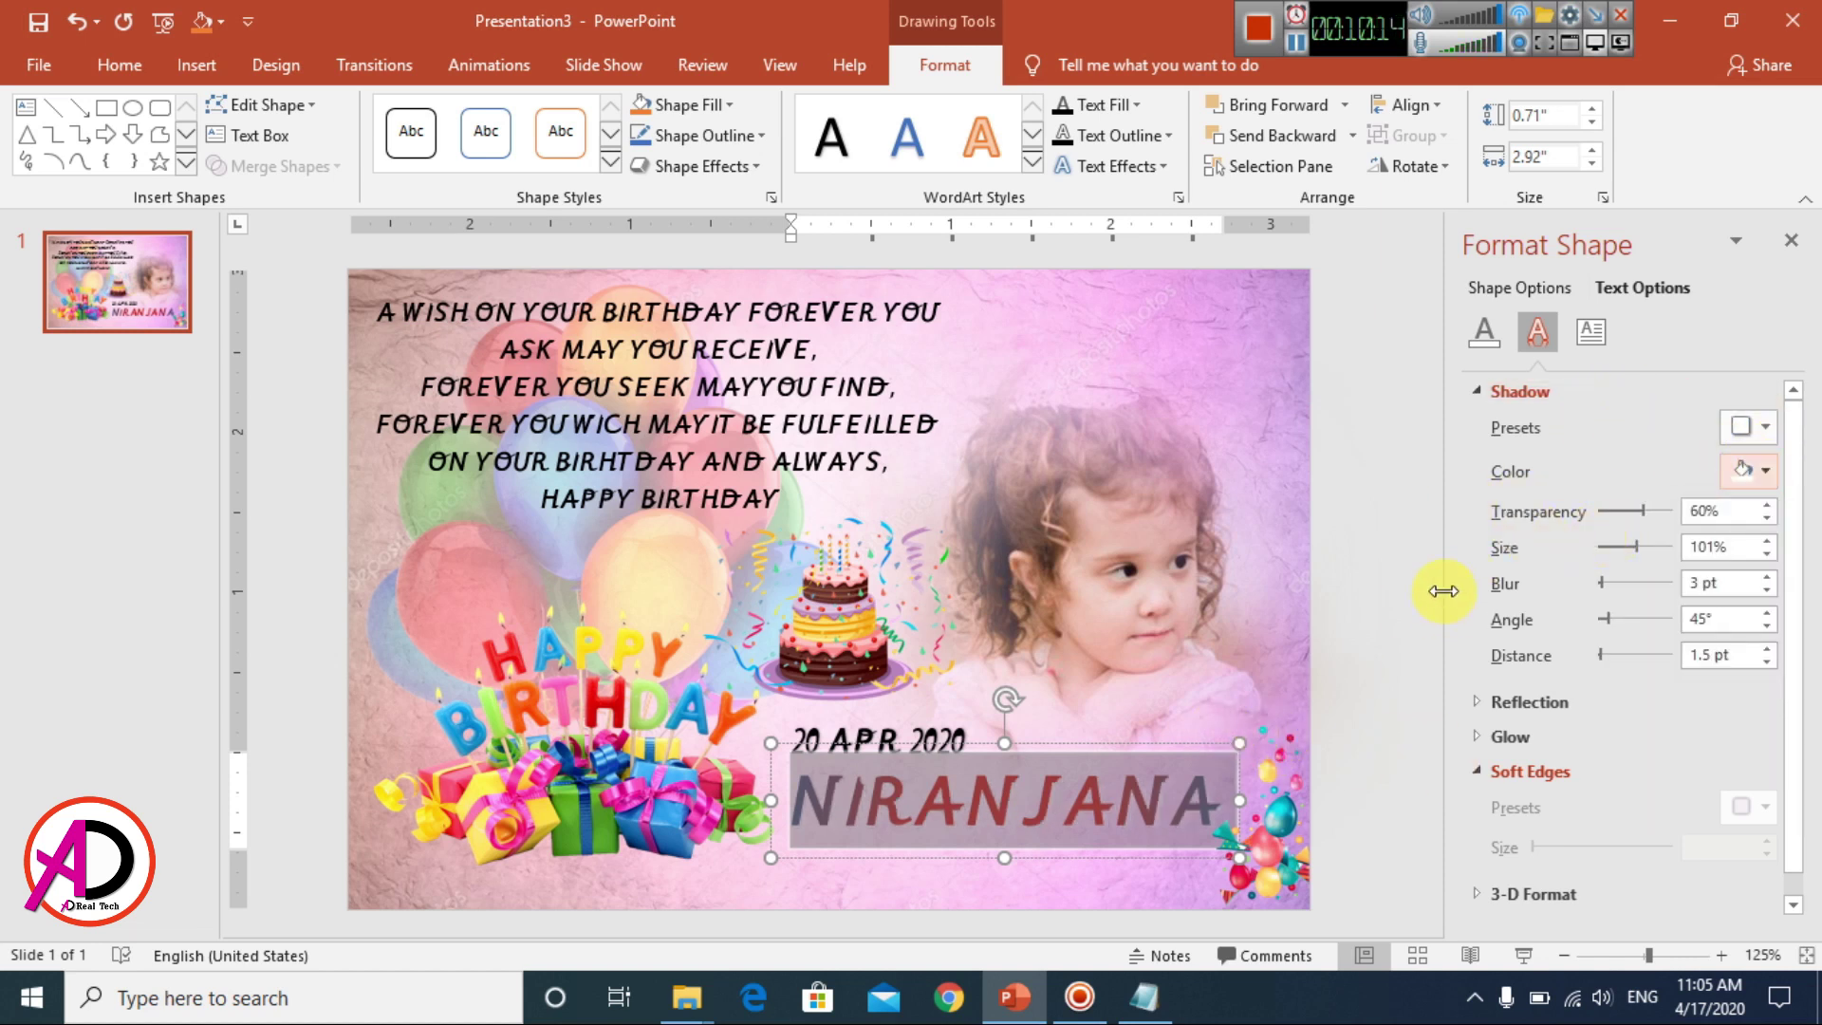
- Close the formatting panel and move the gift boxes up beside the cake
click(1792, 245)
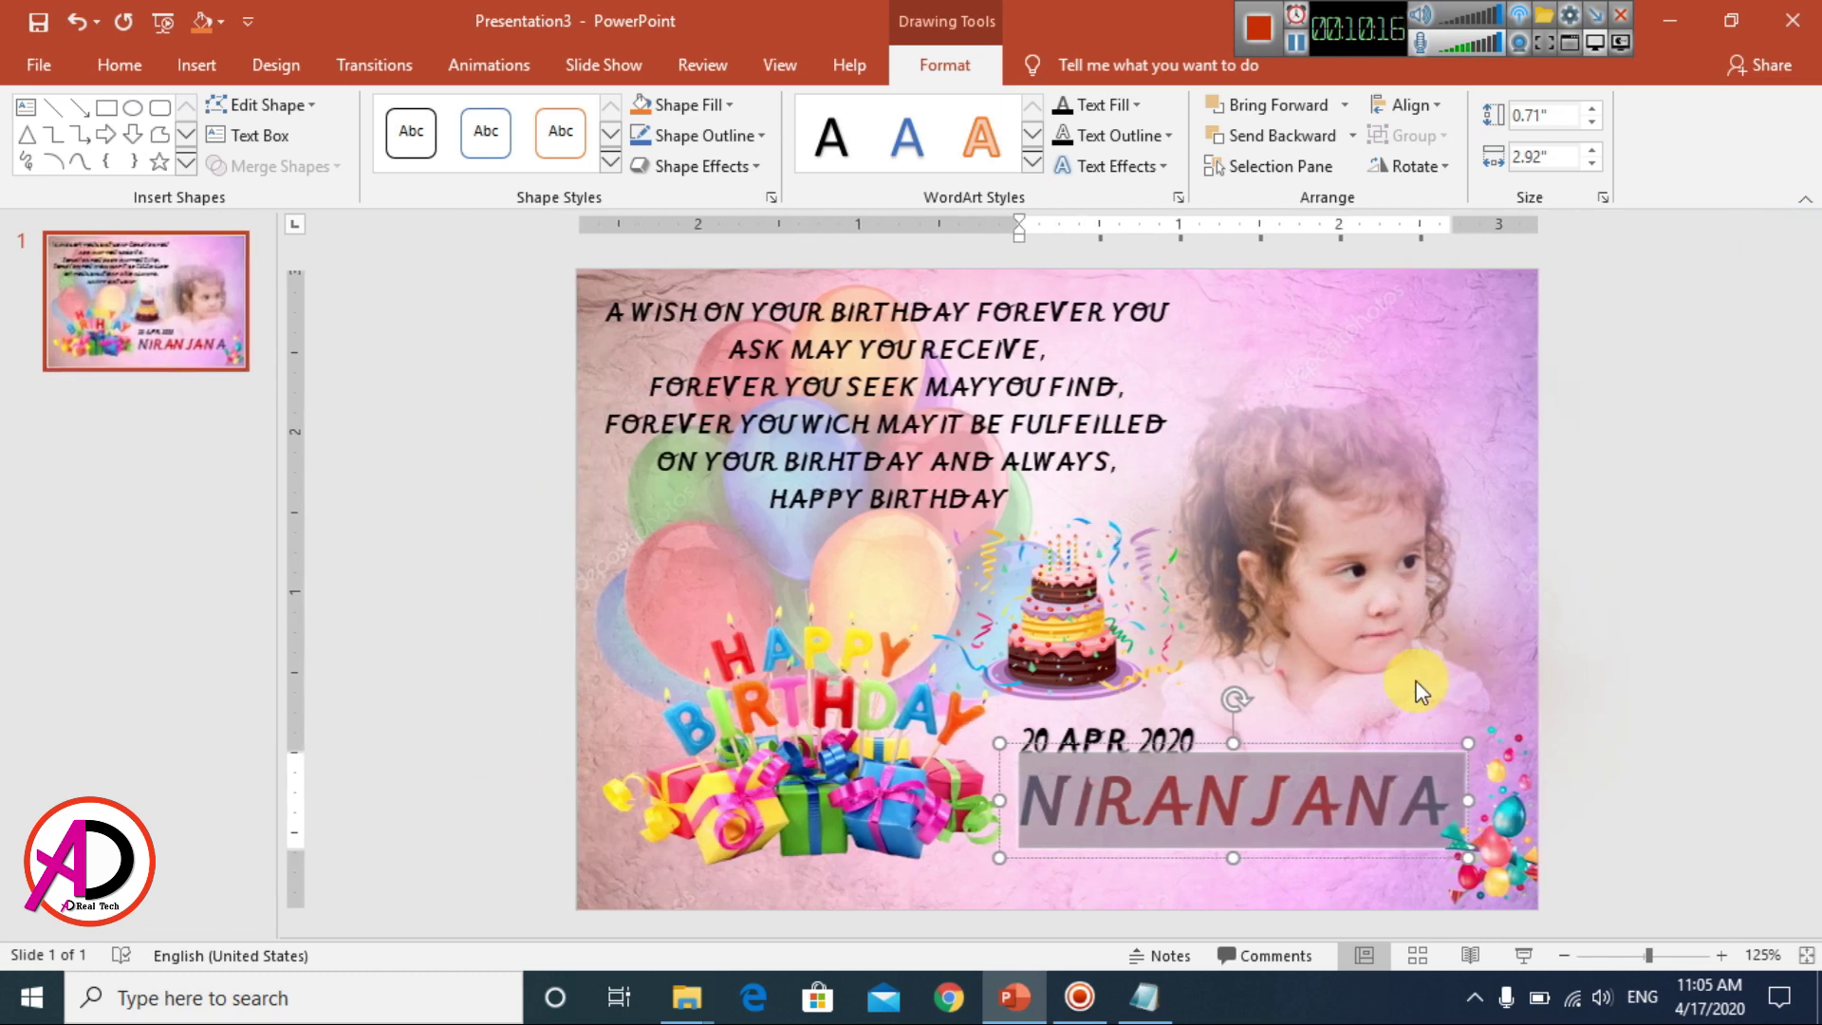
click(1411, 684)
ctrl+scroll(1442, 727, up, 10)
scroll(1363, 782, down, 2)
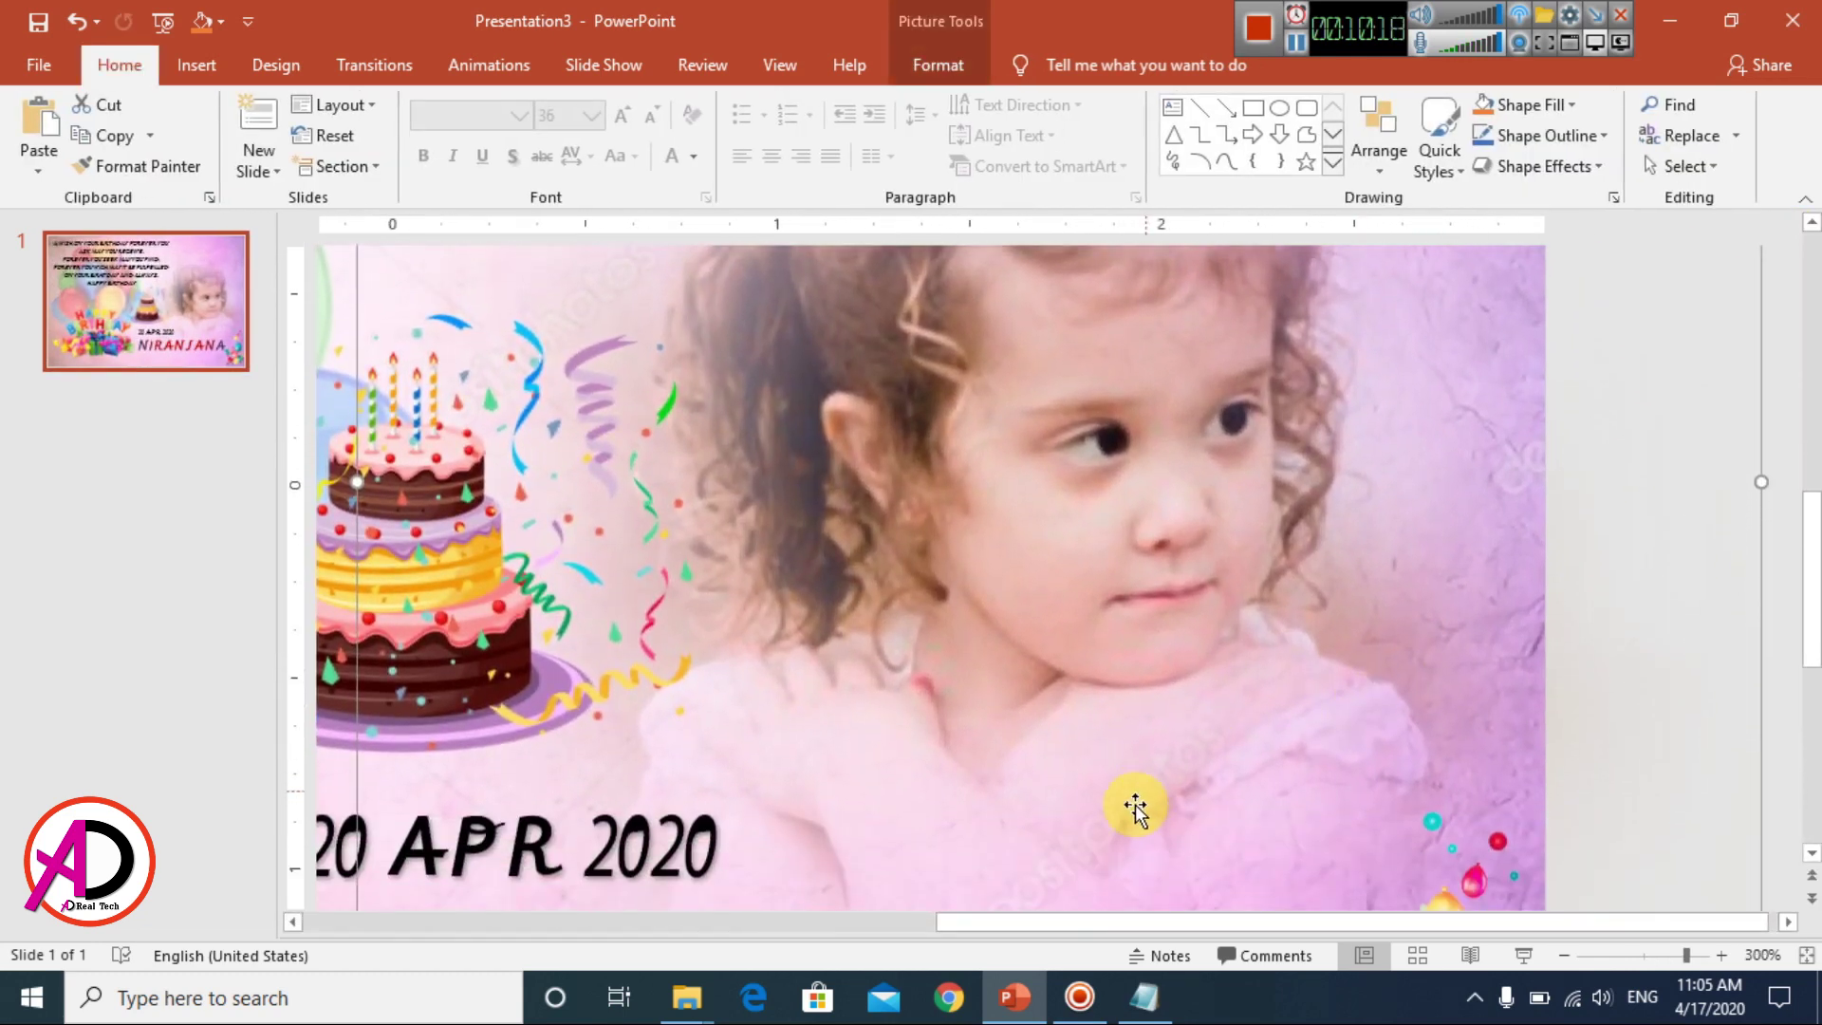
scroll(1130, 801, down, 1)
scroll(1151, 813, down, 1)
scroll(927, 813, down, 1)
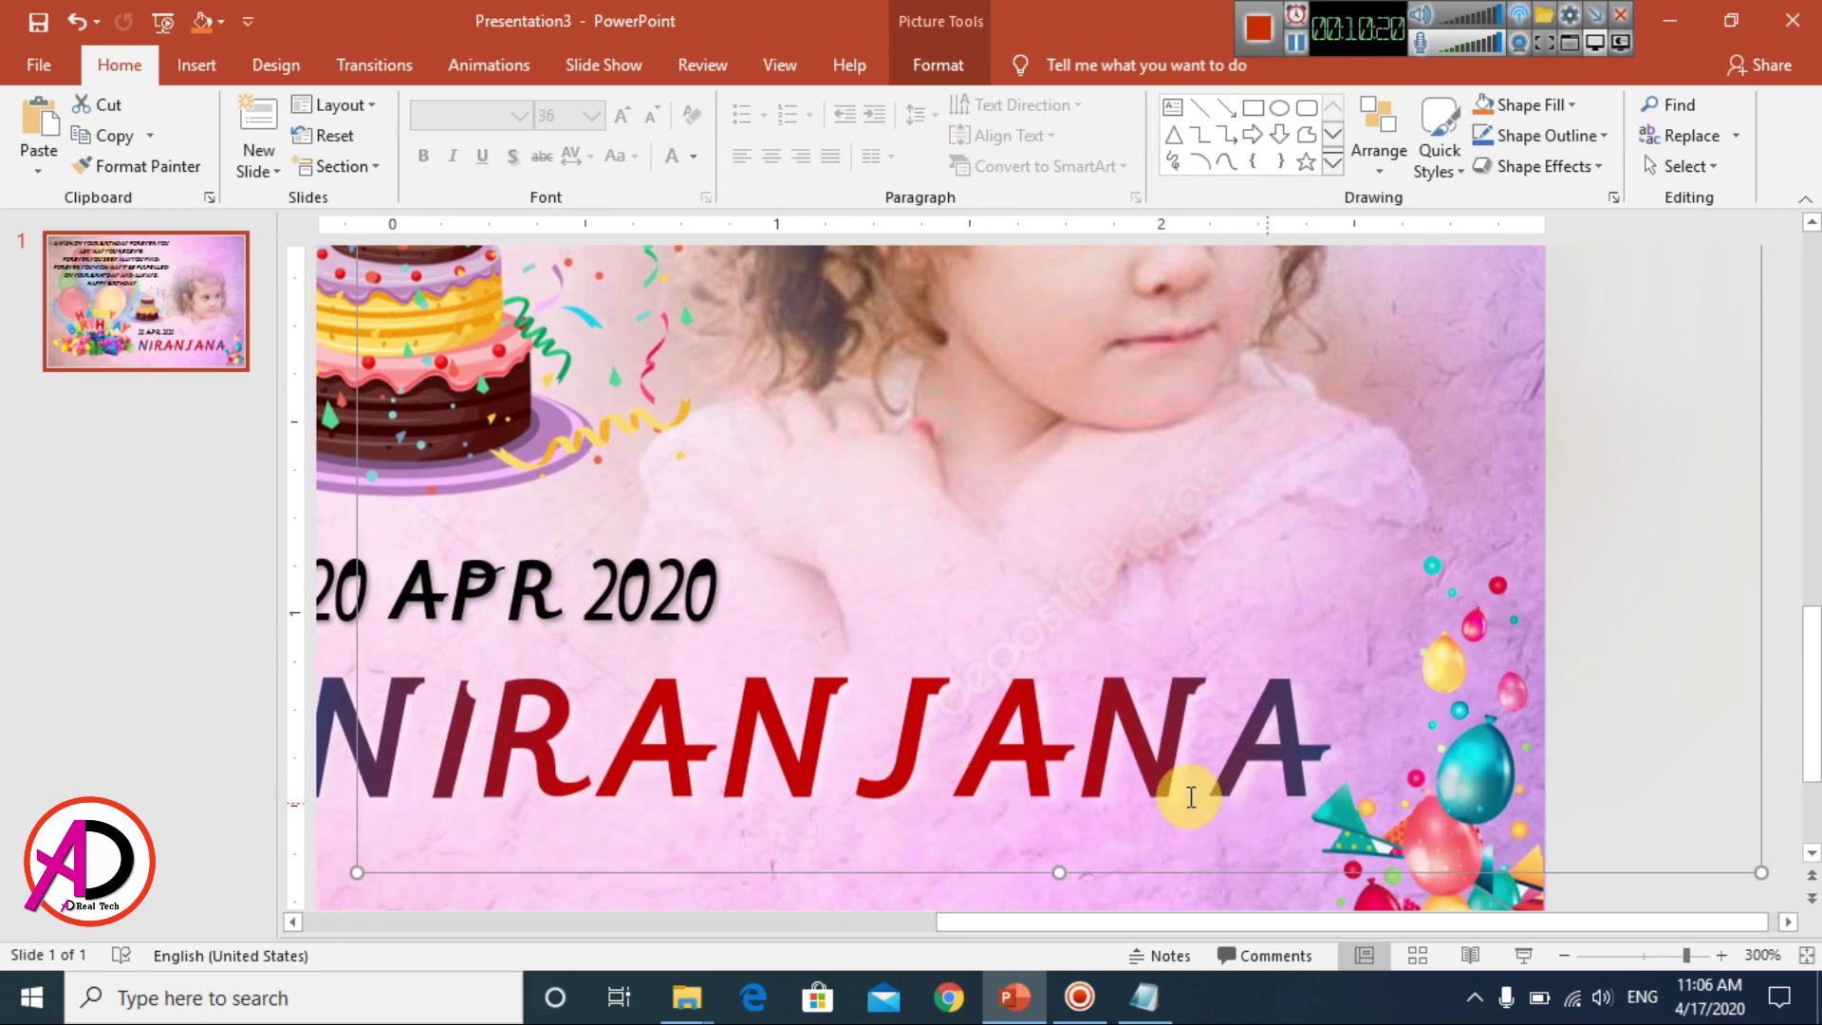
ctrl+scroll(1570, 789, down, 10)
ctrl+scroll(1565, 790, up, 2)
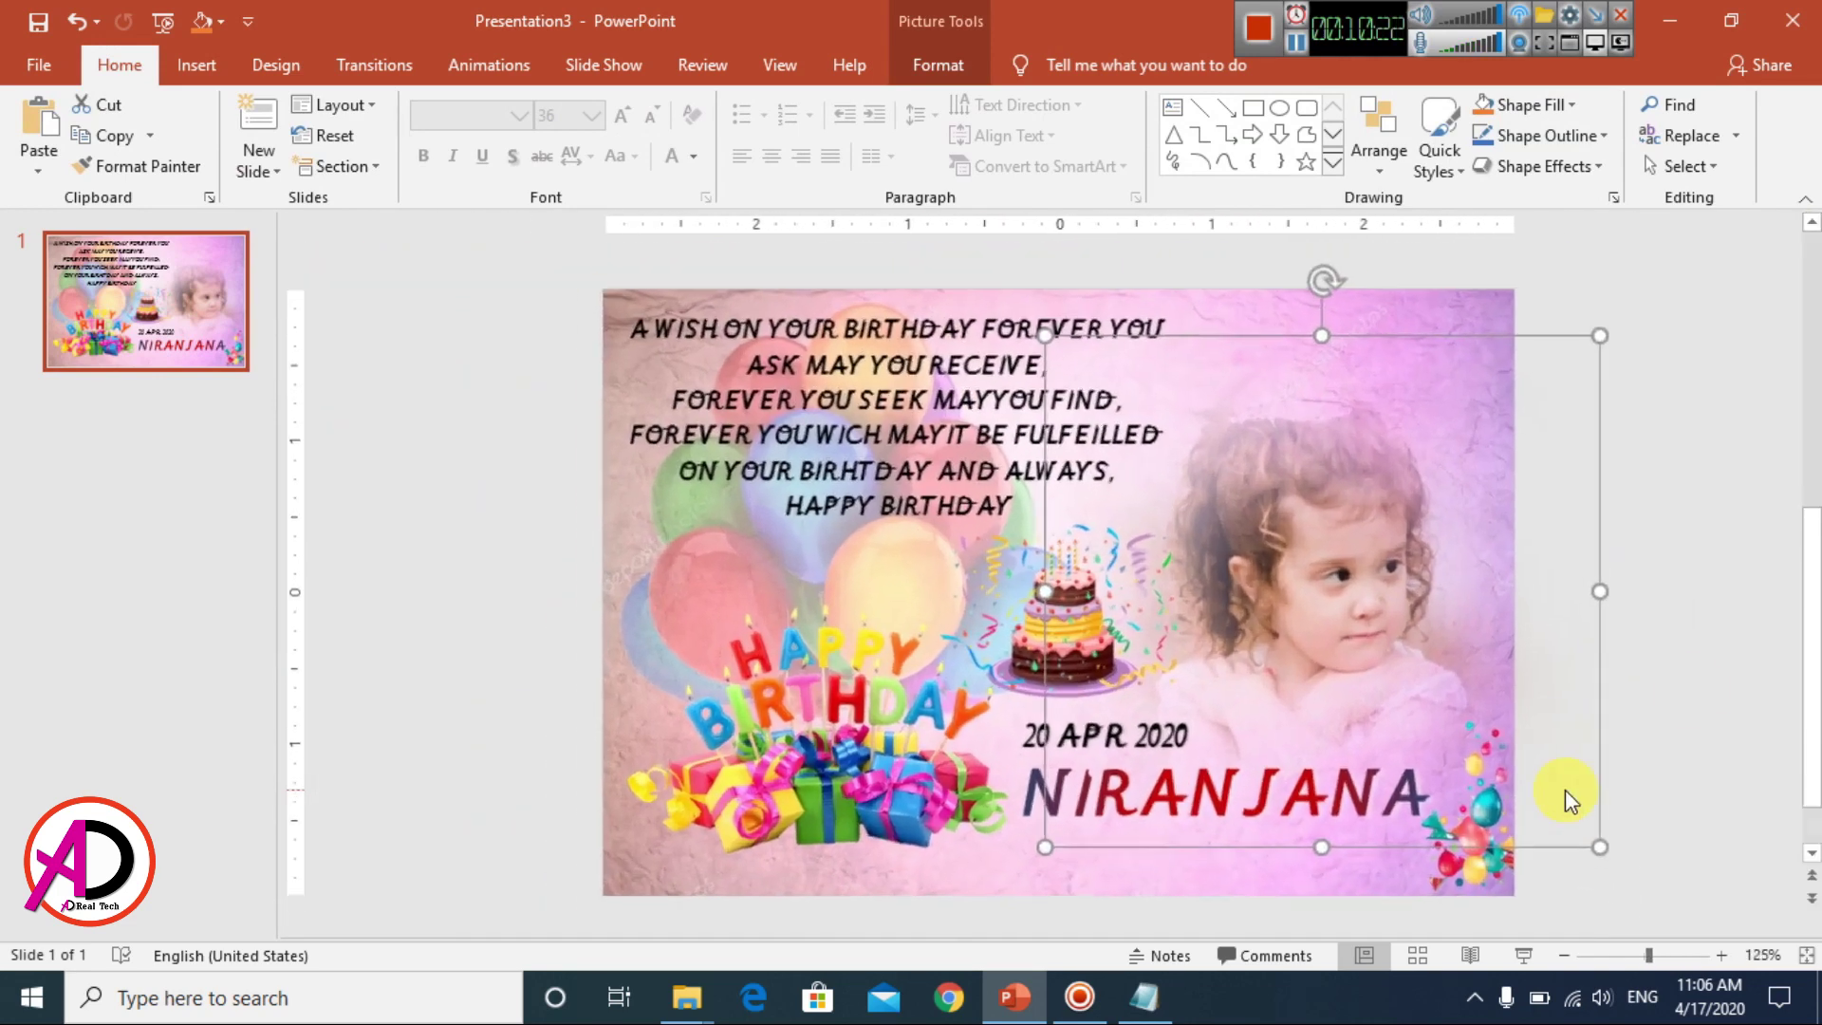
click(1705, 615)
ctrl+scroll(977, 541, down, 5)
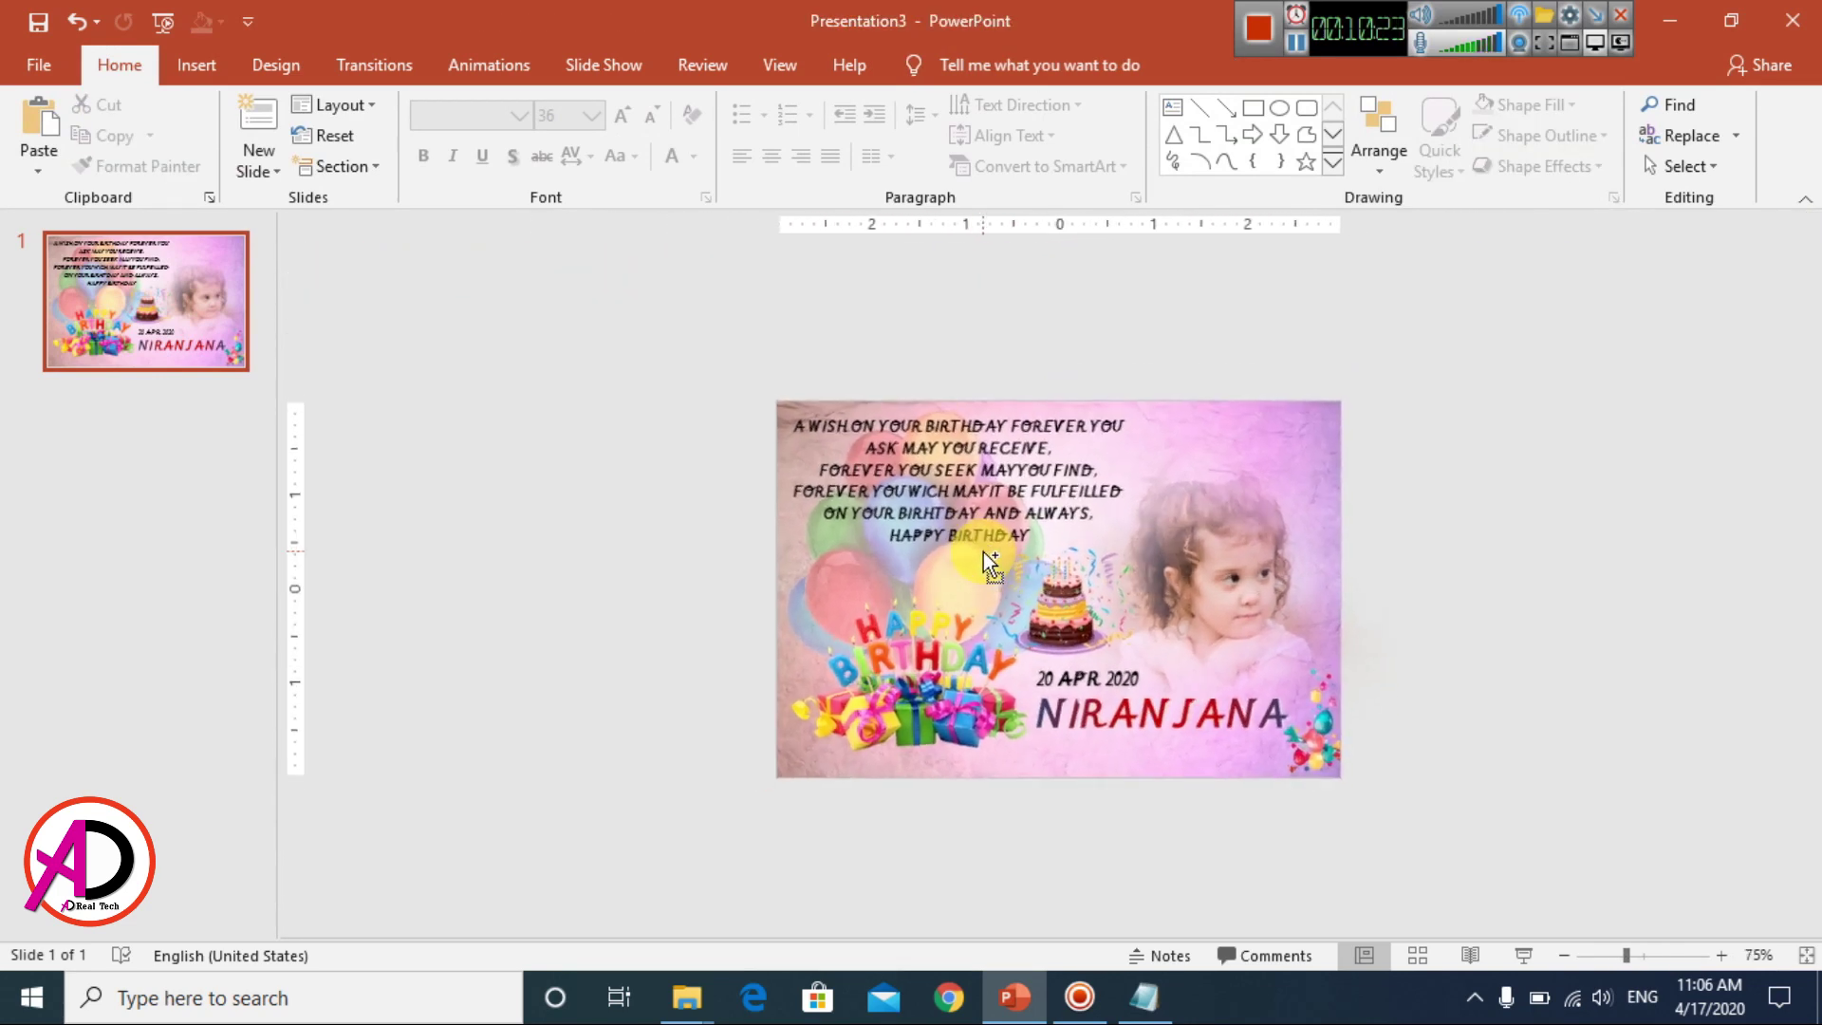
click(885, 732)
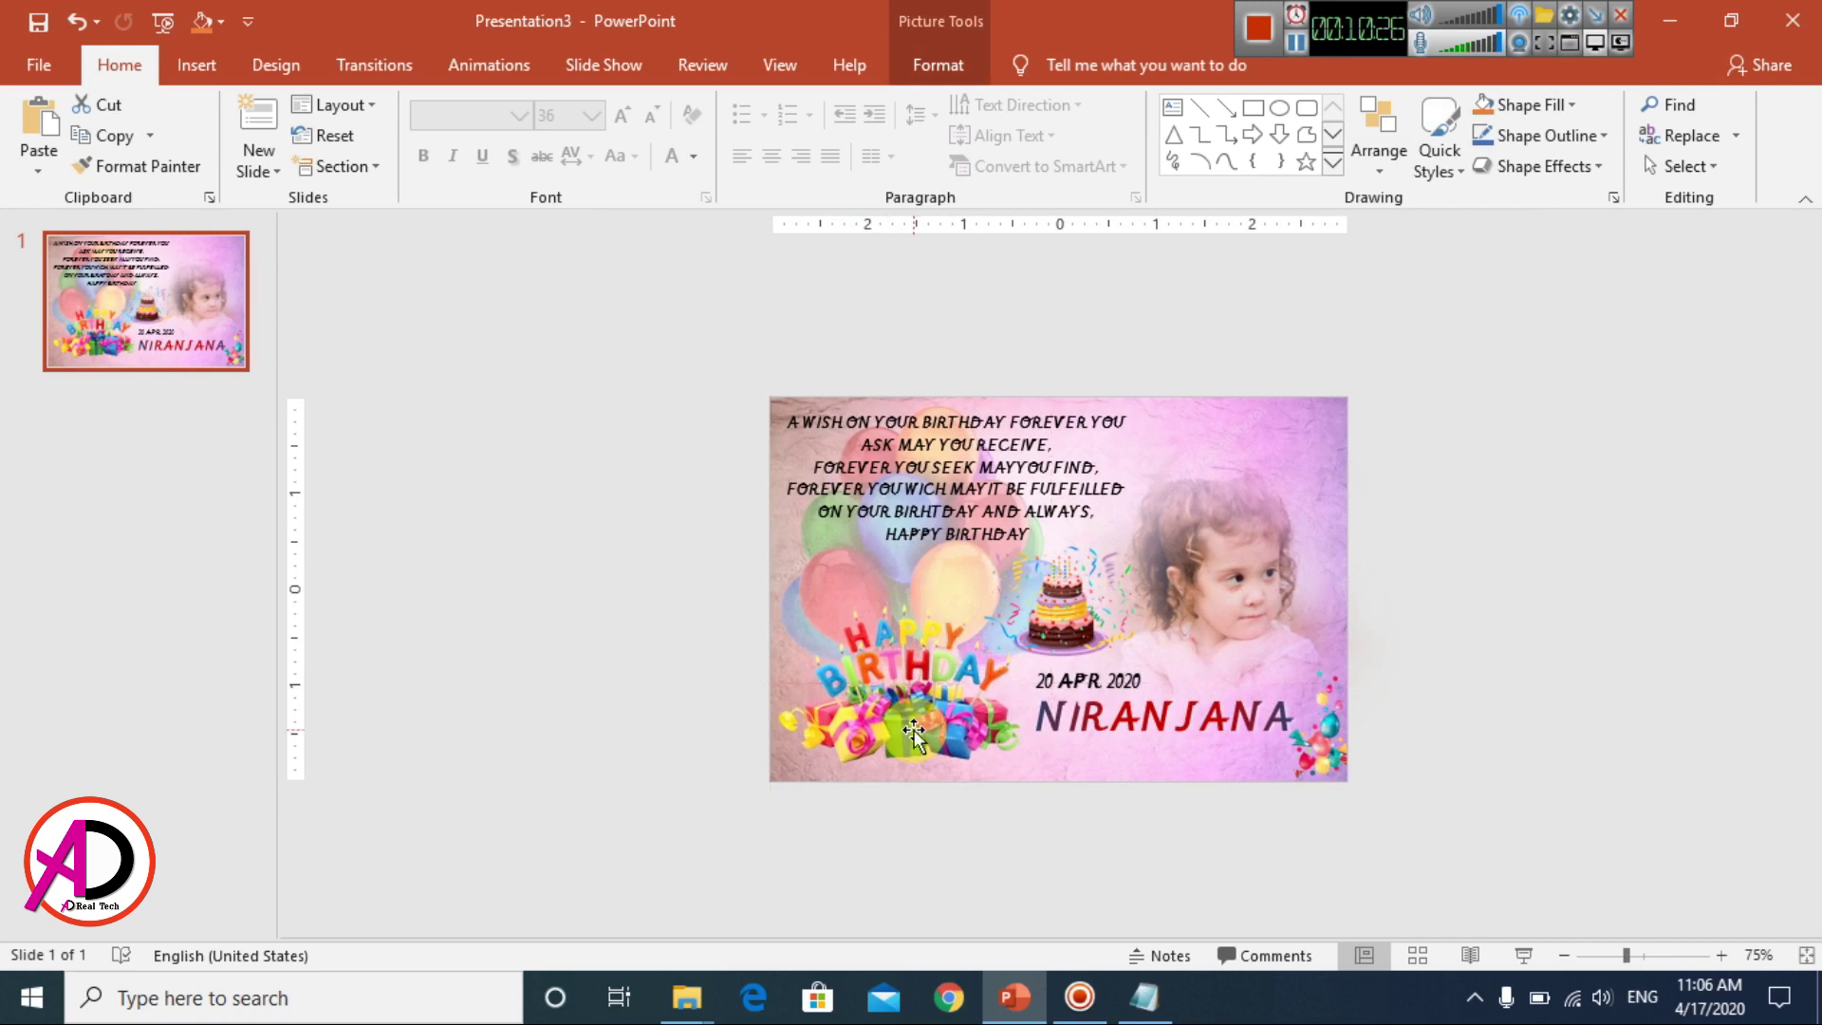
drag(913, 733, 1080, 598)
ctrl+scroll(1151, 630, up, 2)
- Nudge the name slightly down and left, below the 20 APR 2020 date box
click(1088, 759)
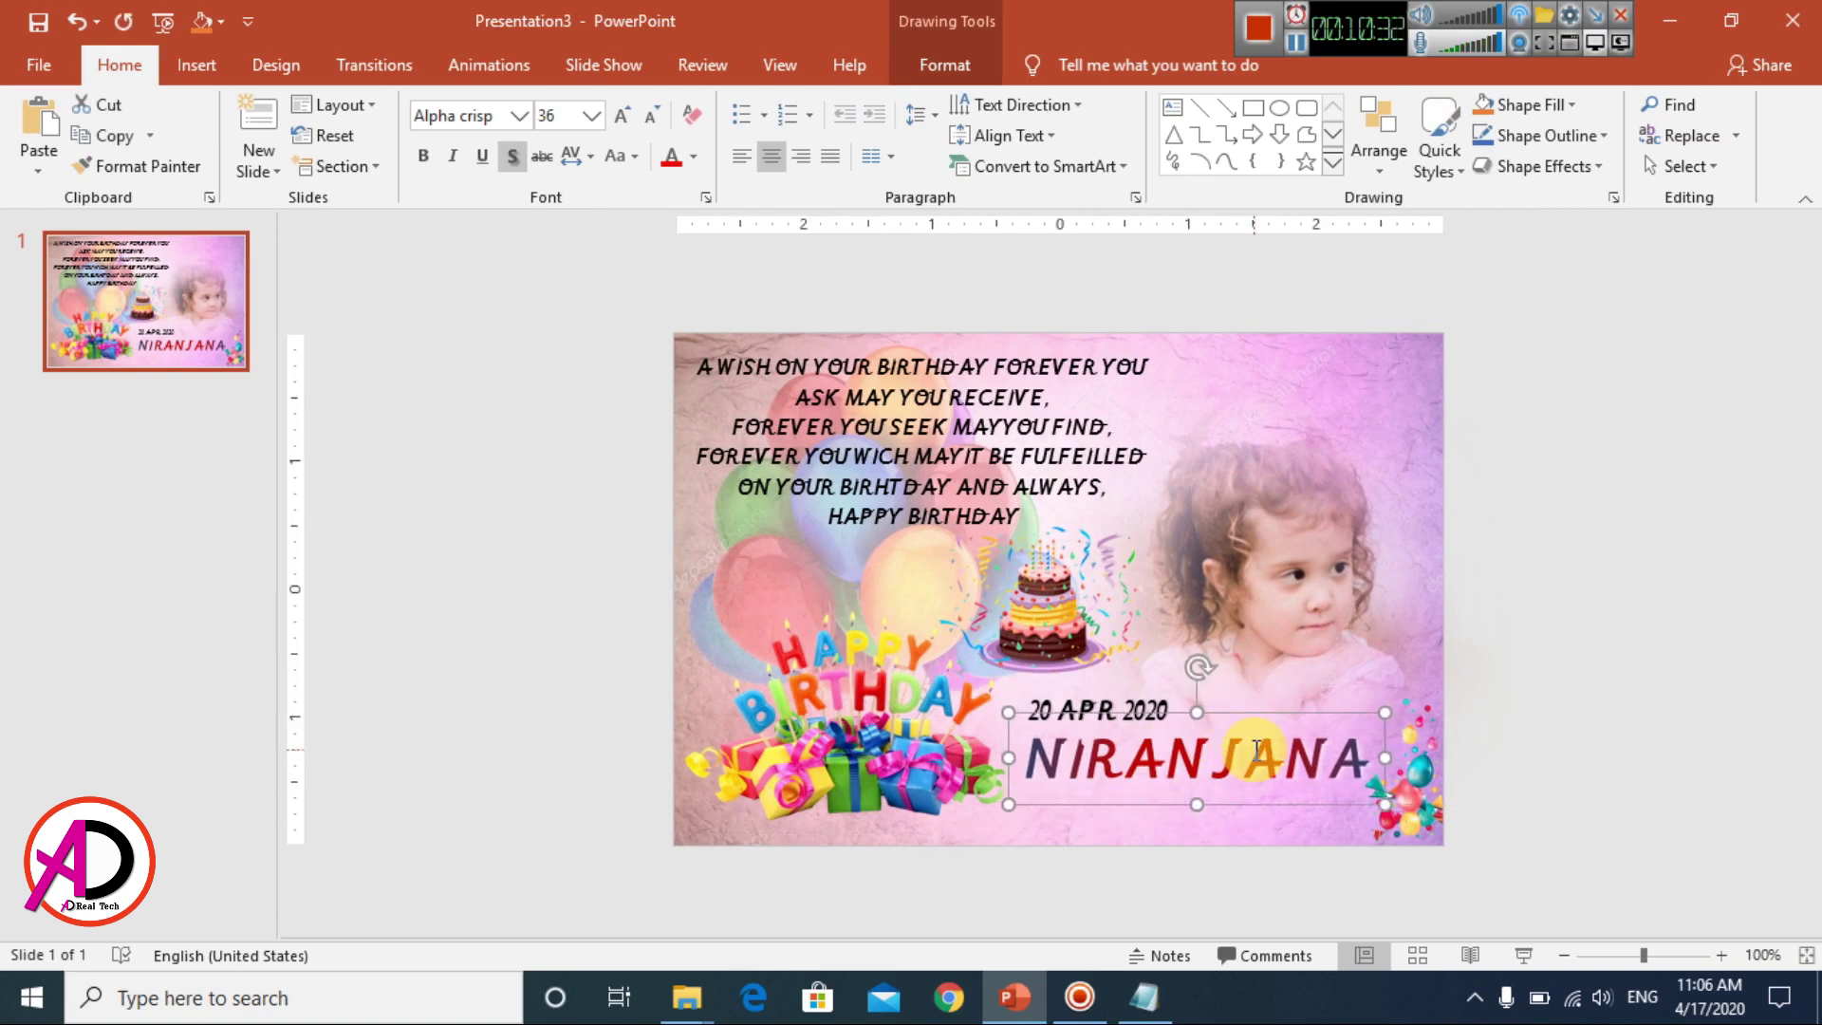
drag(1241, 722, 1254, 751)
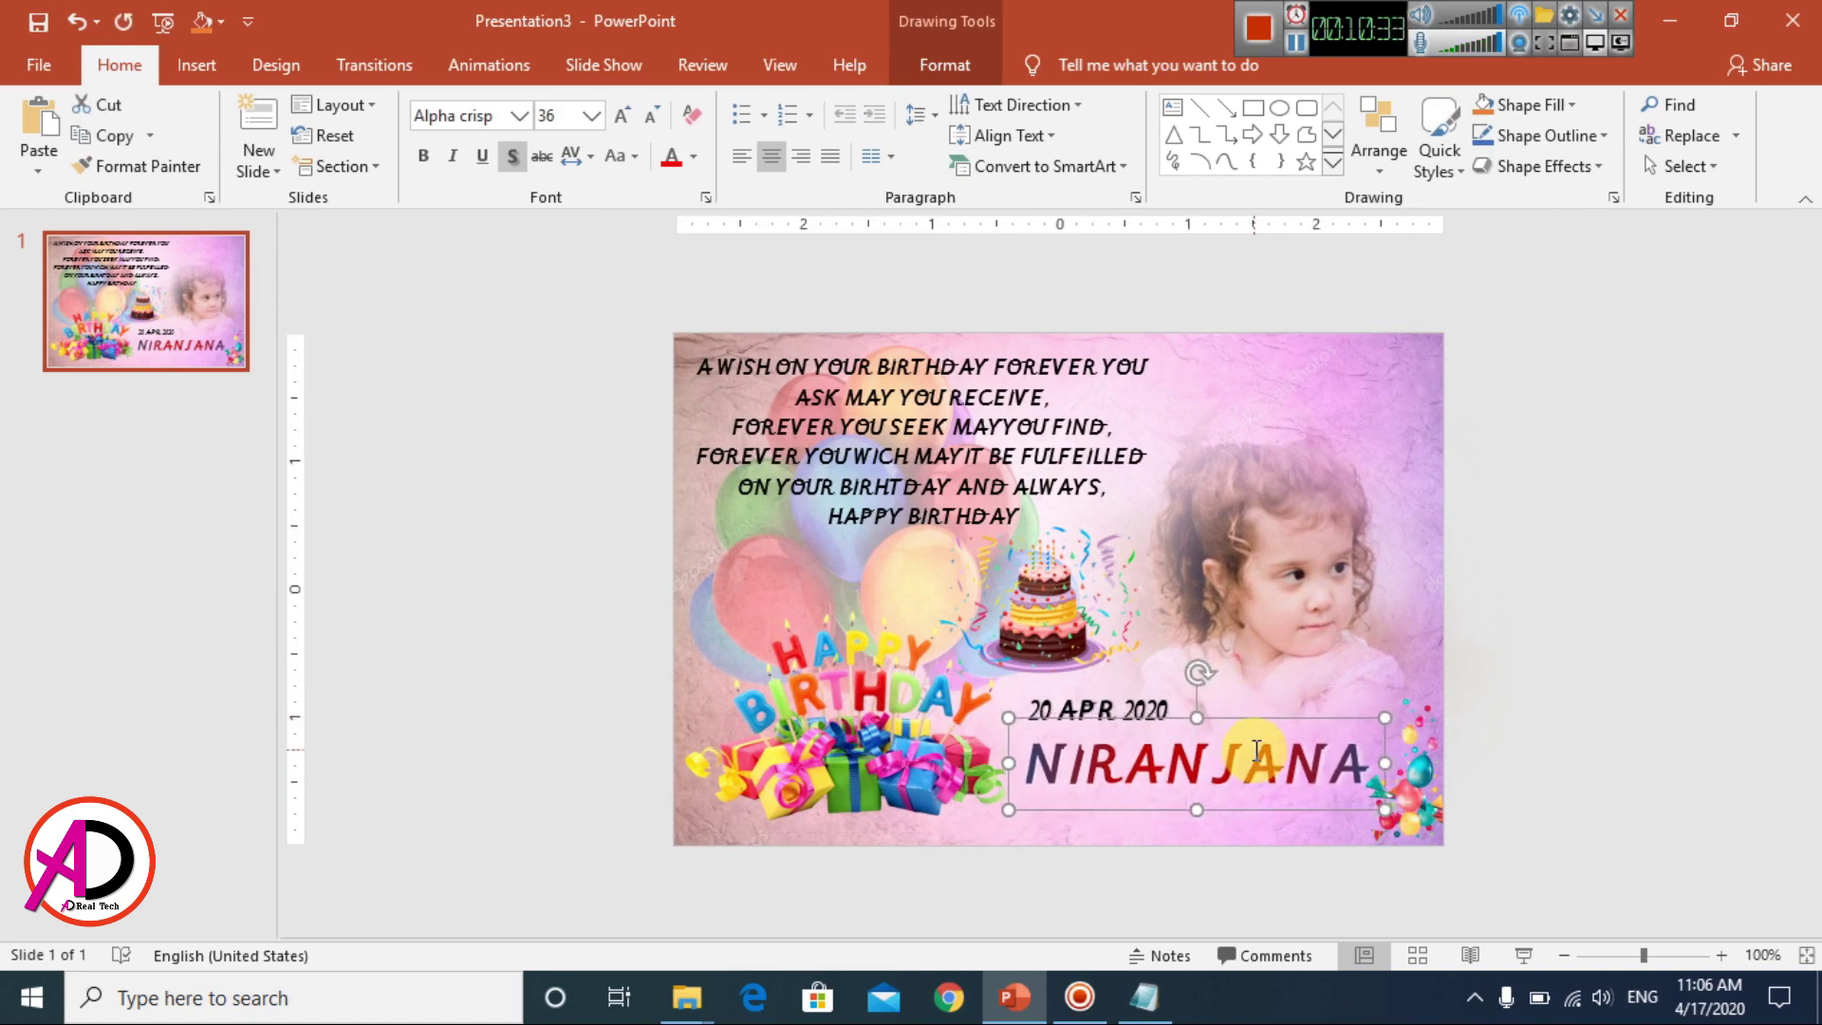
click(1066, 700)
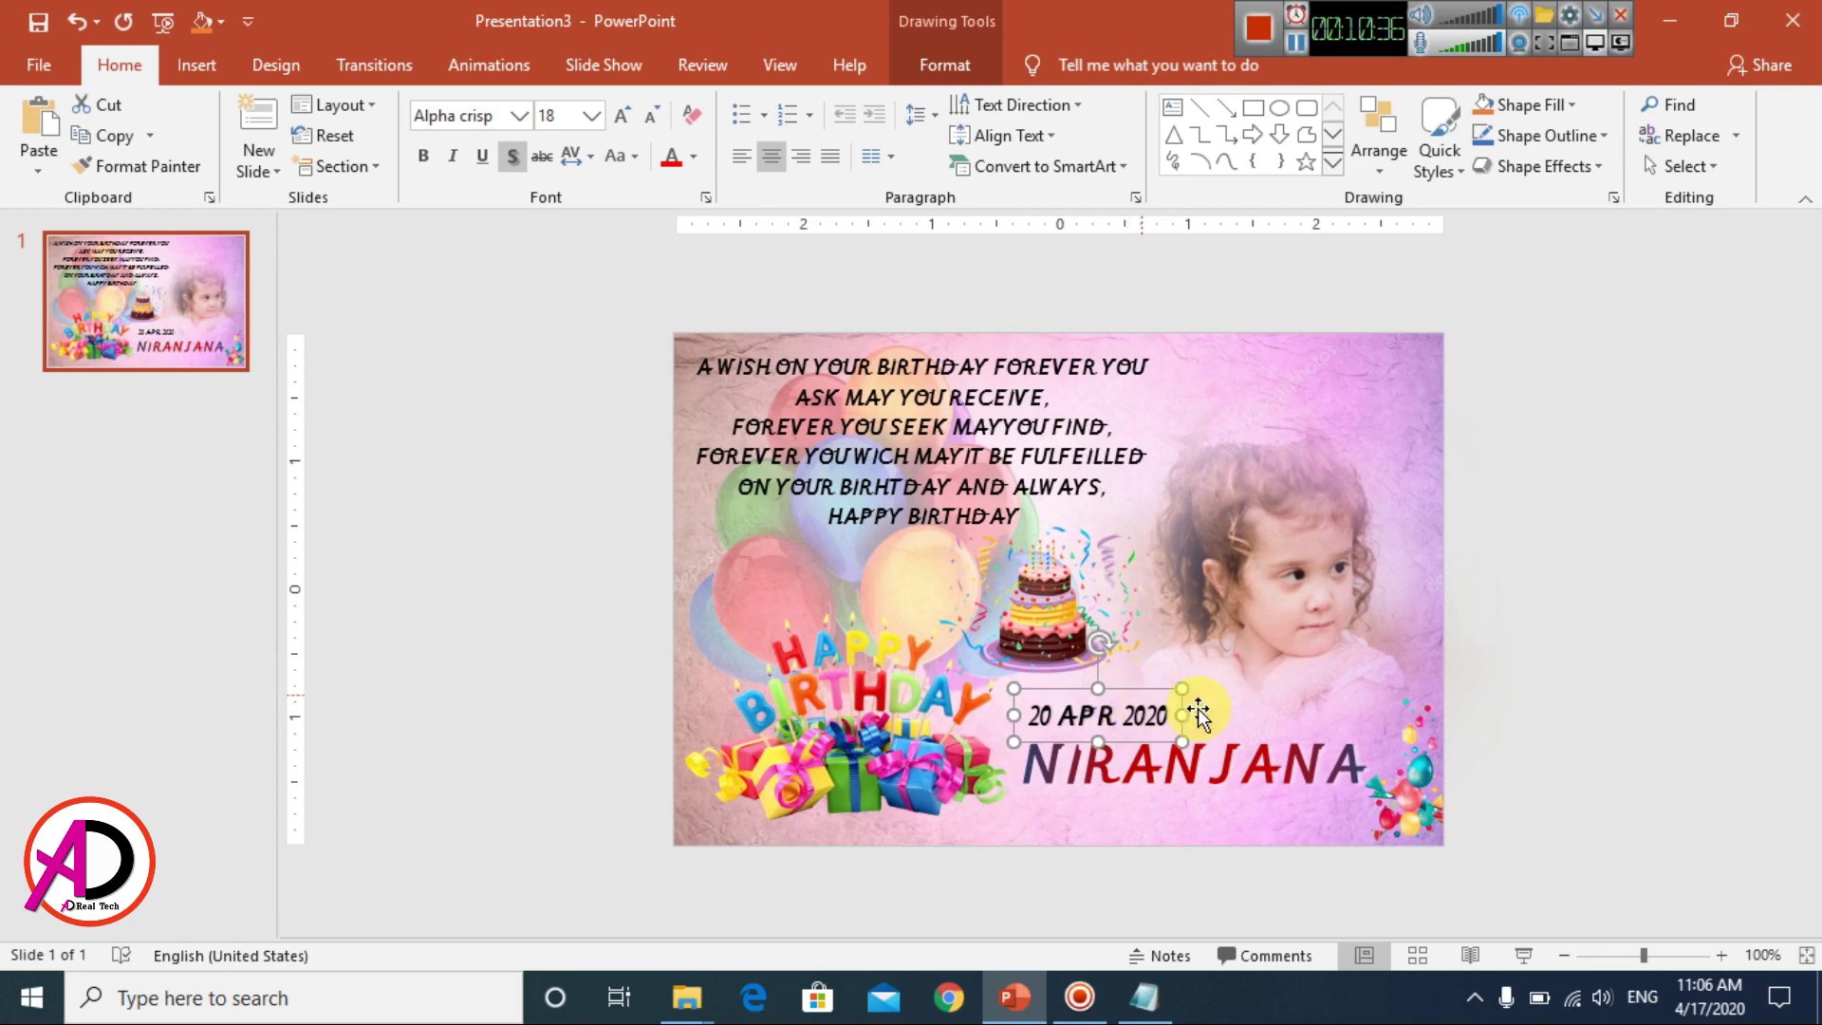
click(1587, 582)
scroll(1410, 549, up, 2)
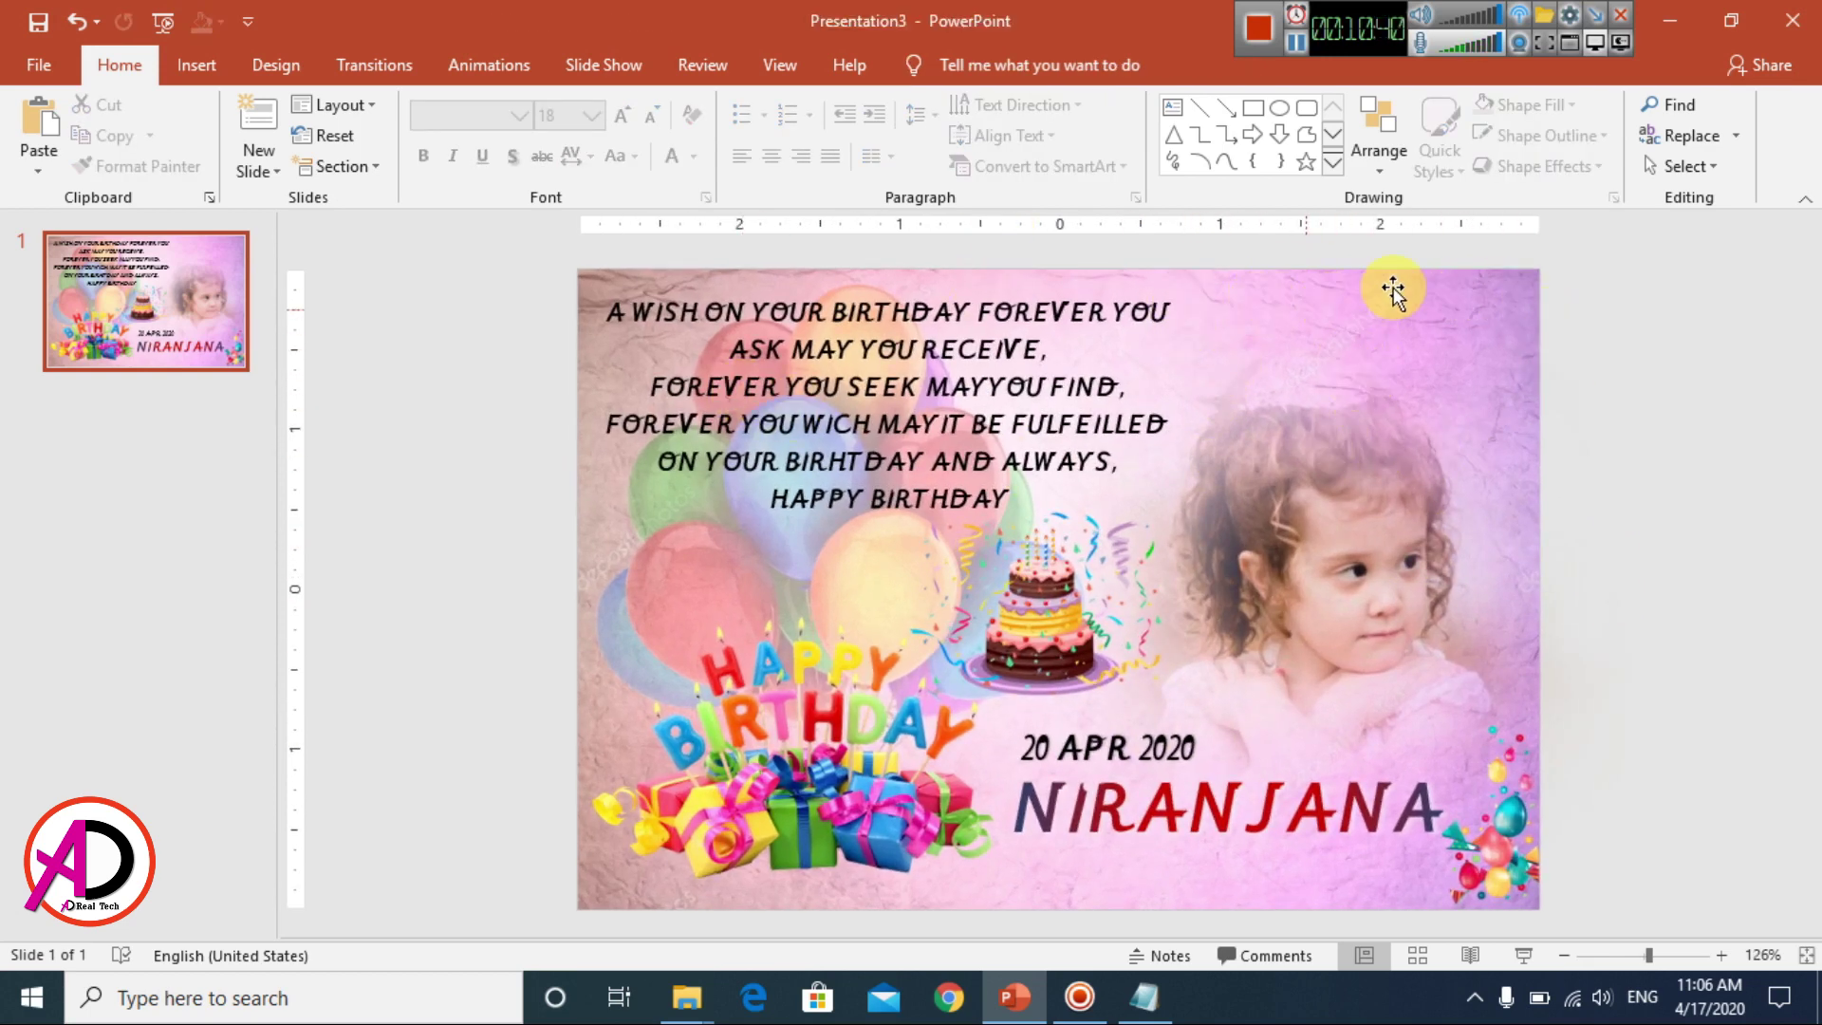
- Insert a WordArt heading reading 'INVITATION CARD'
click(205, 59)
click(1200, 158)
click(1230, 235)
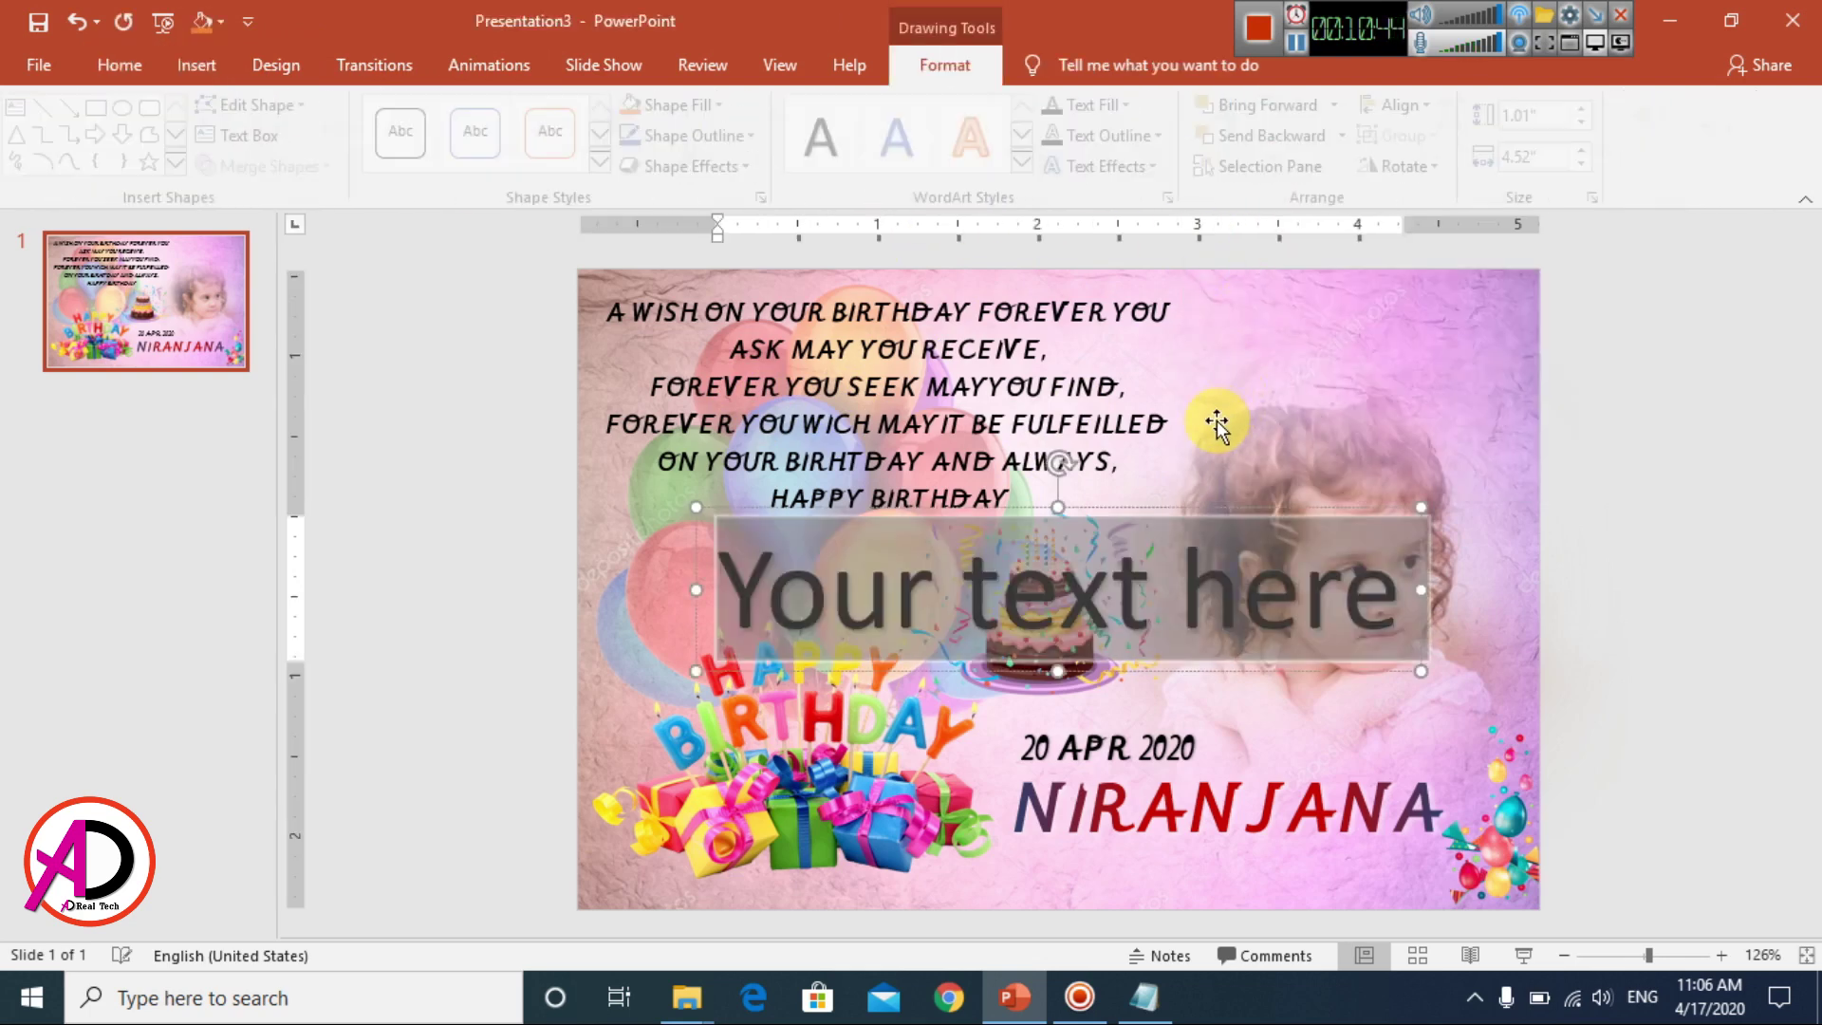
text(INVO)
key(BackSpace)
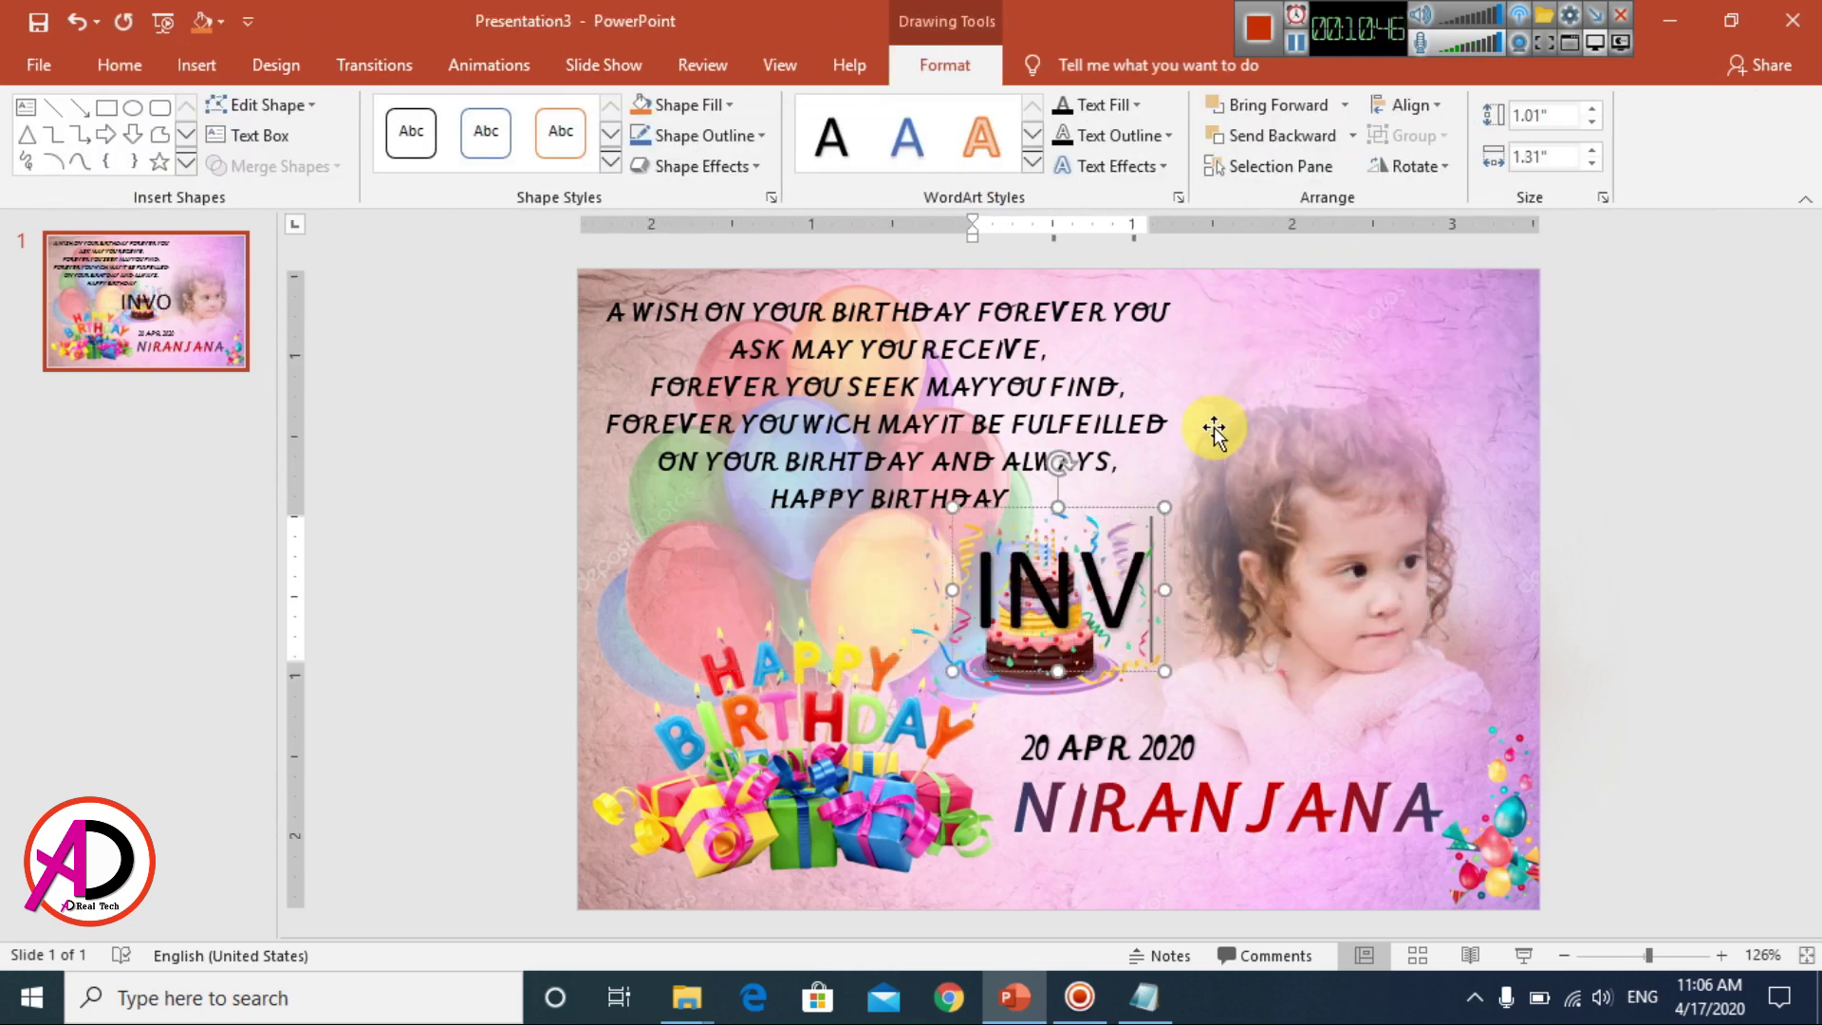
key(BackSpace)
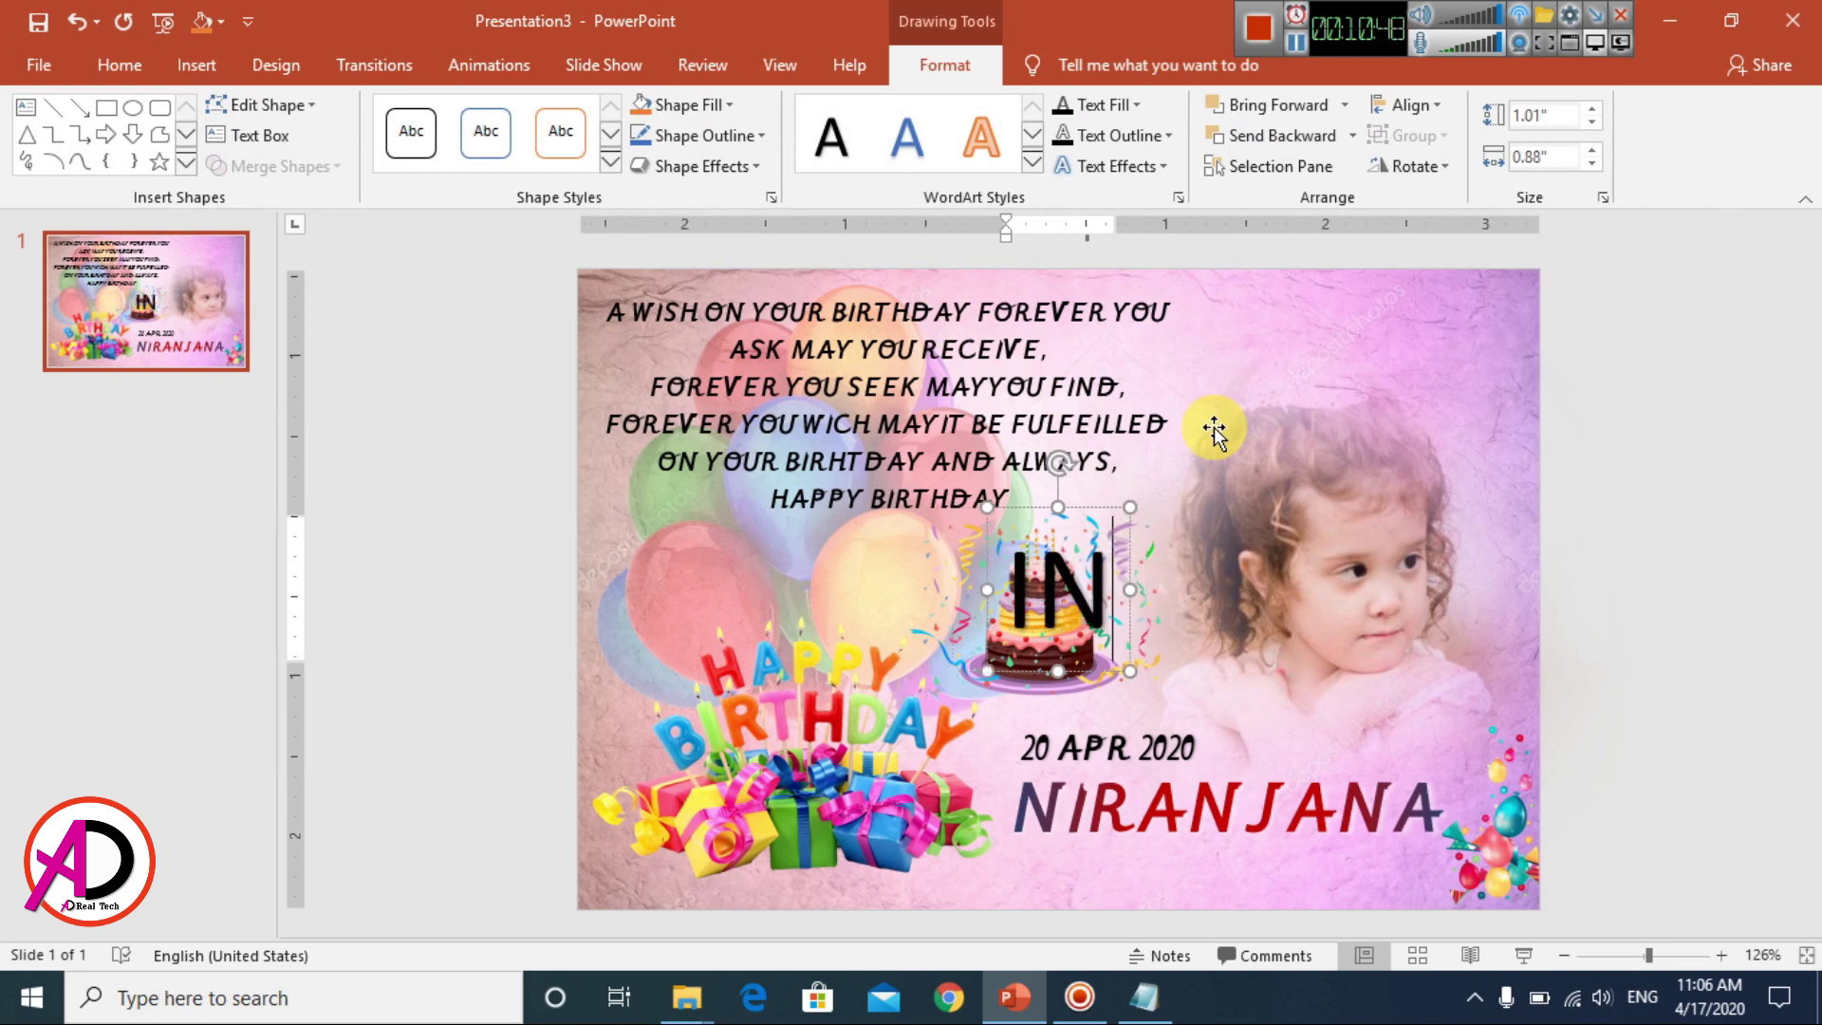
text(VITATION CA)
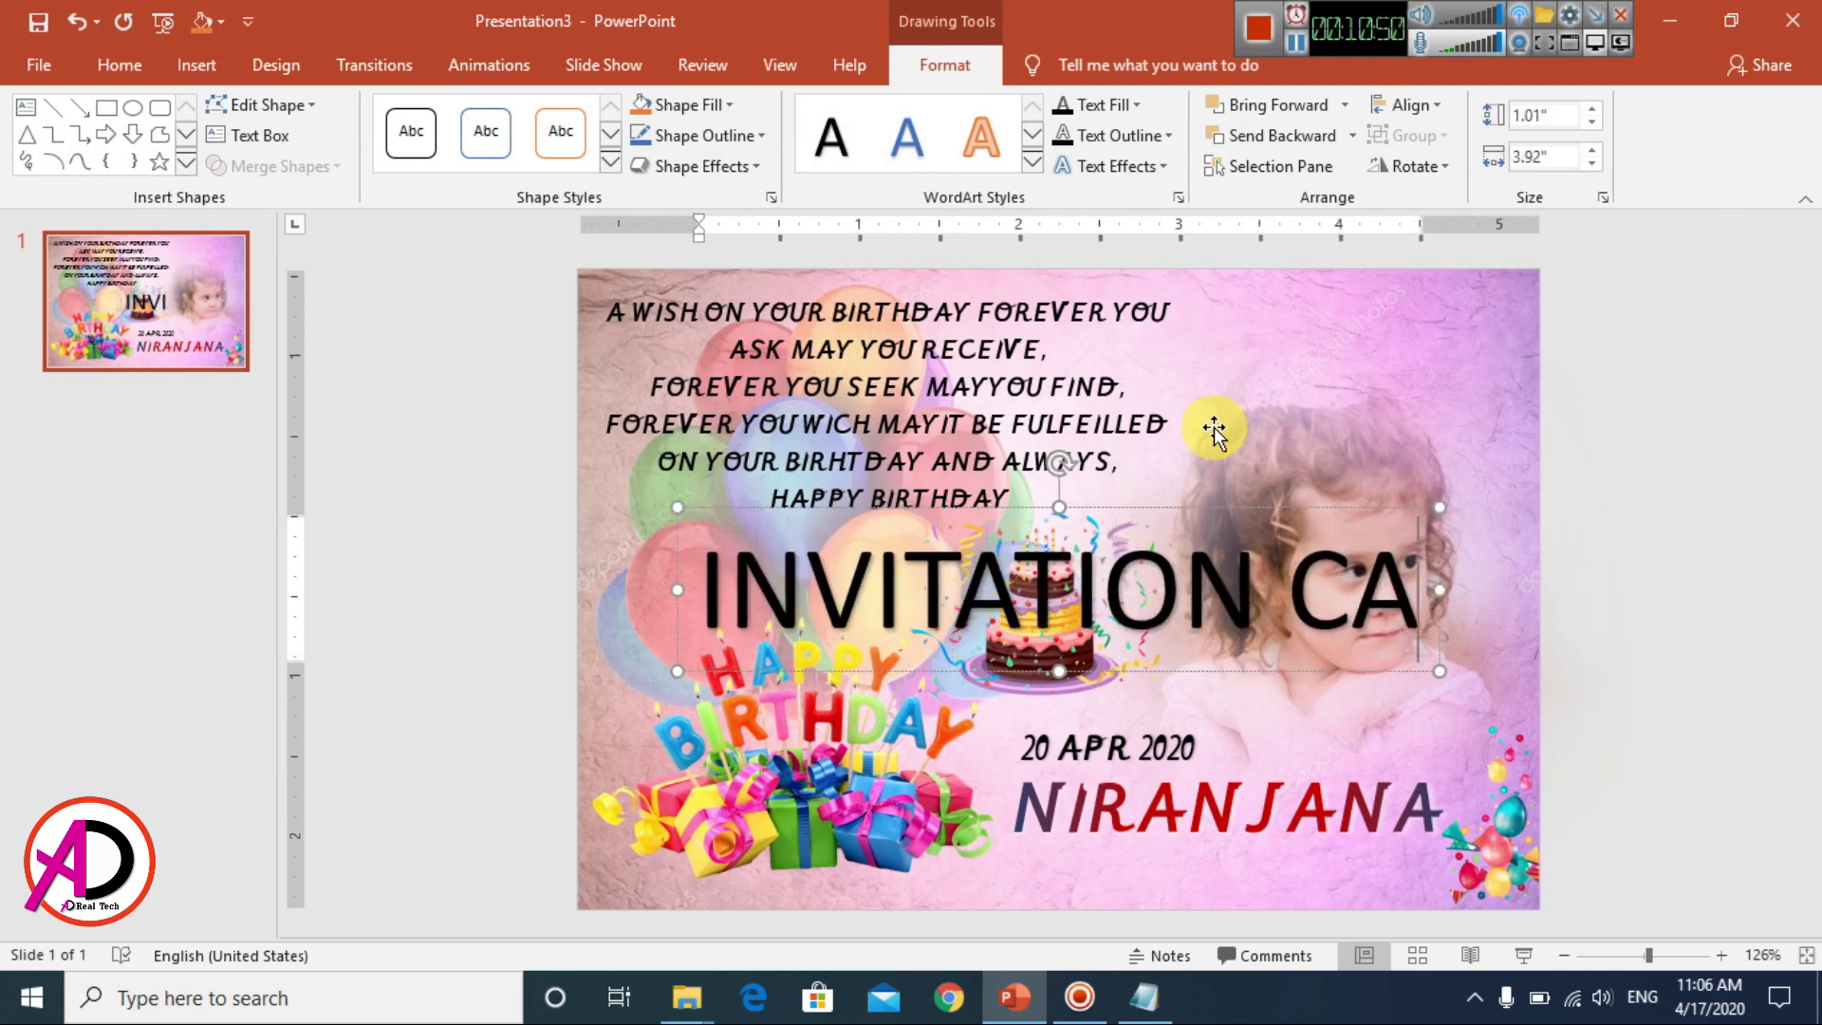
text(RD)
- Shrink the heading to 14 pt, set it in Alpha crisp, and place it top right
key(ctrl+a)
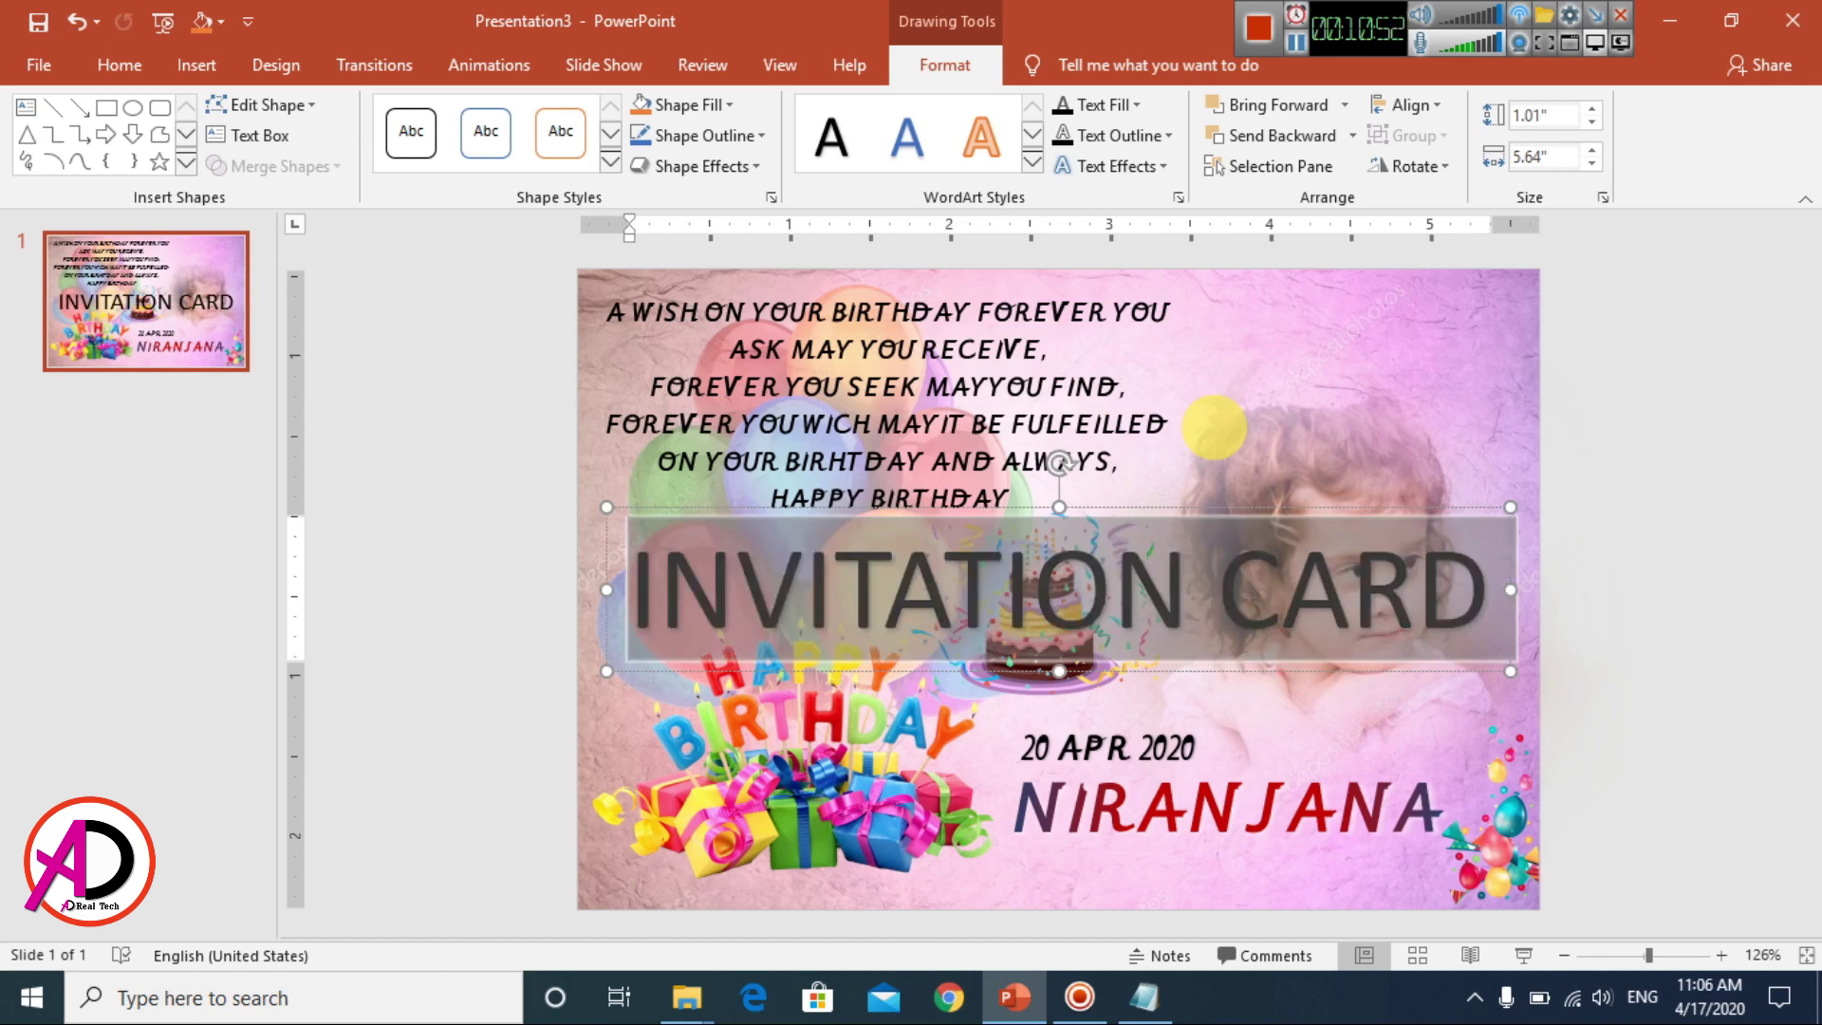
key(ctrl+bracketleft)
key(ctrl+bracketleft)
key(ctrl+bracketleft)
key(ctrl+bracketleft)
key(ctrl+bracketleft)
key(ctrl+bracketleft)
key(ctrl+bracketleft)
key(ctrl+bracketleft)
key(ctrl+bracketleft)
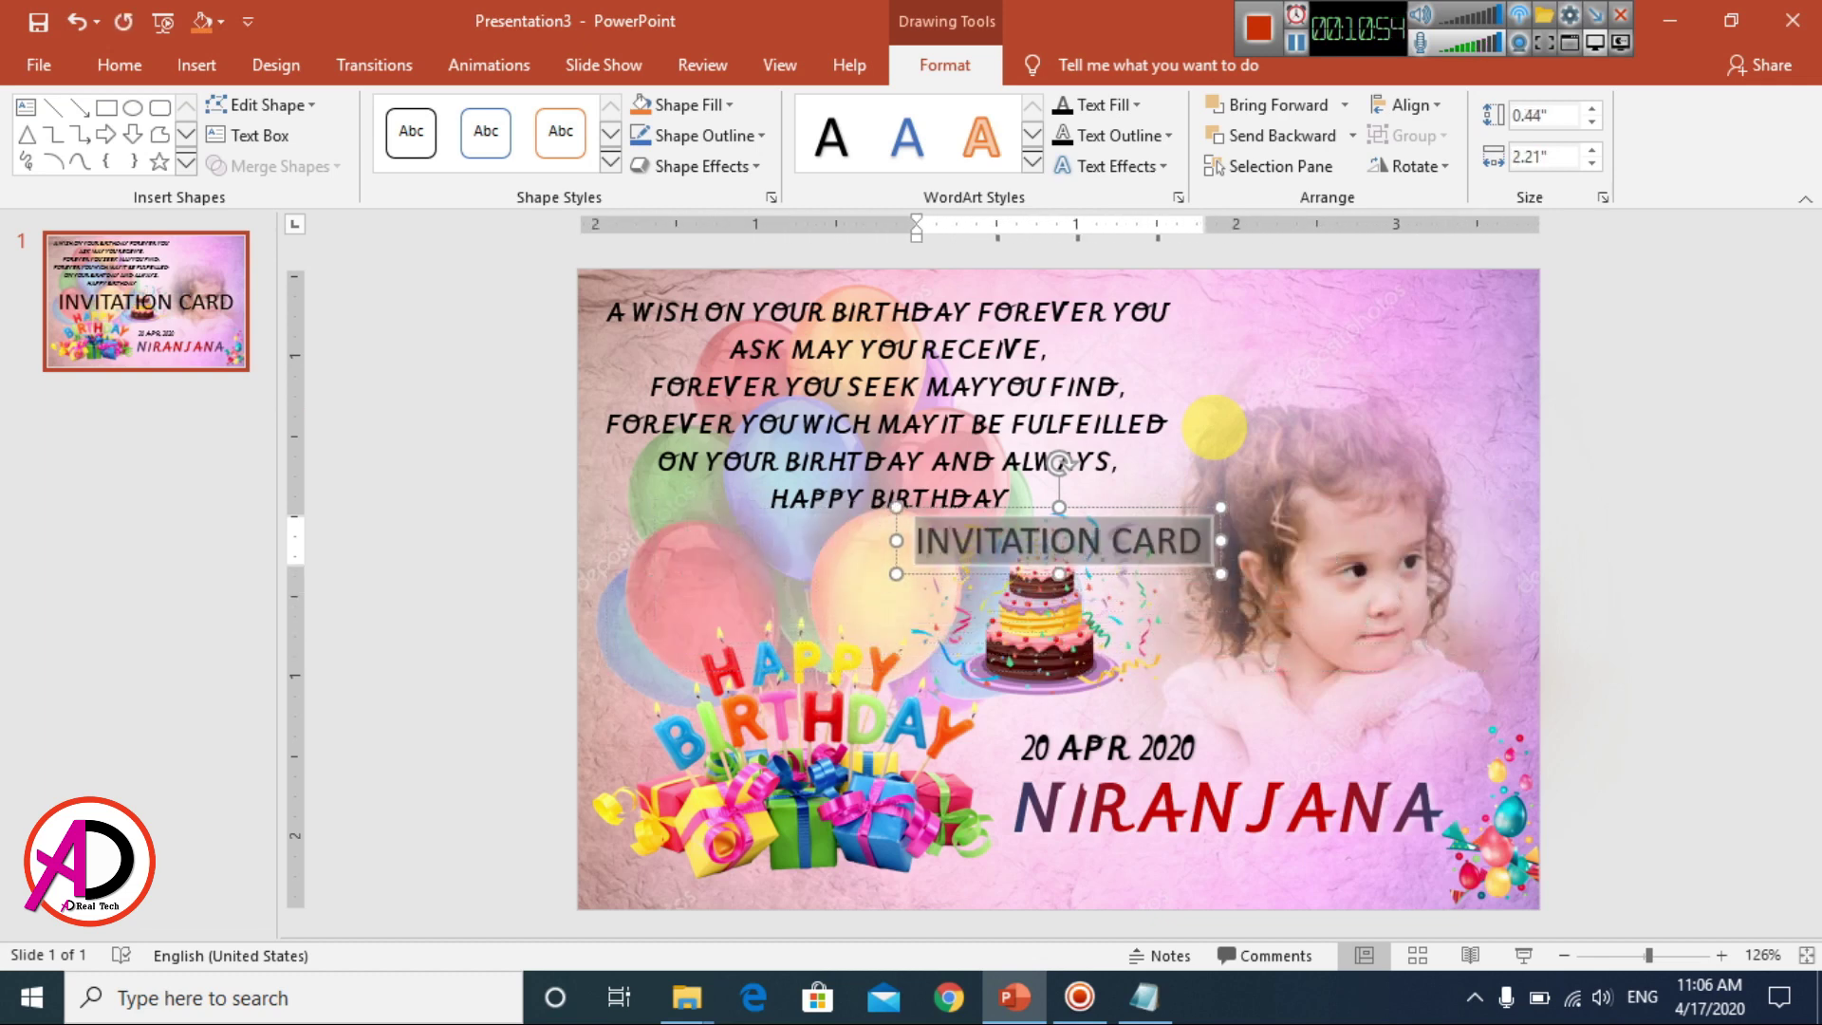
key(ctrl+bracketleft)
key(ctrl+bracketleft)
key(ctrl+bracketleft)
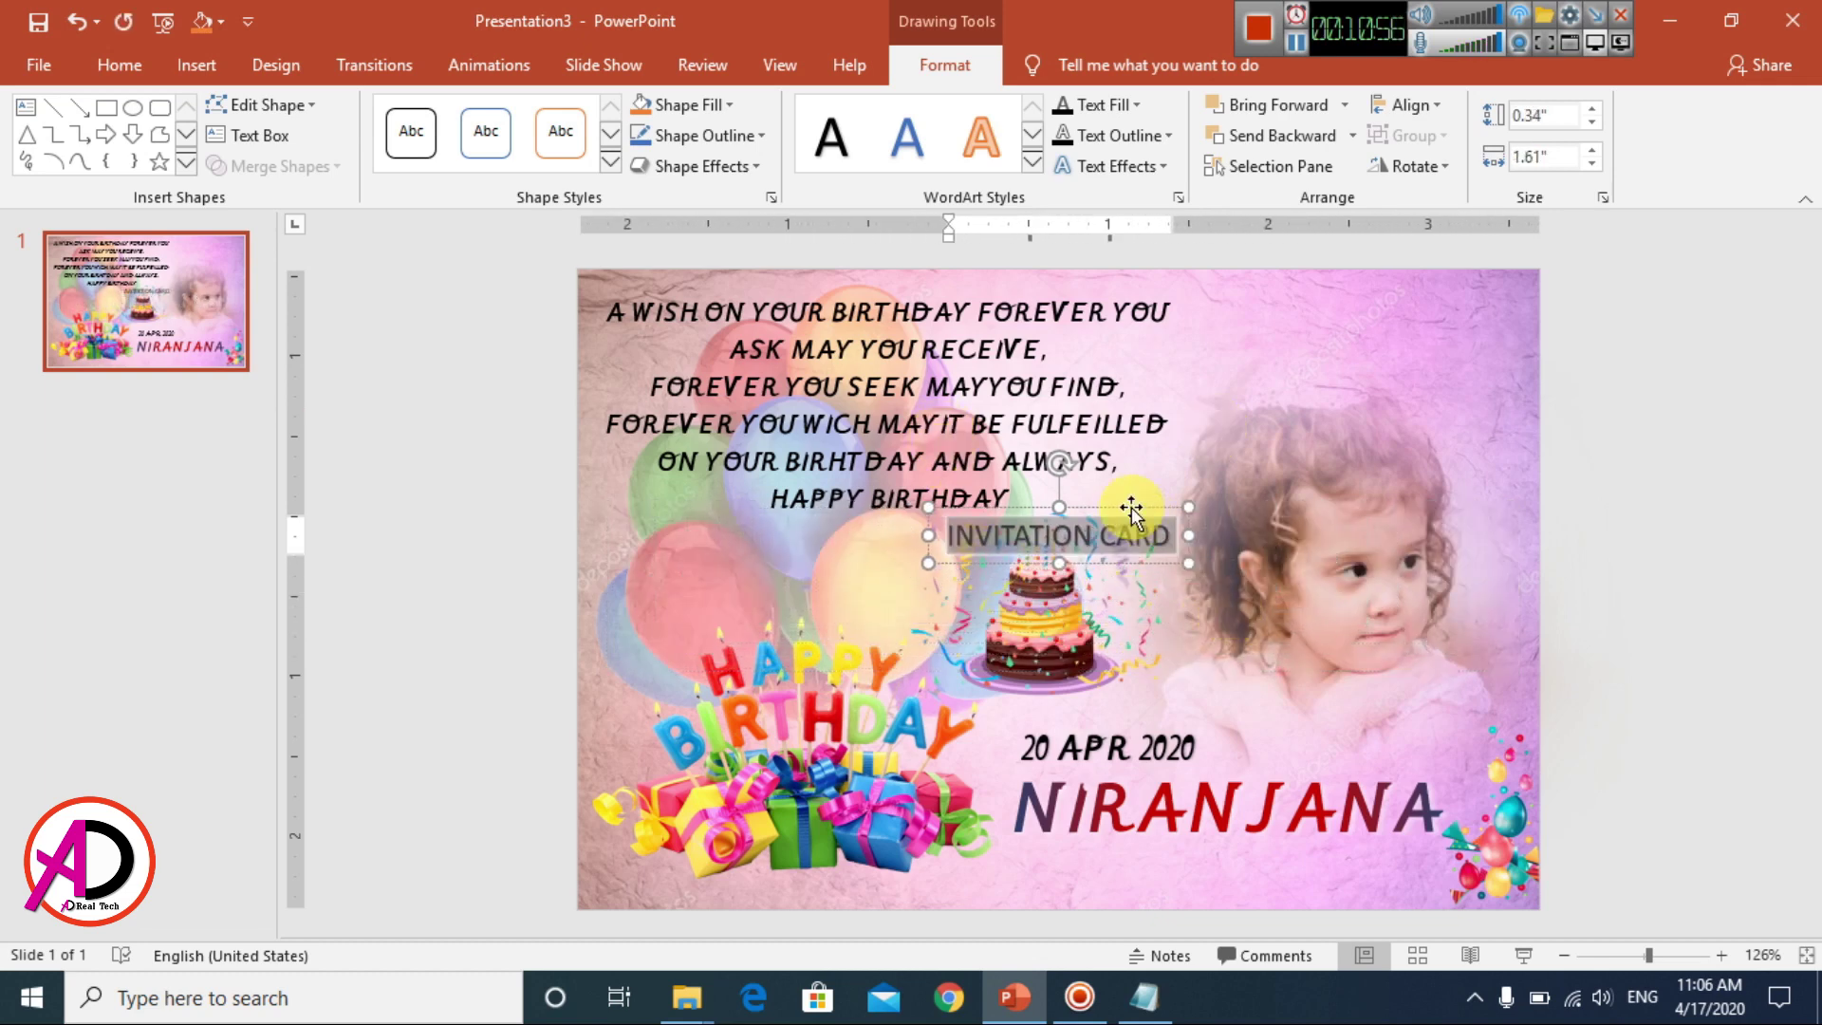
mouse_move(1142, 528)
mouse_down()
mouse_move(1452, 275)
mouse_move(1495, 273)
mouse_up()
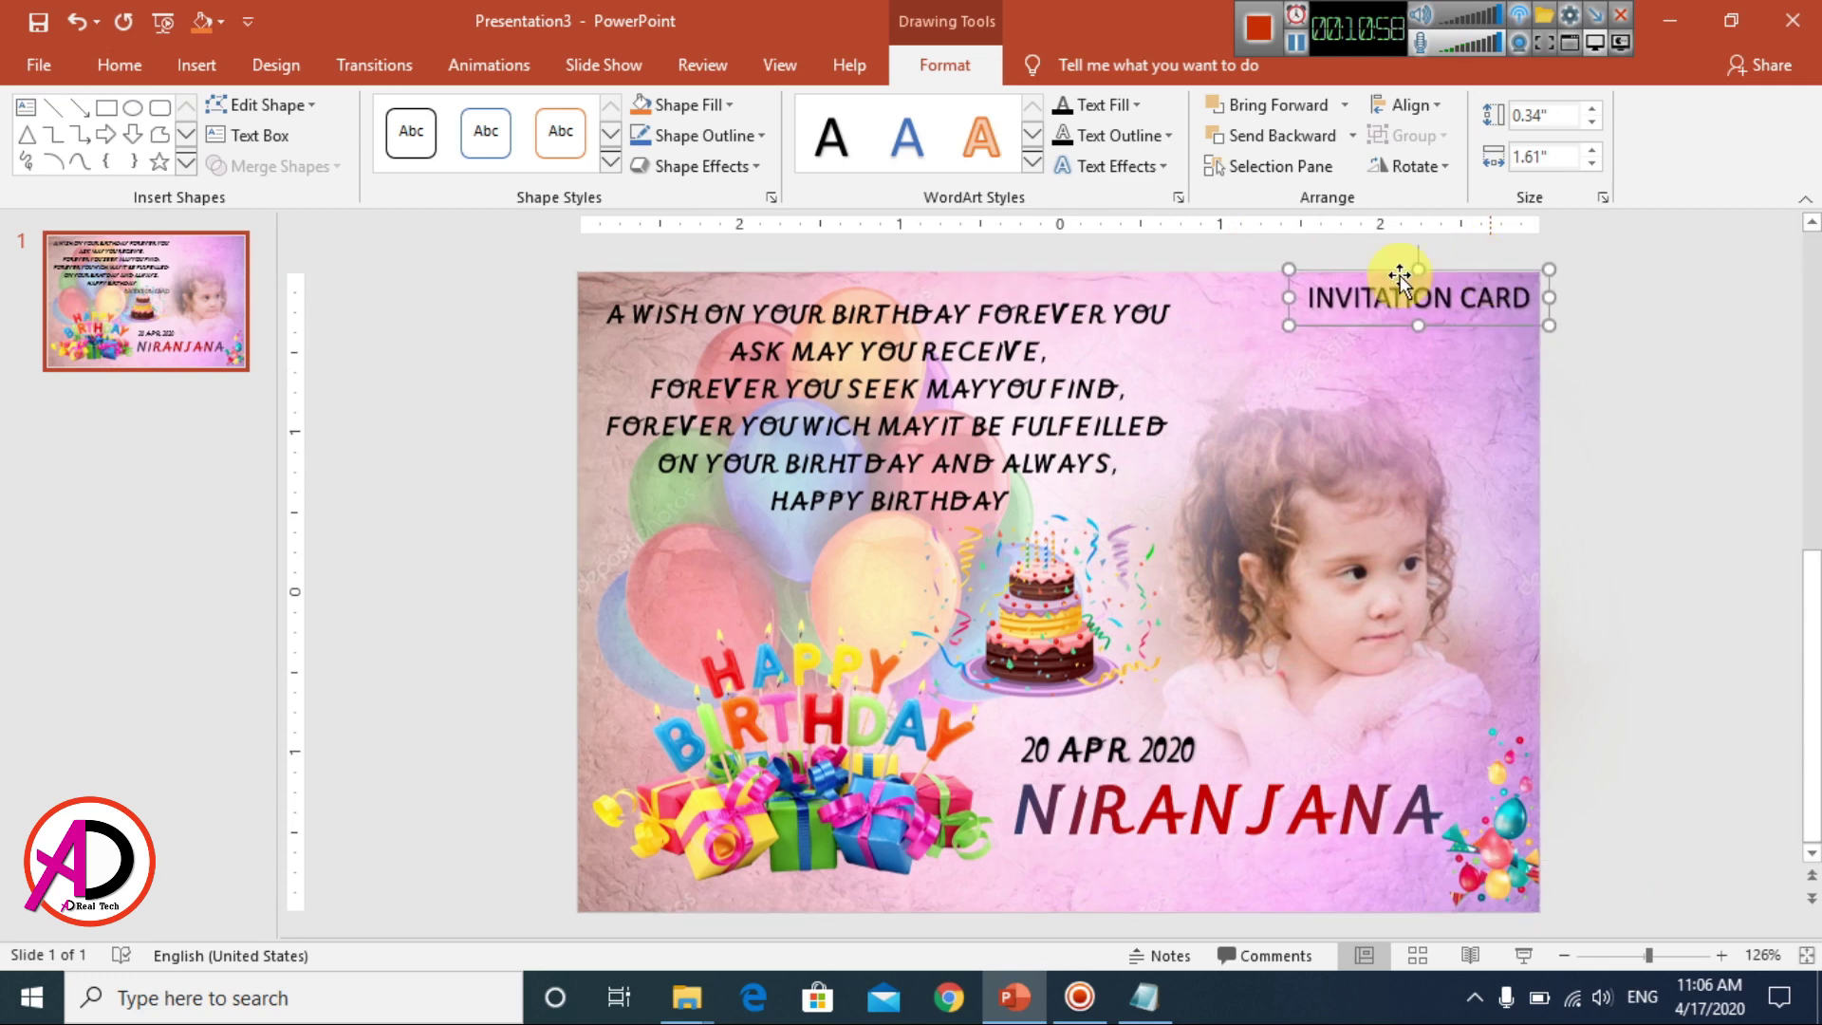
click(104, 65)
click(522, 116)
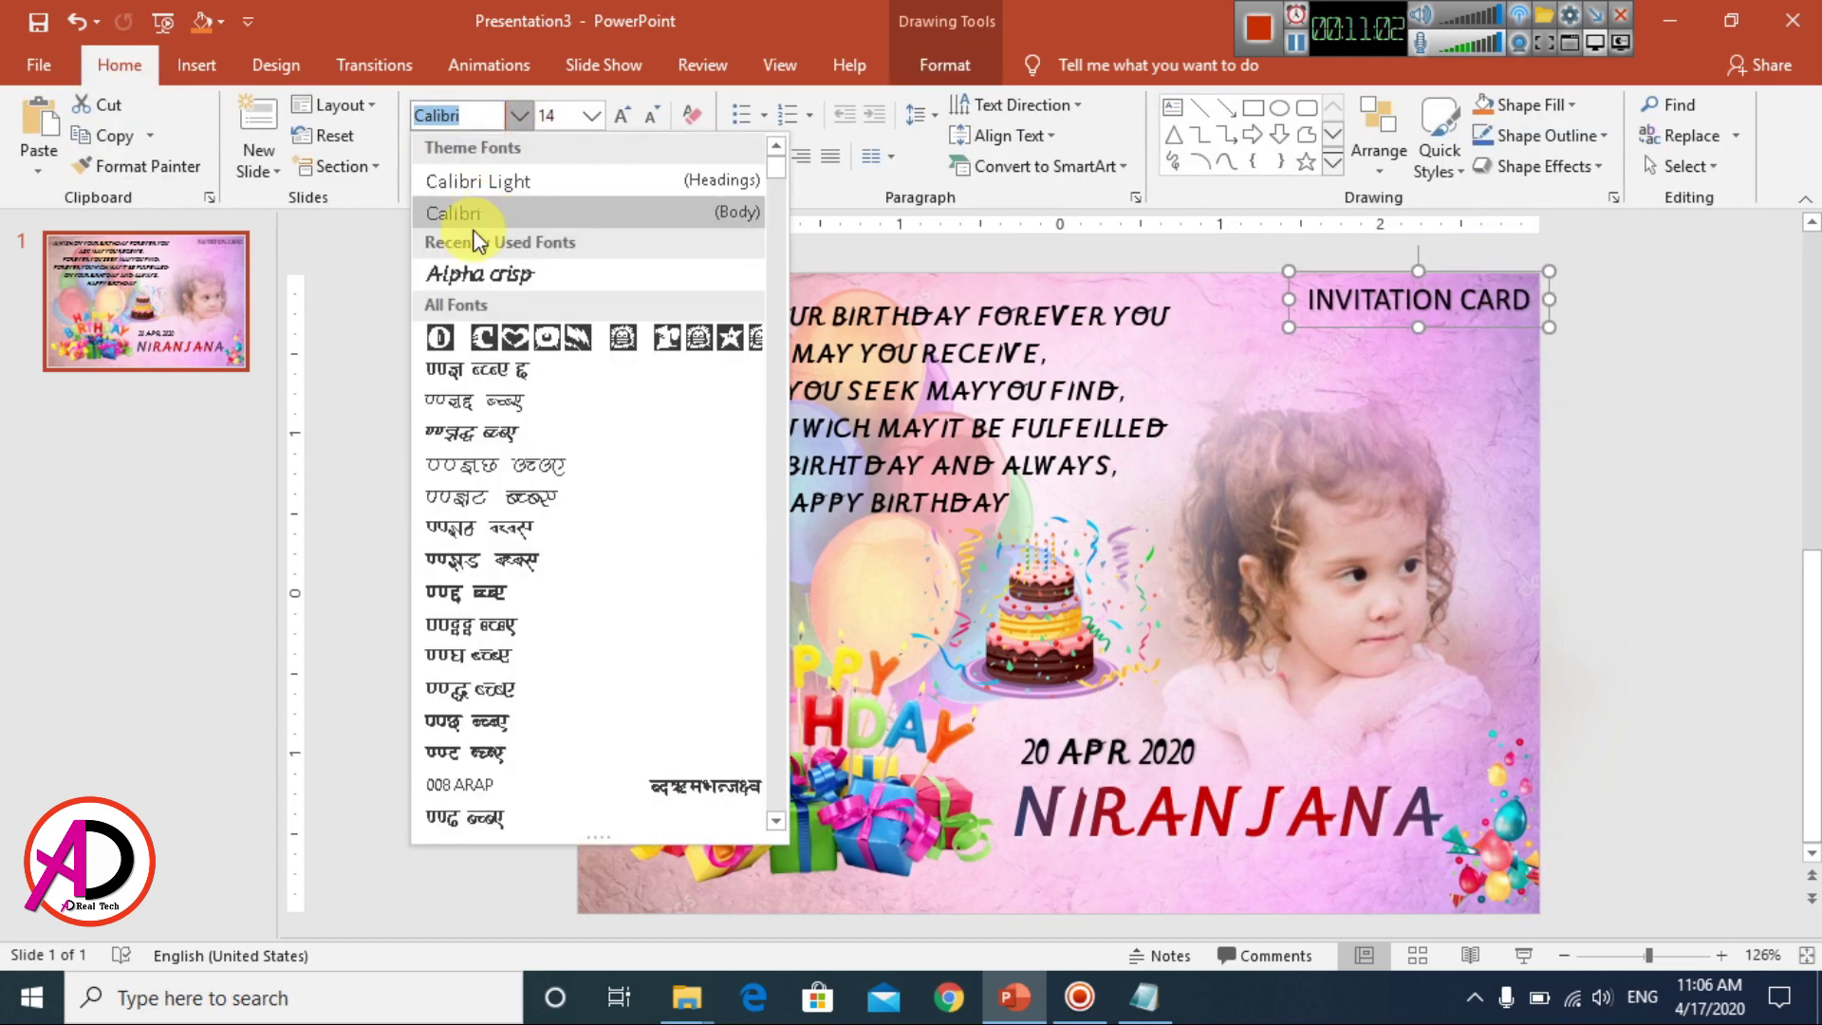
click(468, 272)
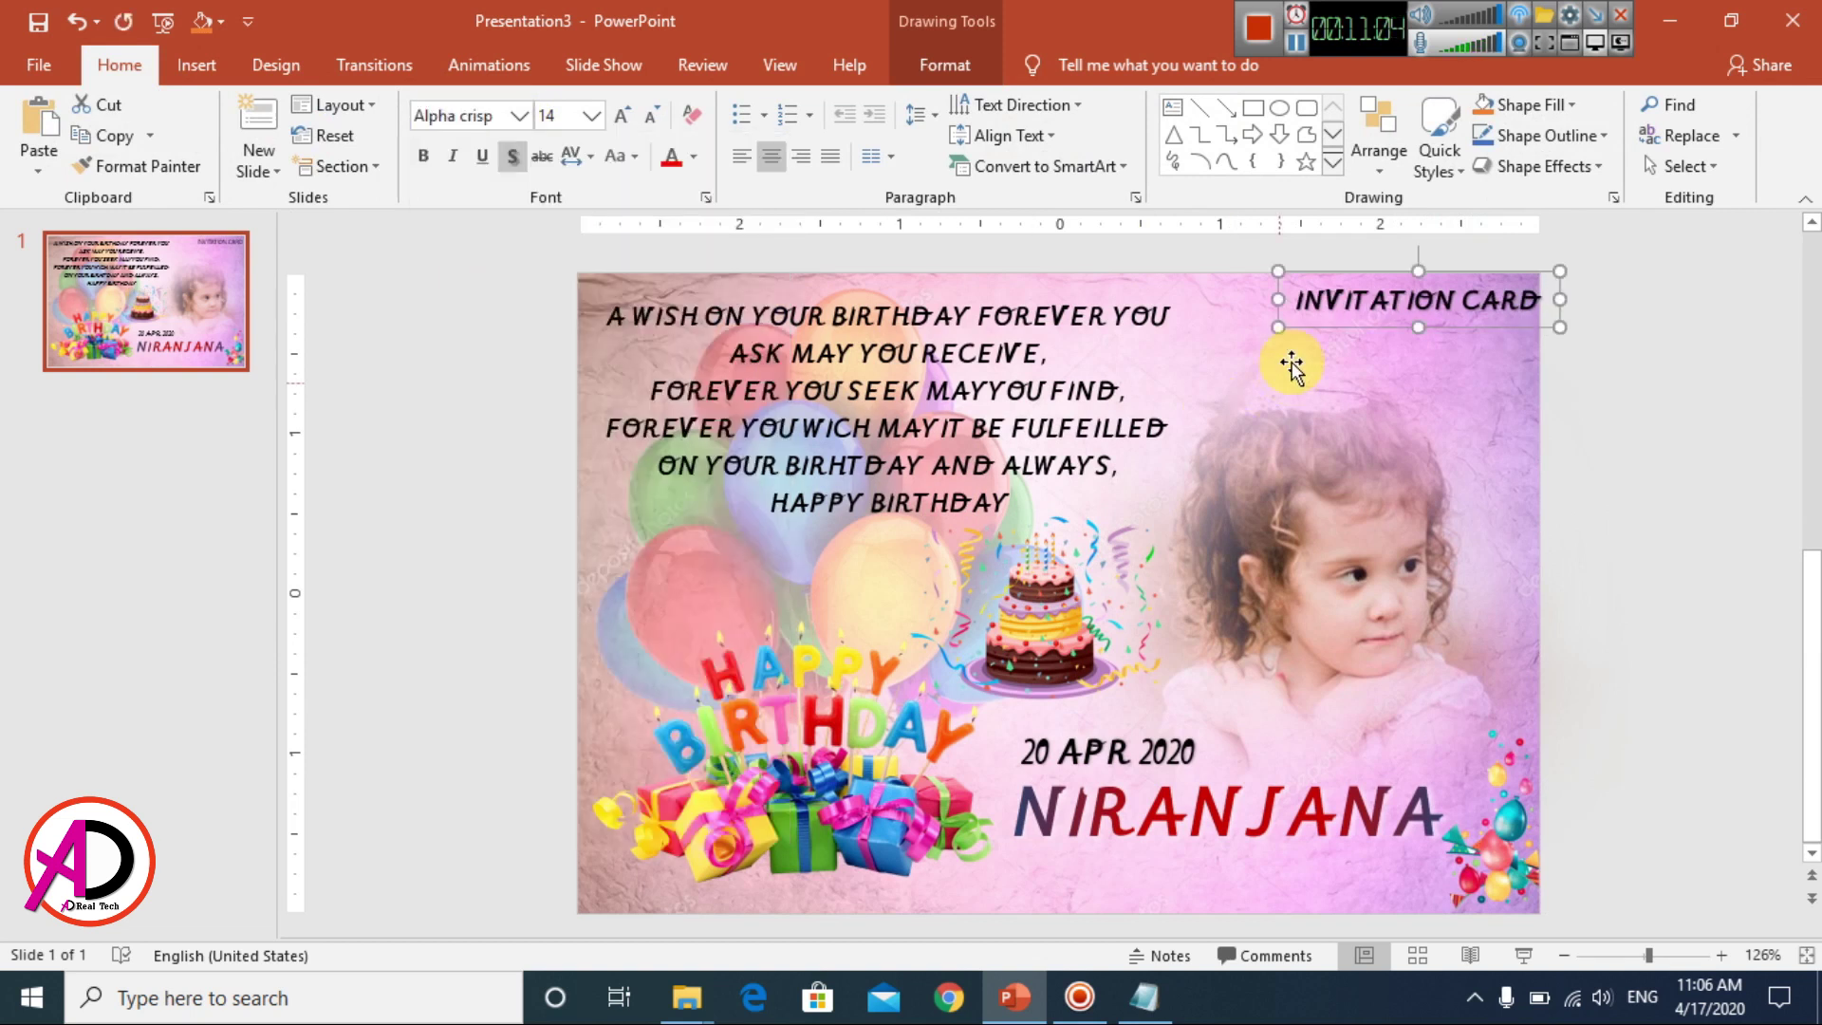
drag(1333, 268, 1322, 262)
click(1693, 429)
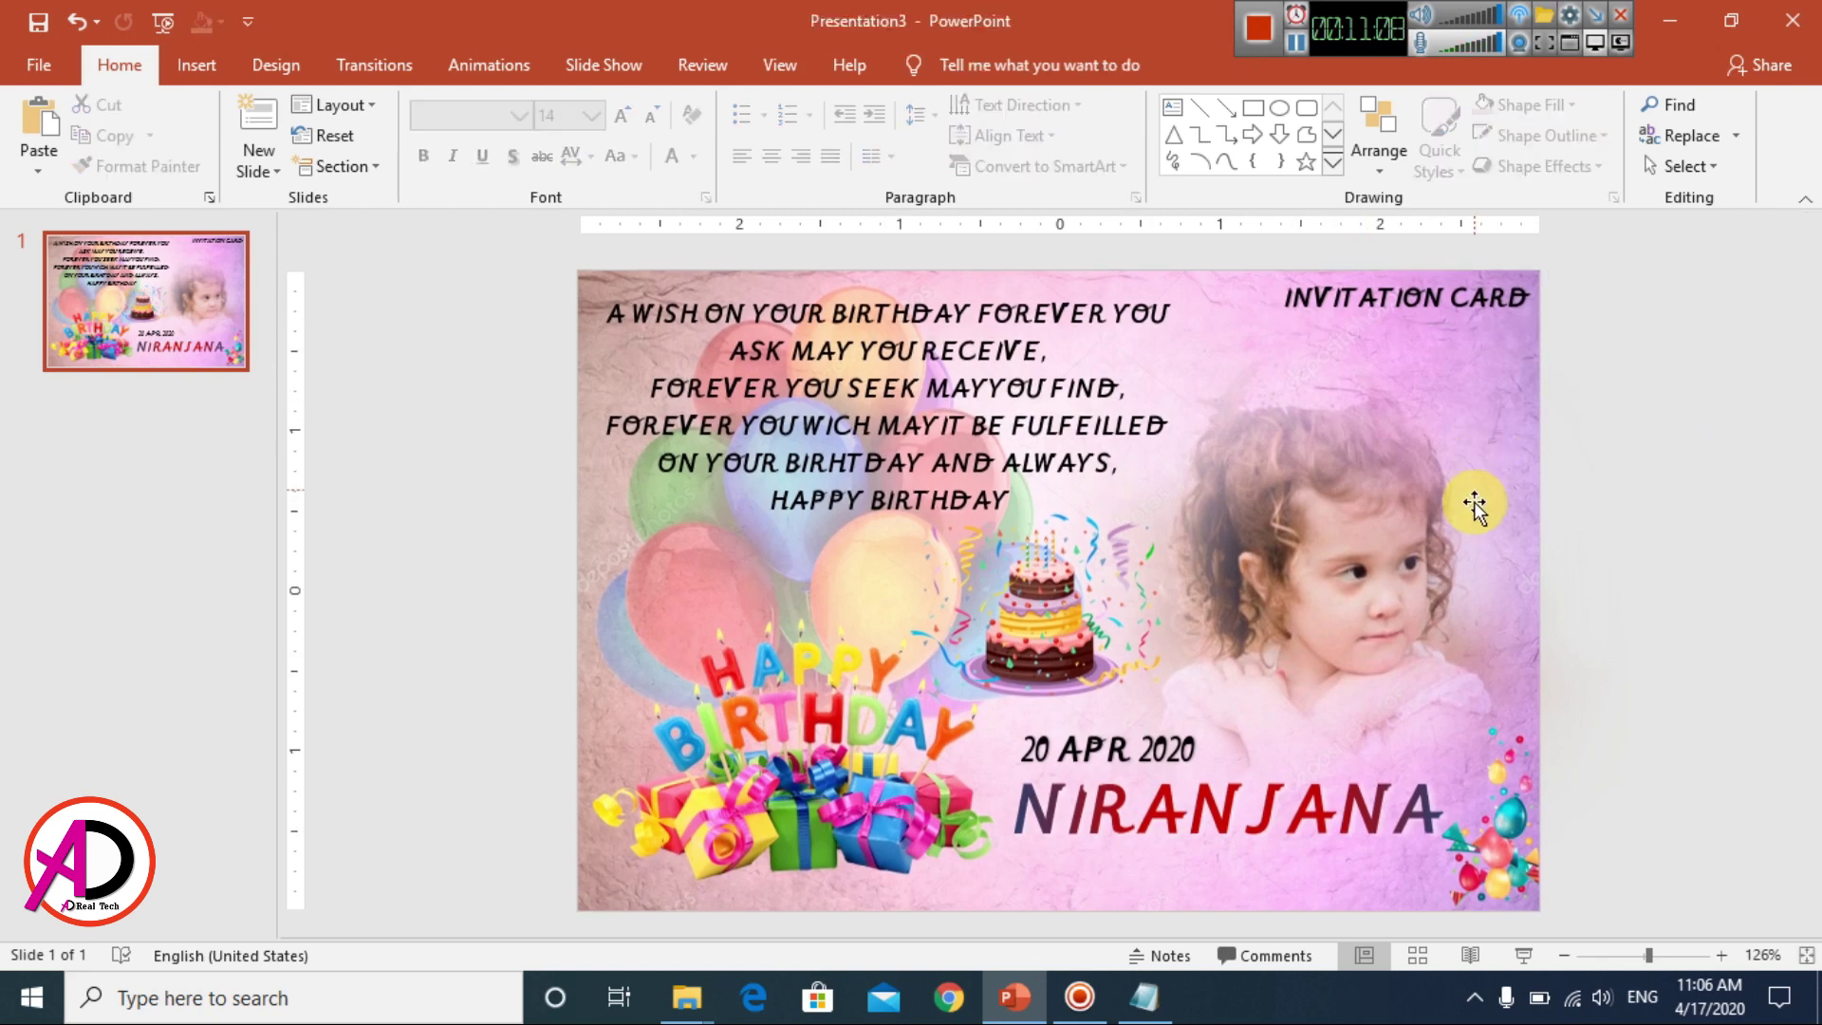
- Give the INVITATION CARD heading a red-to-blue radial gradient text fill
triple_click(1363, 300)
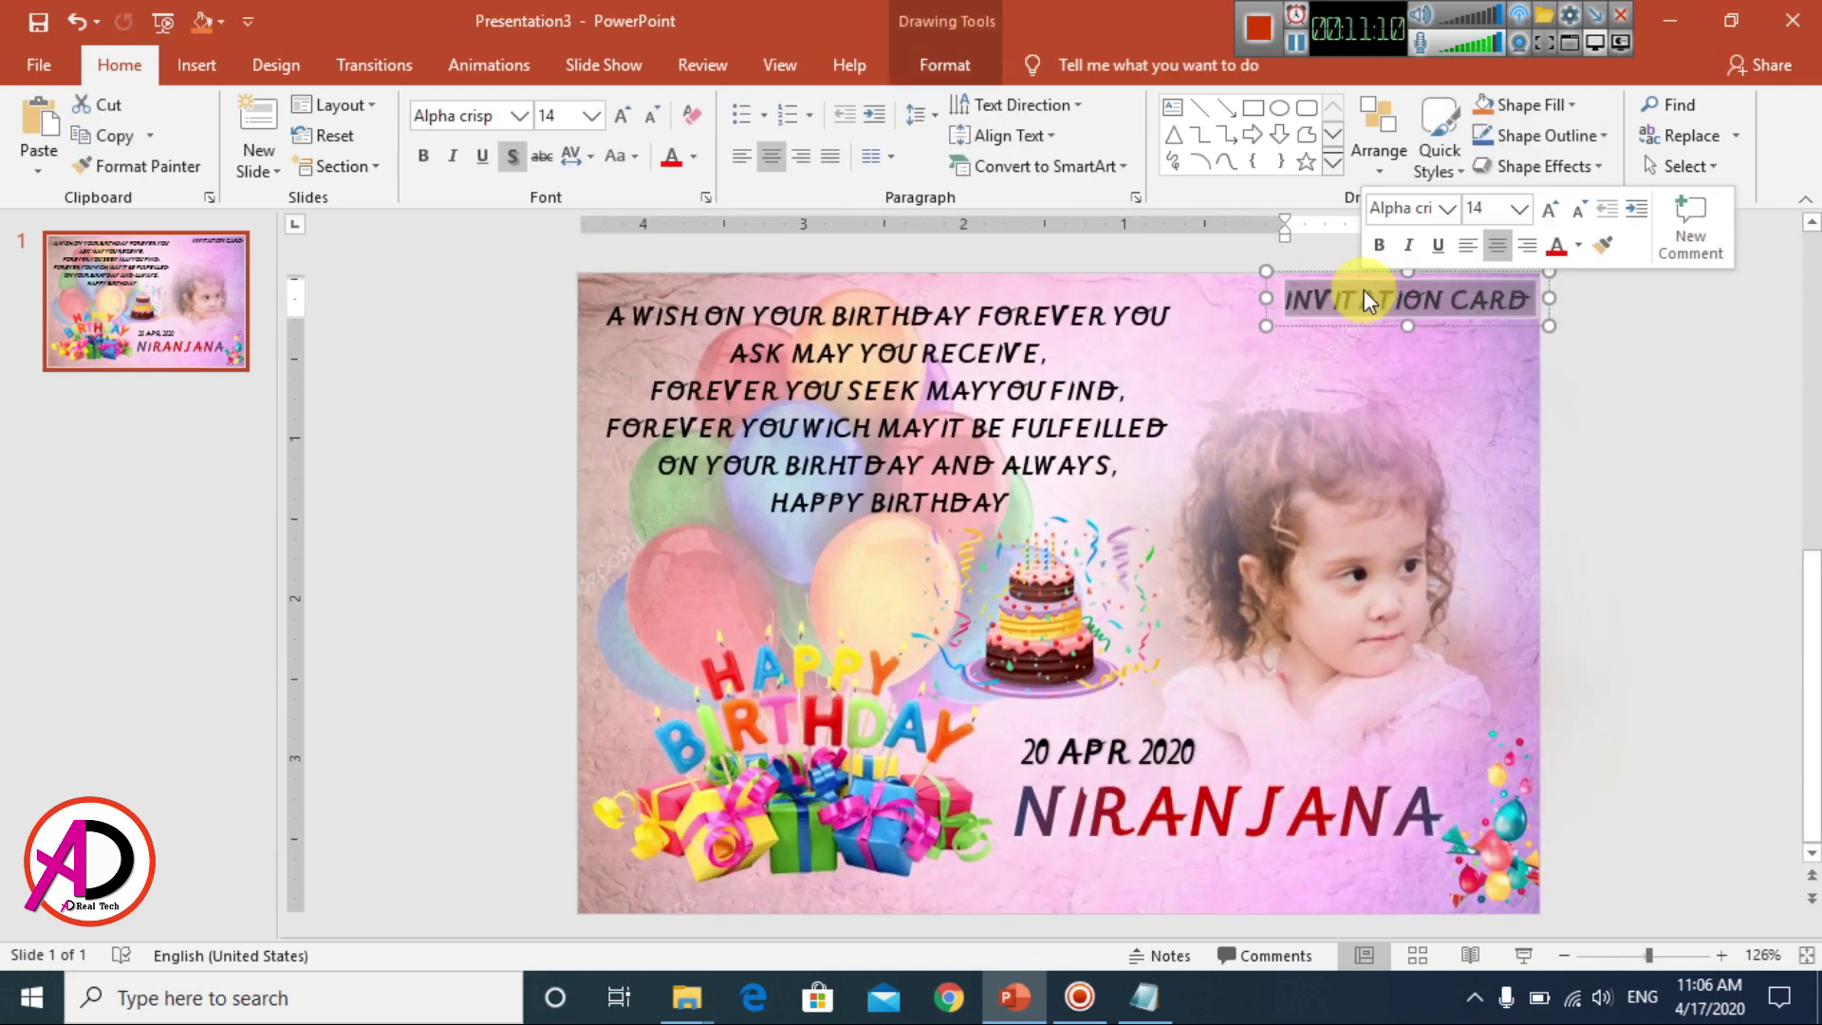
click(944, 64)
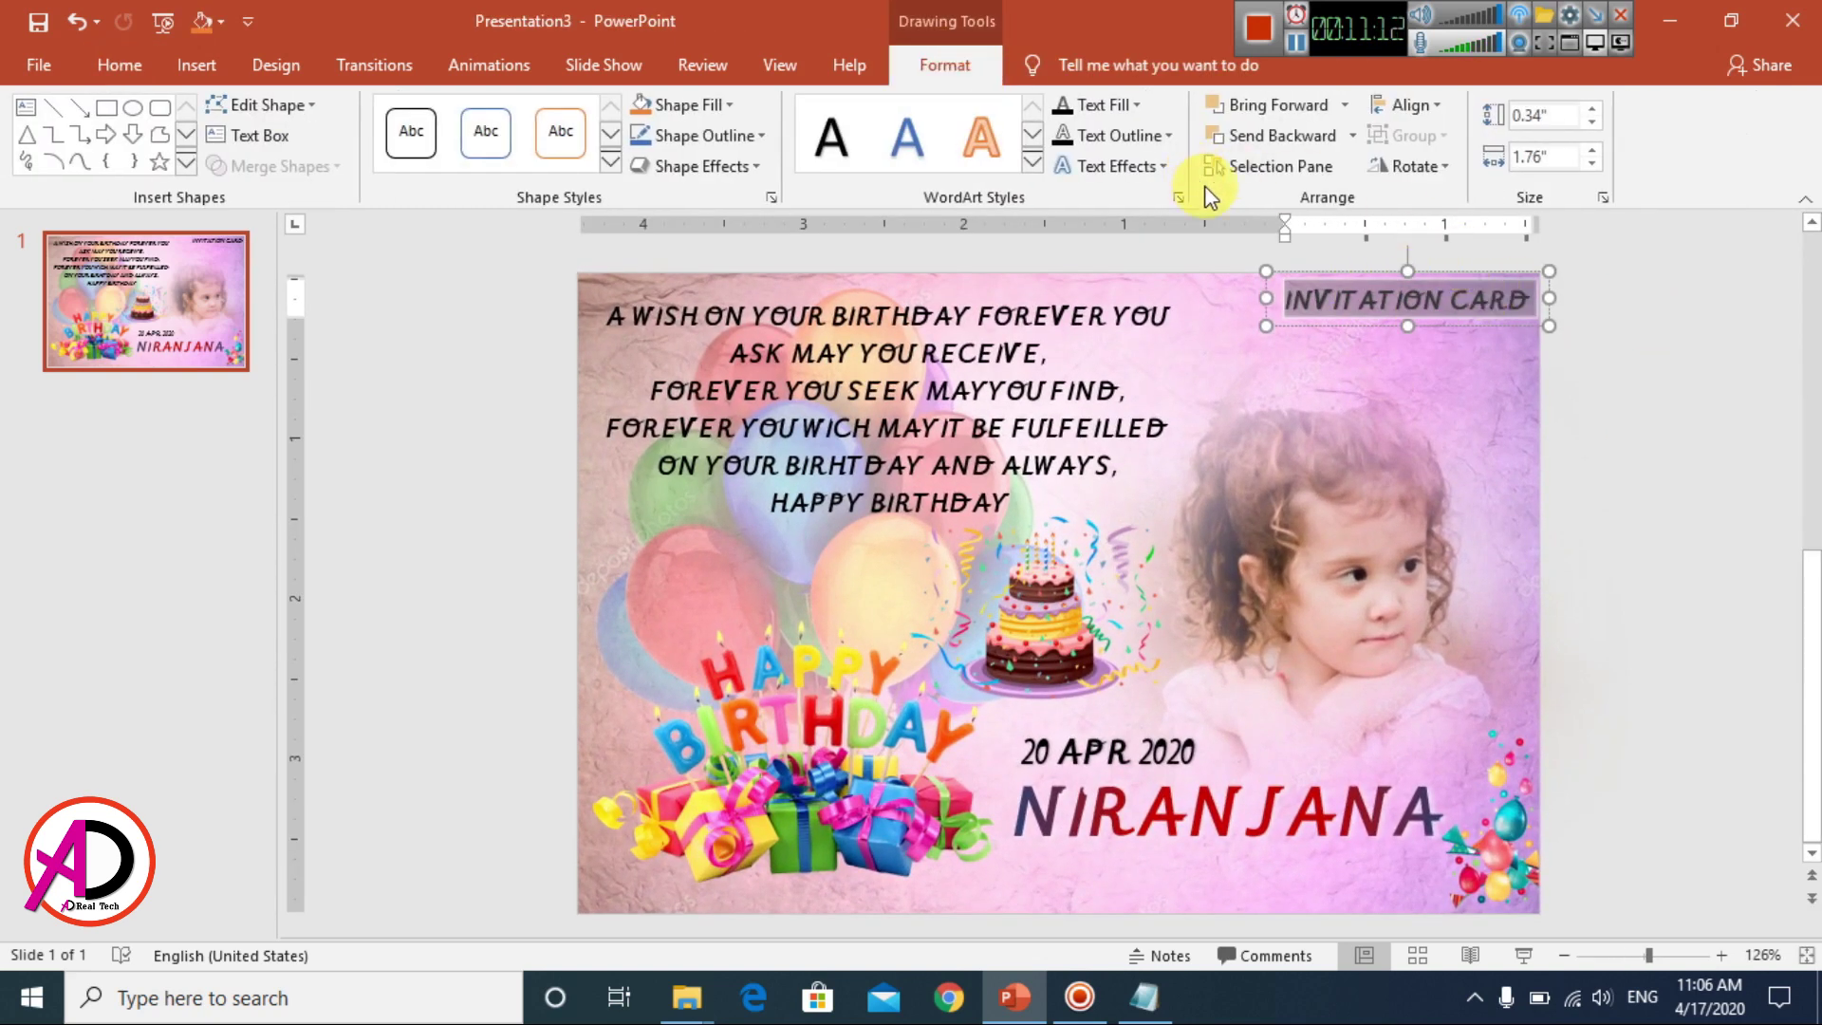
click(1177, 197)
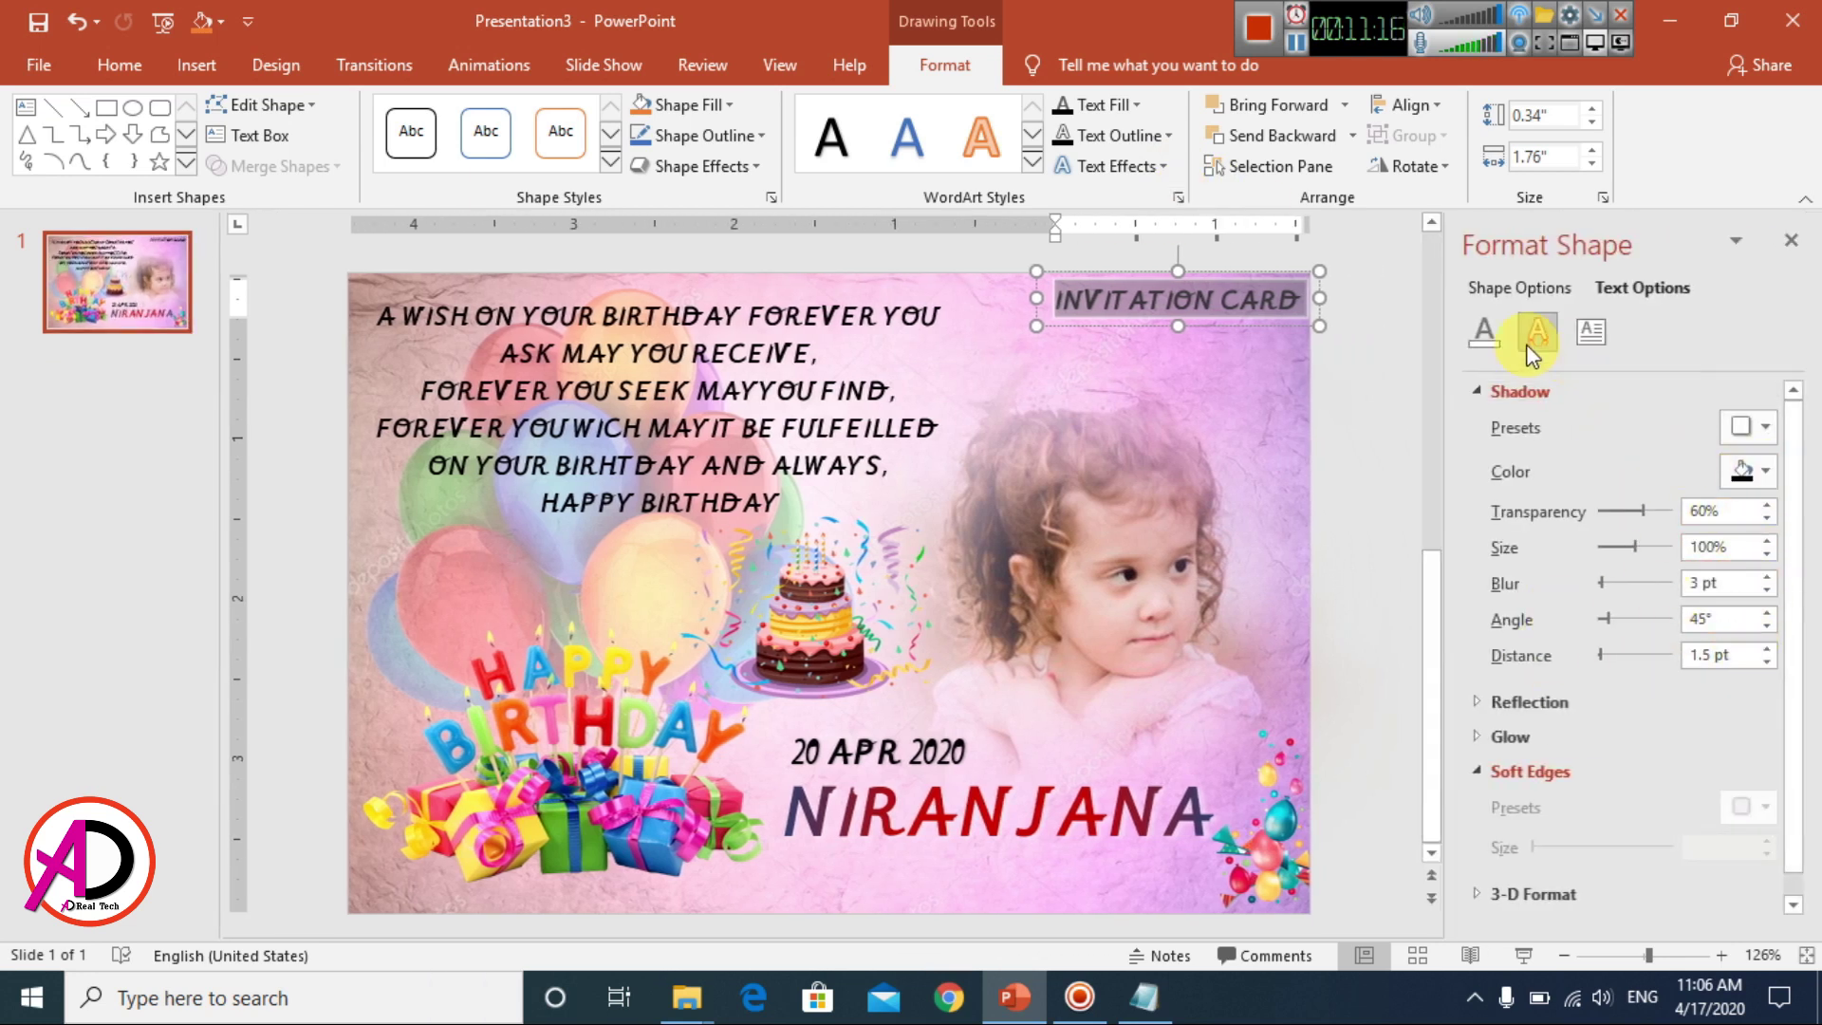
click(1485, 331)
click(1522, 491)
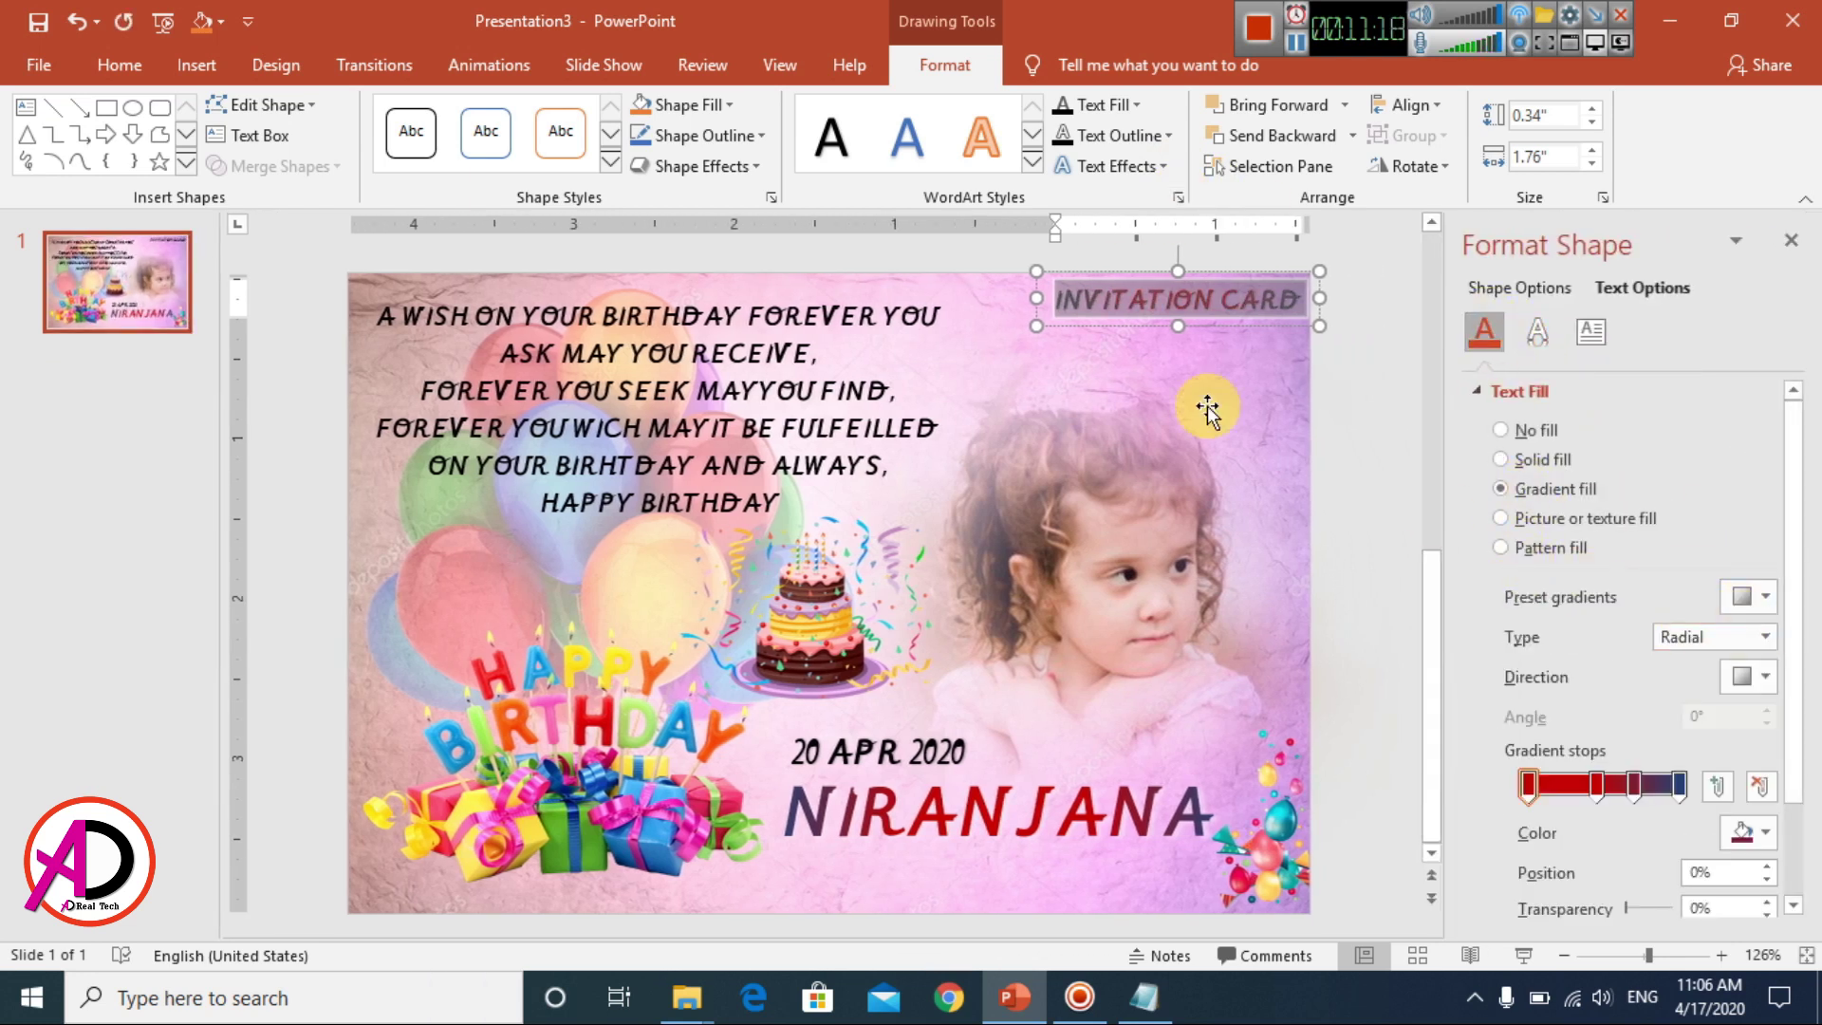
click(1791, 240)
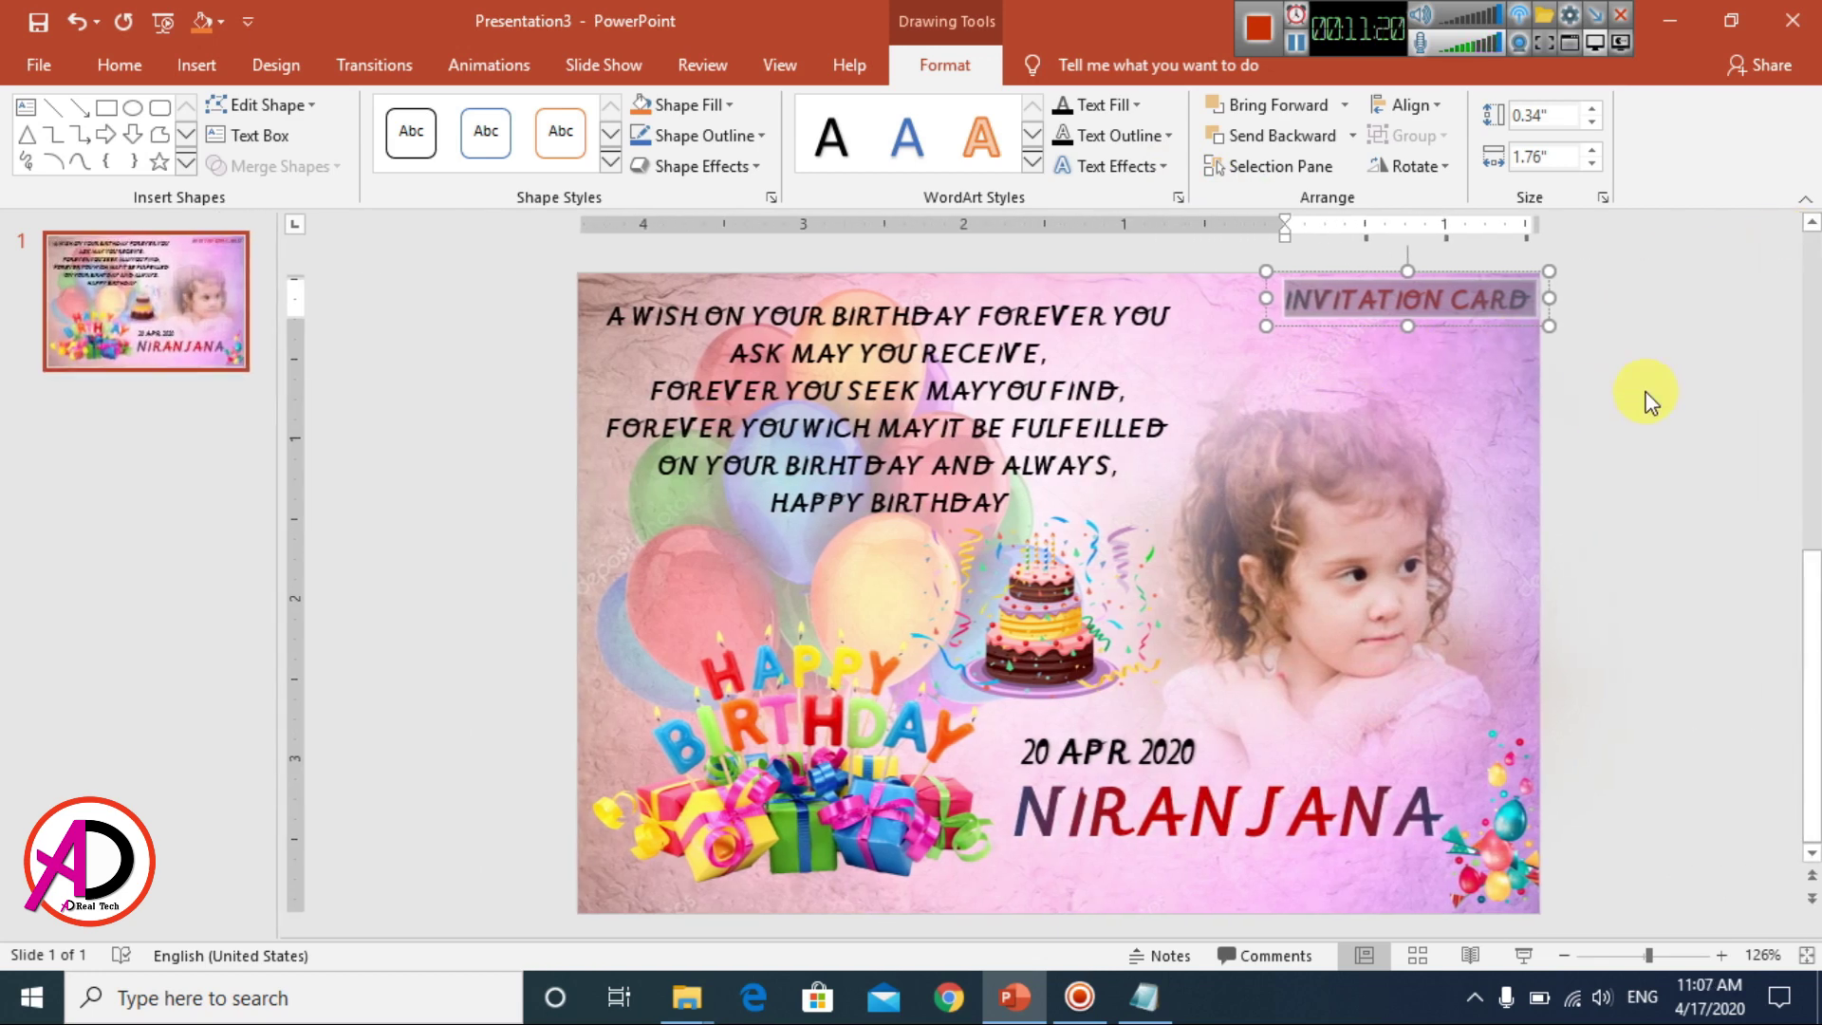
click(1647, 394)
scroll(1416, 496, down, 3)
scroll(1415, 496, up, 4)
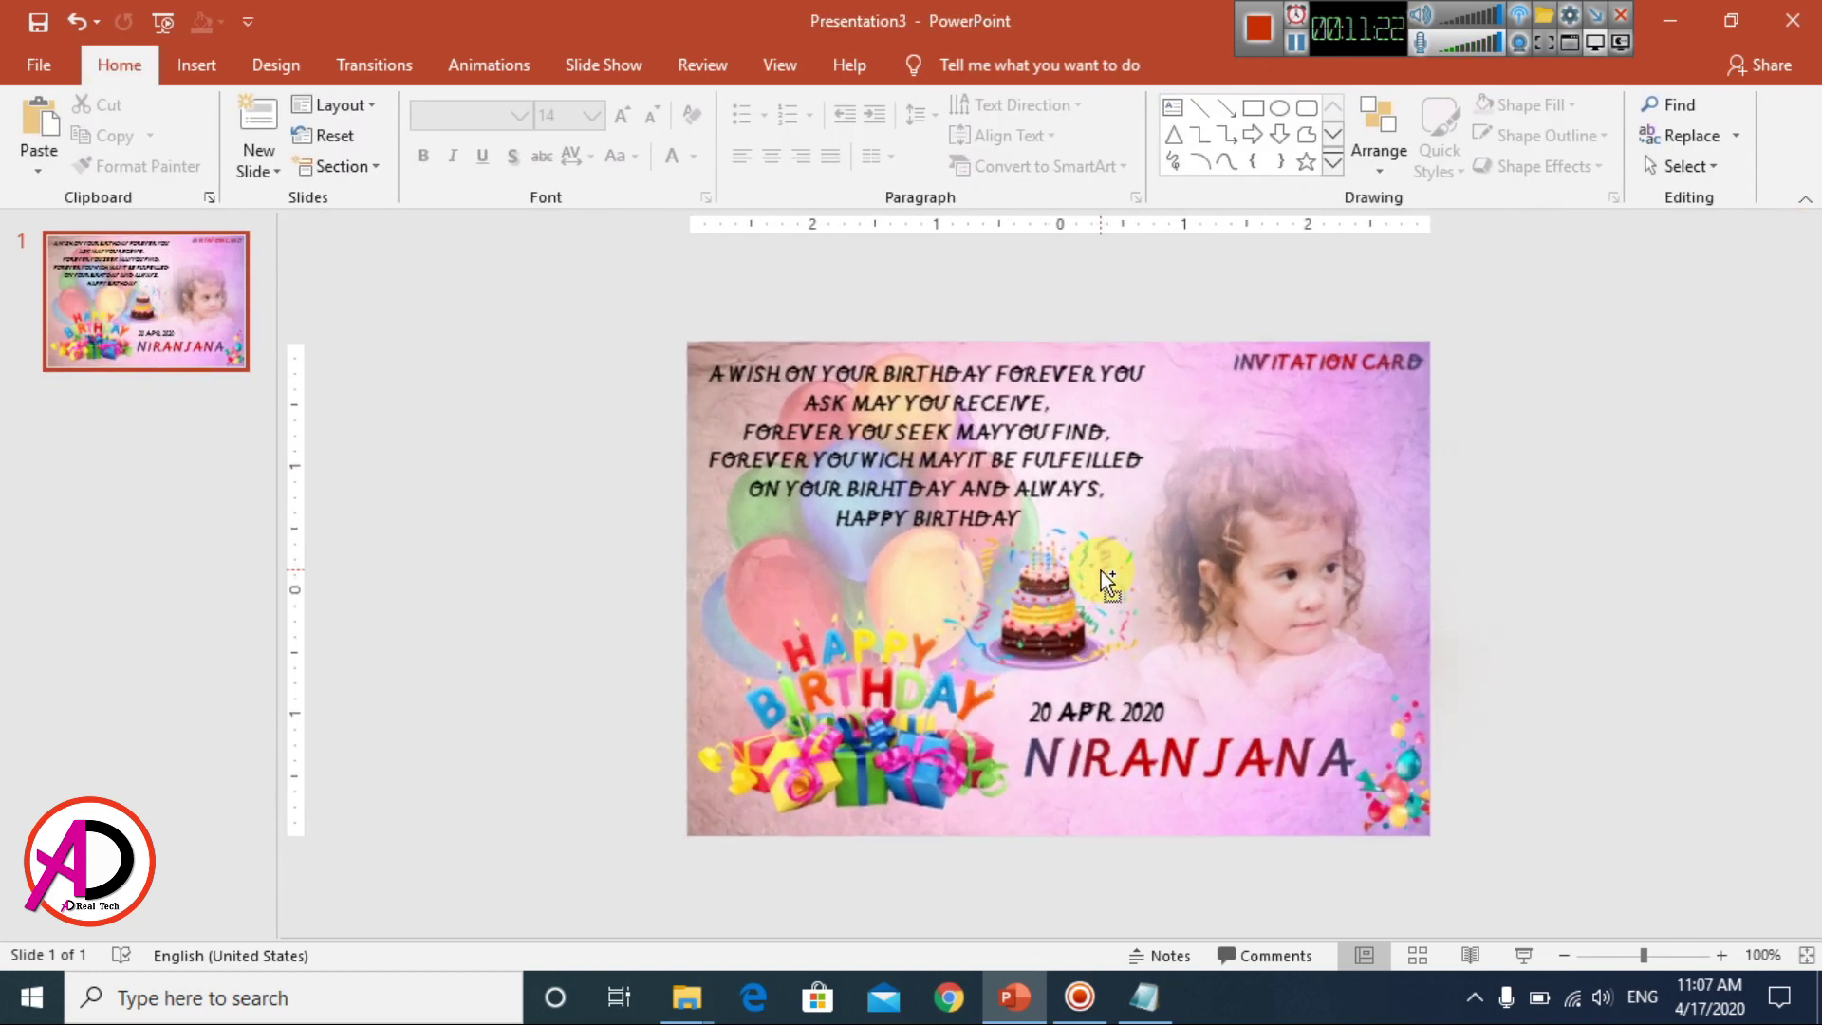
- Apply the same red-to-blue radial gradient text fill to the birthday wish text
click(1034, 517)
drag(1043, 521, 679, 359)
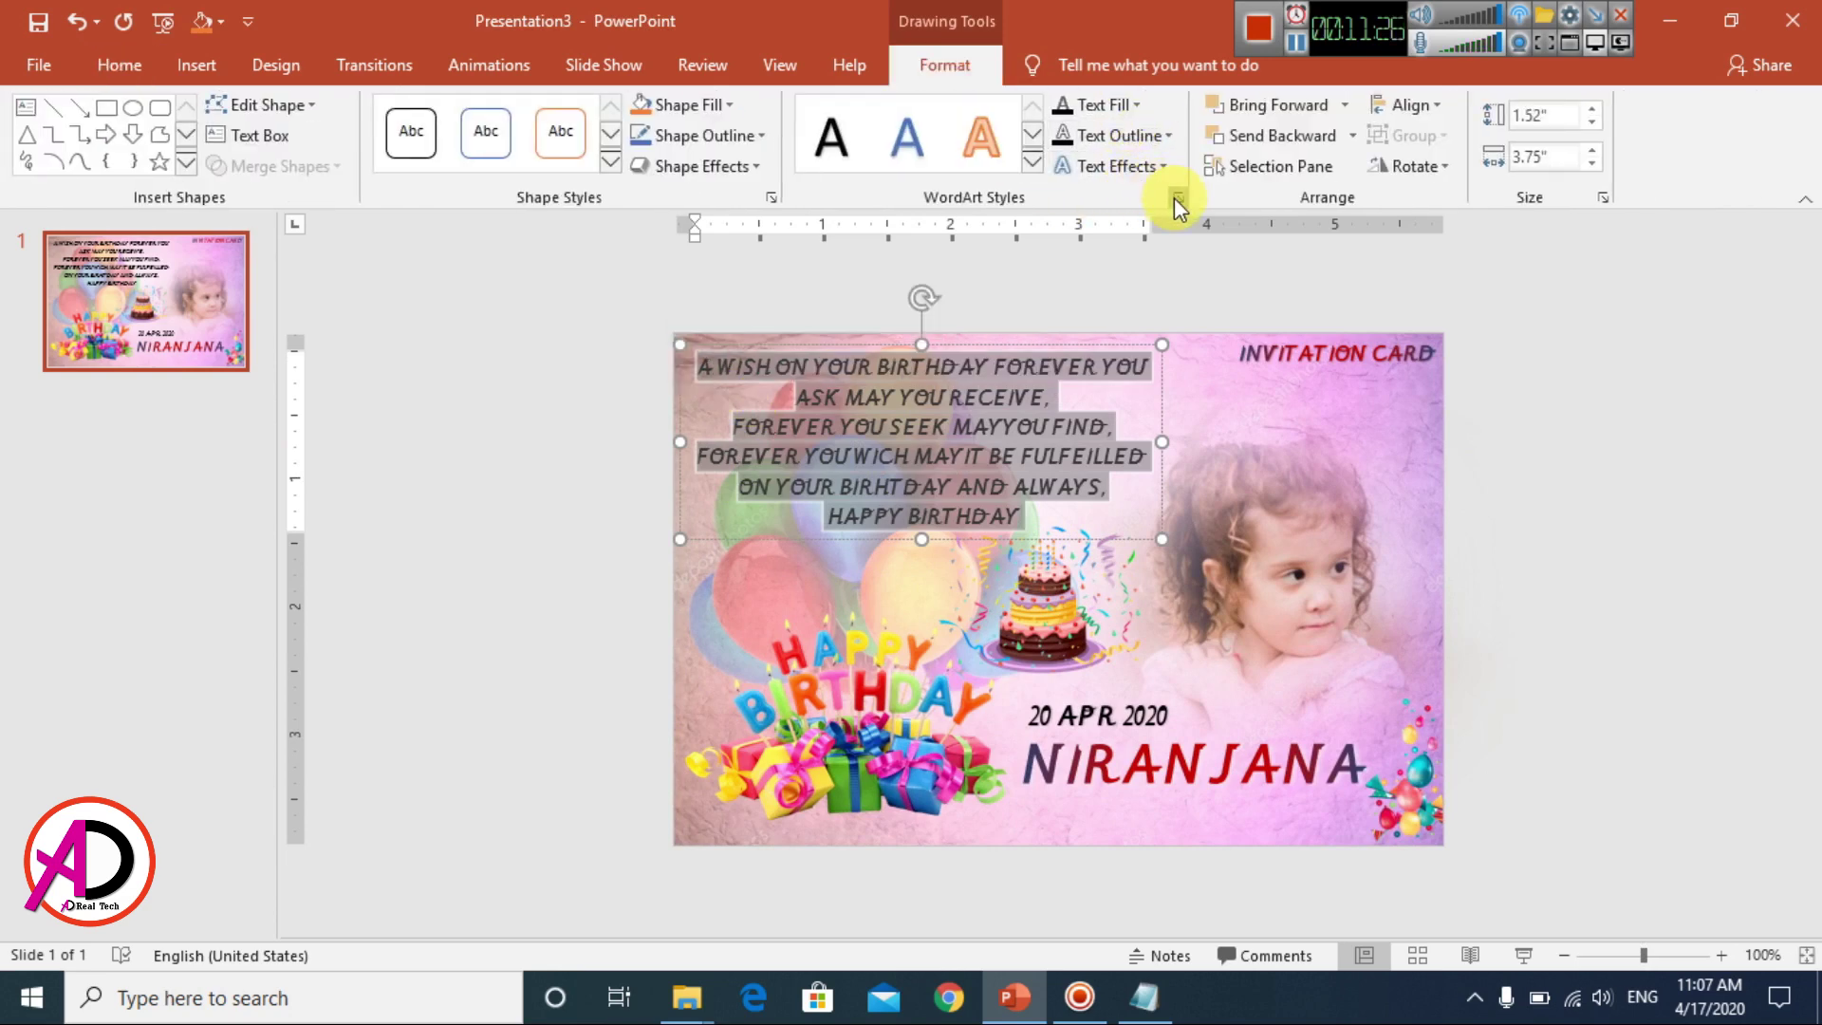
click(1177, 198)
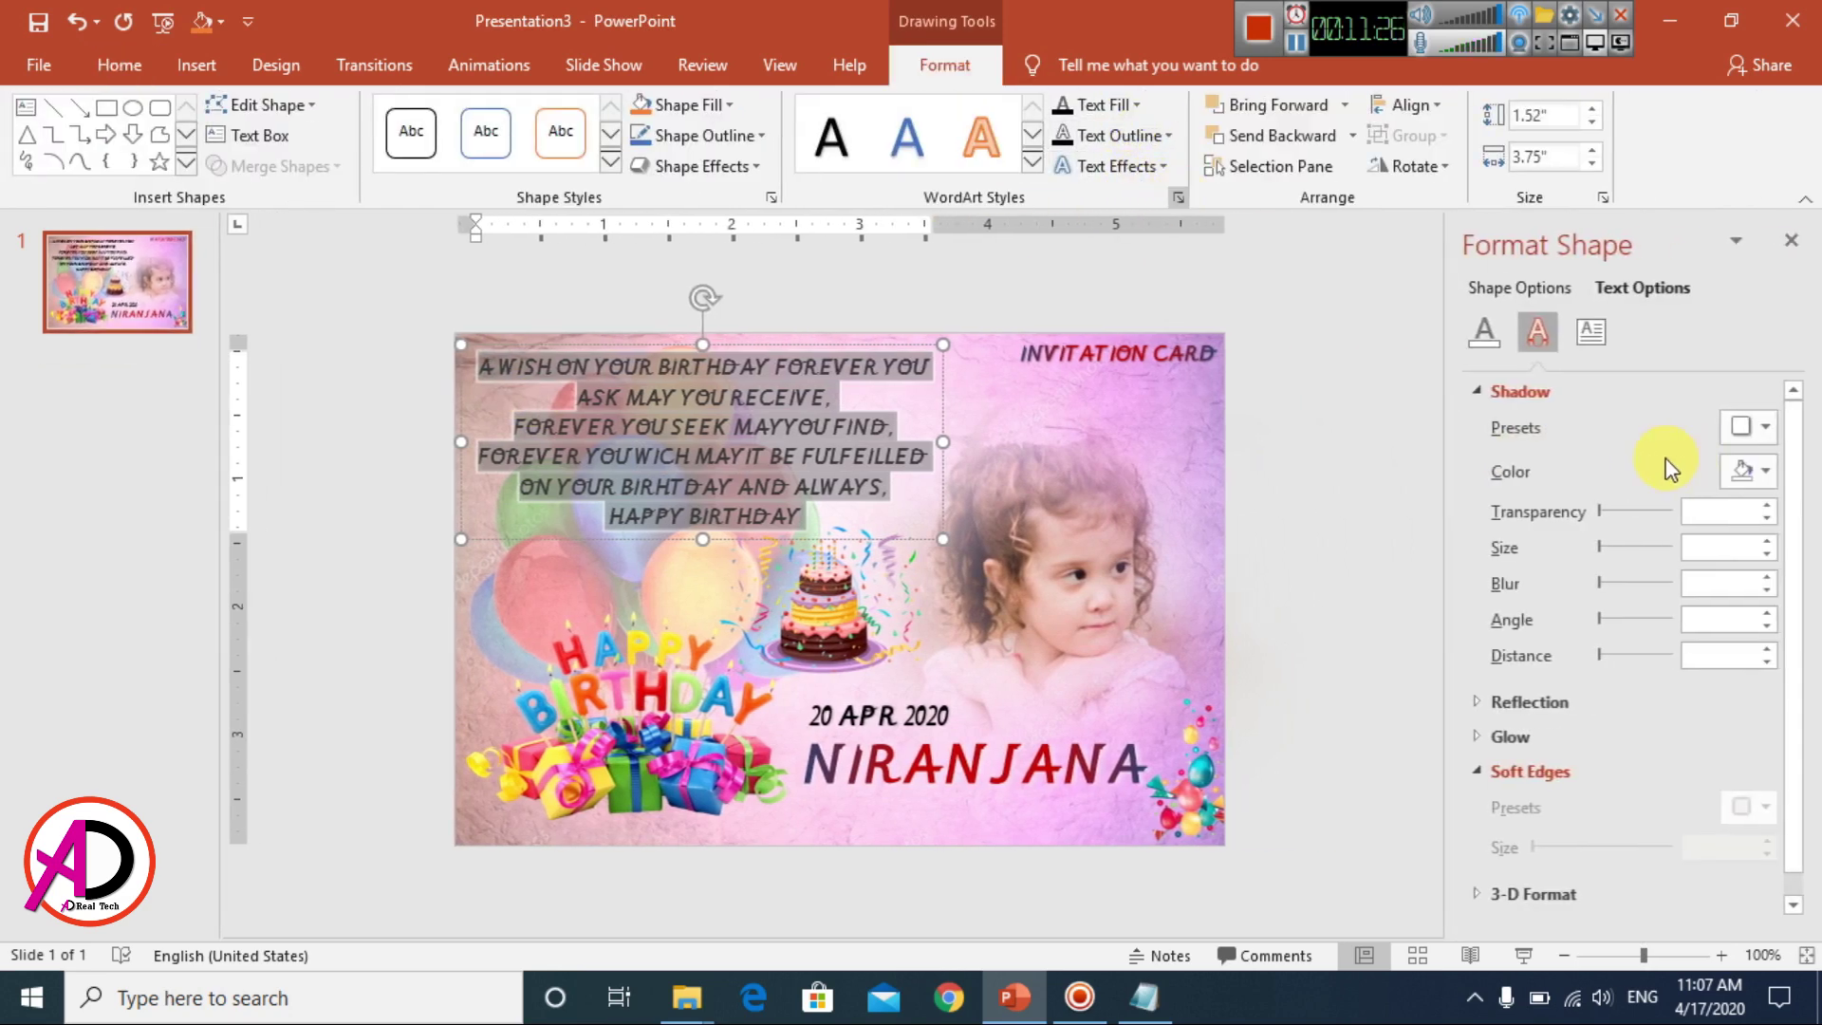
click(1485, 331)
click(1500, 489)
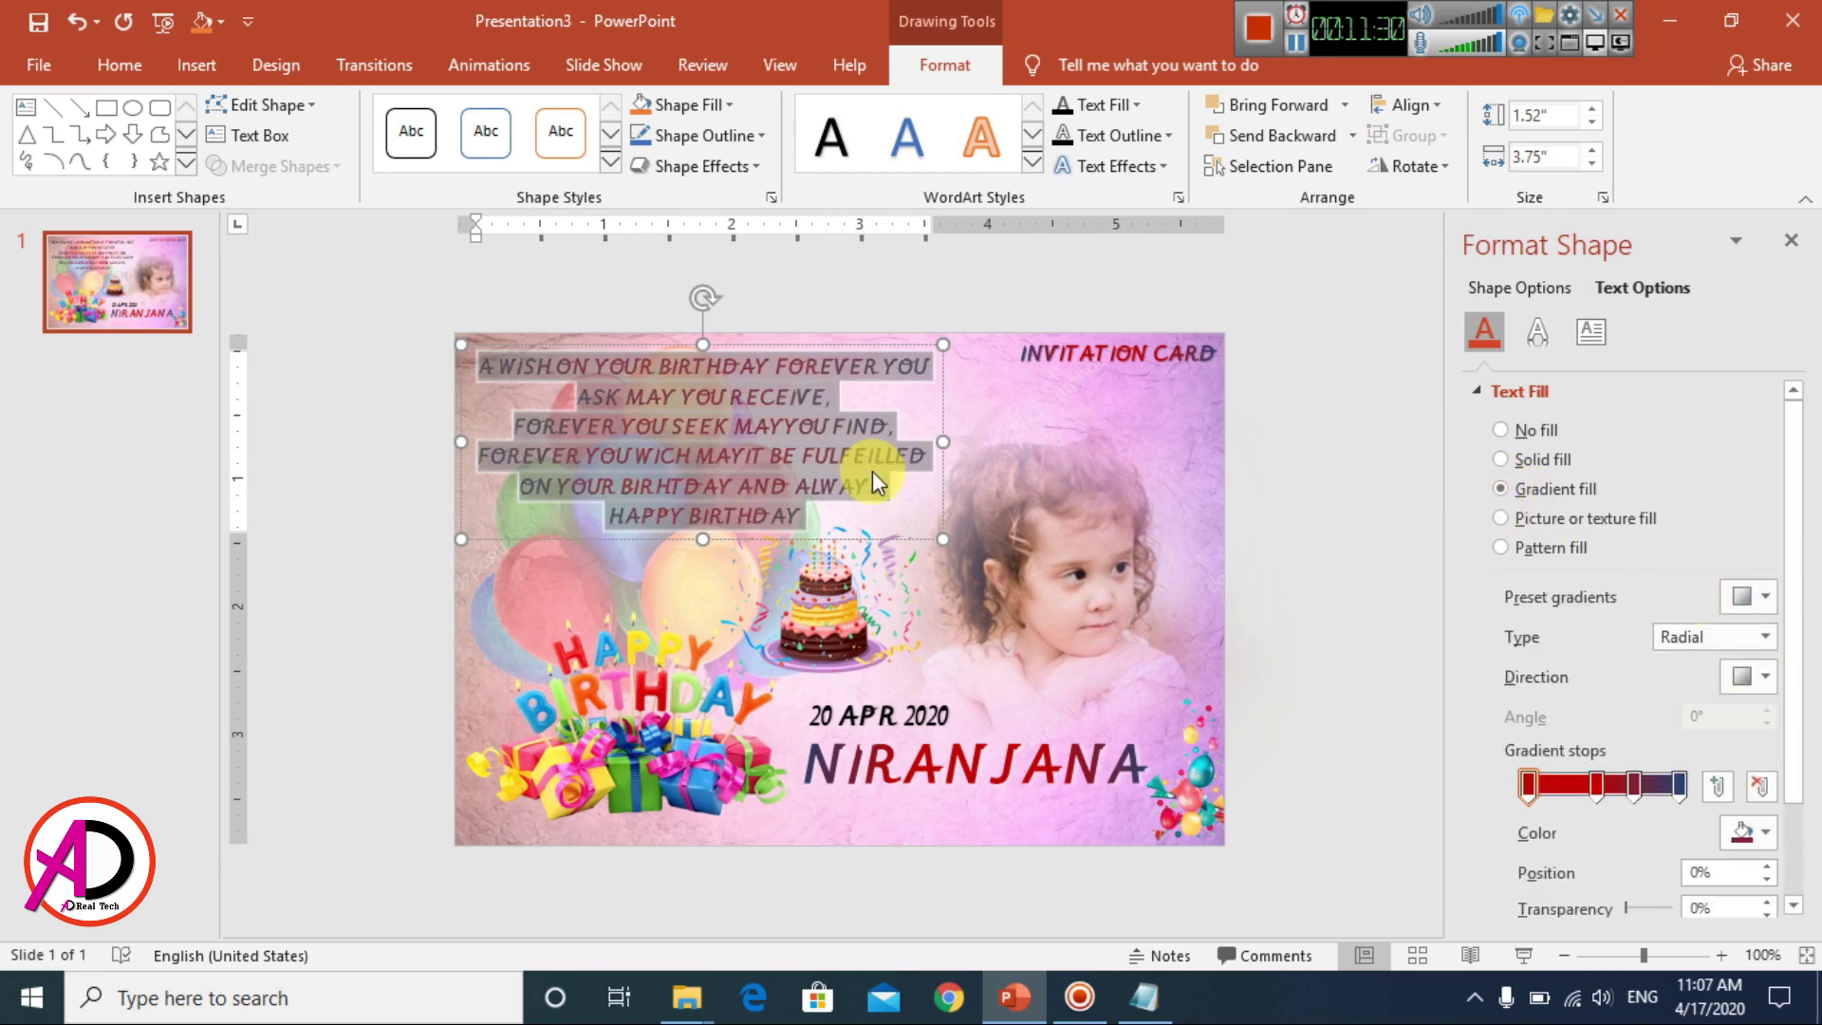
click(1338, 486)
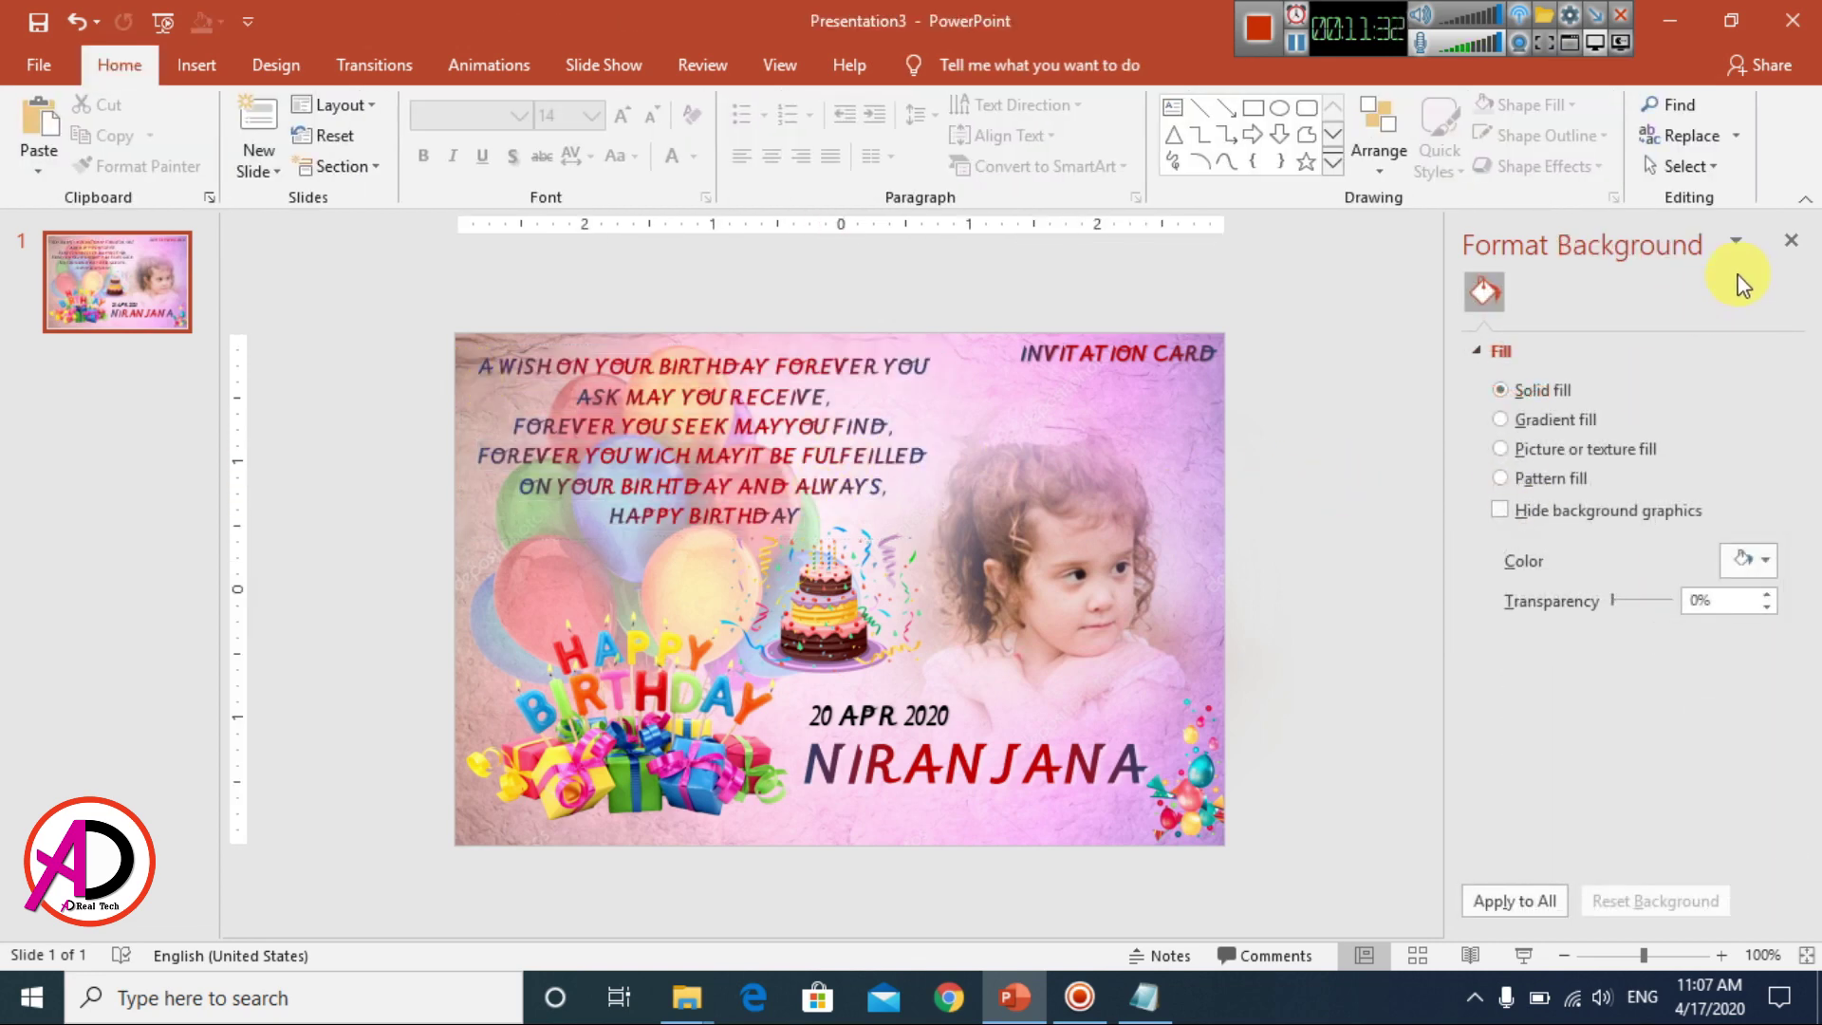
- Close the Format Background pane to view the finished birthday invitation card
click(1791, 240)
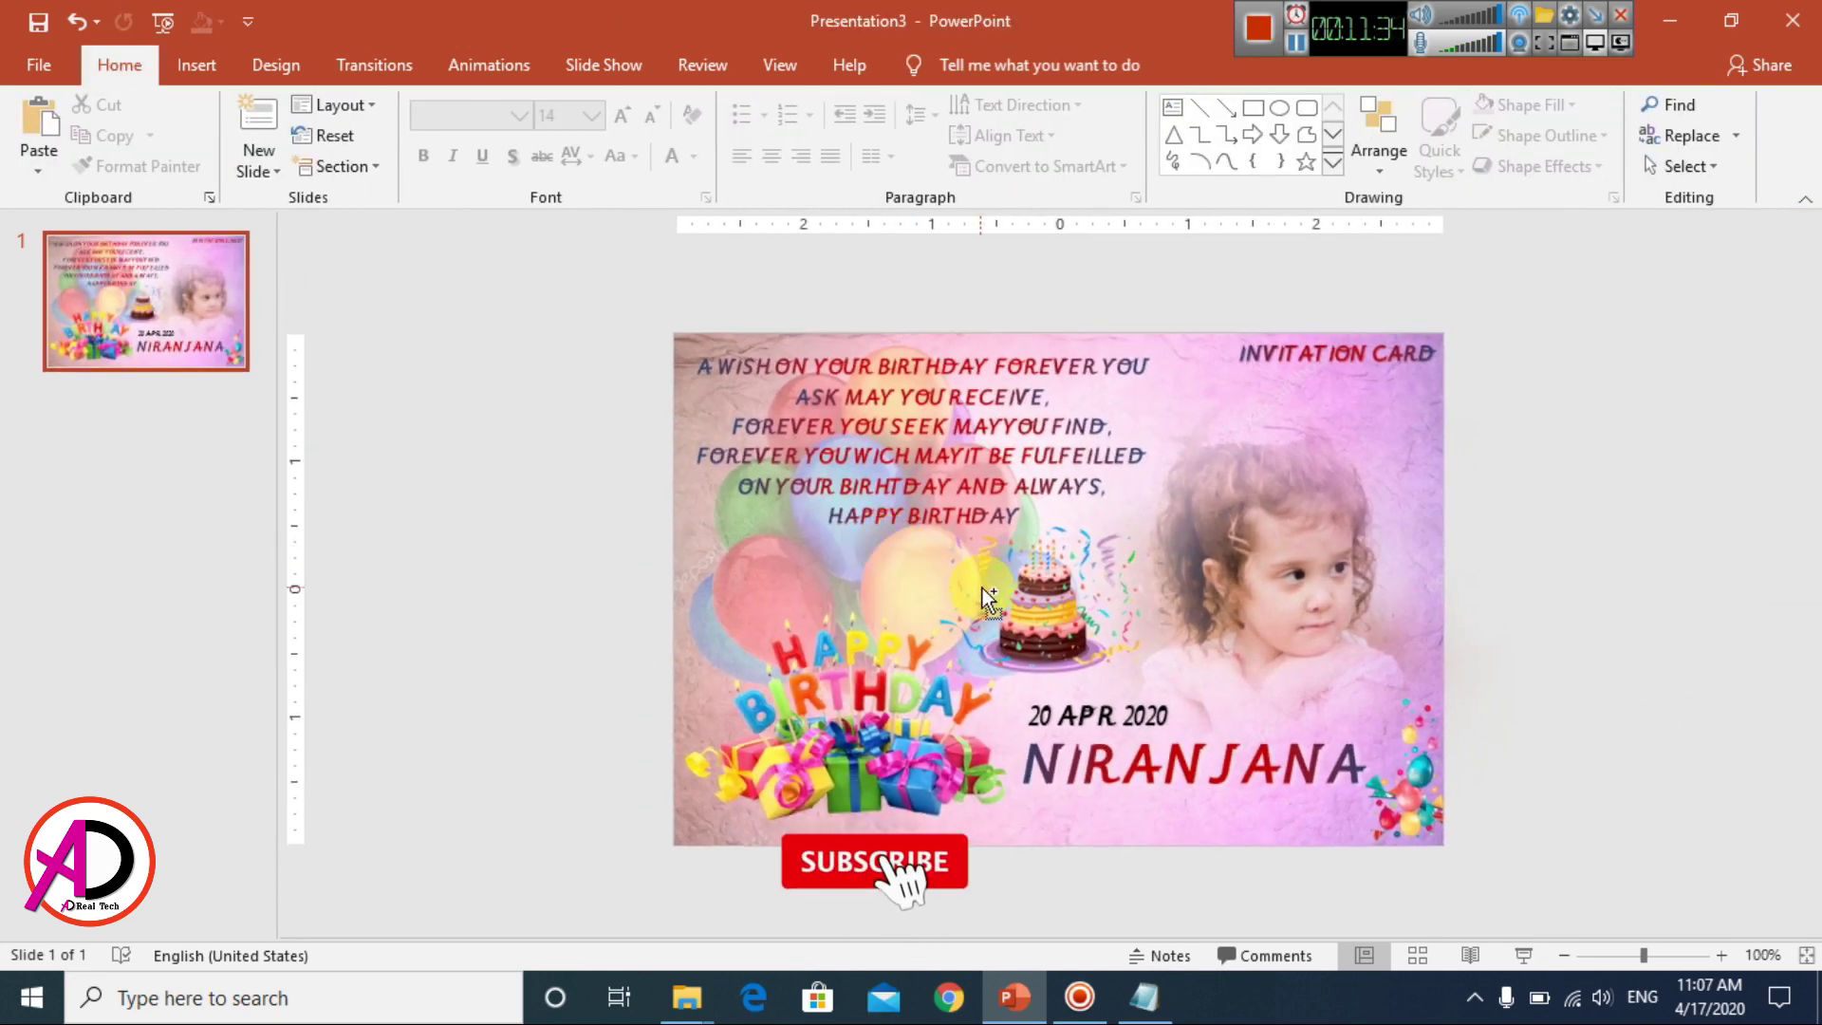
ctrl+scroll(694, 485, up, 3)
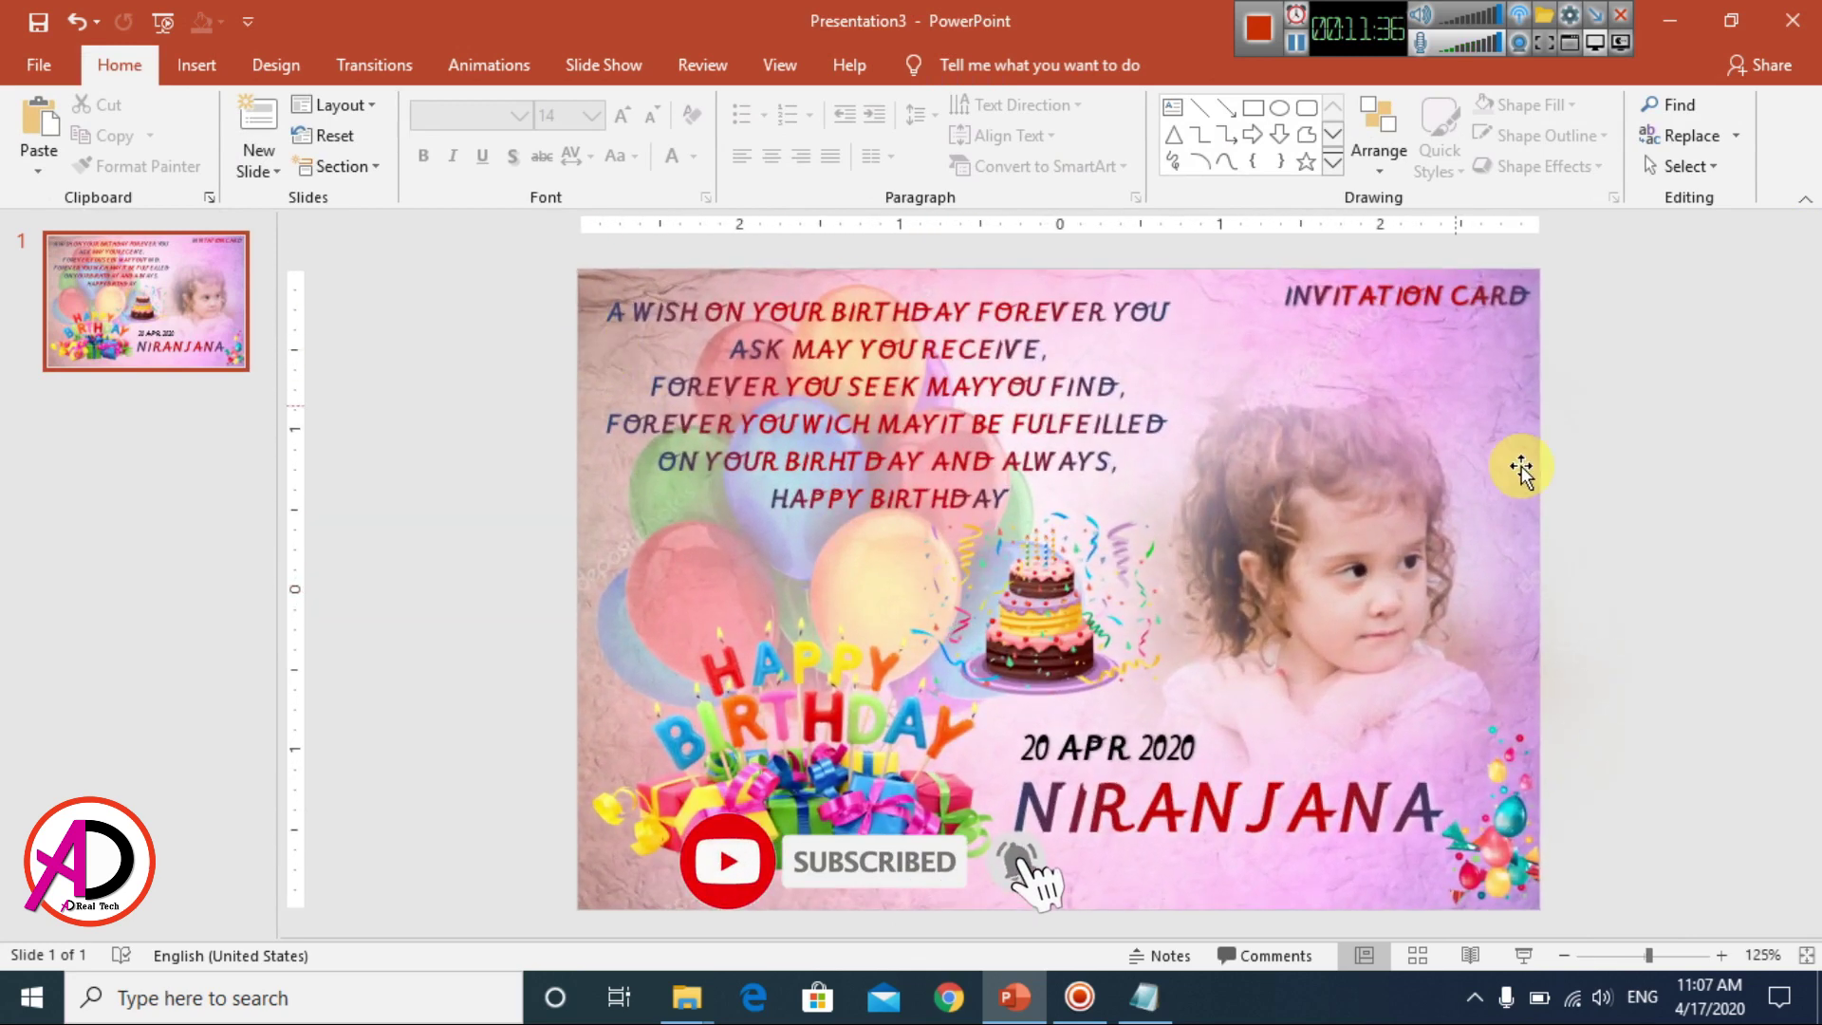
ctrl+scroll(1419, 623, down, 3)
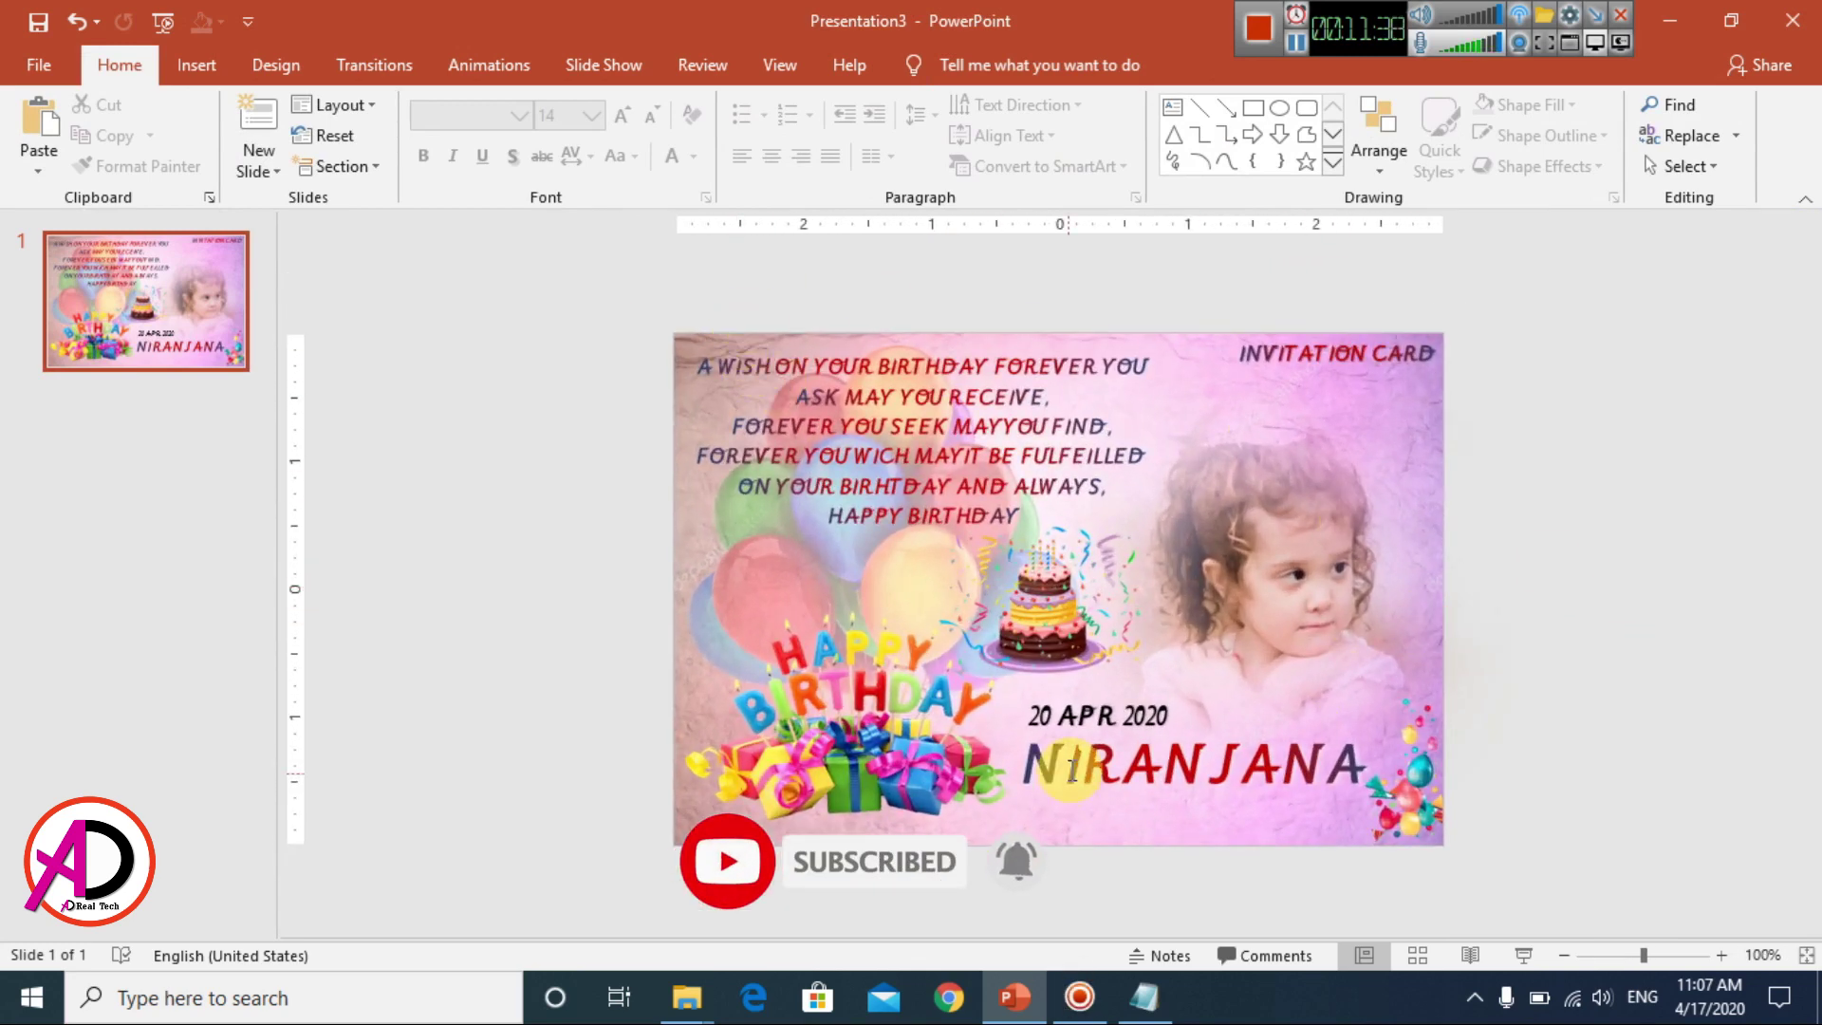